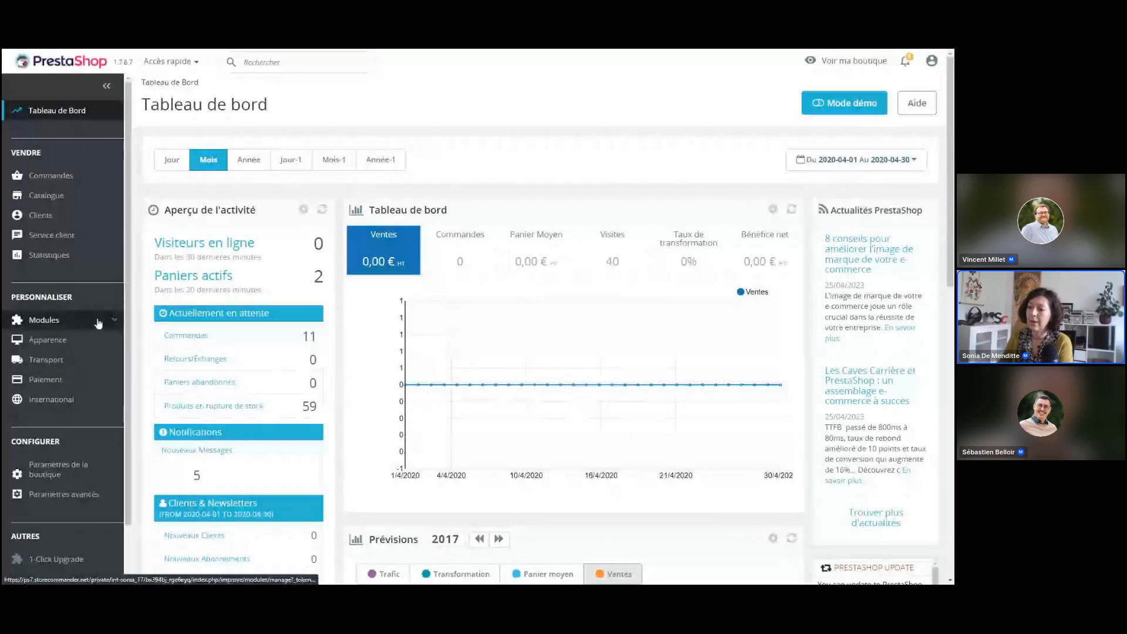
Open the StoreCommander module from the shop's back office and widen the product list.
mouse_move(98, 323)
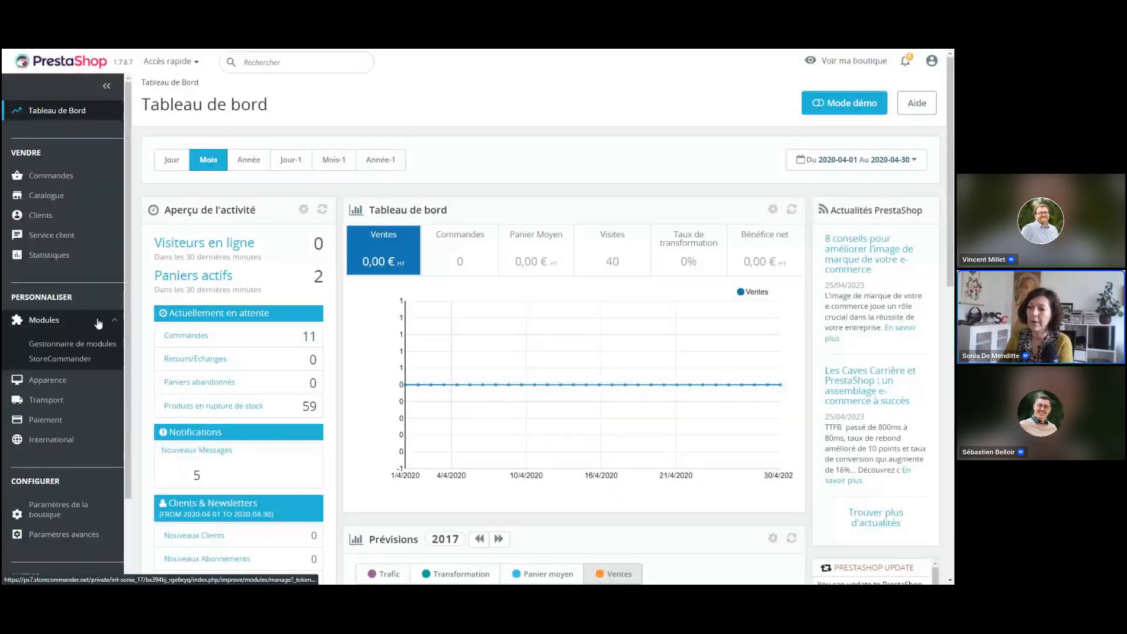
left_click(66, 360)
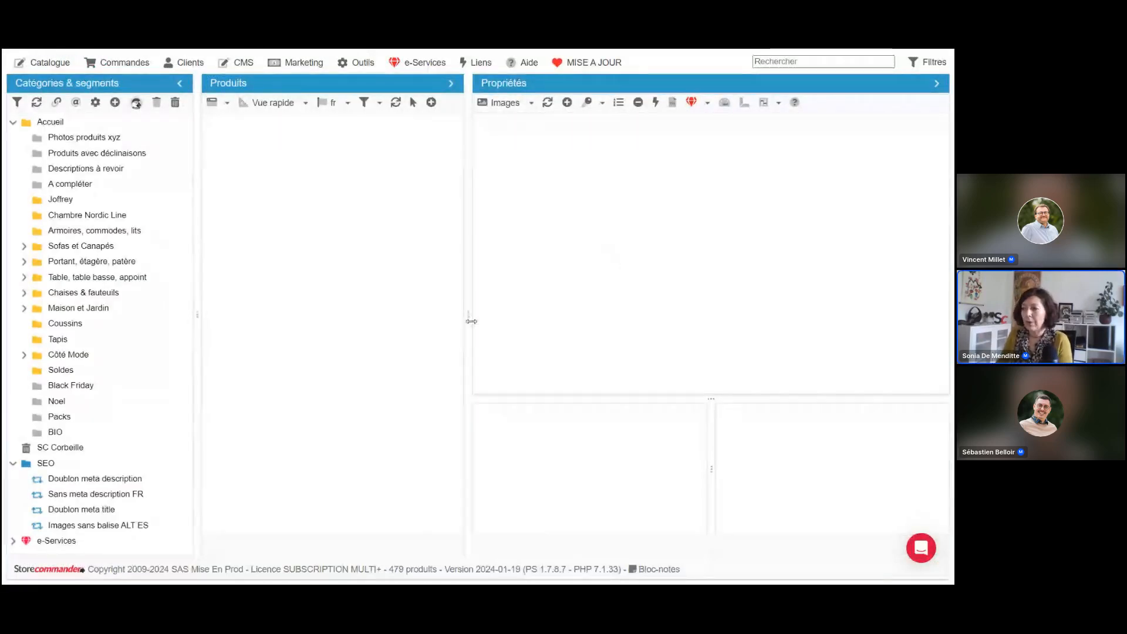
left_click_drag(469, 321, 501, 321)
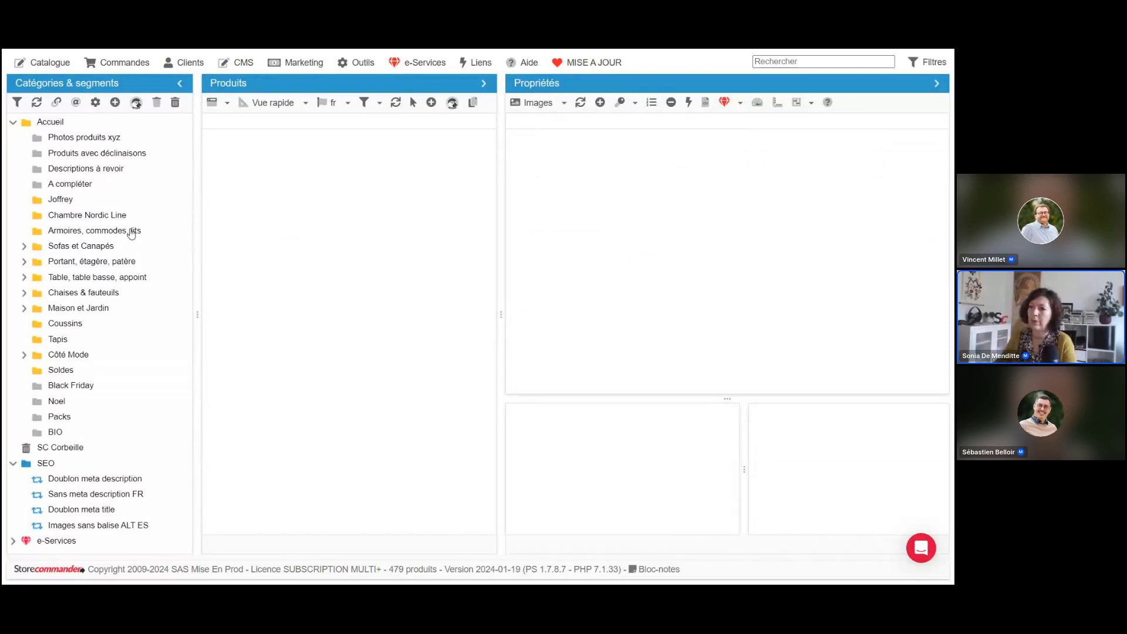
Display the accessories (Accessoires) of the first product in the Chambre Nordic Line category, giving the product list more width.
left_click(120, 218)
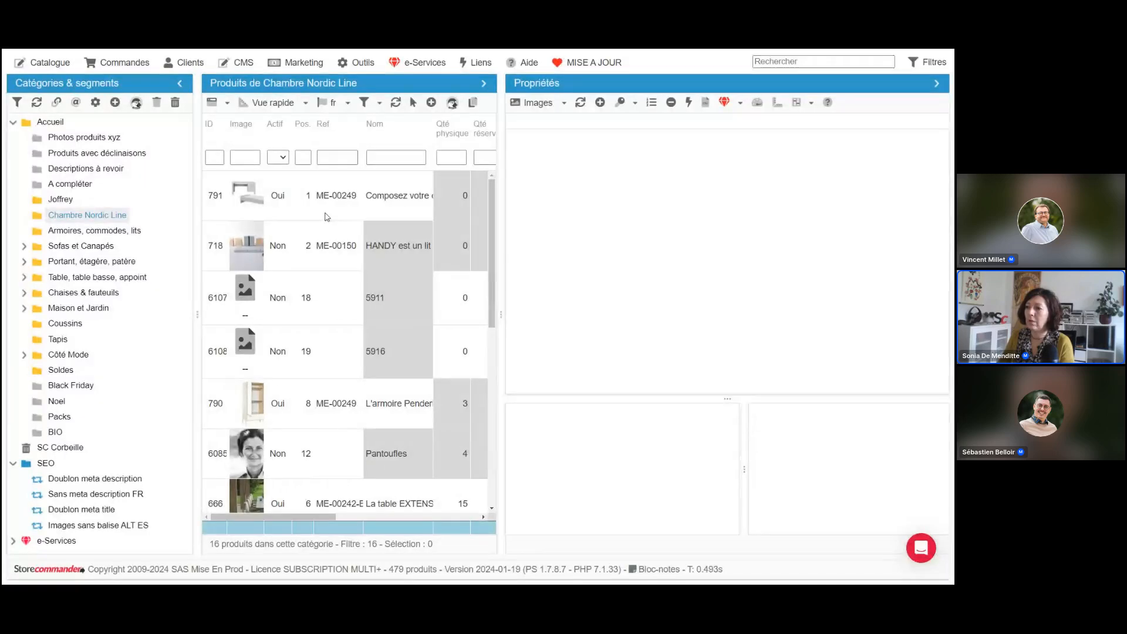
left_click_drag(198, 269, 146, 270)
left_click(282, 195)
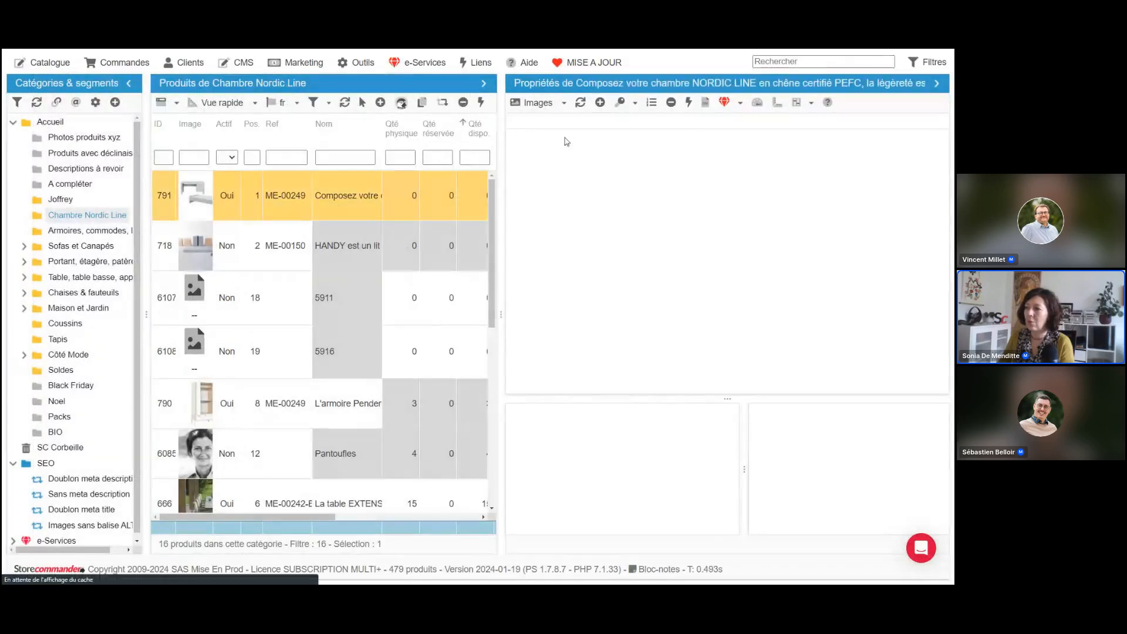
left_click(565, 103)
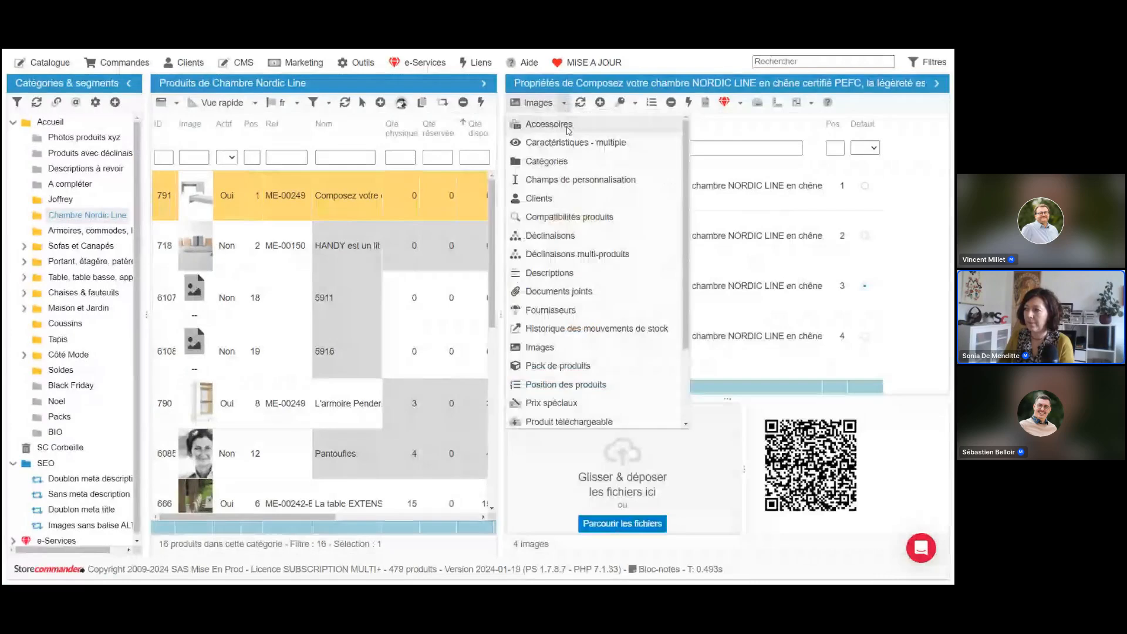
left_click(570, 129)
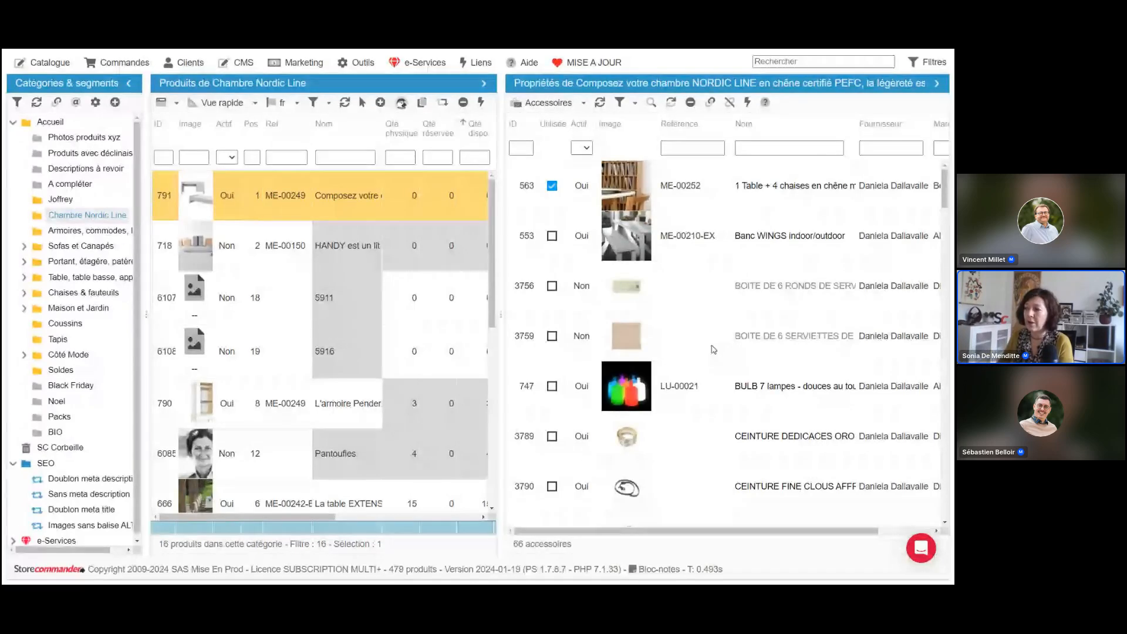
left_click(761, 151)
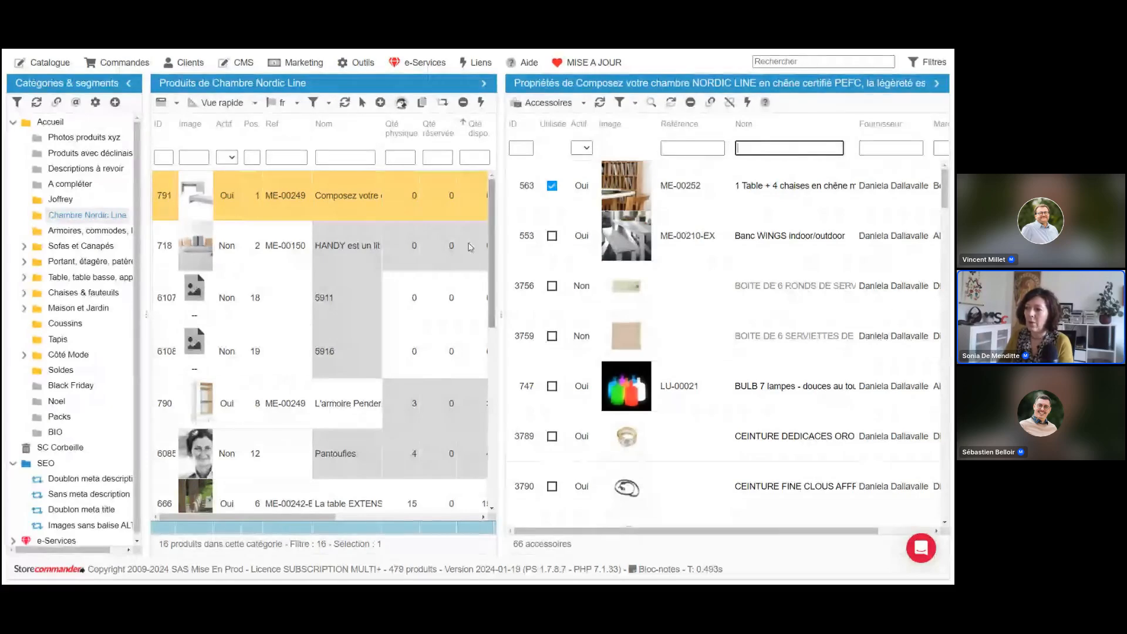
scroll(364, 305, "down", 5)
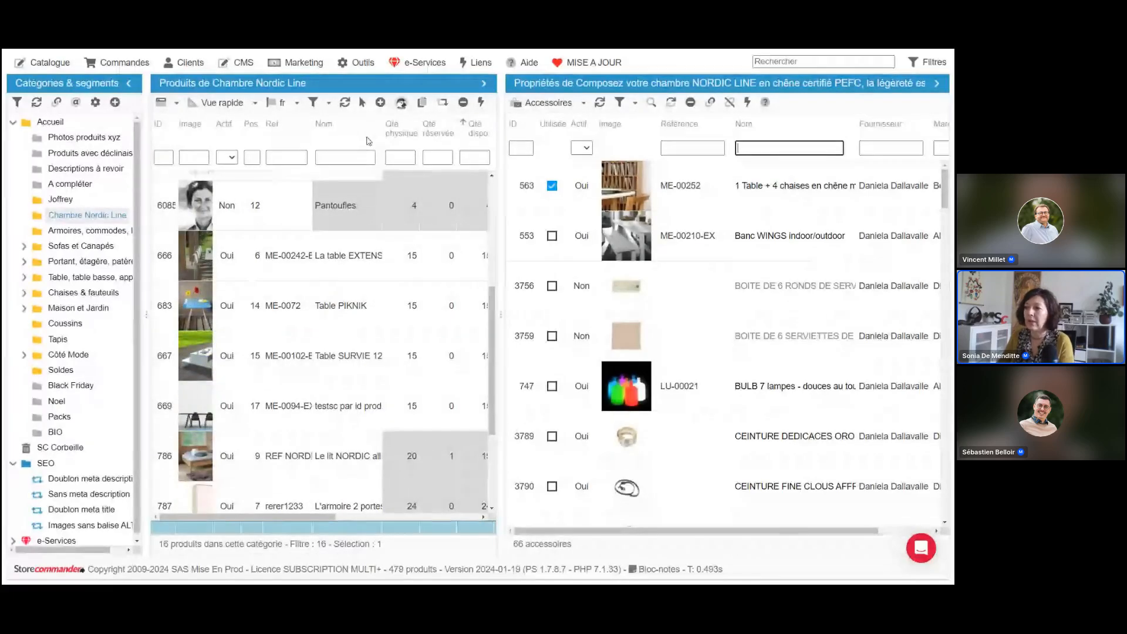
Filter the Coussins category's products by the name "cous" and select the product Coussins tricotés.
left_click(62, 323)
left_click(338, 155)
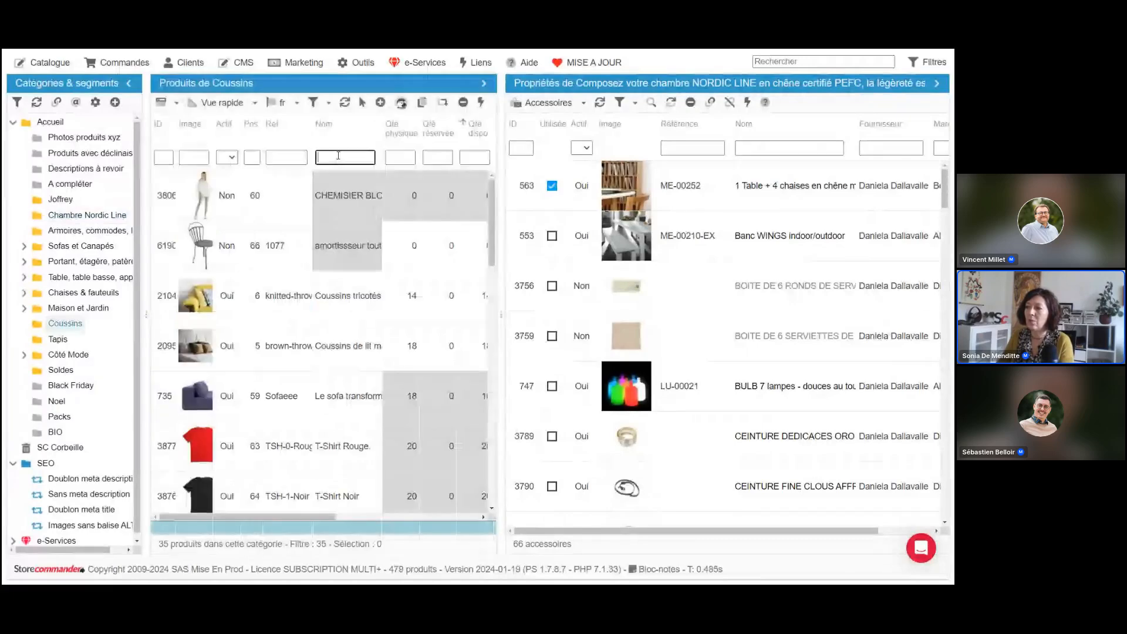
type("cous")
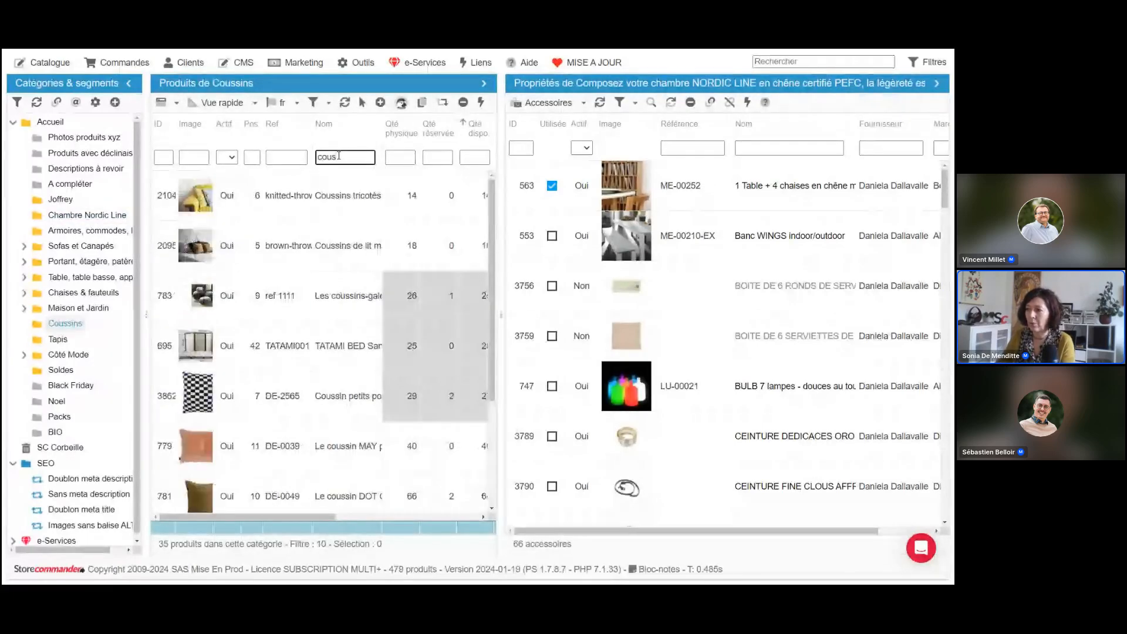
left_click(351, 198)
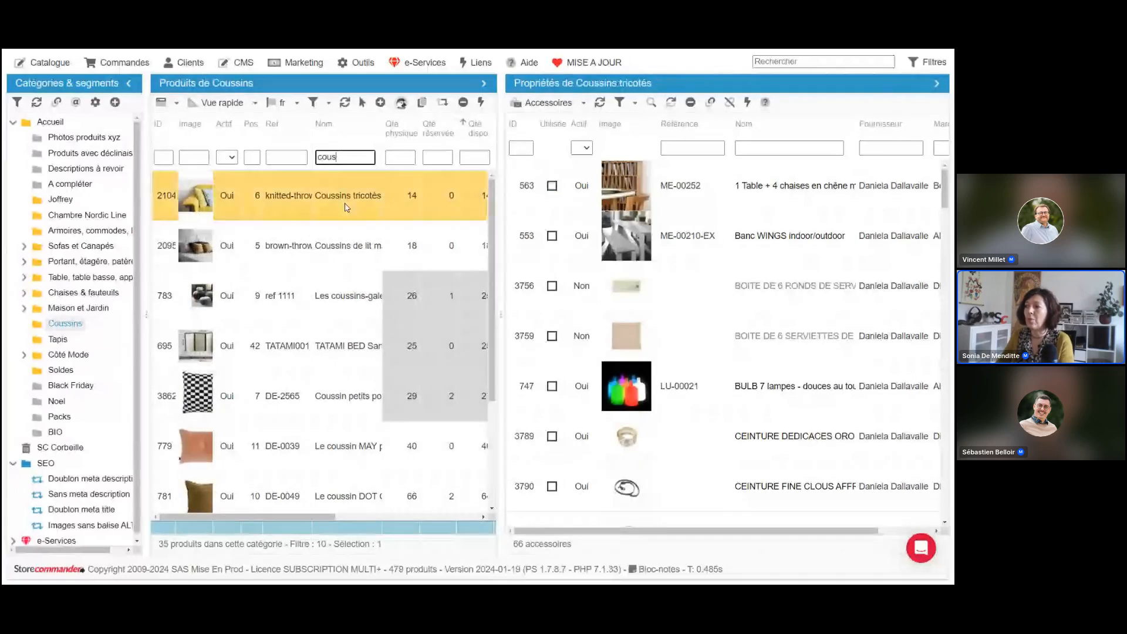
Filter the available accessories by the name "table", and replace that filter with "basse".
left_click(812, 149)
type("ta")
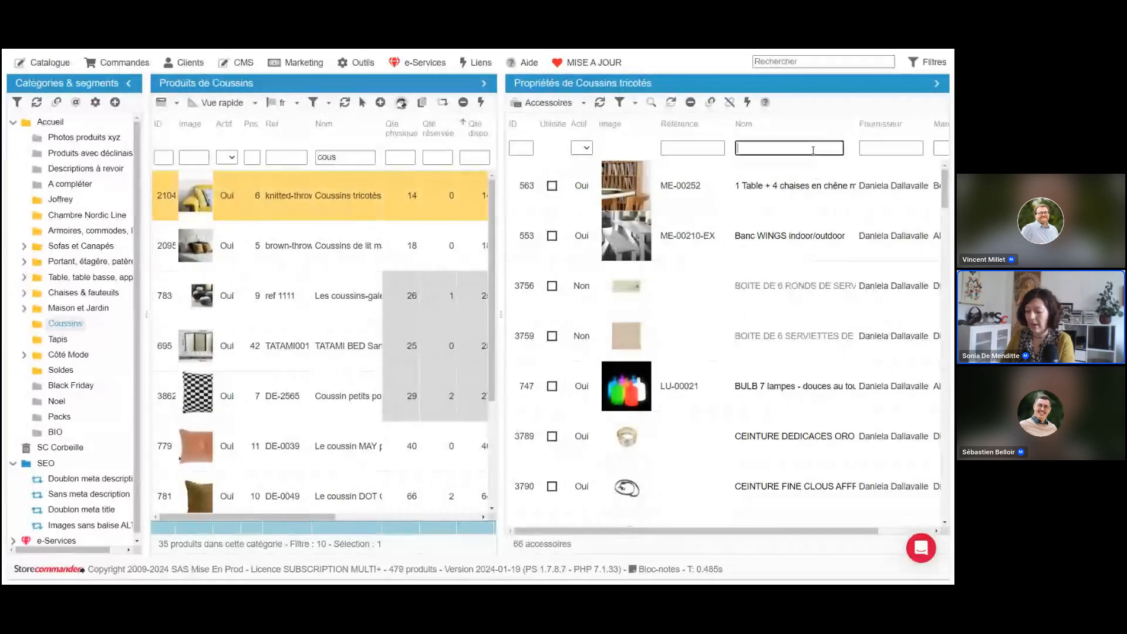
type("ble")
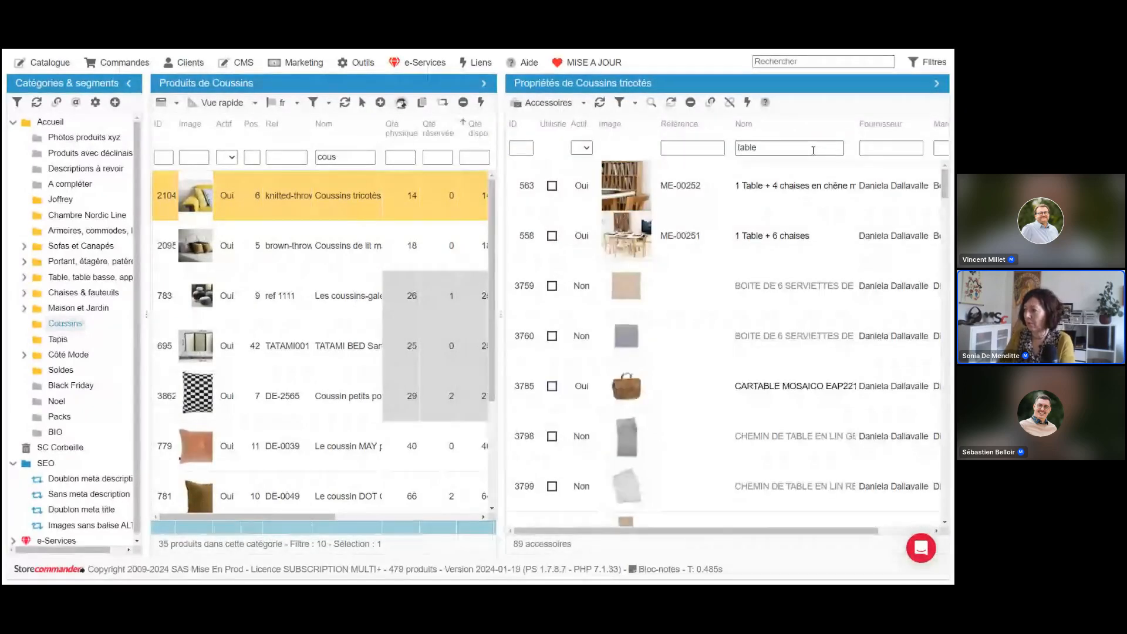
double_click(813, 148)
type("basse")
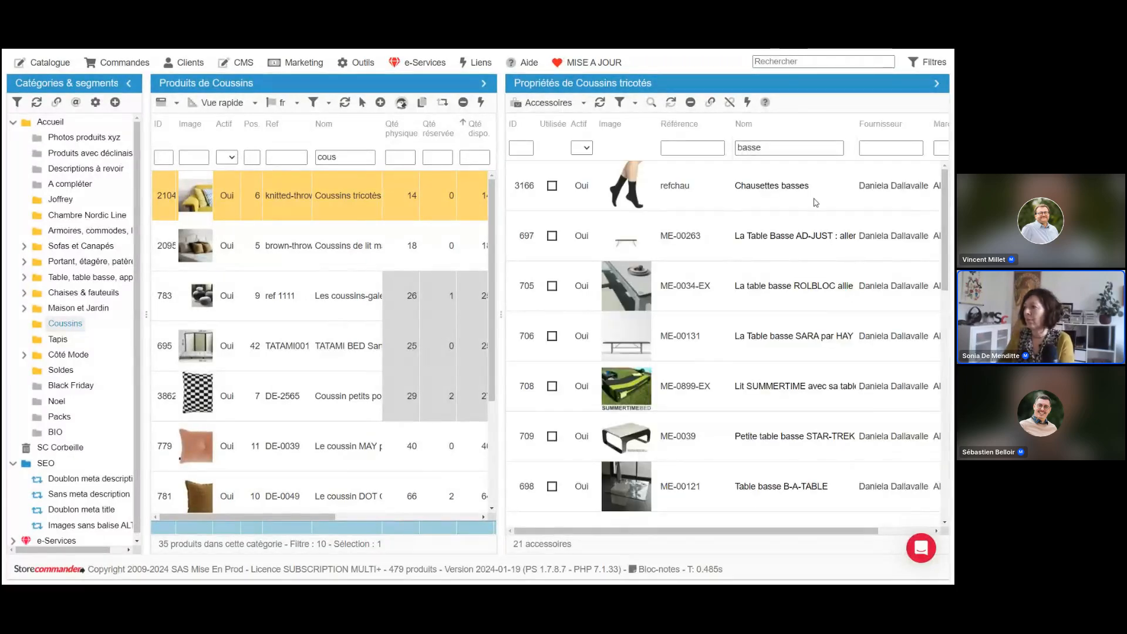
scroll(788, 200, "down", 1)
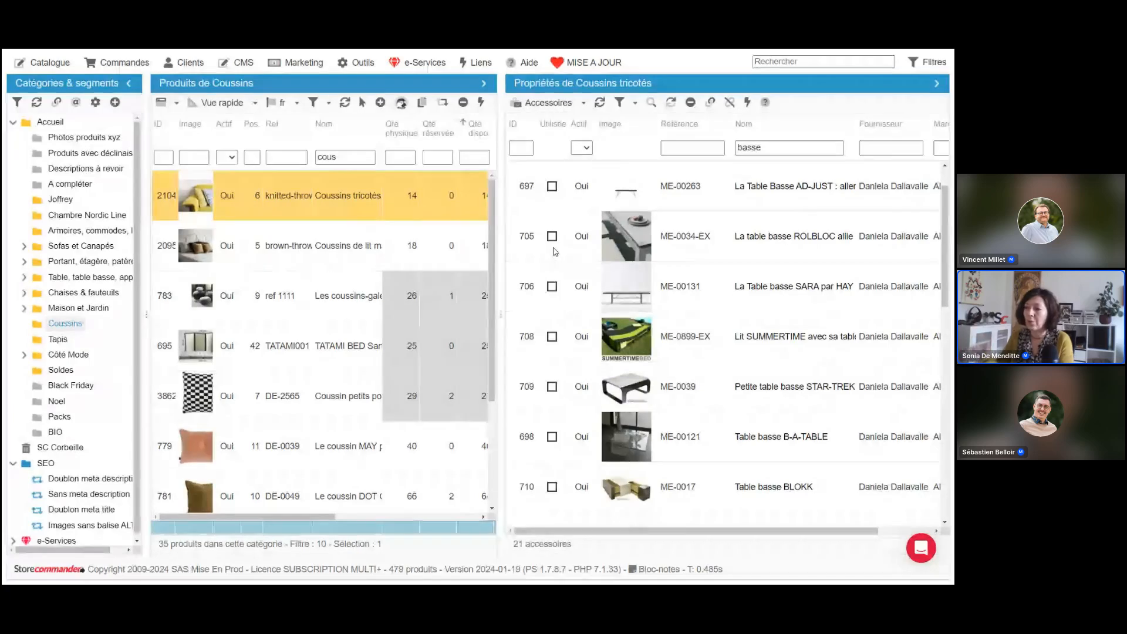
Add the second and third cushions to the selection and assign Table basse B-A-TABLE as an accessory to all three products.
left_click(358, 245, "ctrl")
left_click(347, 304, "ctrl")
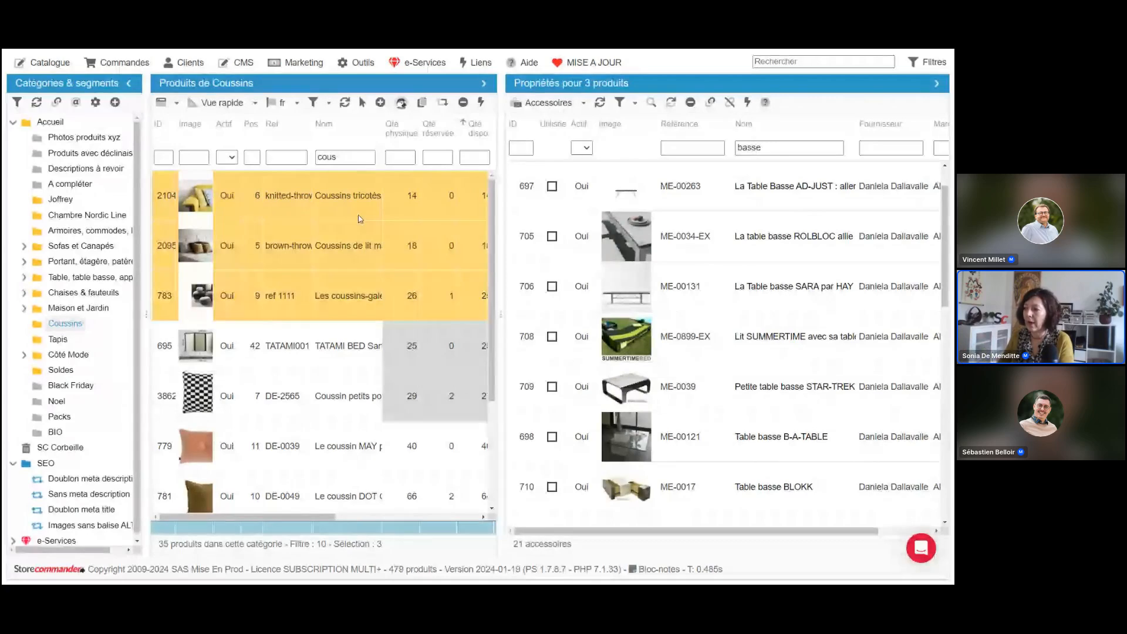
scroll(795, 366, "down", 1)
scroll(795, 366, "down", 2)
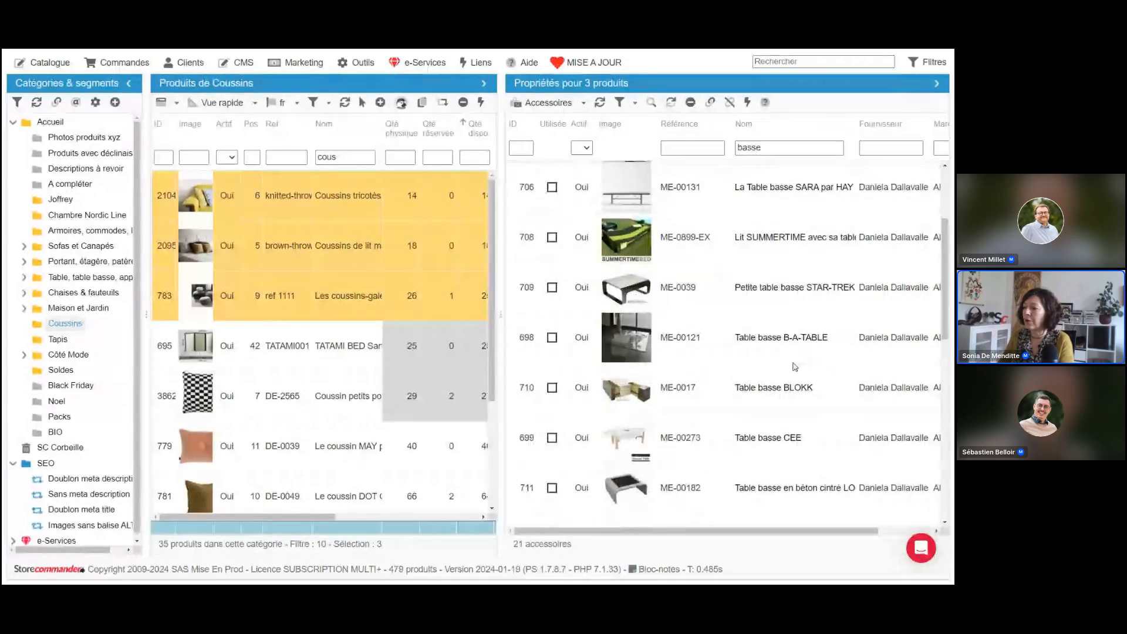
left_click(552, 337)
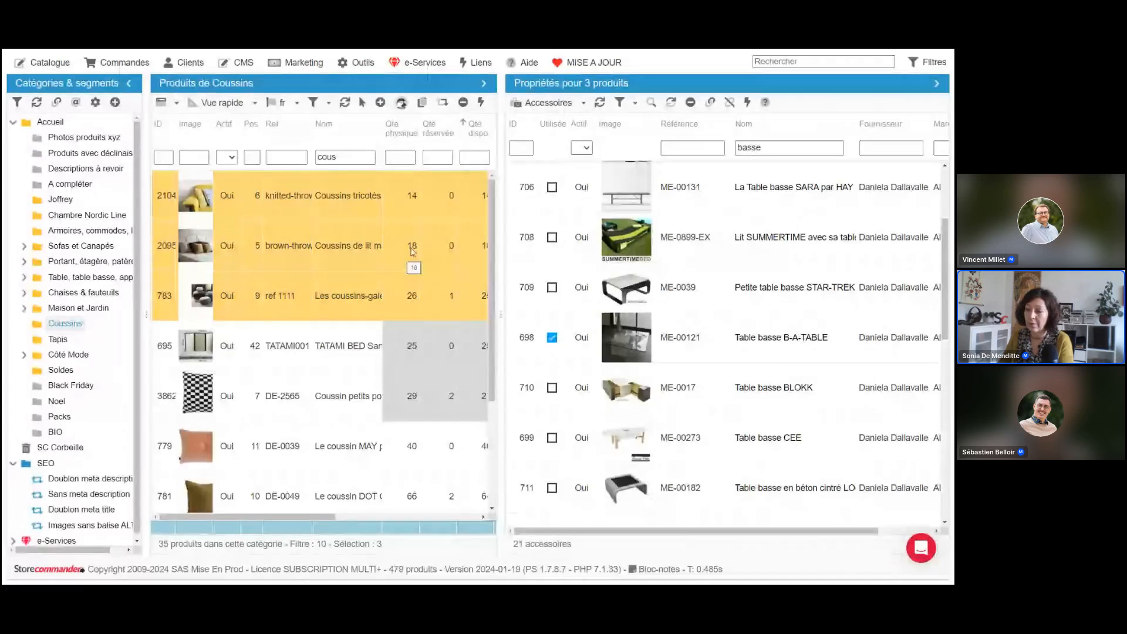
Filter the accessories by the name "chaise" and examine the reference, supplier and brand filters.
left_click(790, 148)
double_click(790, 148)
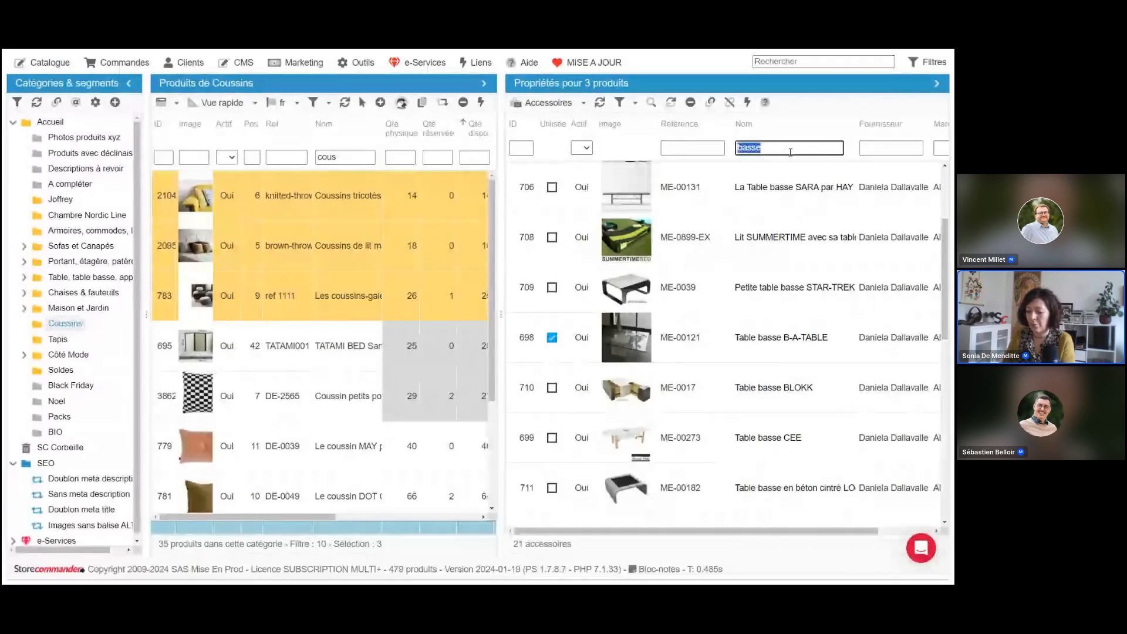
type("chai")
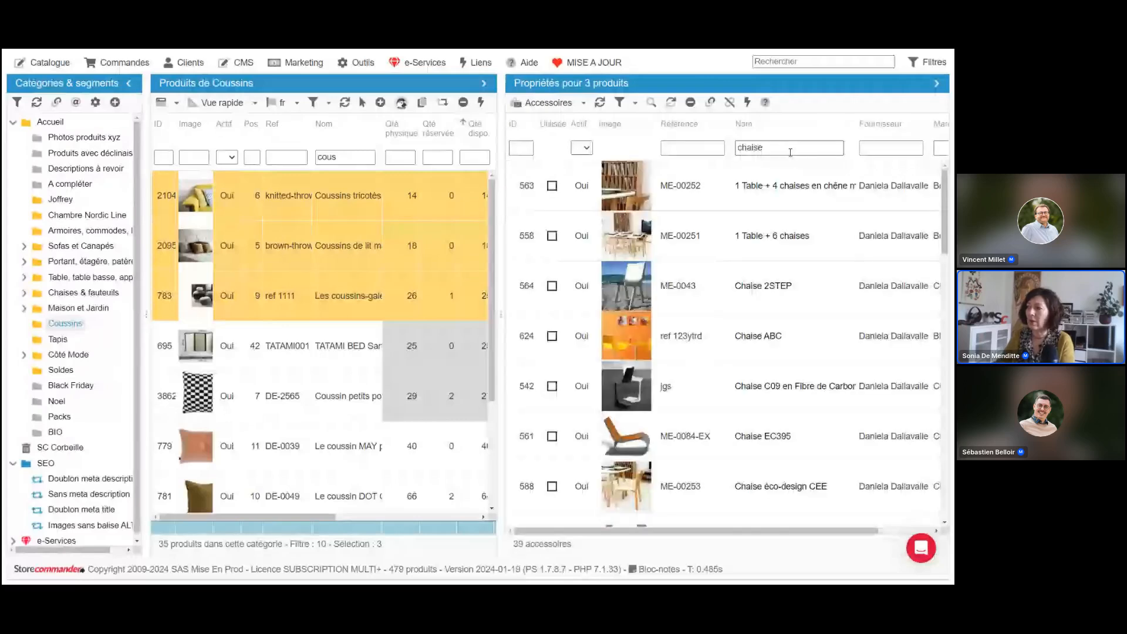
left_click(675, 149)
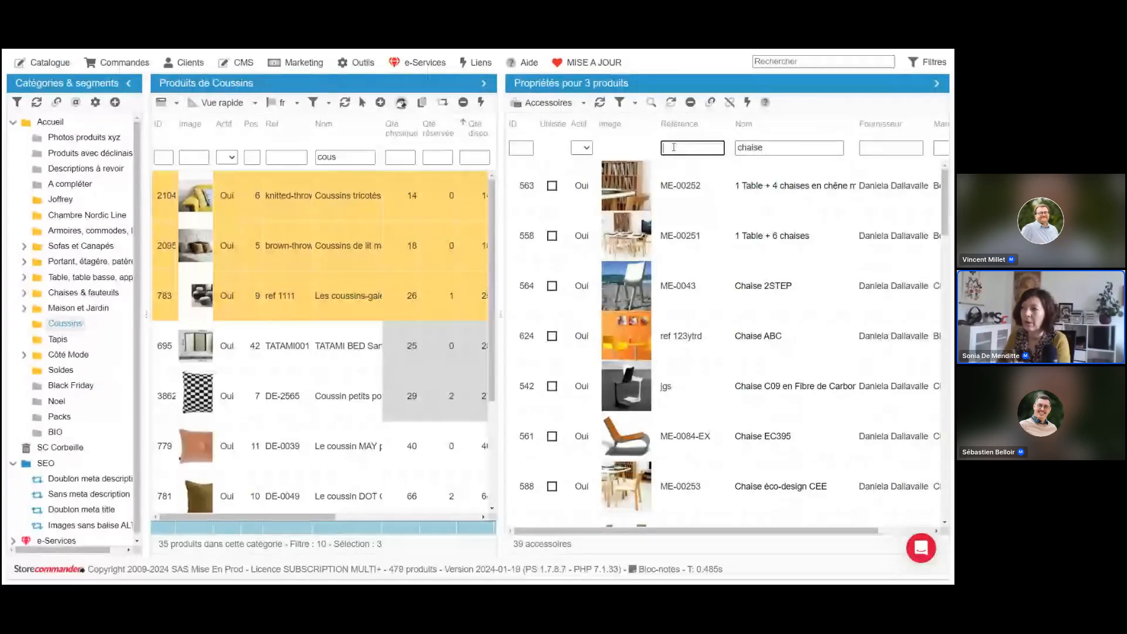
left_click(881, 149)
left_click_drag(865, 531, 911, 530)
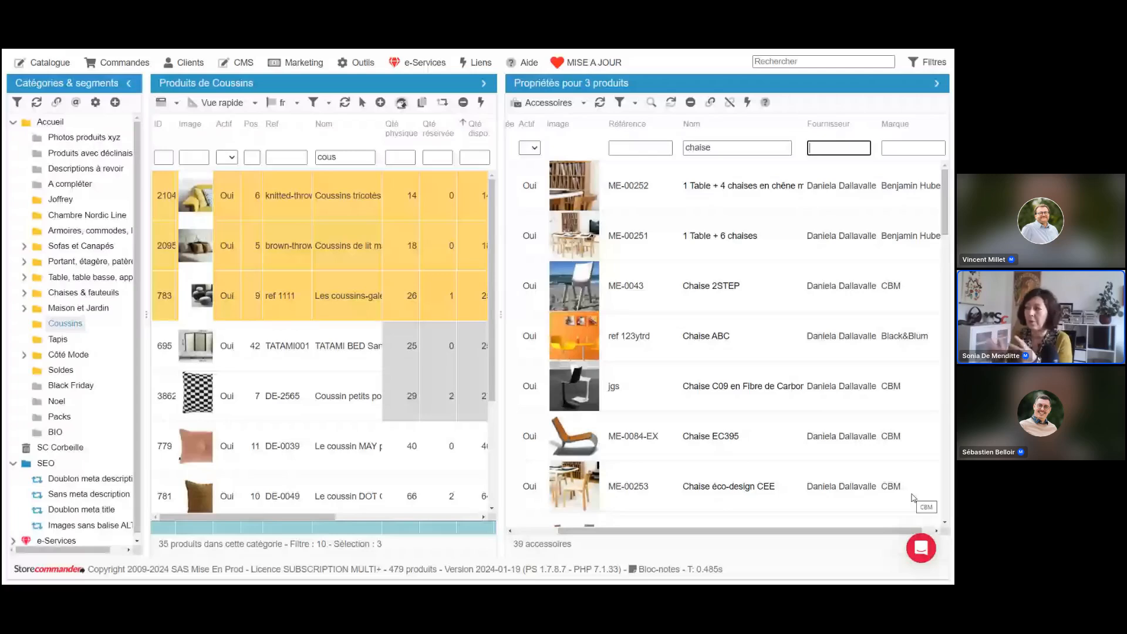
left_click(895, 144)
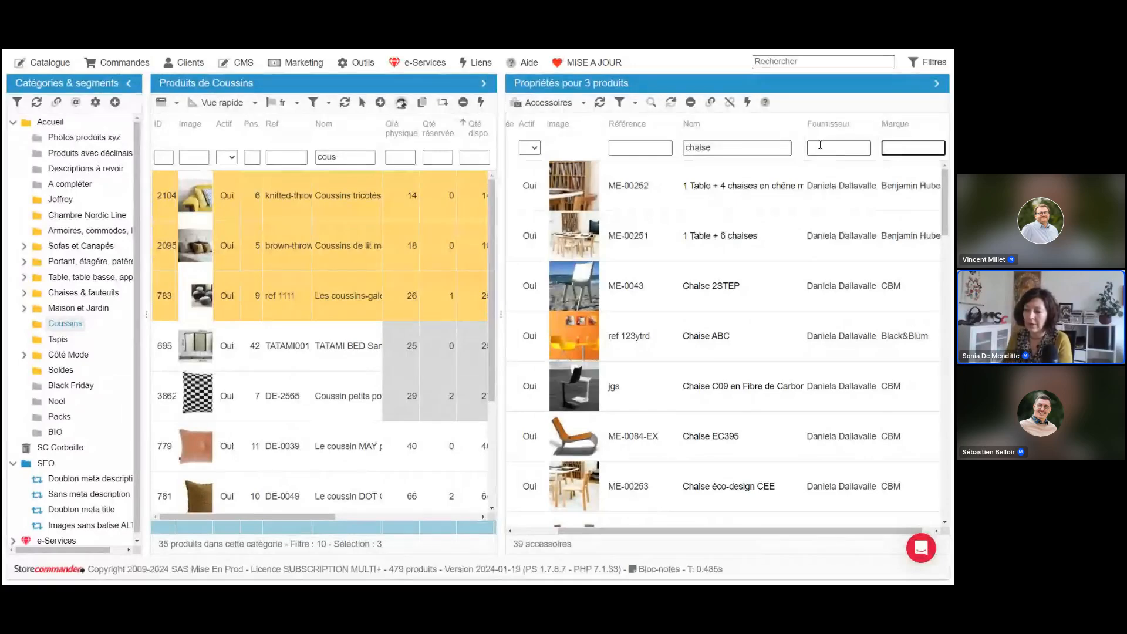
Select the Coussin petits pois product and clear the name filters of both the product and accessory lists.
left_click(387, 397)
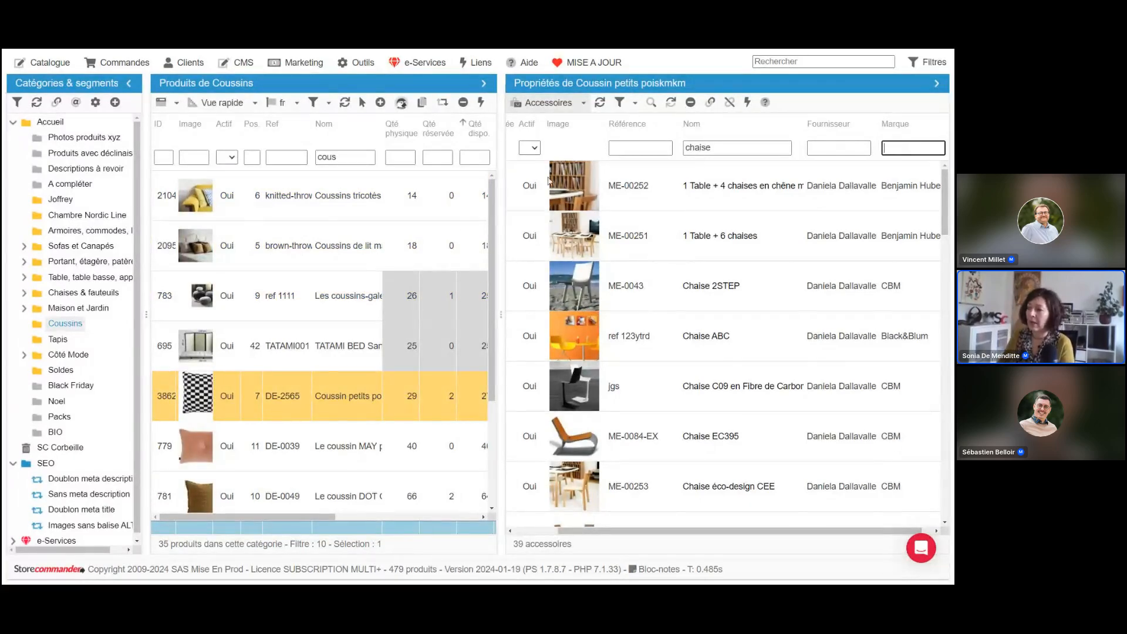
left_click(361, 157)
key("BackSpace")
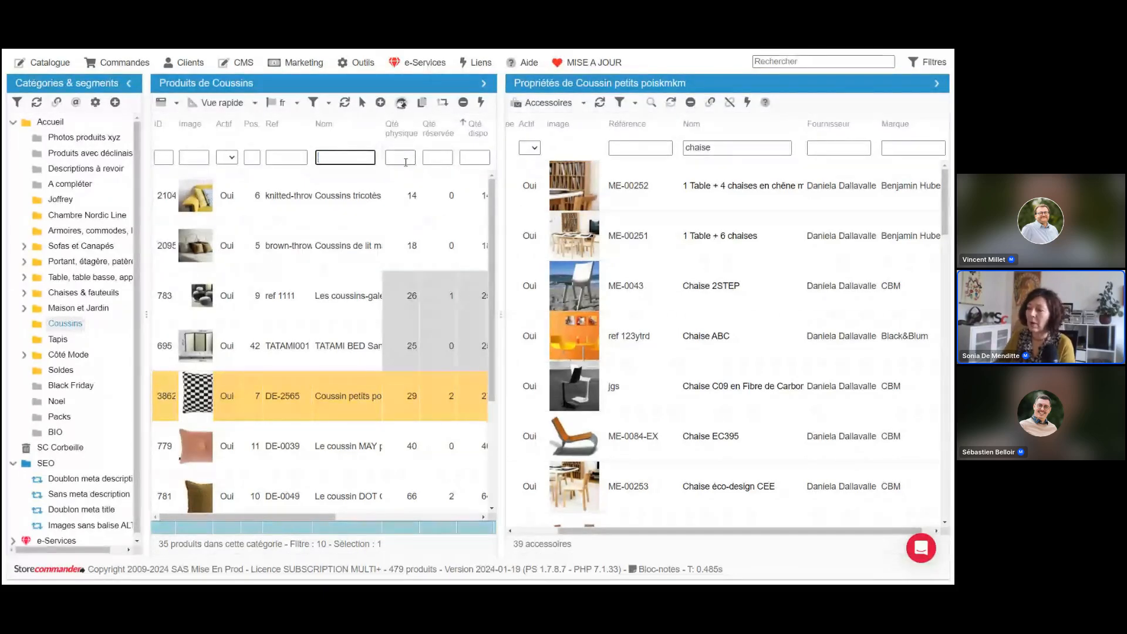
left_click(716, 147)
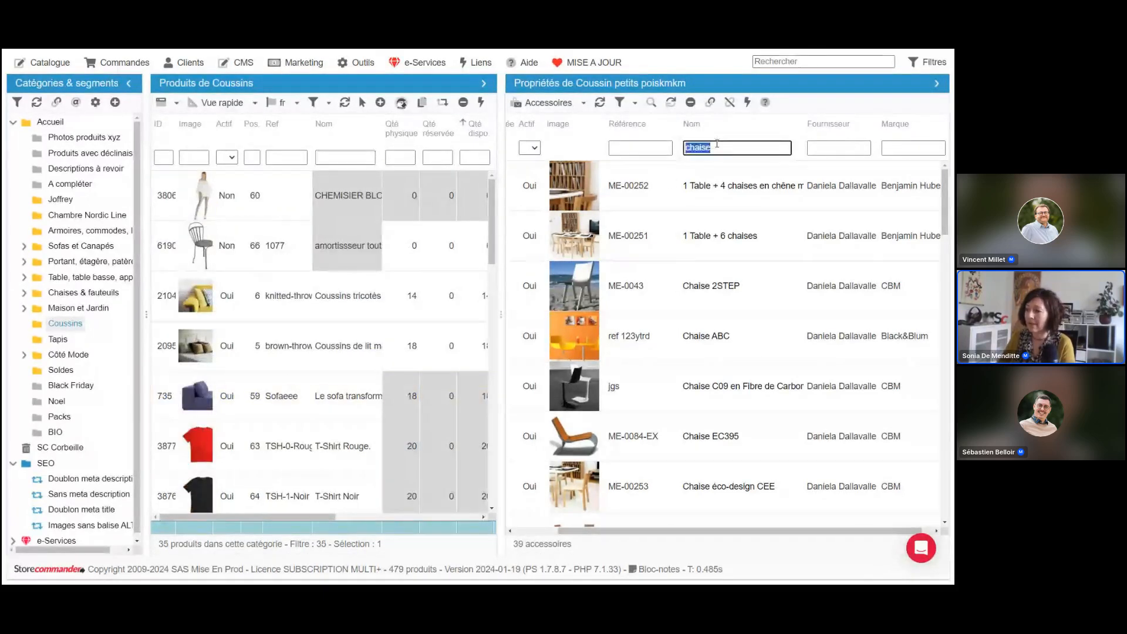
key("BackSpace")
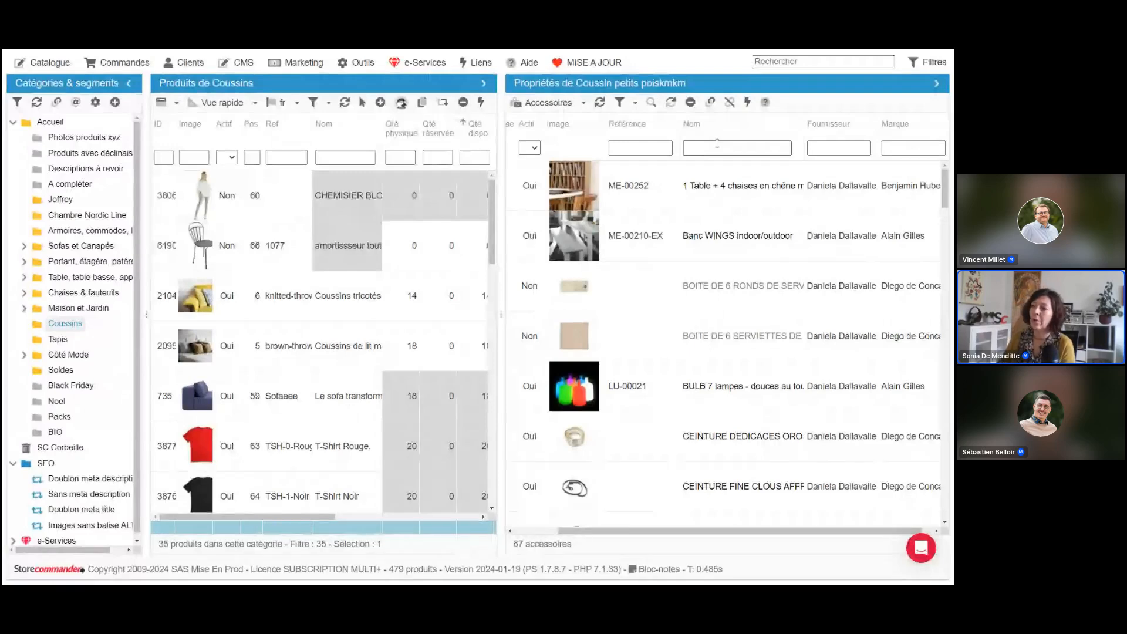
Open the customer management view, select the third customer and look through the available customer properties.
left_click(196, 64)
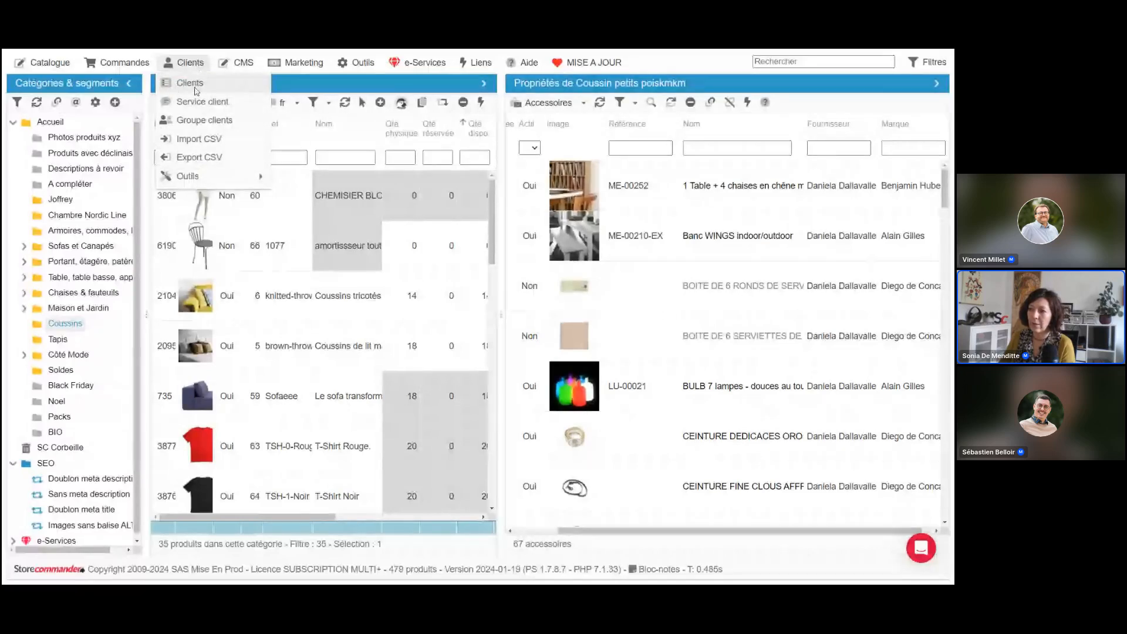
left_click(196, 90)
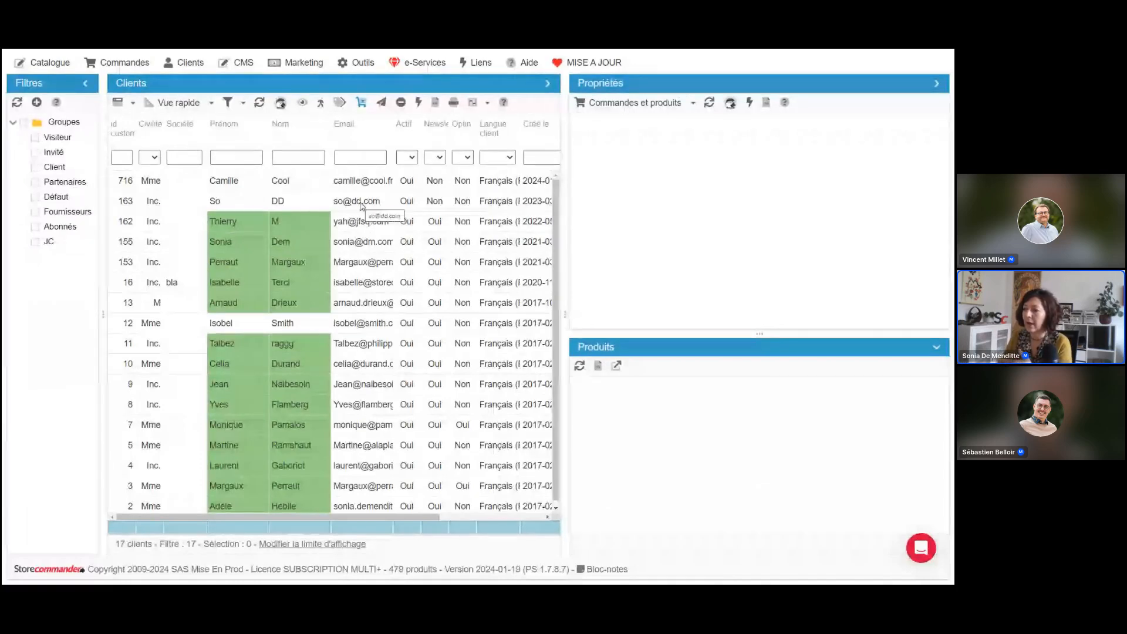
left_click(360, 221)
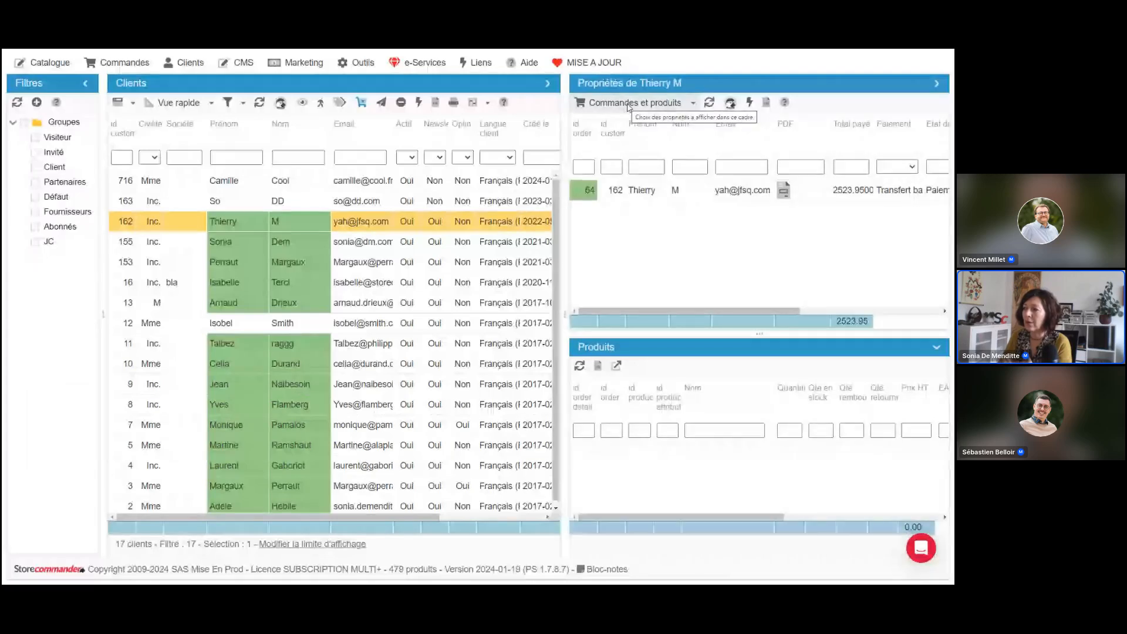
left_click(629, 104)
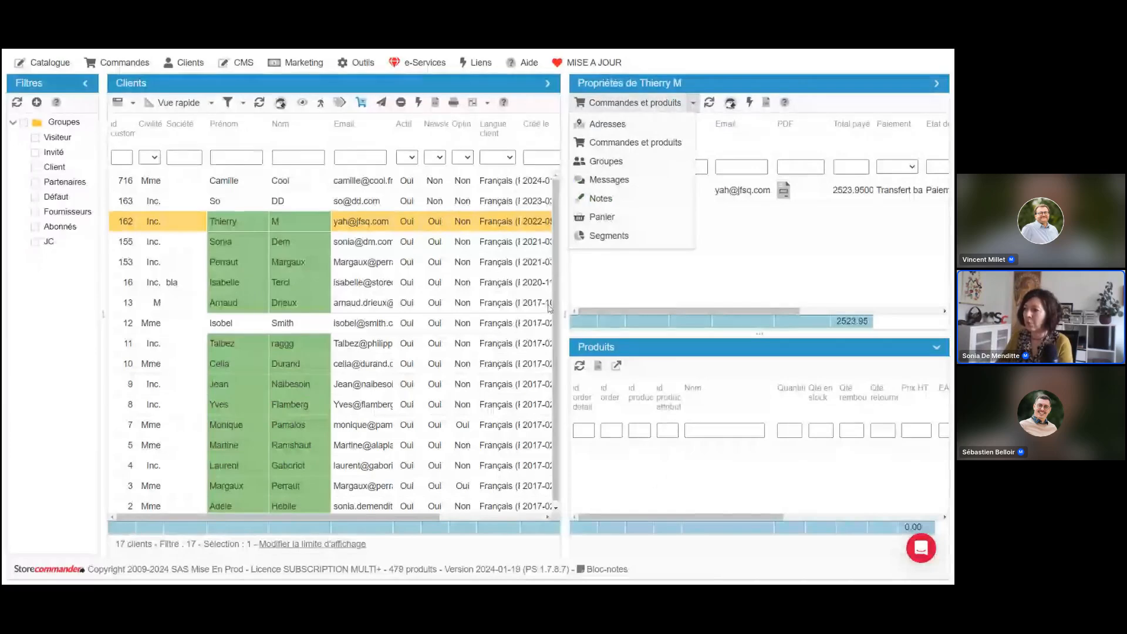
Widen the customer list and switch its view to Convertir.
left_click_drag(564, 289, 636, 289)
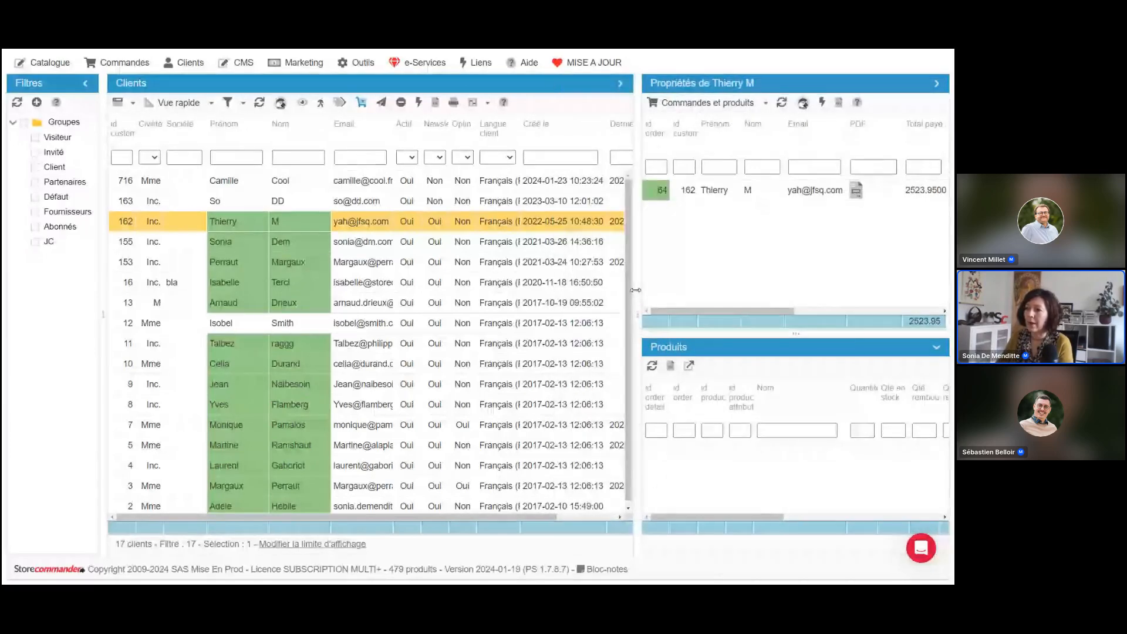
left_click(210, 103)
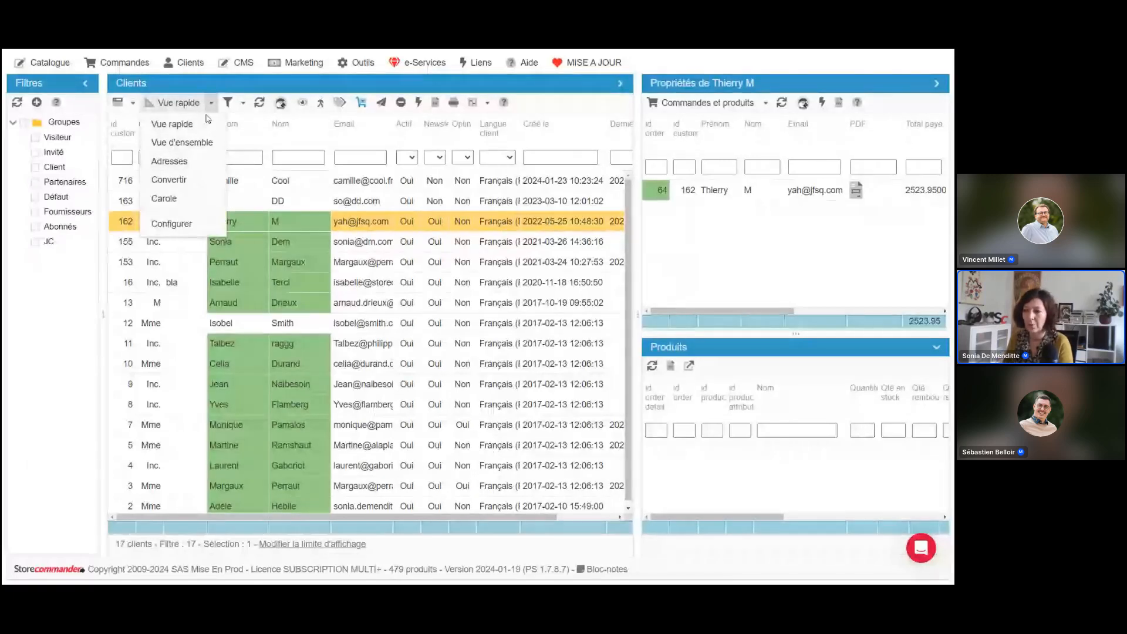
left_click(170, 180)
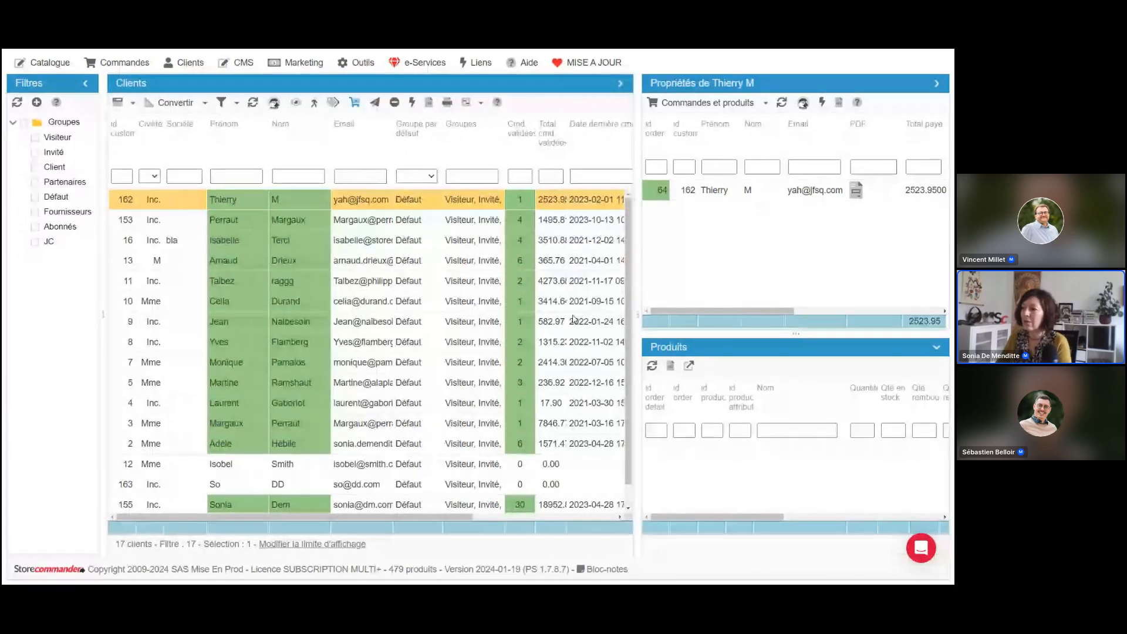
Widen the customer list and its cart product count column, and filter that column by ">0".
left_click_drag(638, 298, 743, 300)
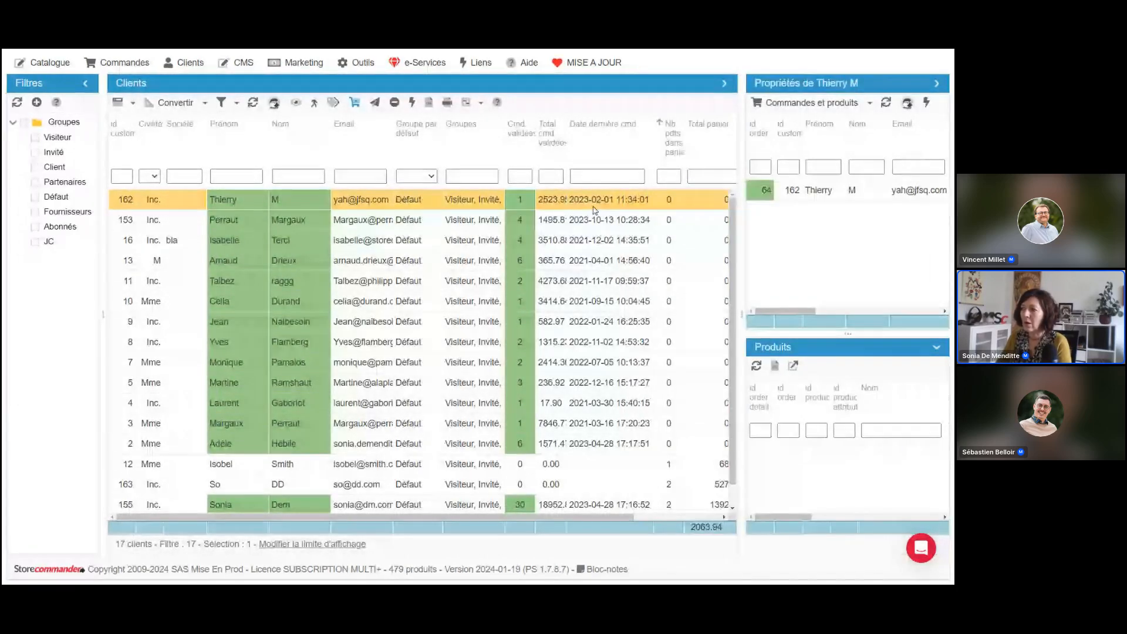
left_click(548, 174)
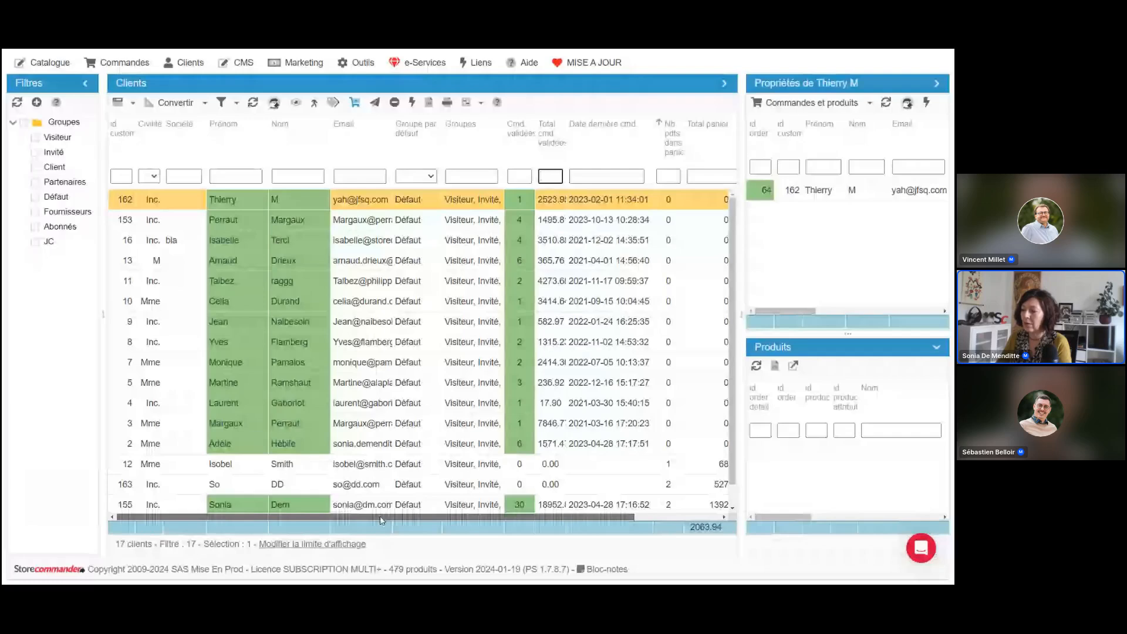
left_click_drag(382, 520, 472, 520)
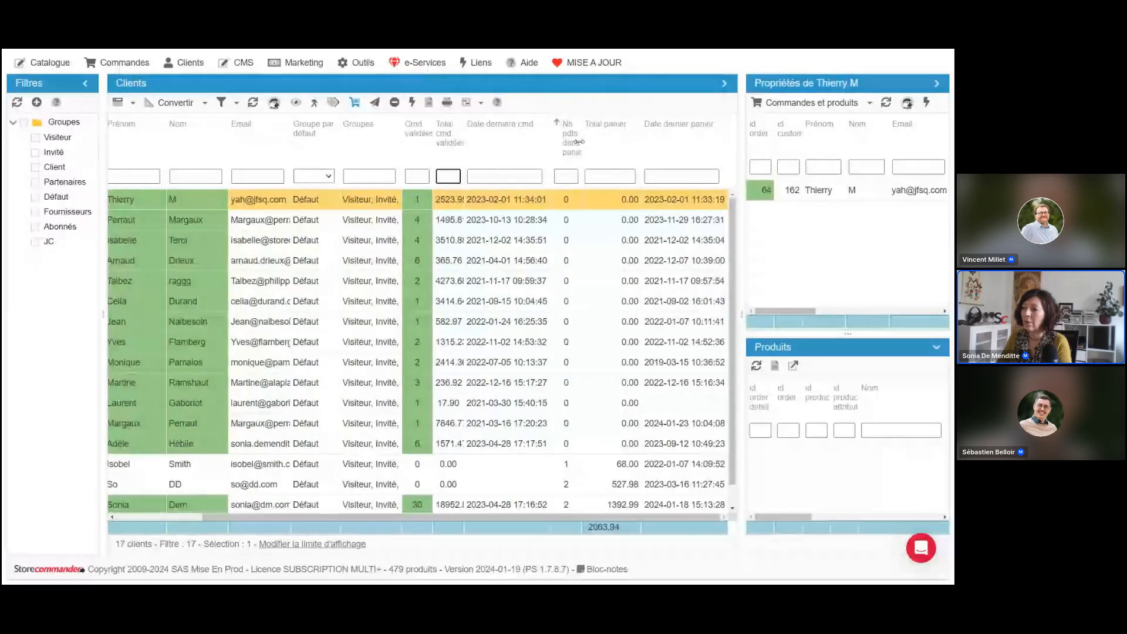
left_click_drag(578, 163, 588, 164)
left_click(584, 175)
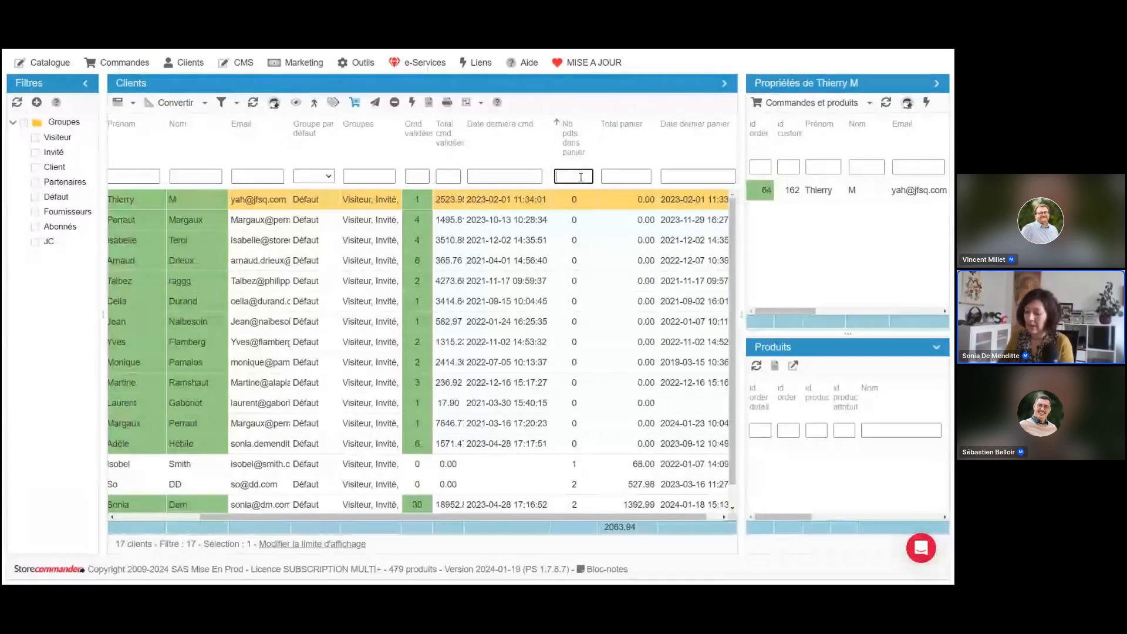
scroll(606, 308, "down", 1)
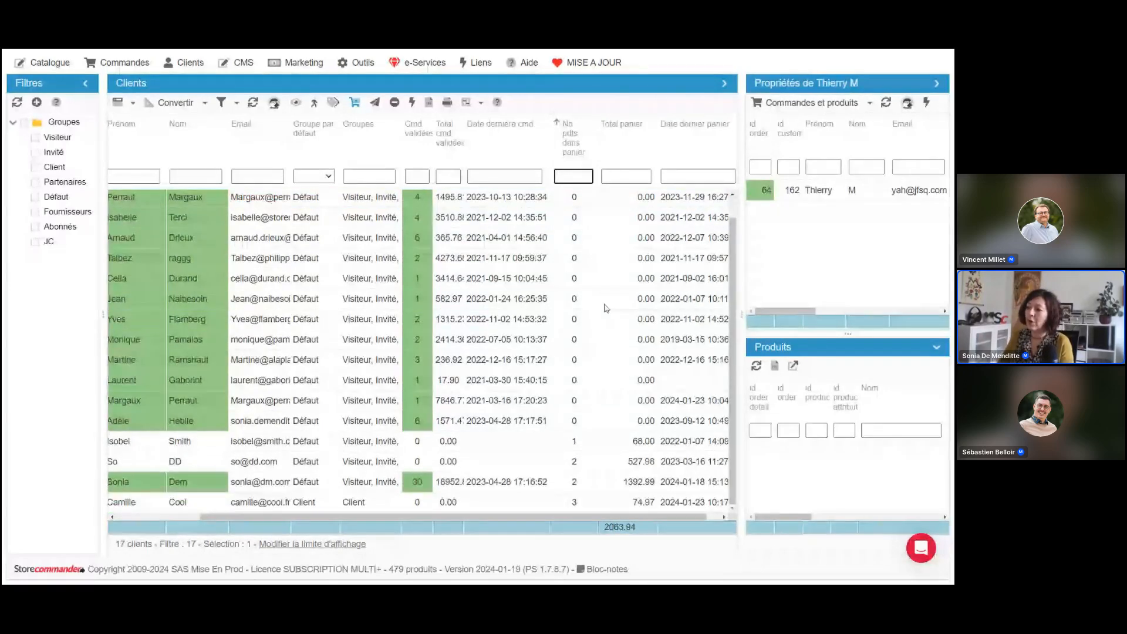
scroll(606, 308, "up", 1)
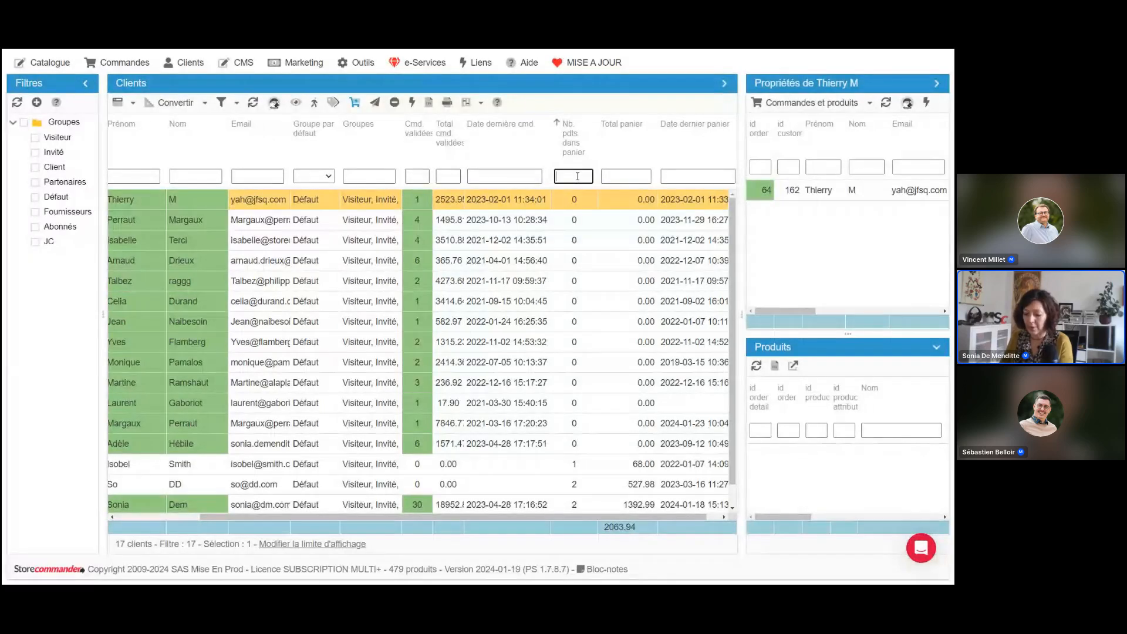
type("0")
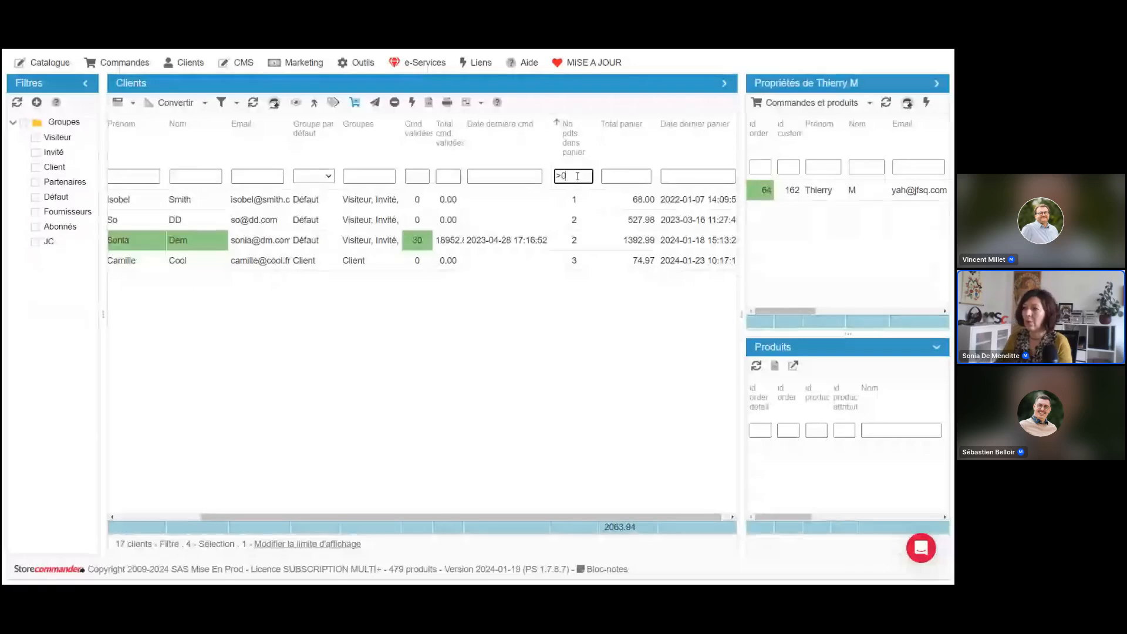
Select the filtered customer with 3 products in the cart and show the Panier properties in a widened pane.
left_click(352, 263)
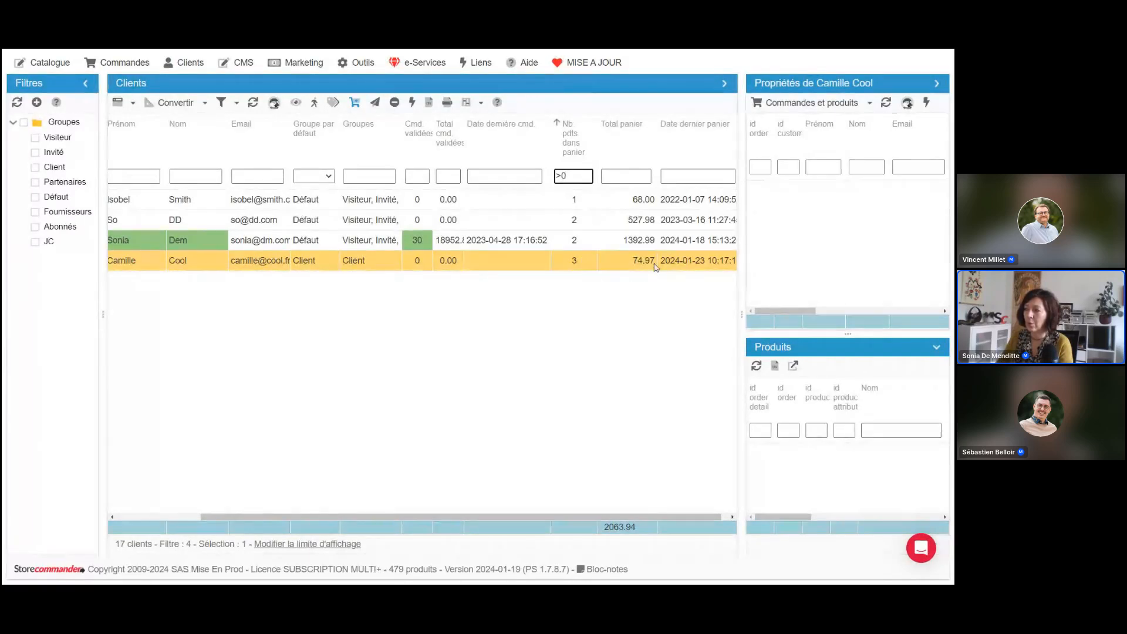
left_click_drag(741, 194, 600, 214)
left_click(729, 103)
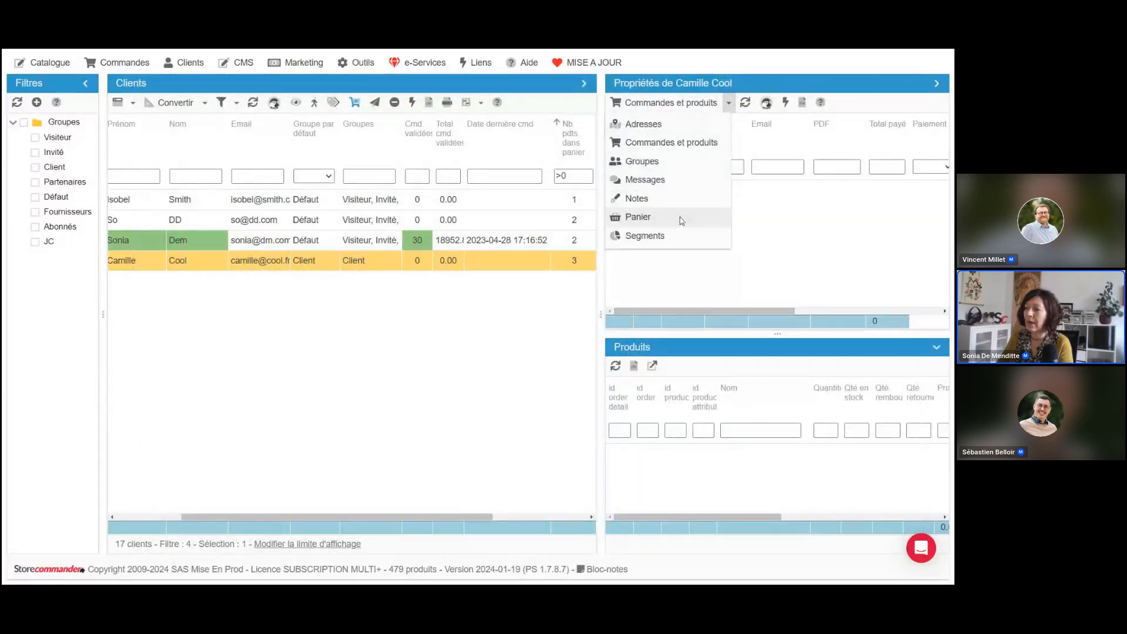
left_click(681, 221)
left_click_drag(600, 259, 535, 266)
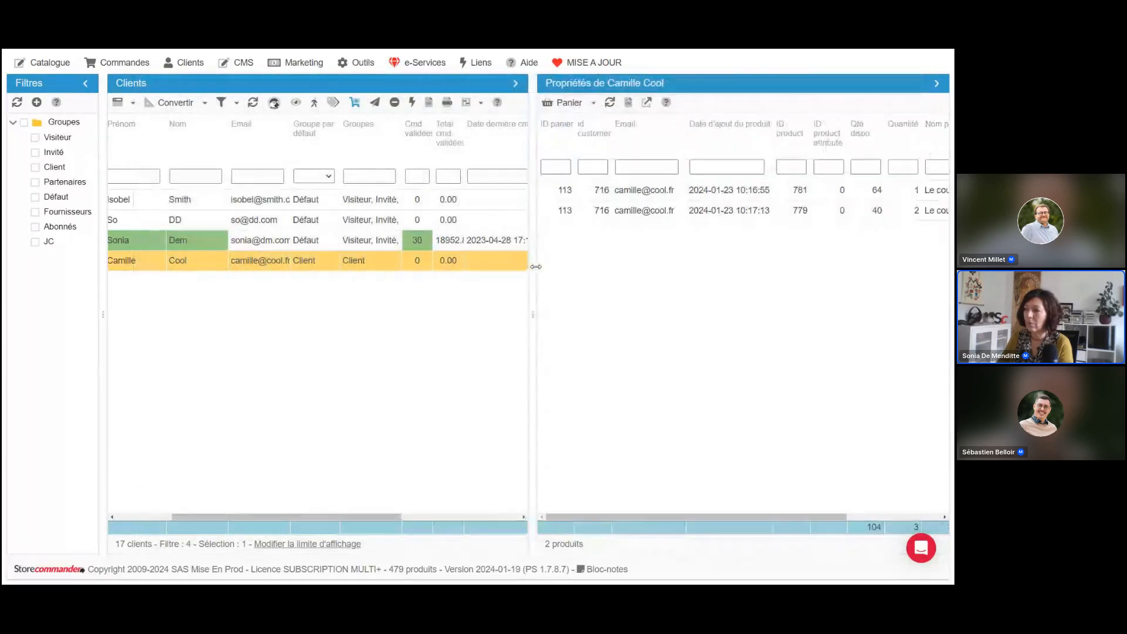
Examine the quantities and product names of the cushions in the customer's cart.
left_click(733, 191)
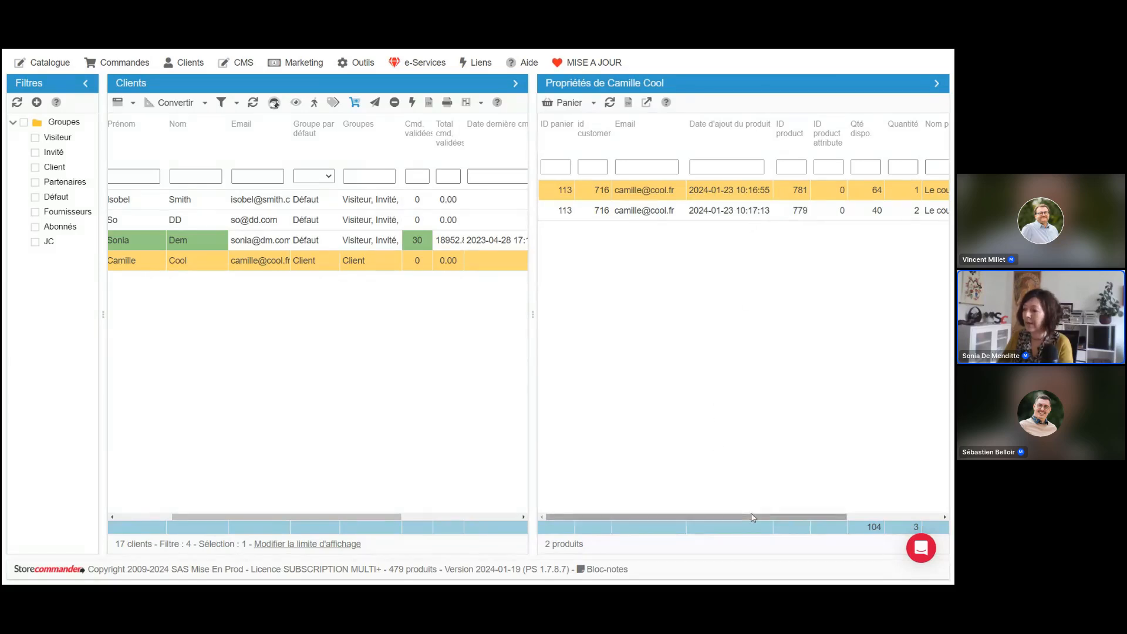
left_click_drag(750, 516, 849, 517)
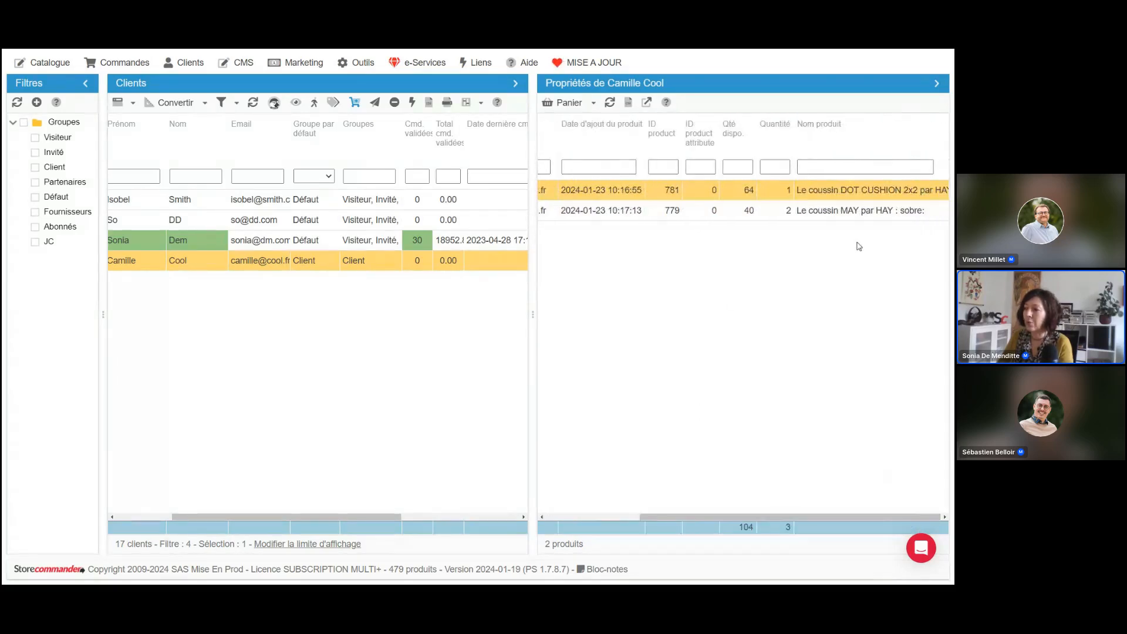
left_click(855, 211)
left_click(855, 193)
left_click(855, 213)
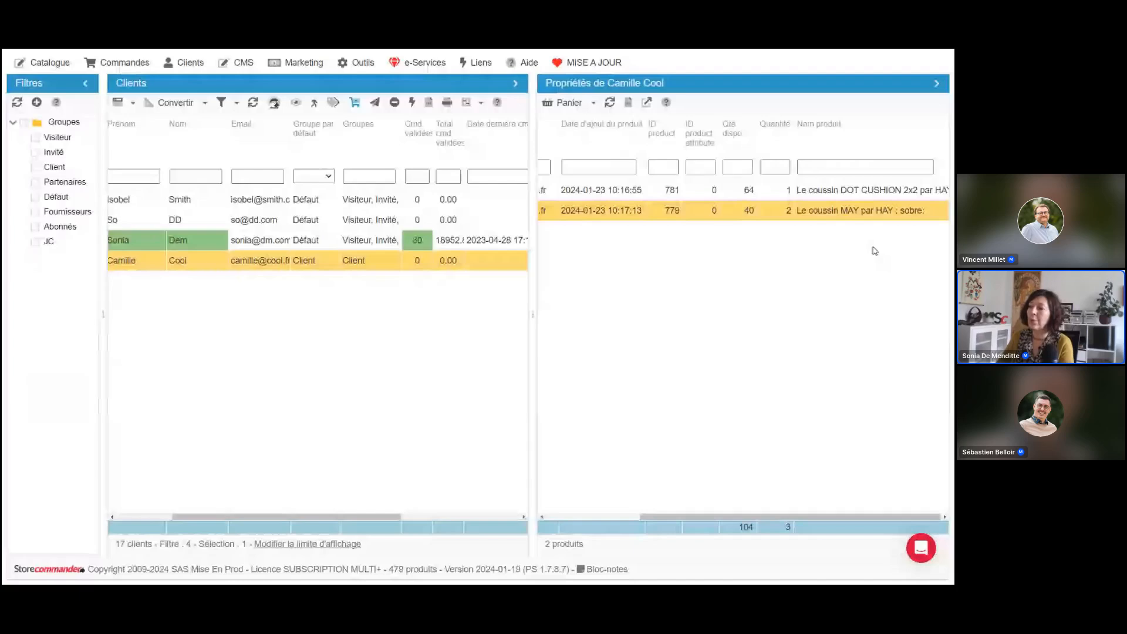
Switch the customer's properties to Adresses and review the address details through to the phone number.
left_click(562, 104)
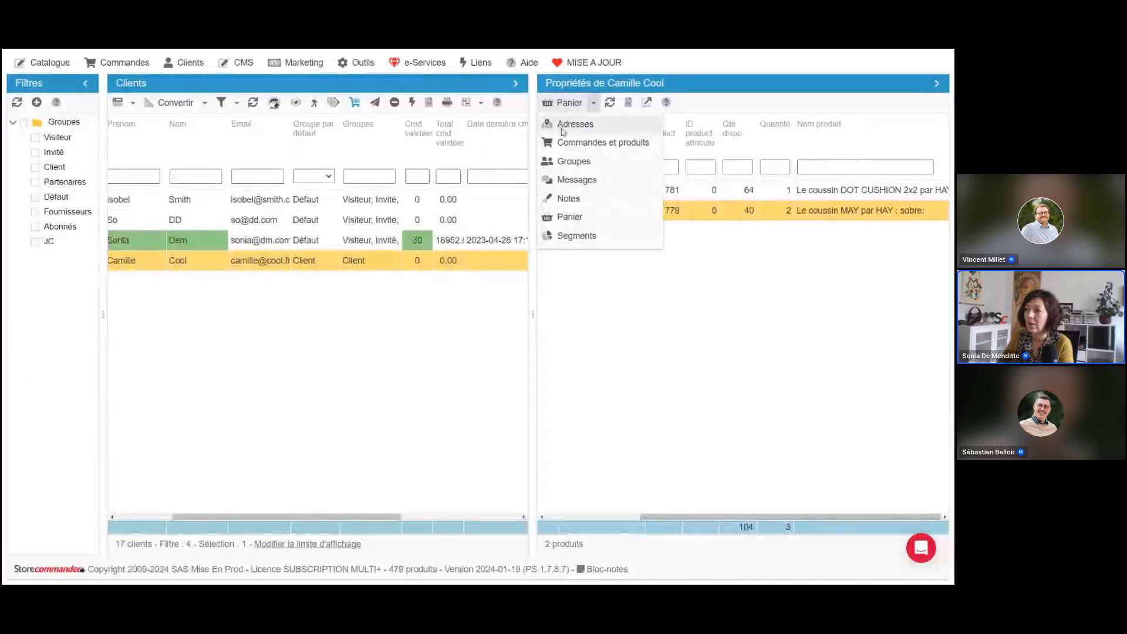
left_click(589, 129)
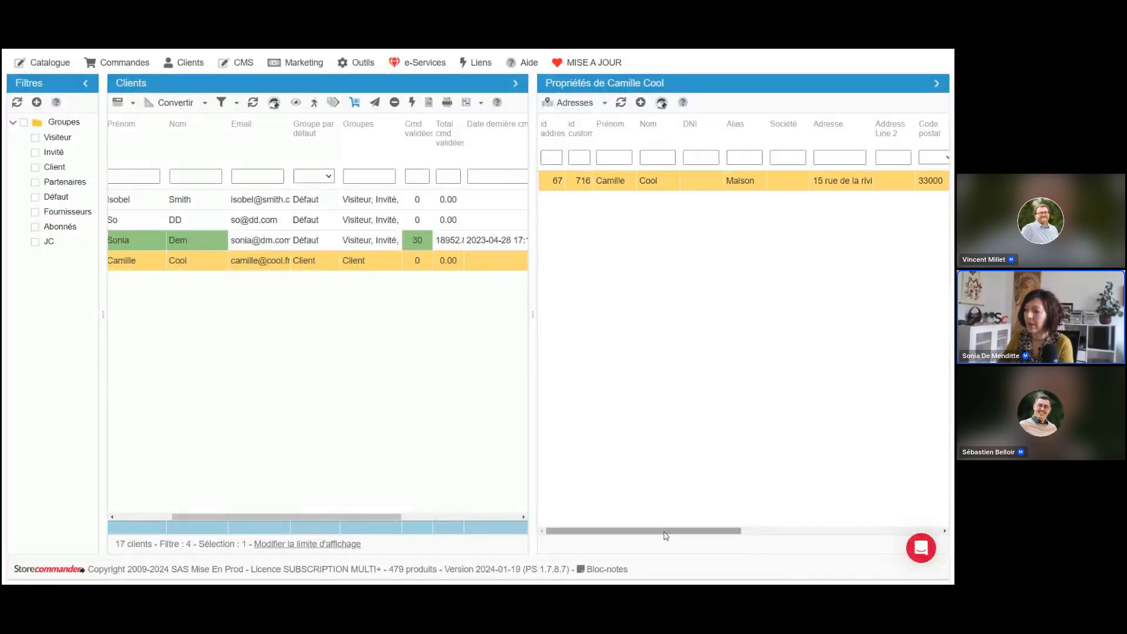
left_click_drag(665, 531, 776, 531)
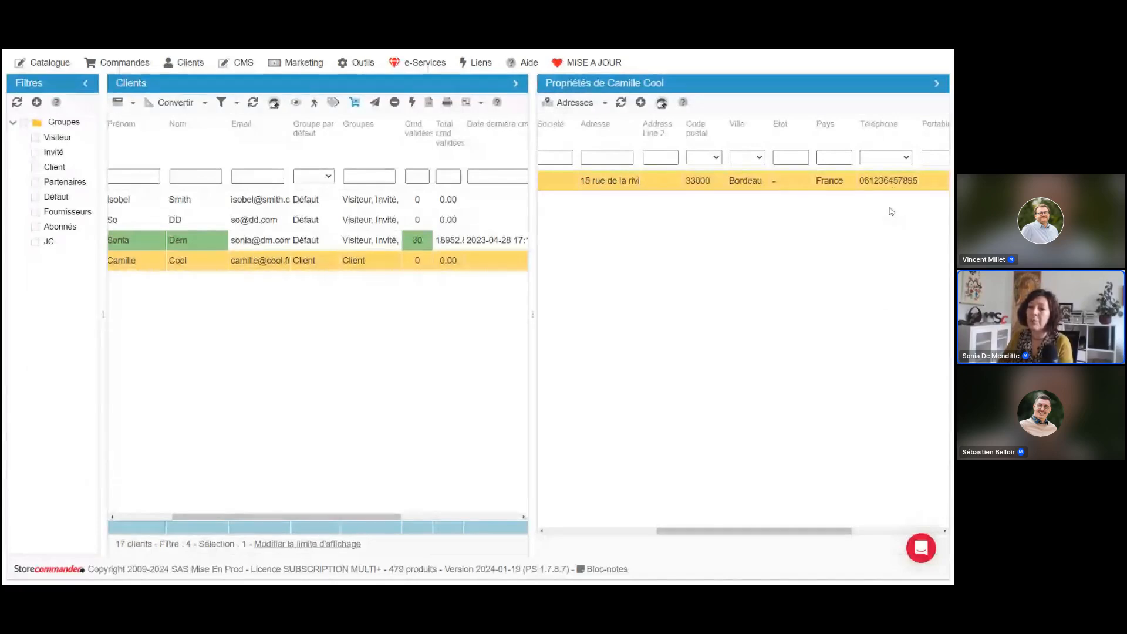
Open order creation for the customer, remove Le coussin DOT CUSHION 2x2 from the cart and select Le coussin MAY.
left_click(355, 104)
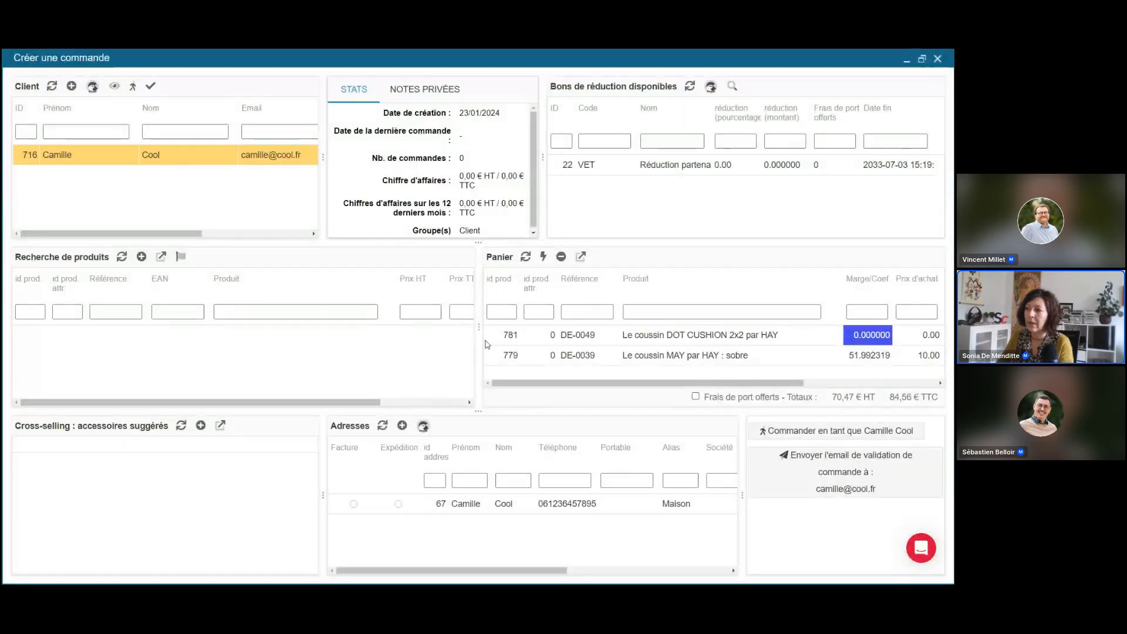
left_click_drag(479, 327, 417, 327)
left_click(576, 339)
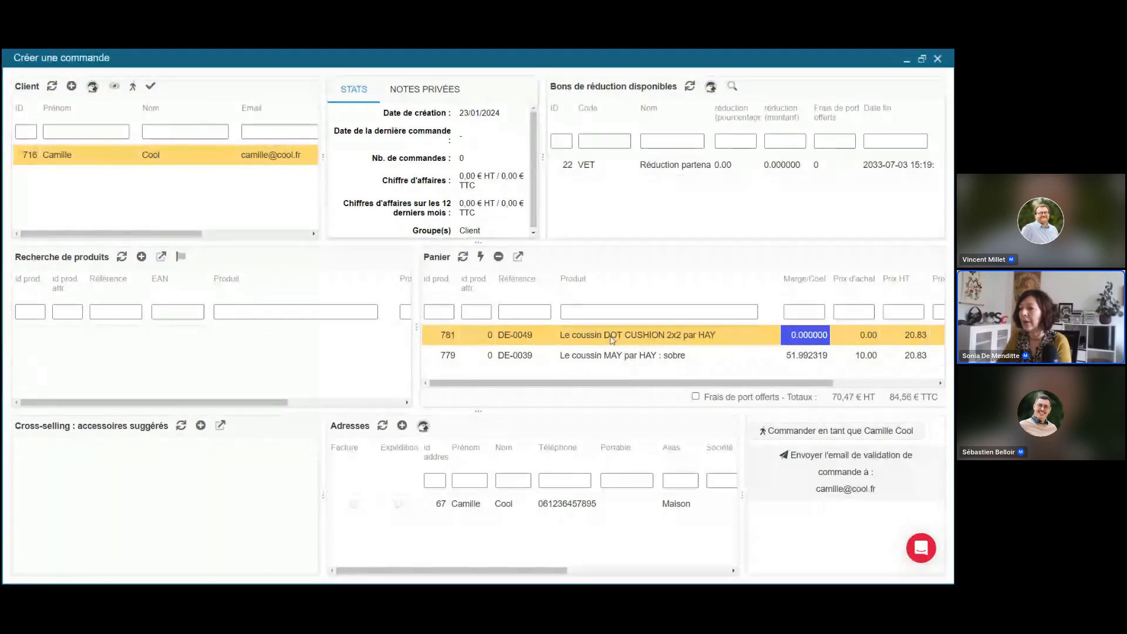
left_click(498, 257)
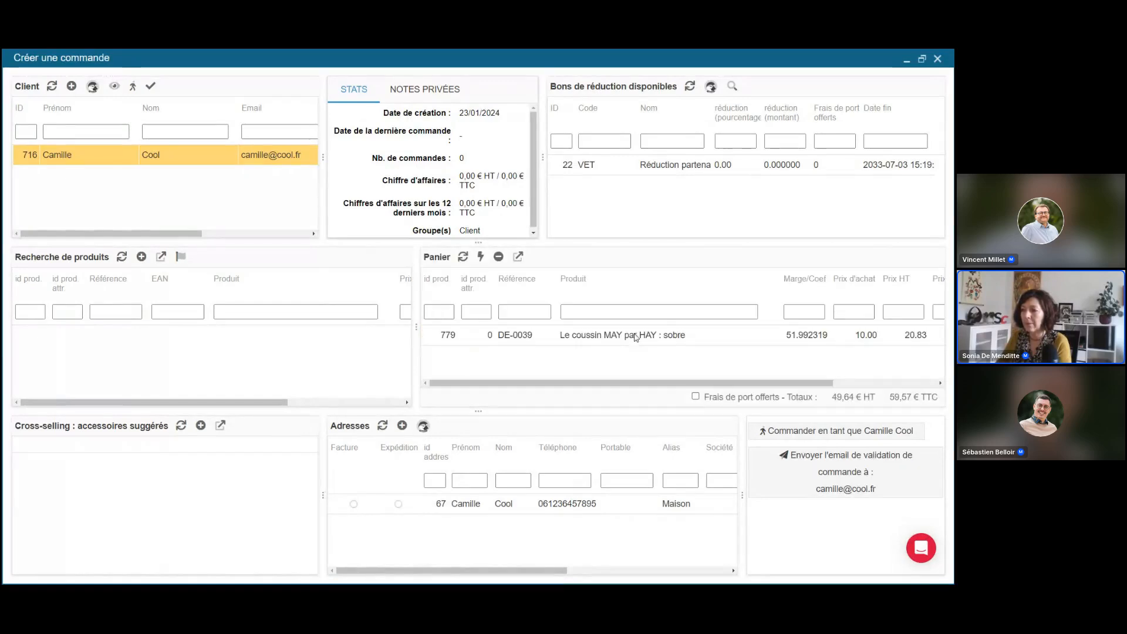
left_click(635, 337)
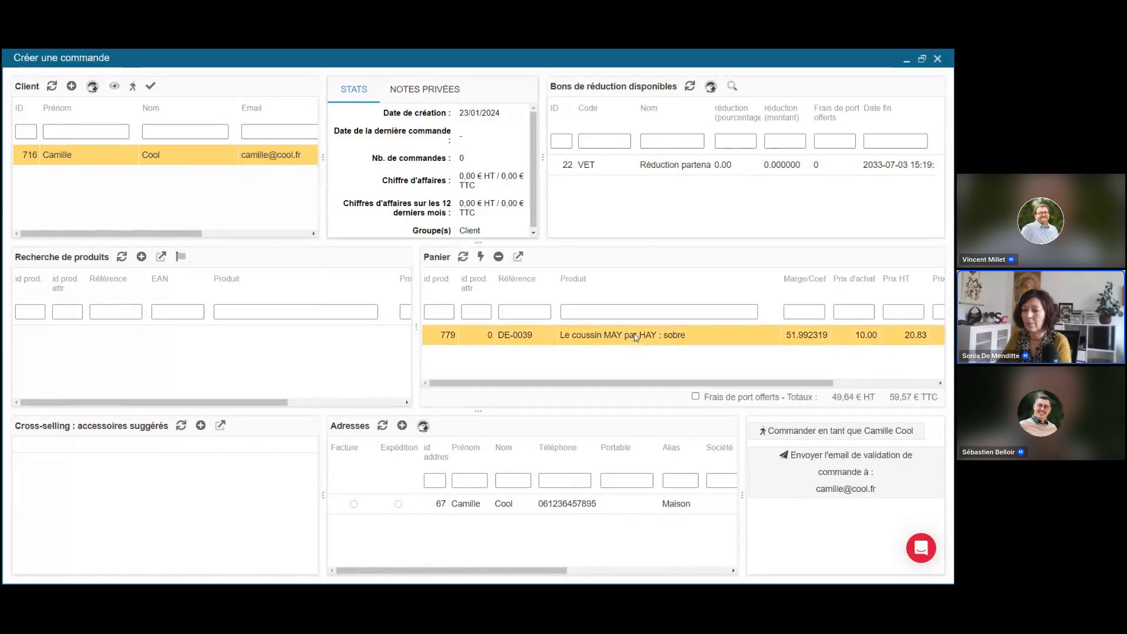
Search the products for "chaise", select Chaise 2STEP and try to add it to the cart.
left_click(274, 306)
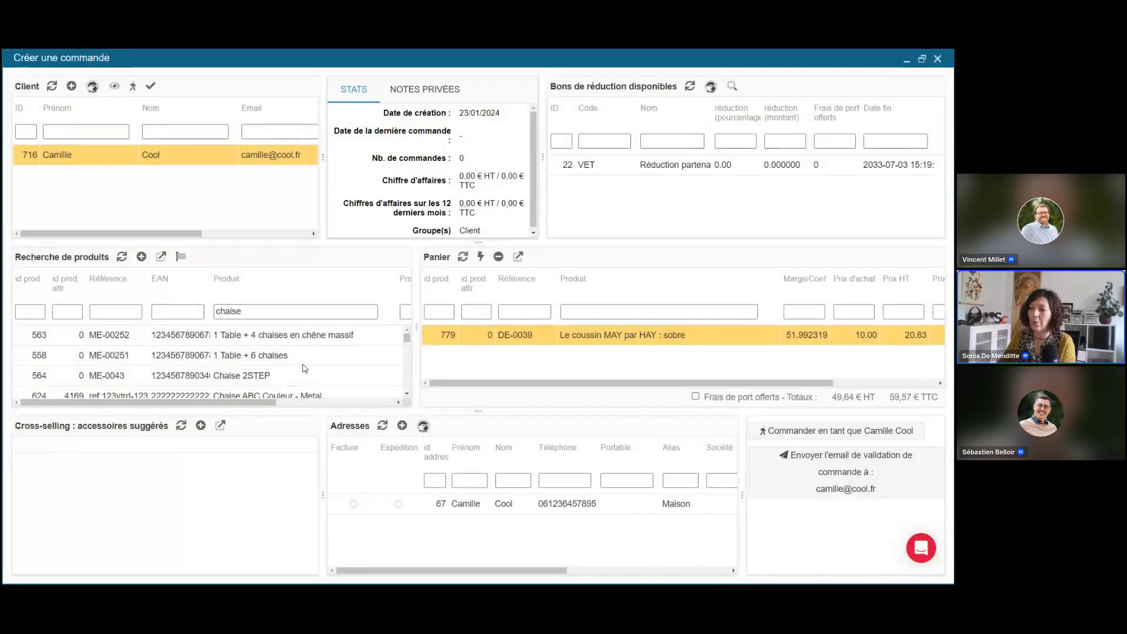
left_click(305, 374)
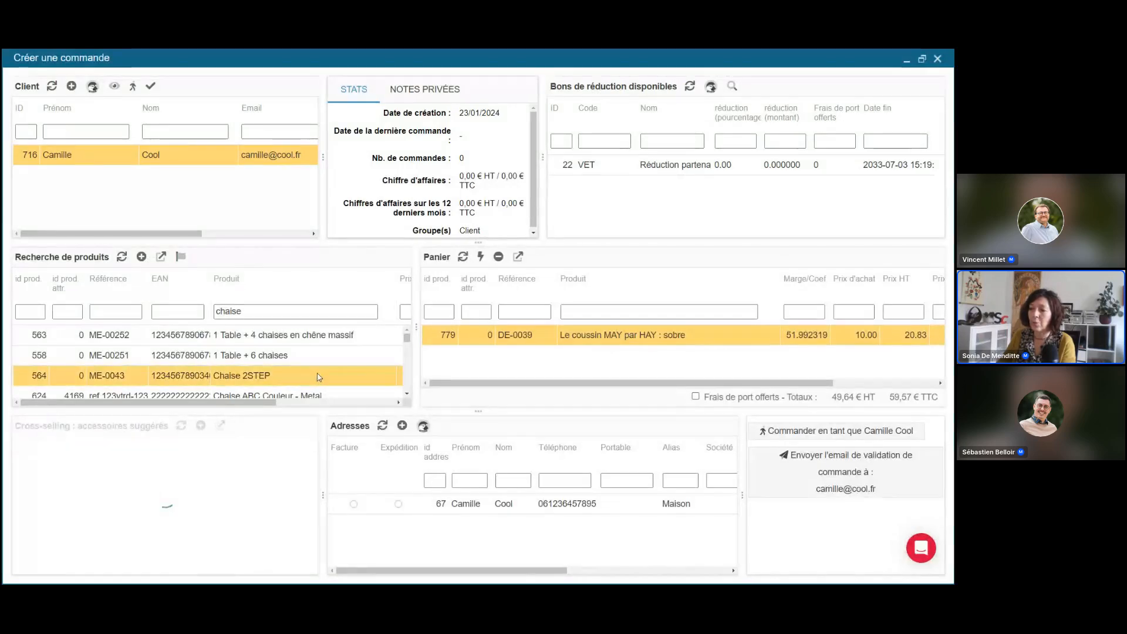
left_click(140, 258)
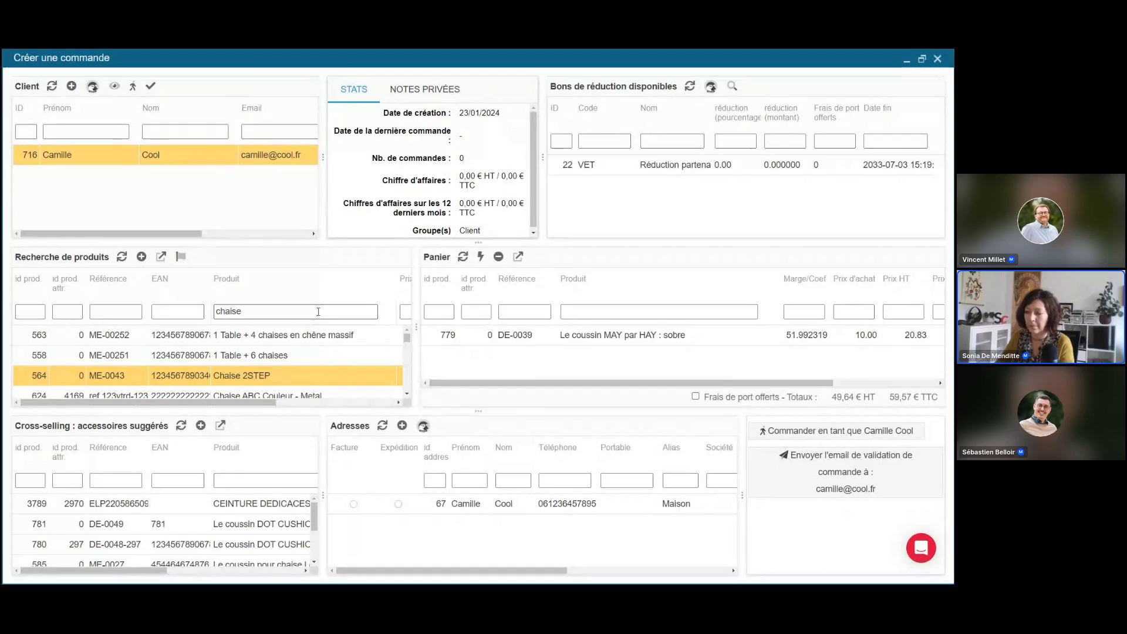
Examine the product, reference and EAN search filters, and enlarge the cross-selling pane to review the suggested accessories.
left_click(314, 313)
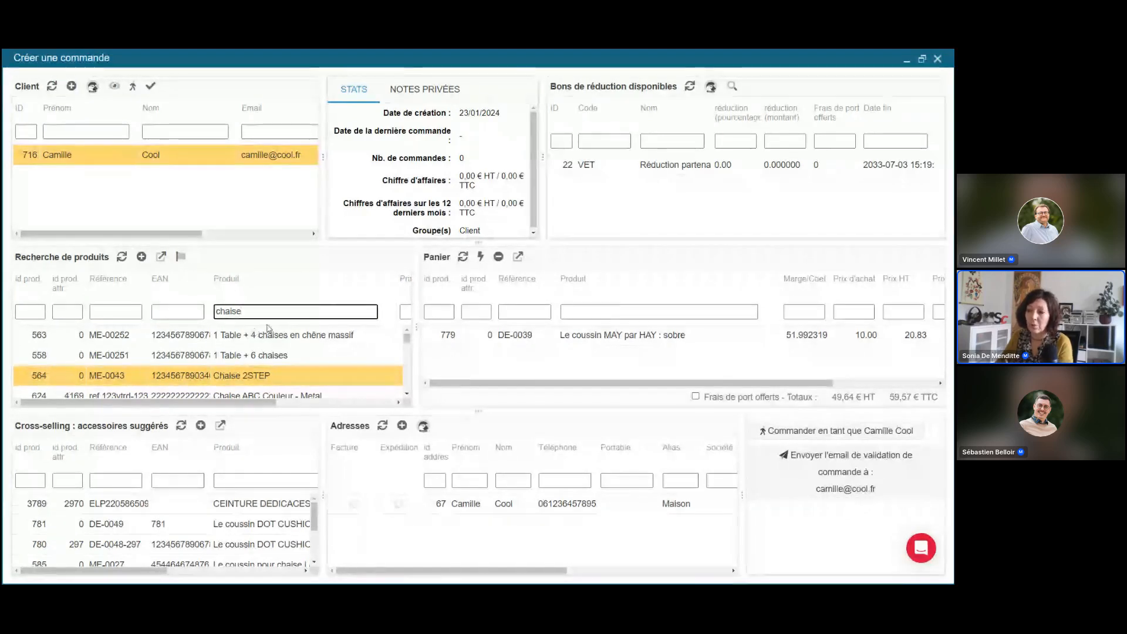
left_click(107, 311)
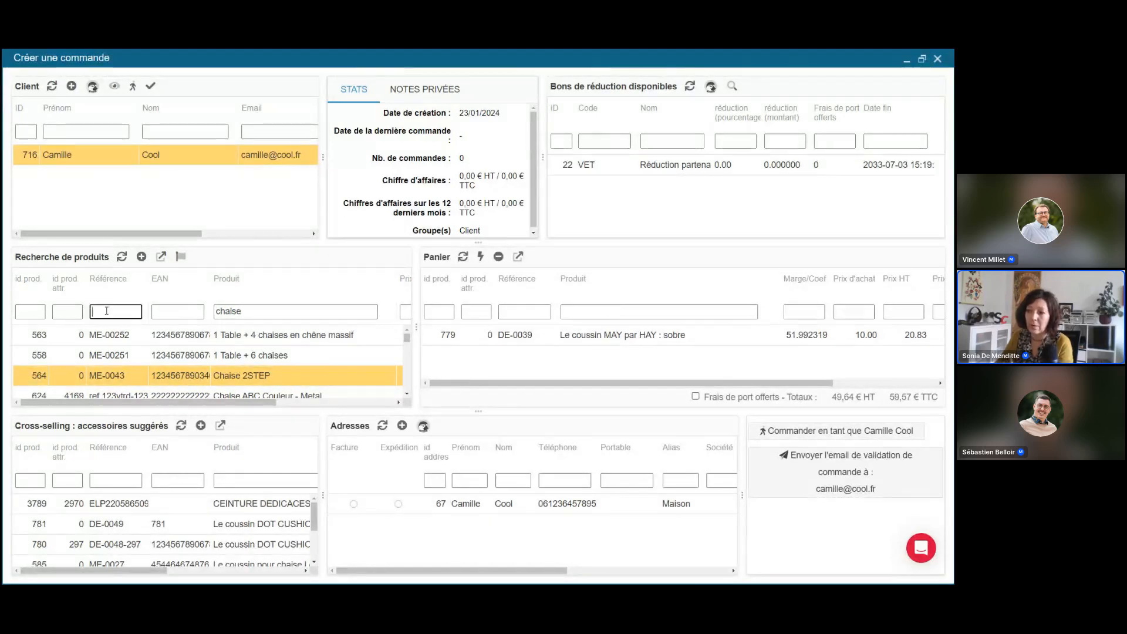
left_click(170, 312)
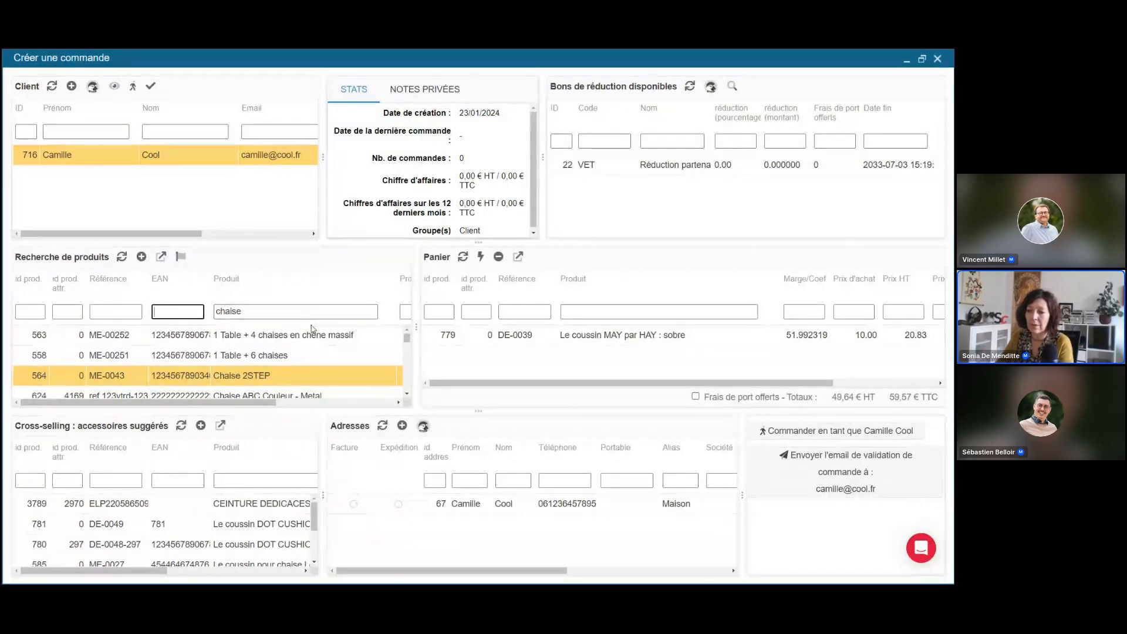
scroll(382, 366, "down", 5)
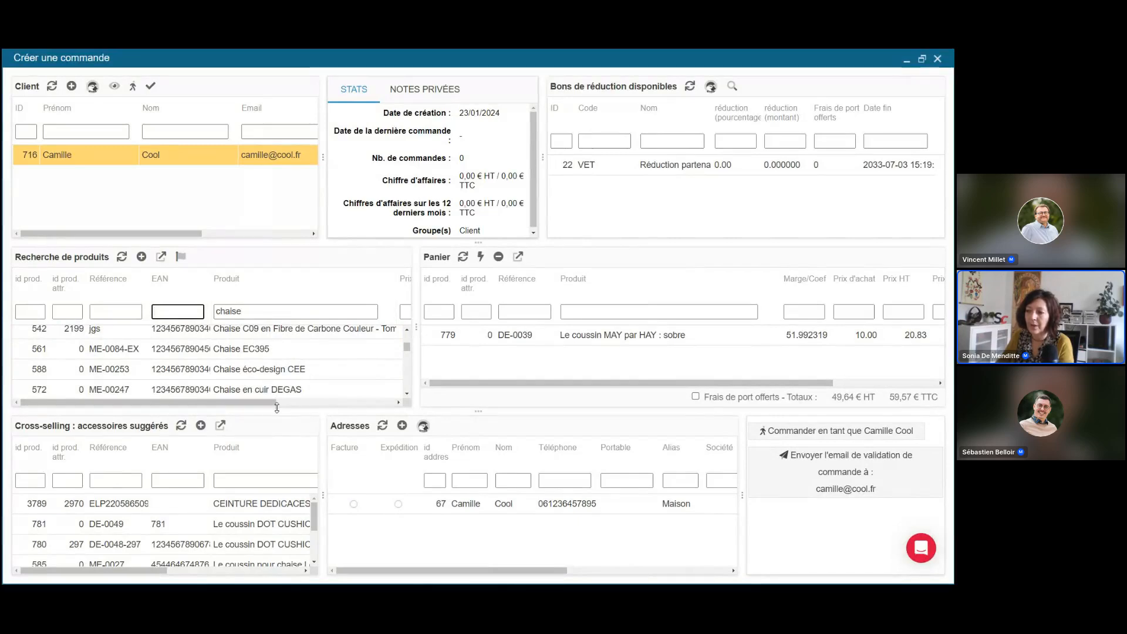
left_click_drag(276, 411, 277, 374)
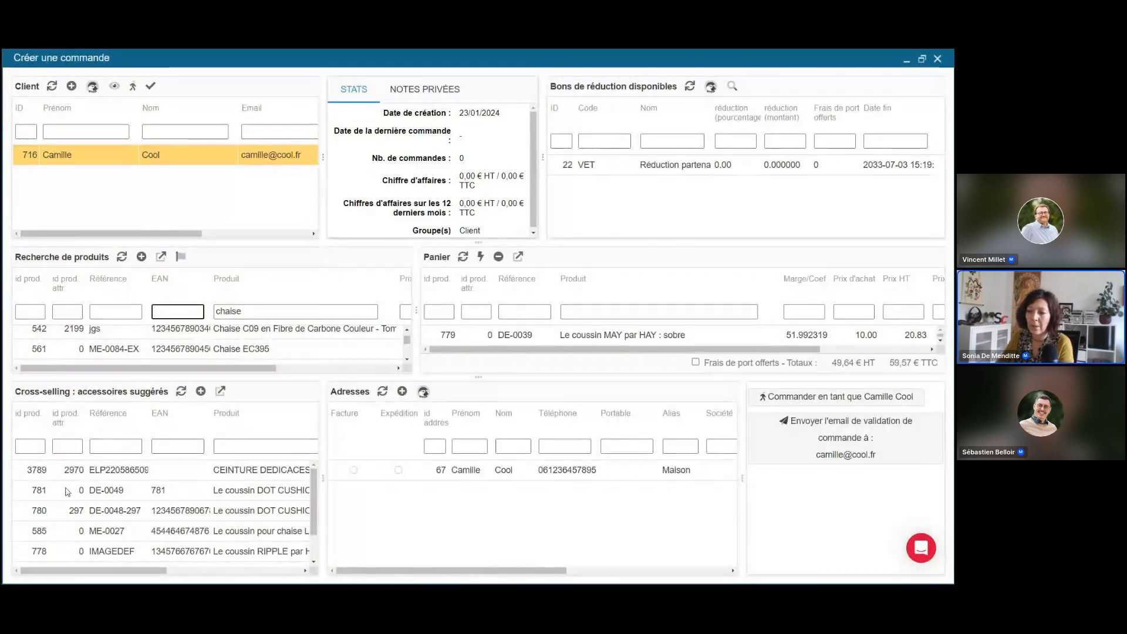
left_click_drag(323, 498, 380, 498)
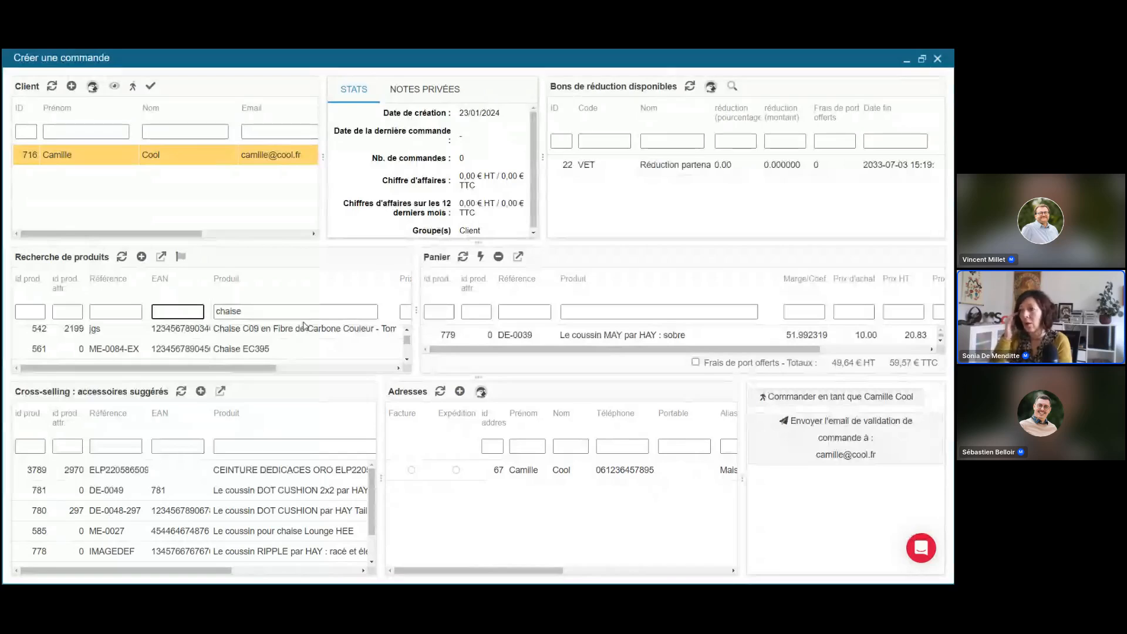
Select the VET discount voucher to examine its reductions and readjust the height of the cart pane.
left_click(725, 175)
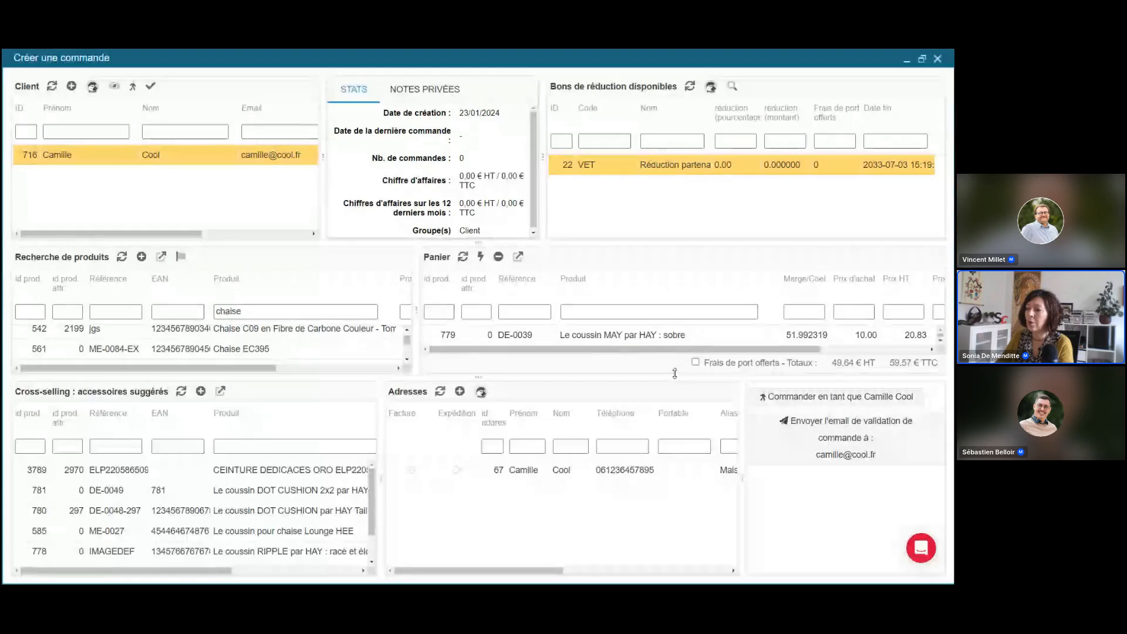
left_click_drag(674, 377, 674, 419)
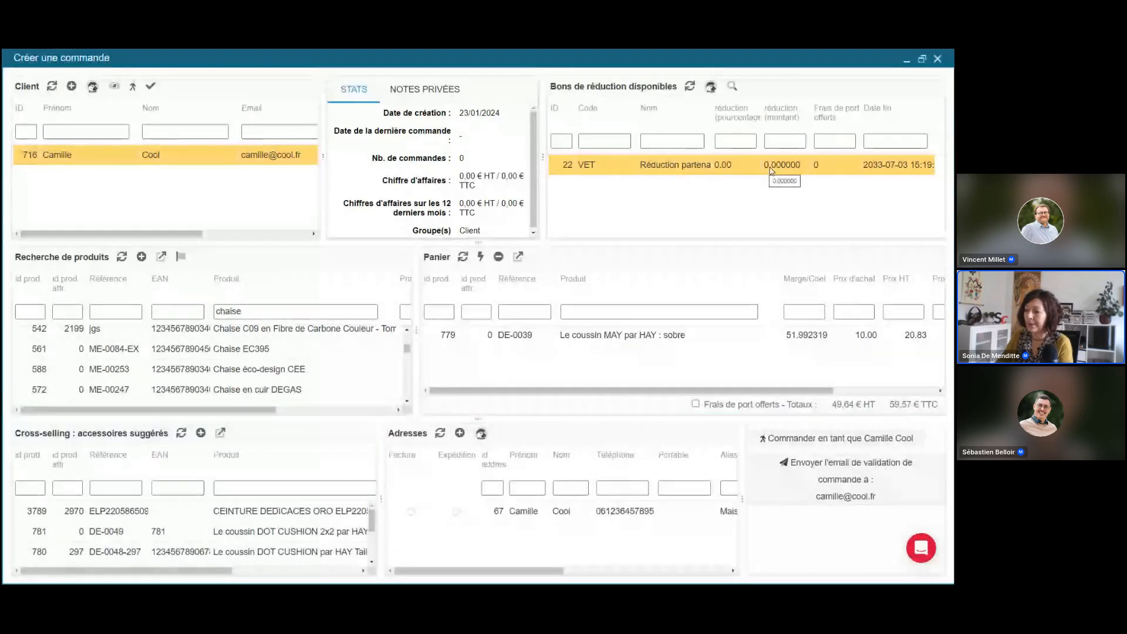
left_click_drag(570, 411, 571, 377)
Set the customer's Maison address for both delivery and billing, and open the shop checkout as the customer.
left_click(613, 472)
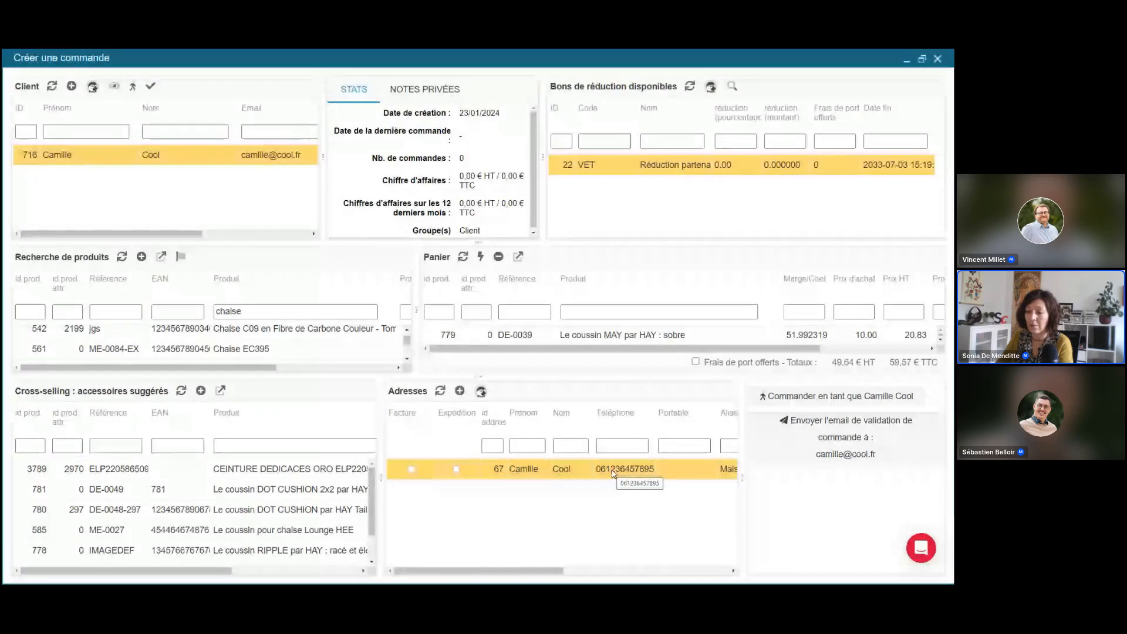
left_click(456, 470)
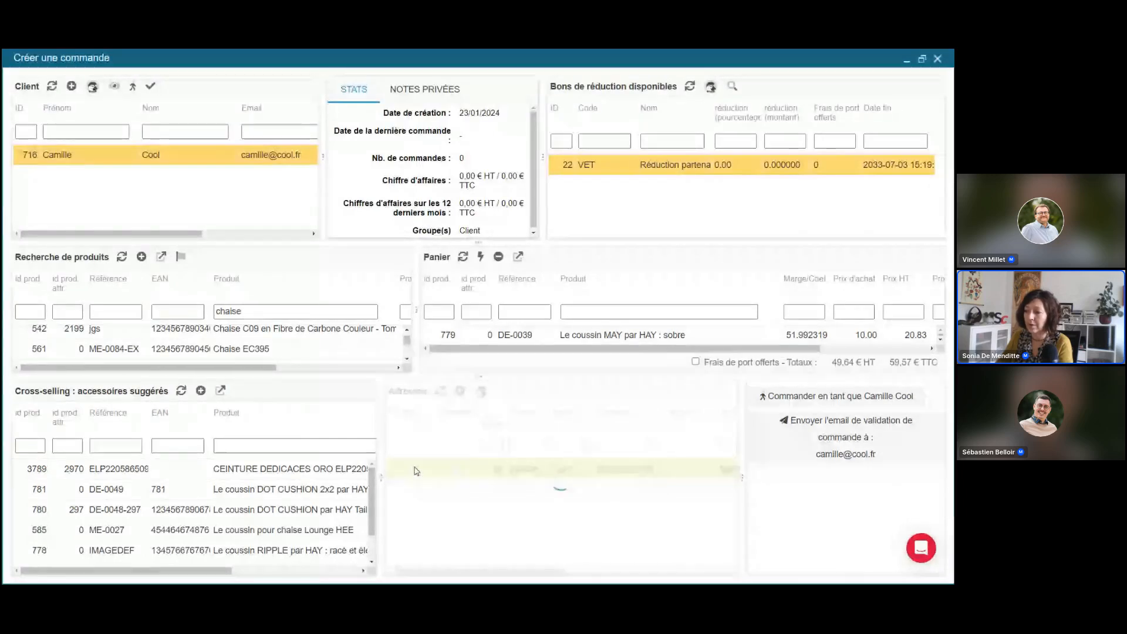
left_click(411, 470)
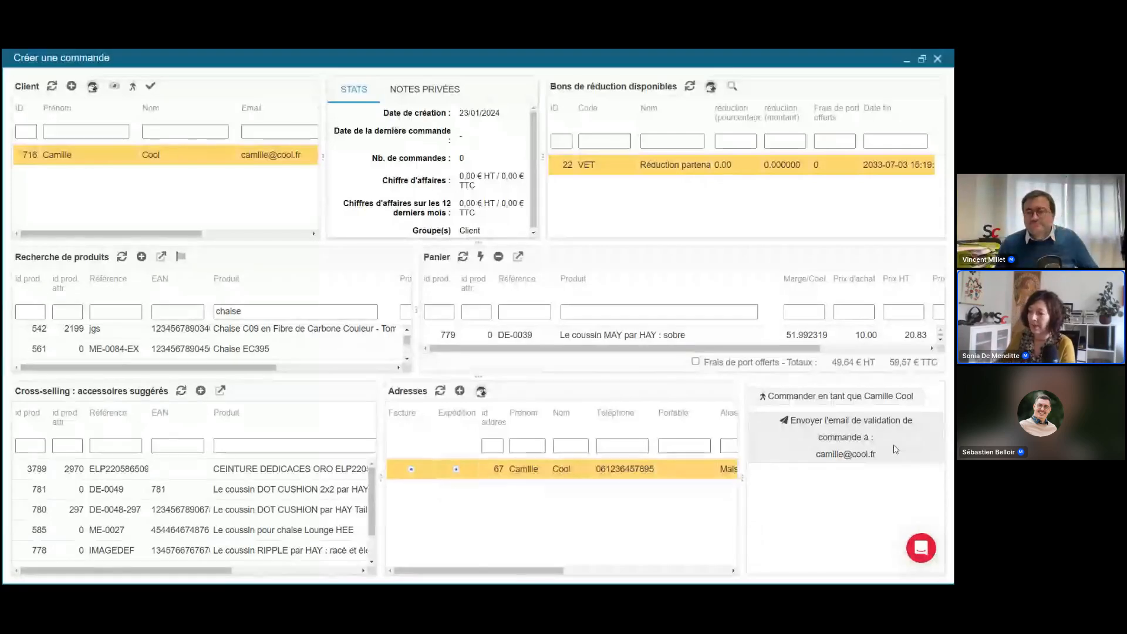
left_click(831, 398)
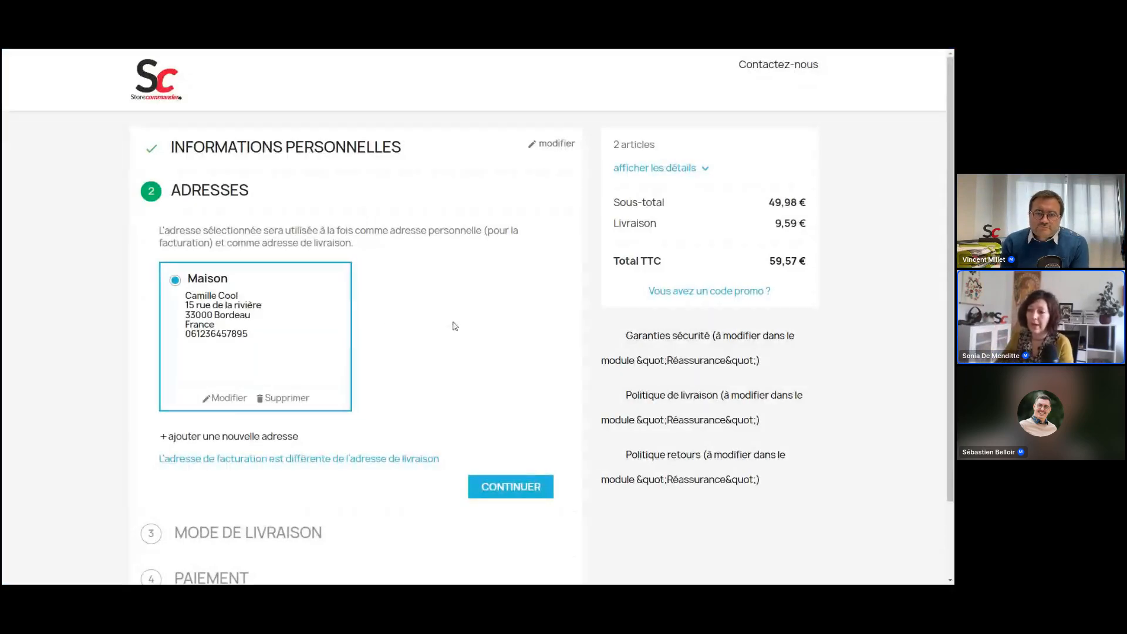
Review the customer's checkout address page, return to the Clients page of Store Commander and close the order creation window.
scroll(442, 355, "down", 2)
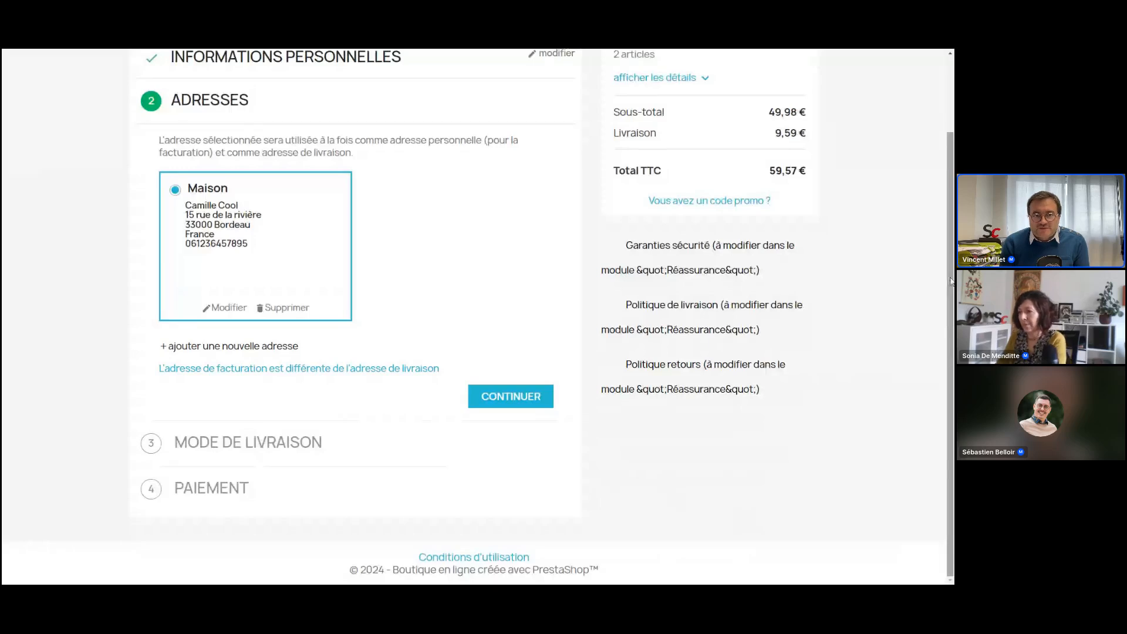
scroll(942, 437, "up", 2)
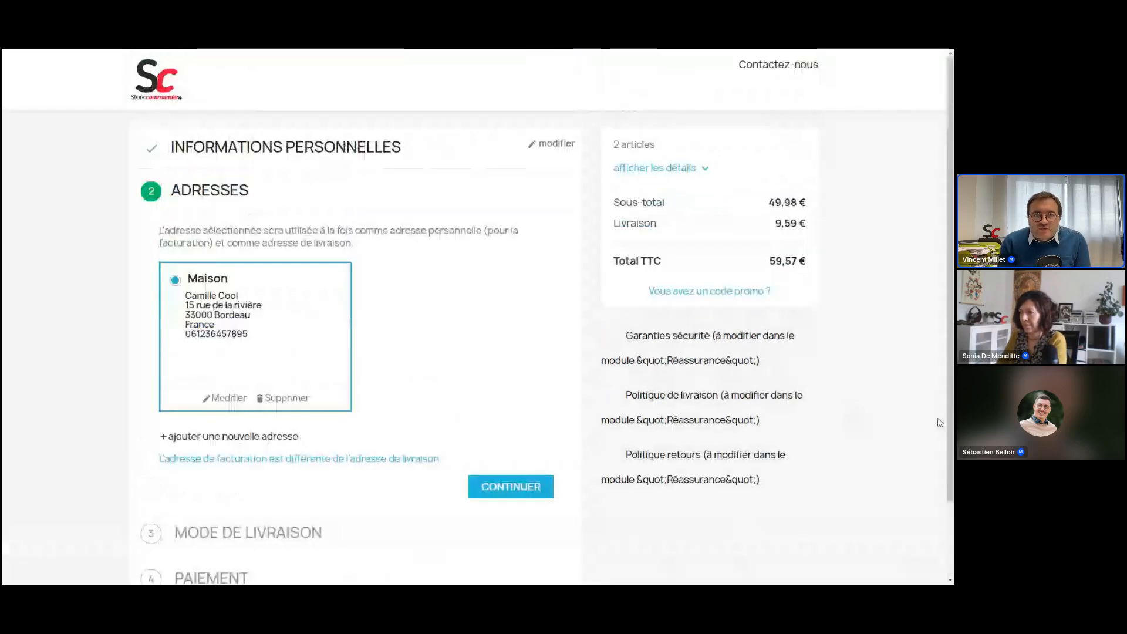
key("F11")
left_click(102, 57)
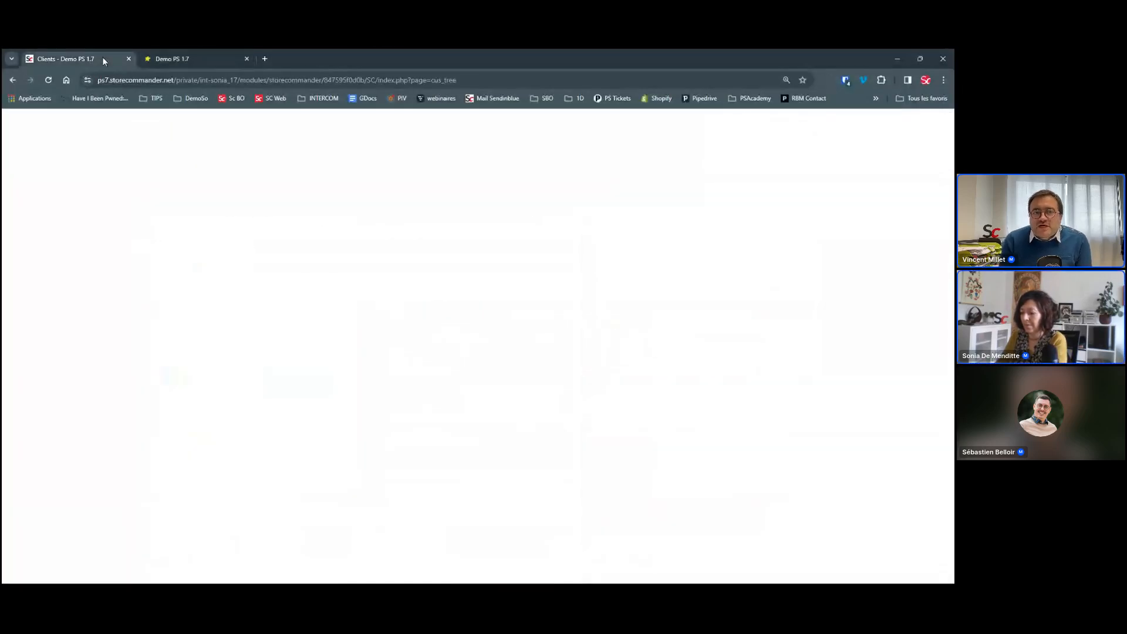
key("F11")
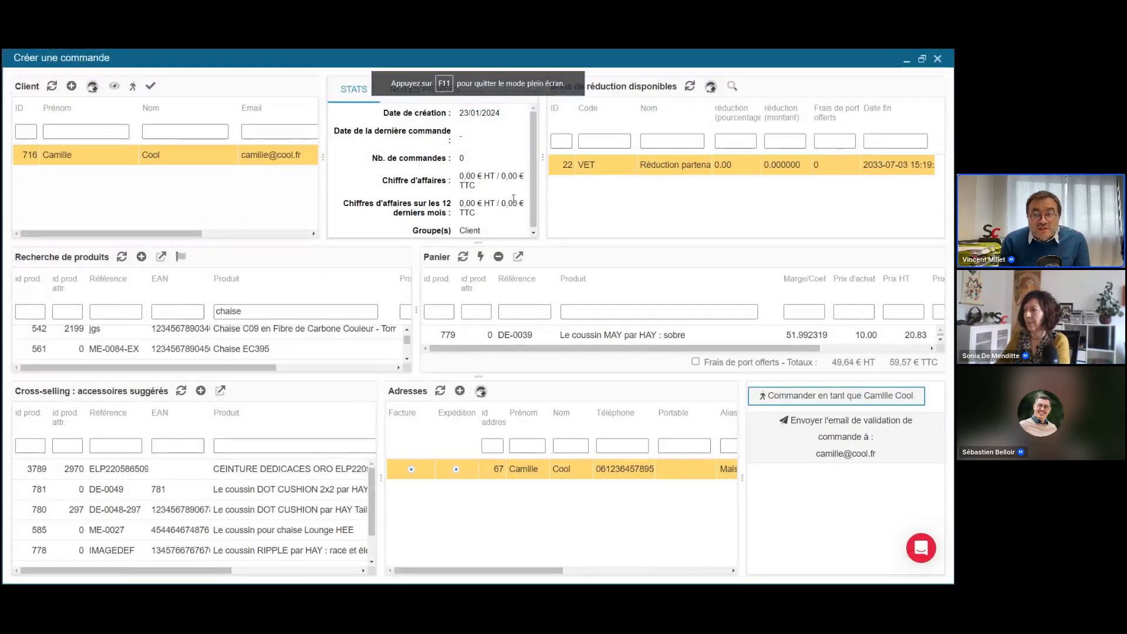
left_click(938, 59)
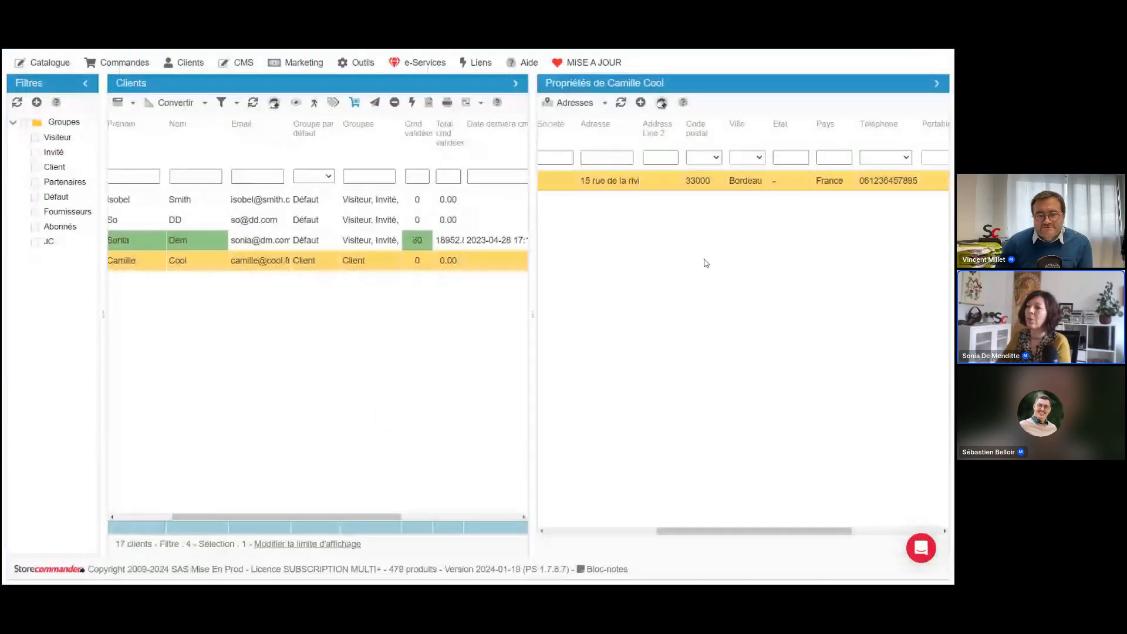
Widen the customer list, select the customer with the 527.98 cart and examine the email form's subject and message fields without sending anything.
left_click_drag(532, 276, 655, 277)
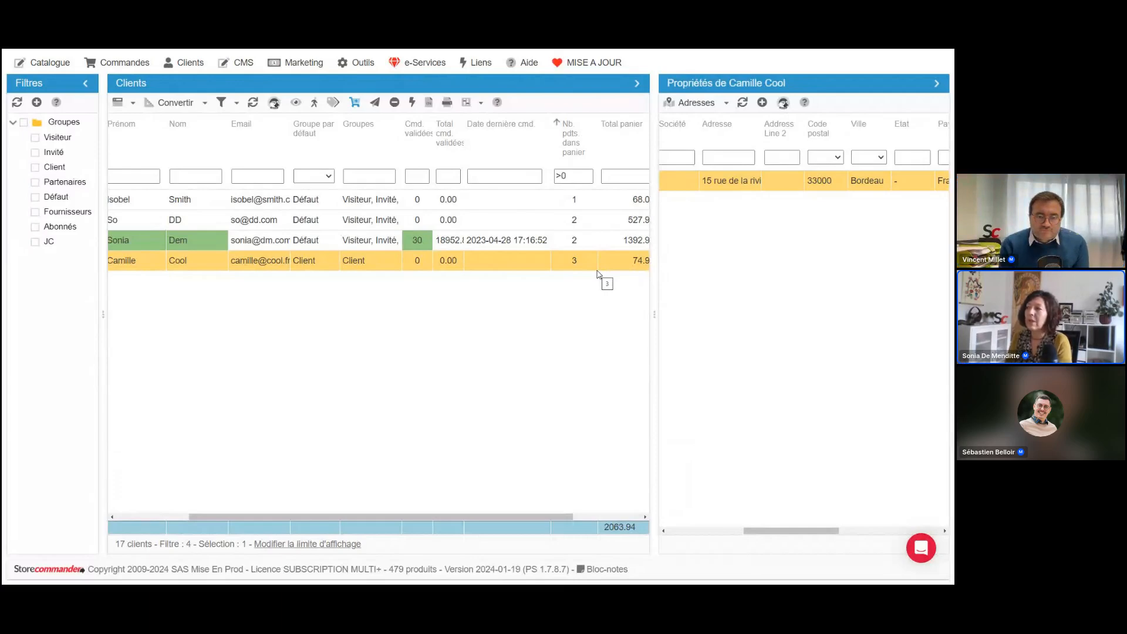
left_click(572, 220)
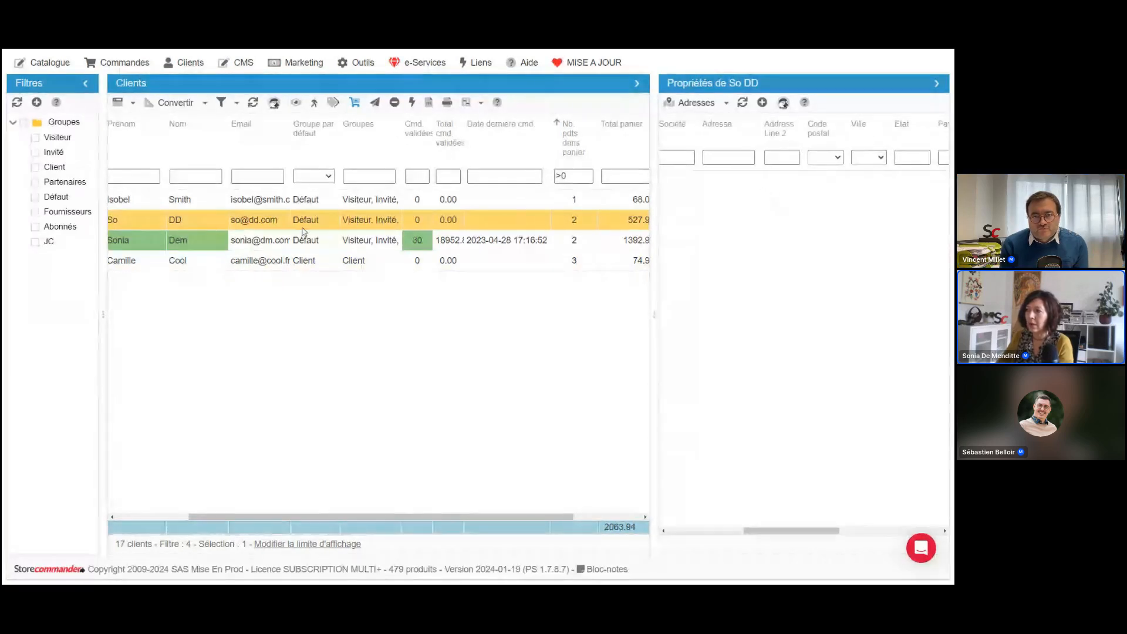
left_click(375, 104)
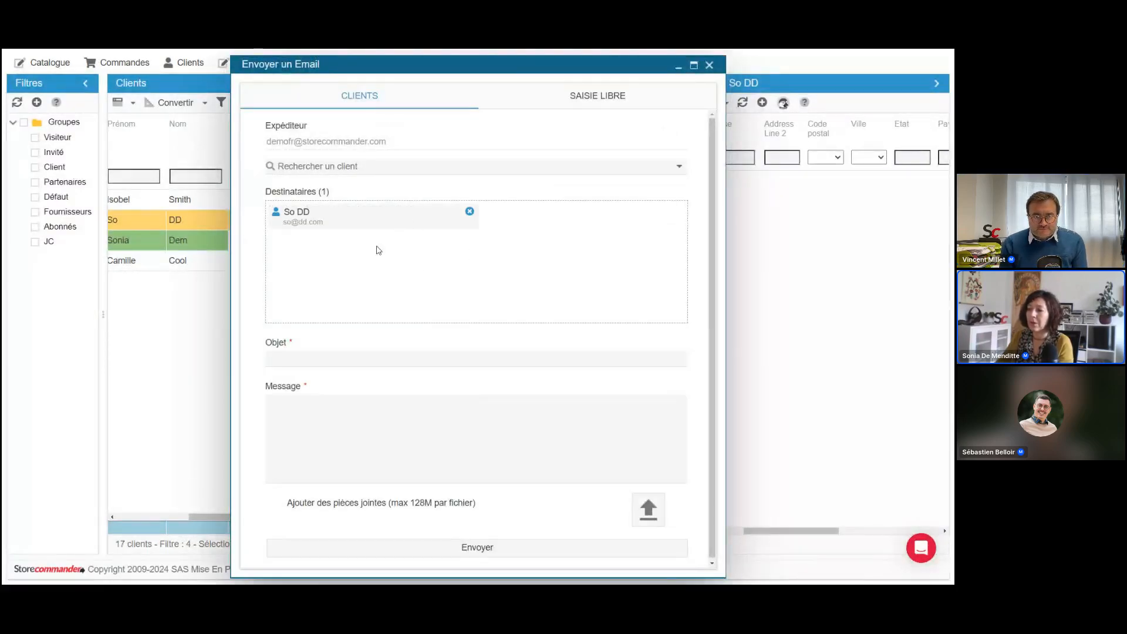
left_click(365, 413)
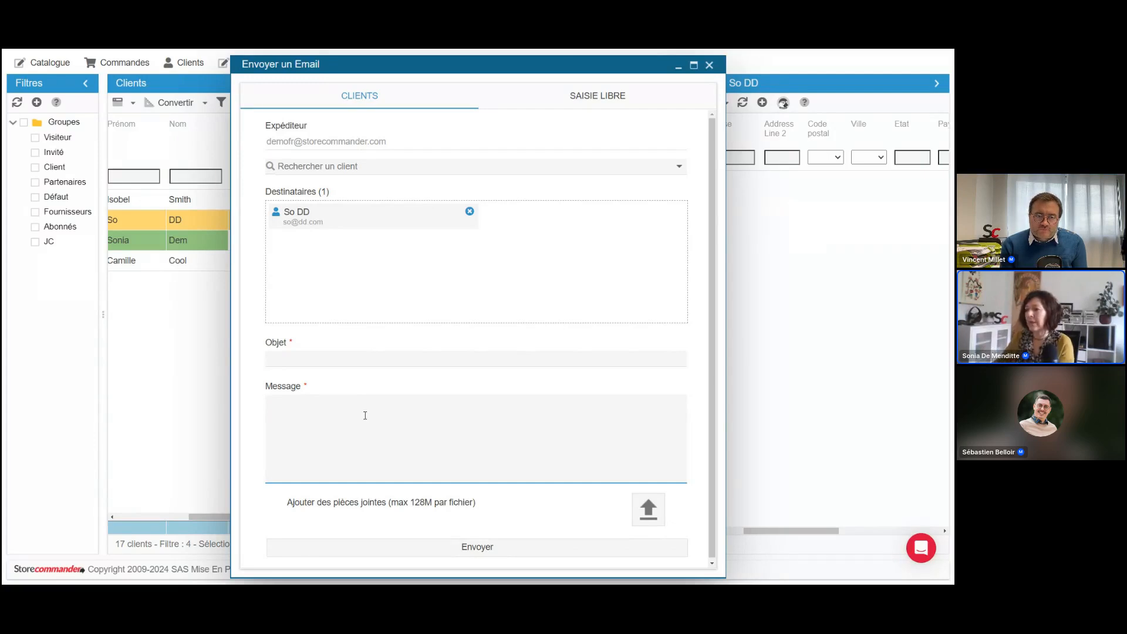
left_click(371, 363)
left_click(371, 435)
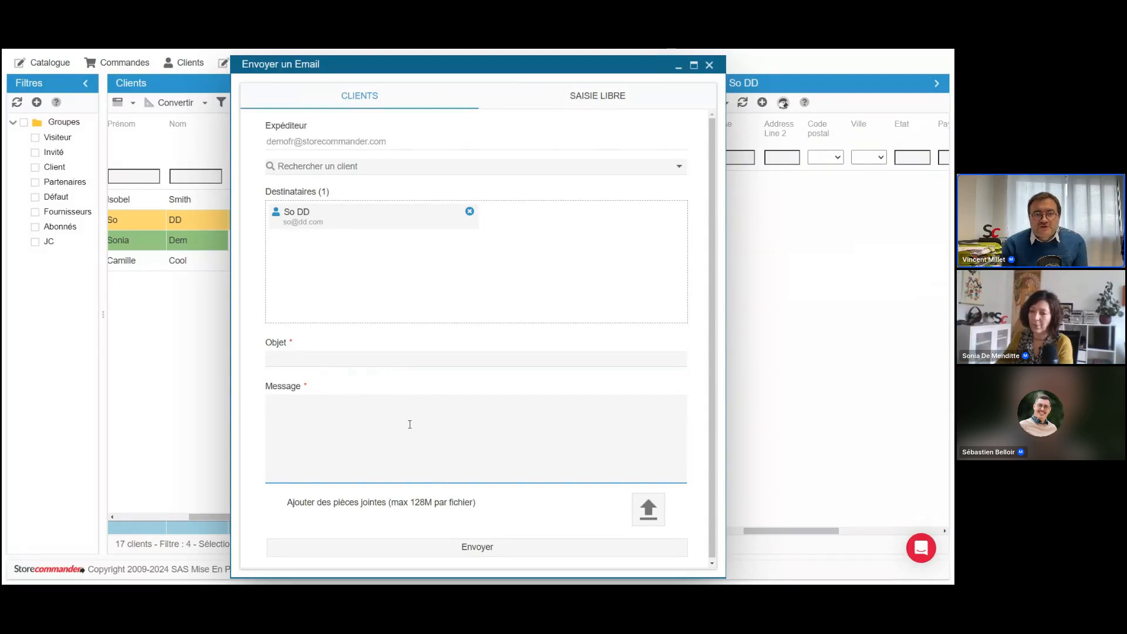
left_click(709, 65)
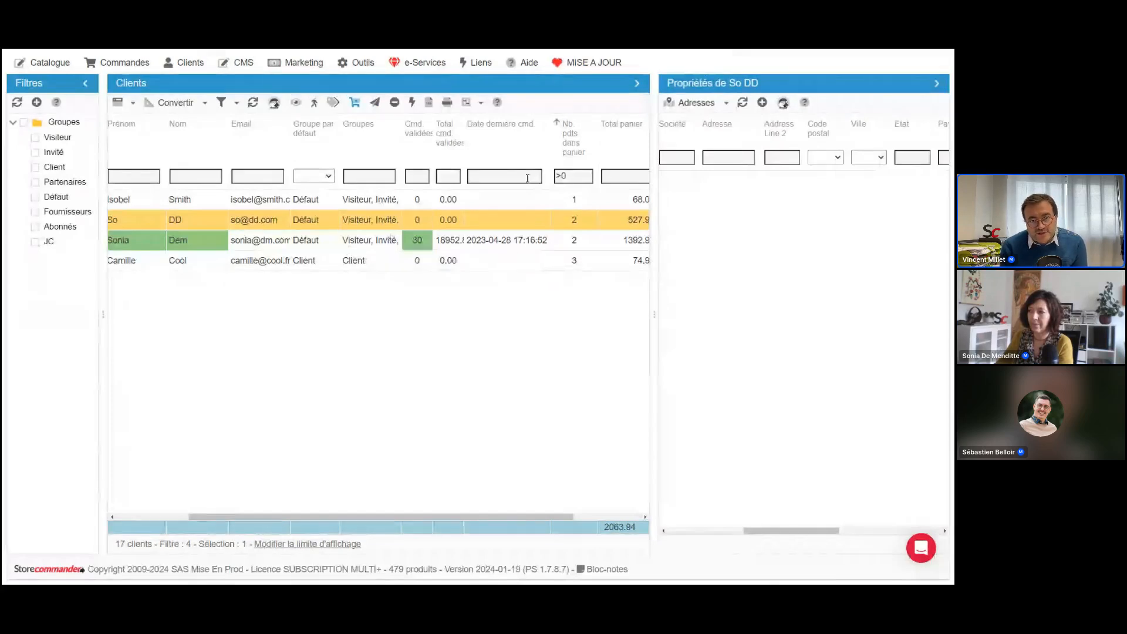
Widen the customer list further, sort it by cart total in descending order and select the customer with the highest total.
left_click_drag(657, 213, 710, 212)
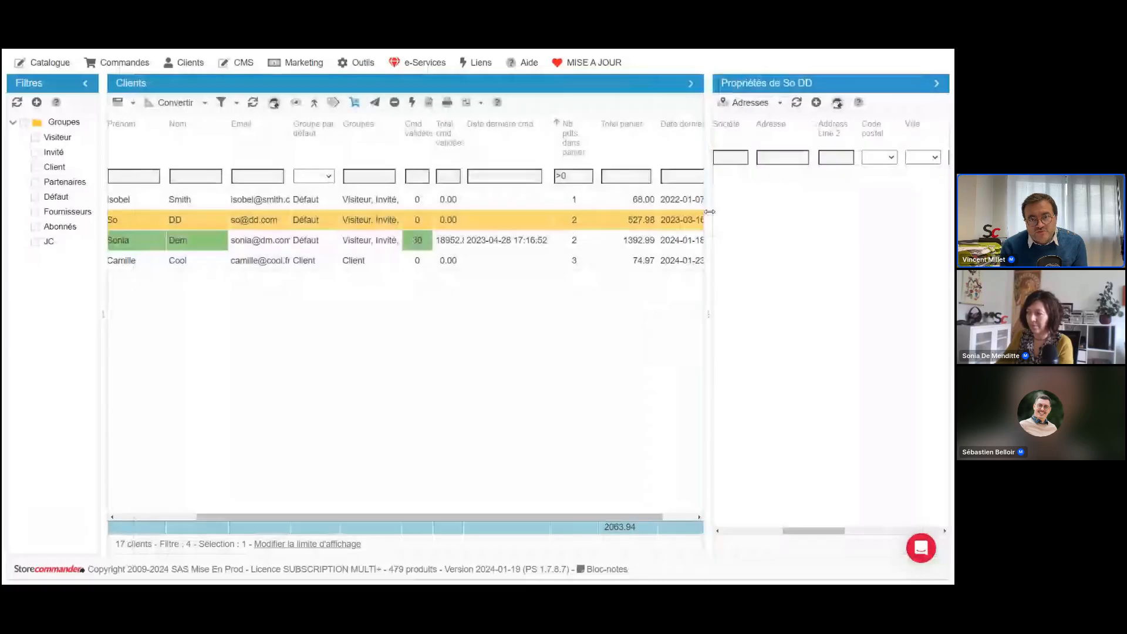
left_click(645, 131)
left_click(645, 131)
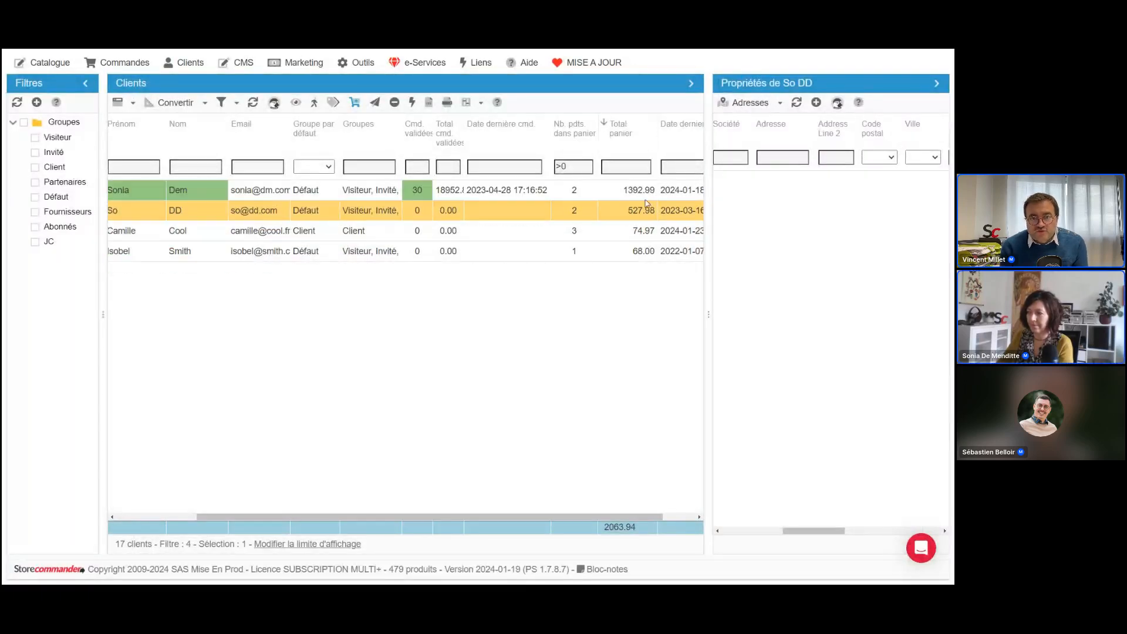
left_click(647, 194)
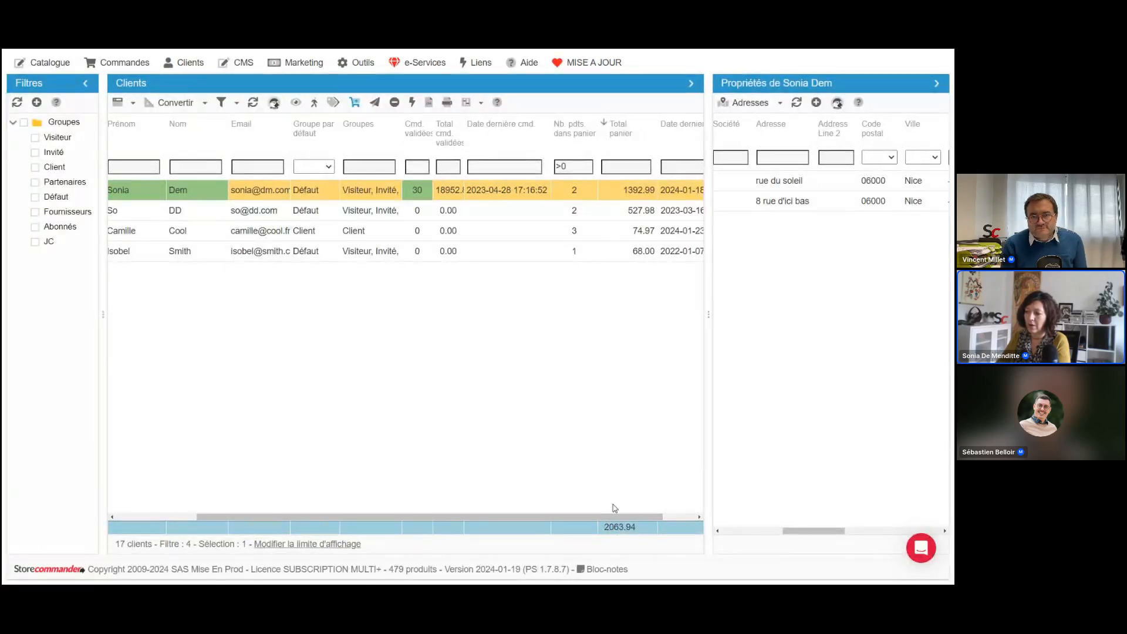
Examine the column footer options of the Total panier field in the Convertir grid of Clients : Clients in the interface customization.
left_click(372, 67)
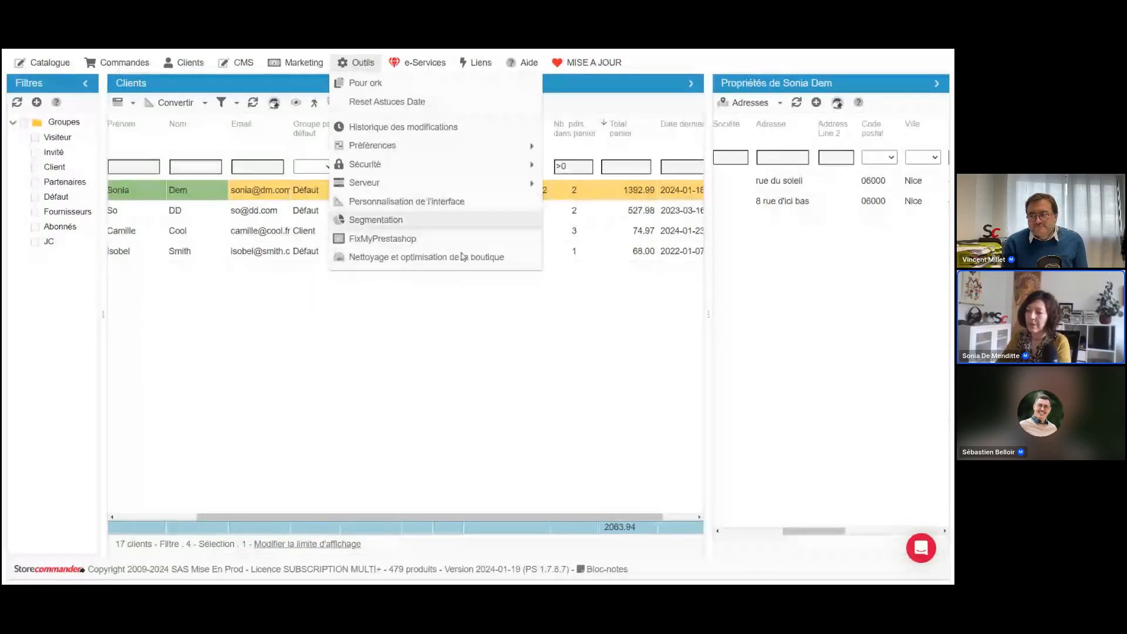
left_click(360, 62)
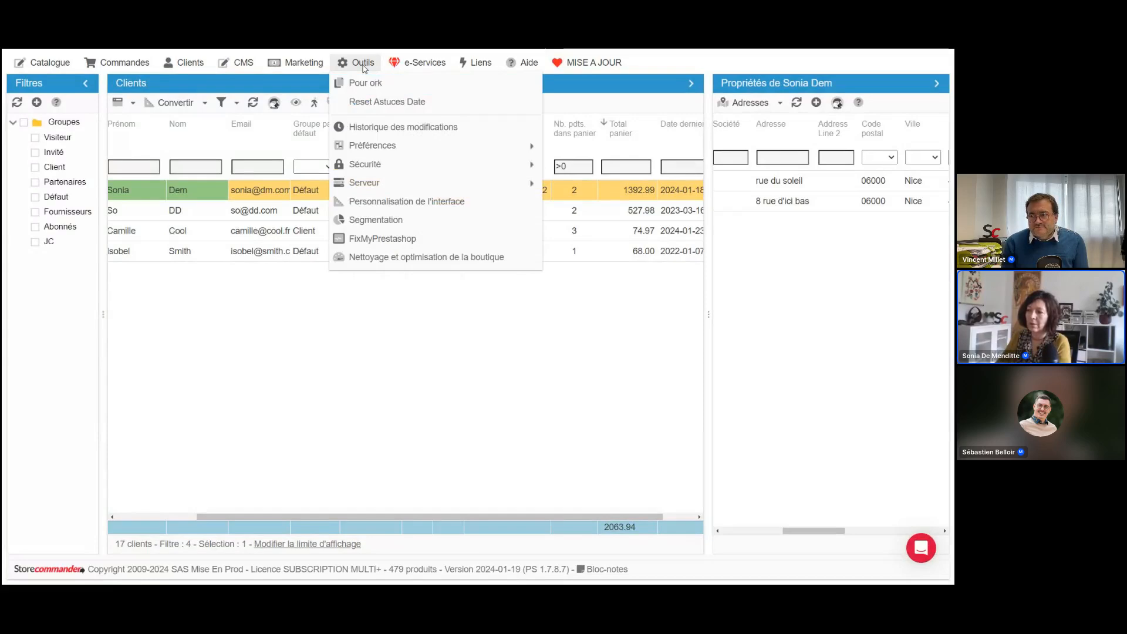
mouse_move(399, 188)
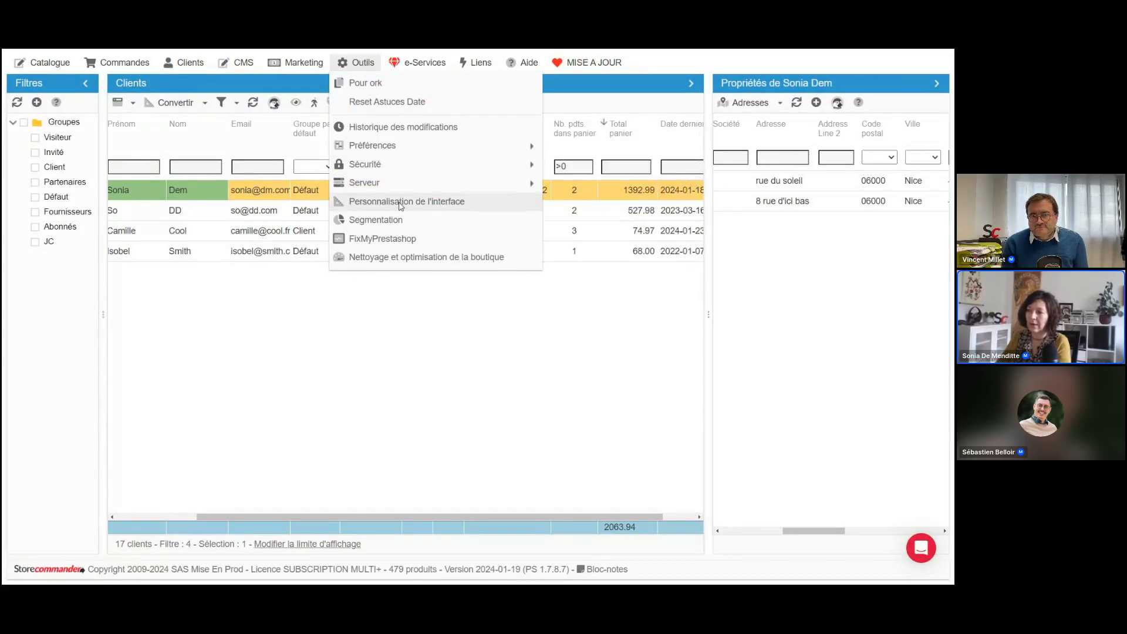
left_click(401, 202)
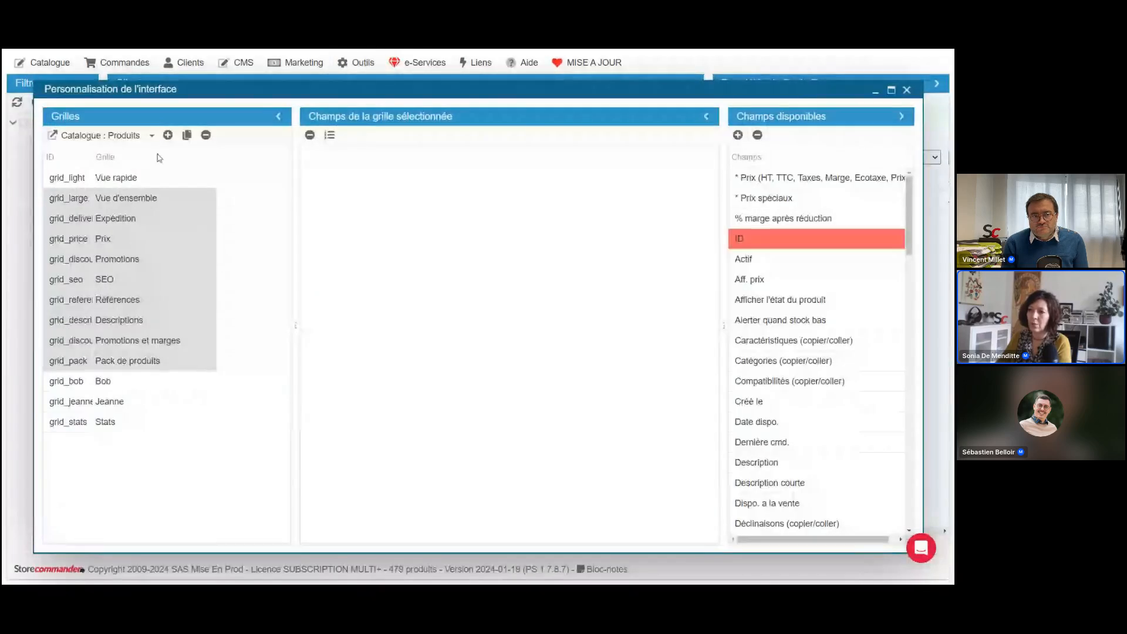
left_click(151, 135)
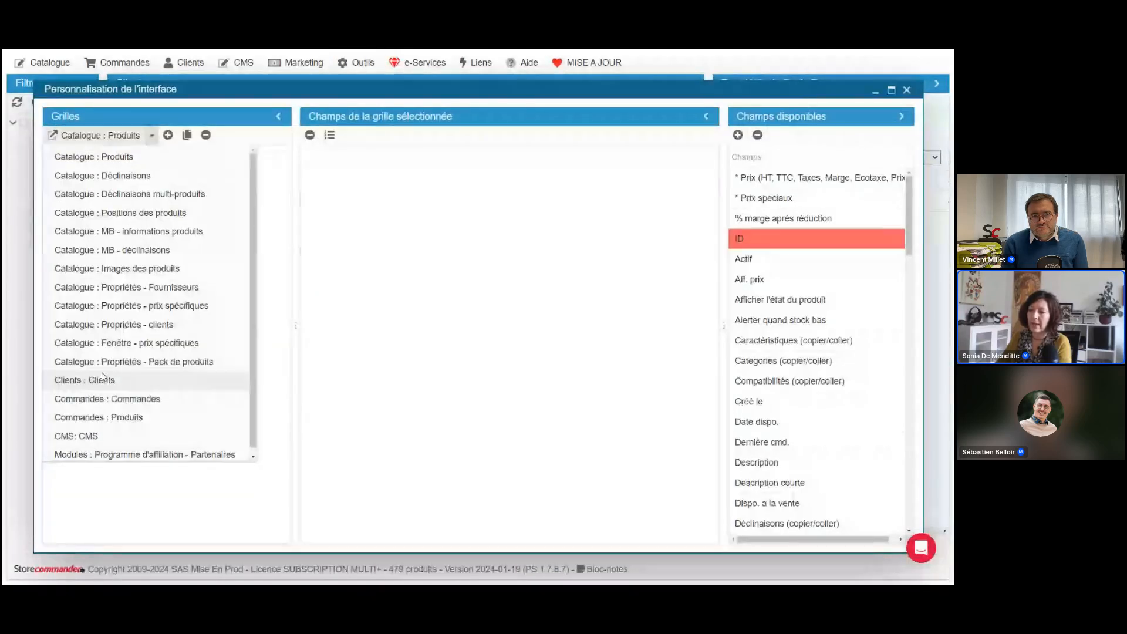
left_click(102, 376)
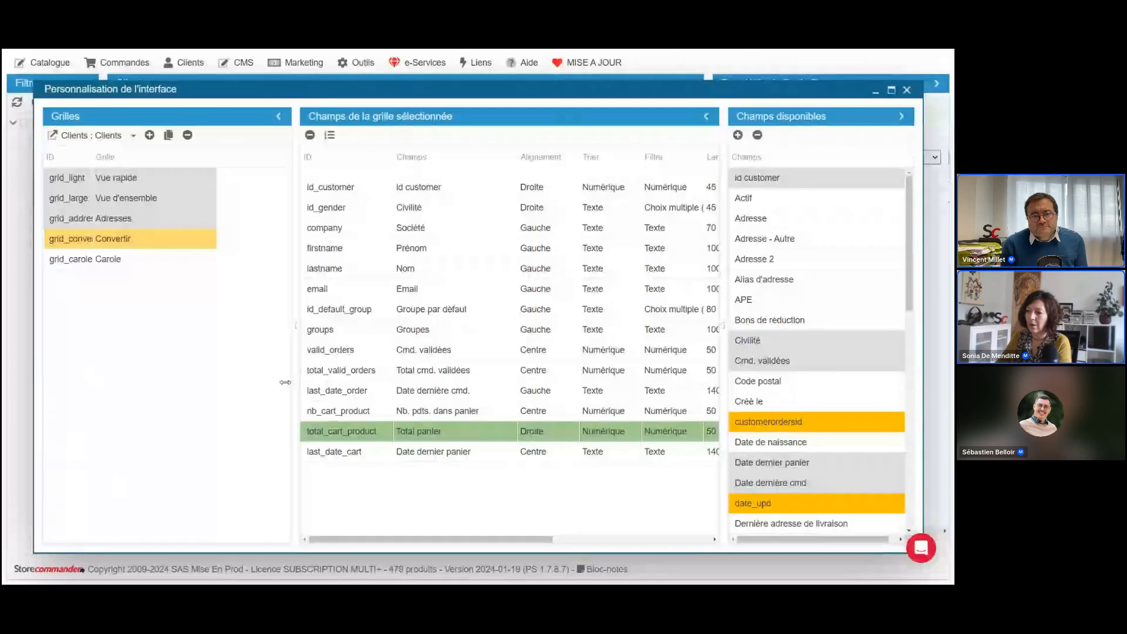
left_click_drag(285, 382, 160, 382)
left_click(368, 434)
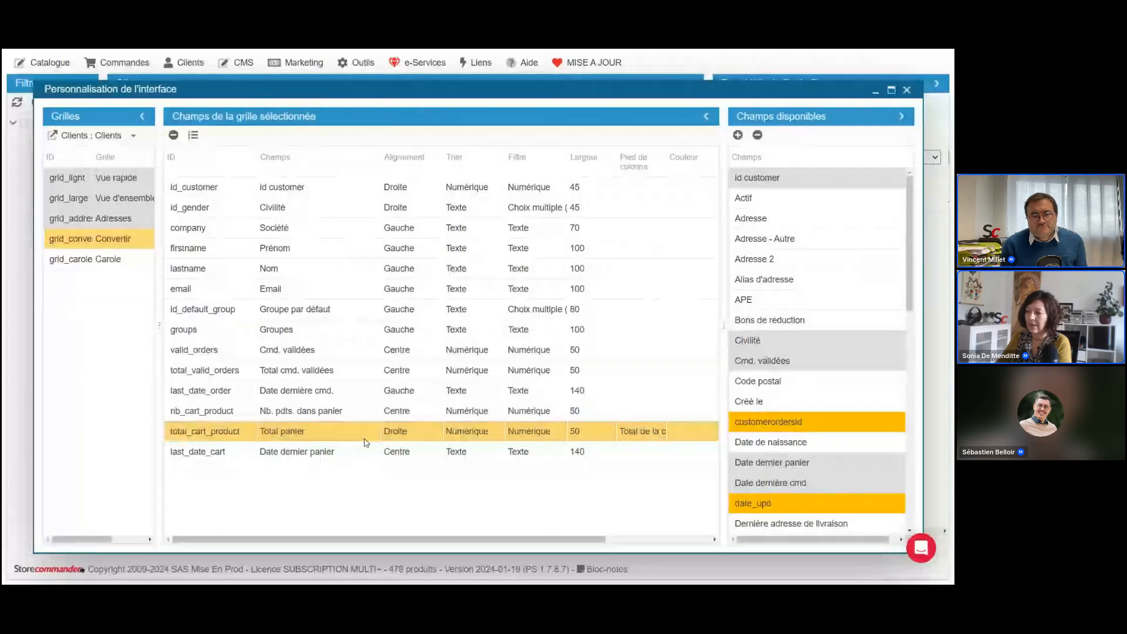
left_click(663, 437)
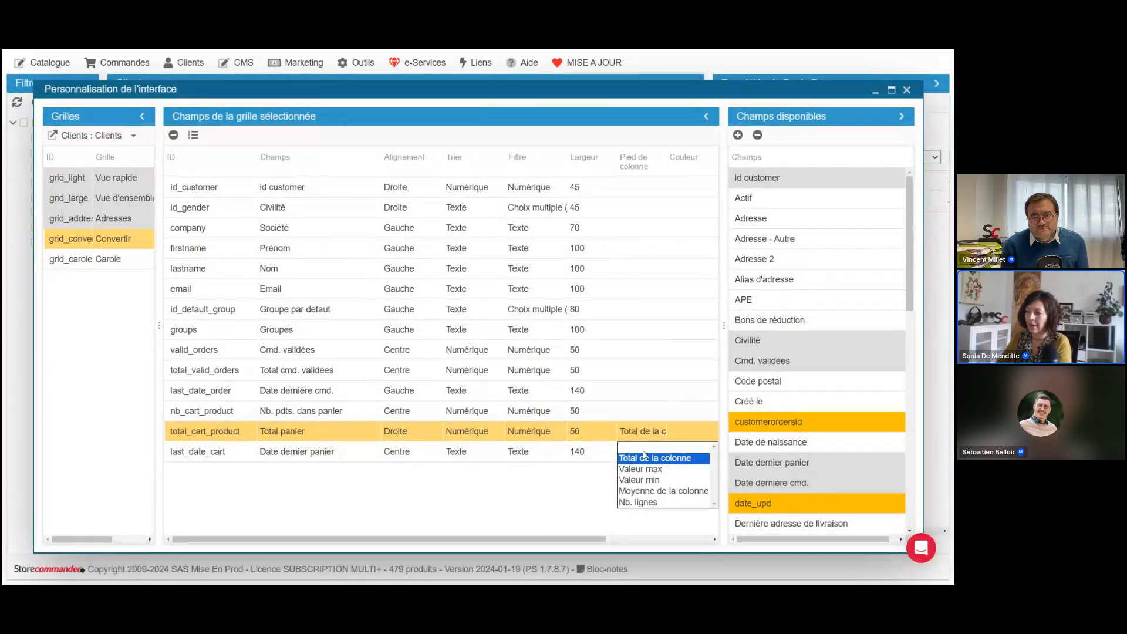
left_click(907, 89)
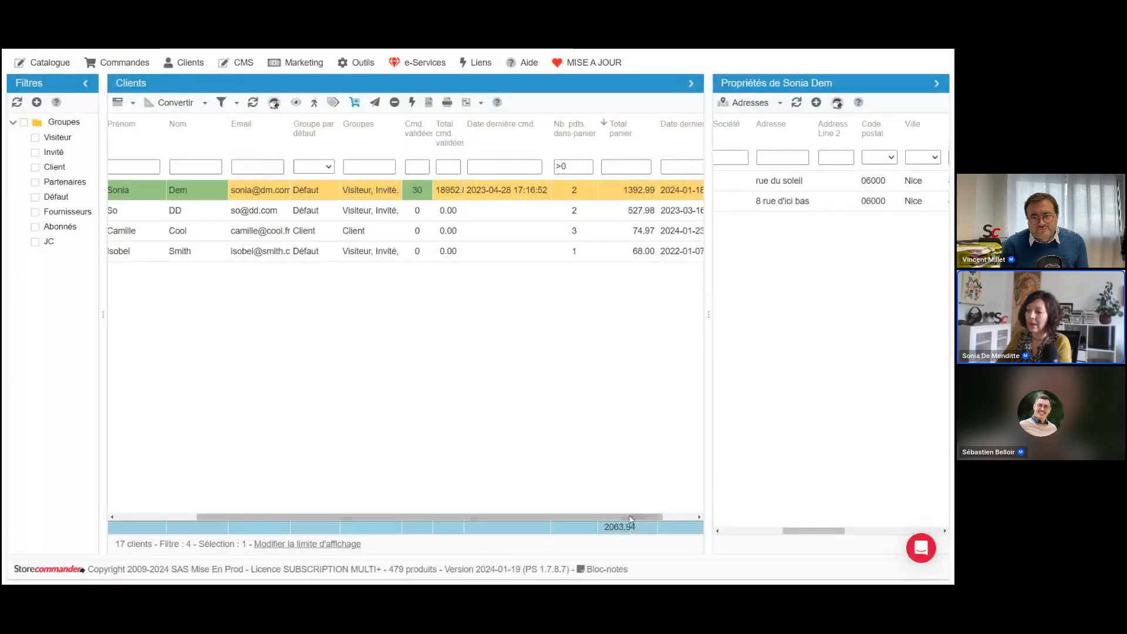
Try filtering the customers by last cart date 2023-01 and clear that date filter.
left_click_drag(646, 517, 679, 517)
left_click(635, 168)
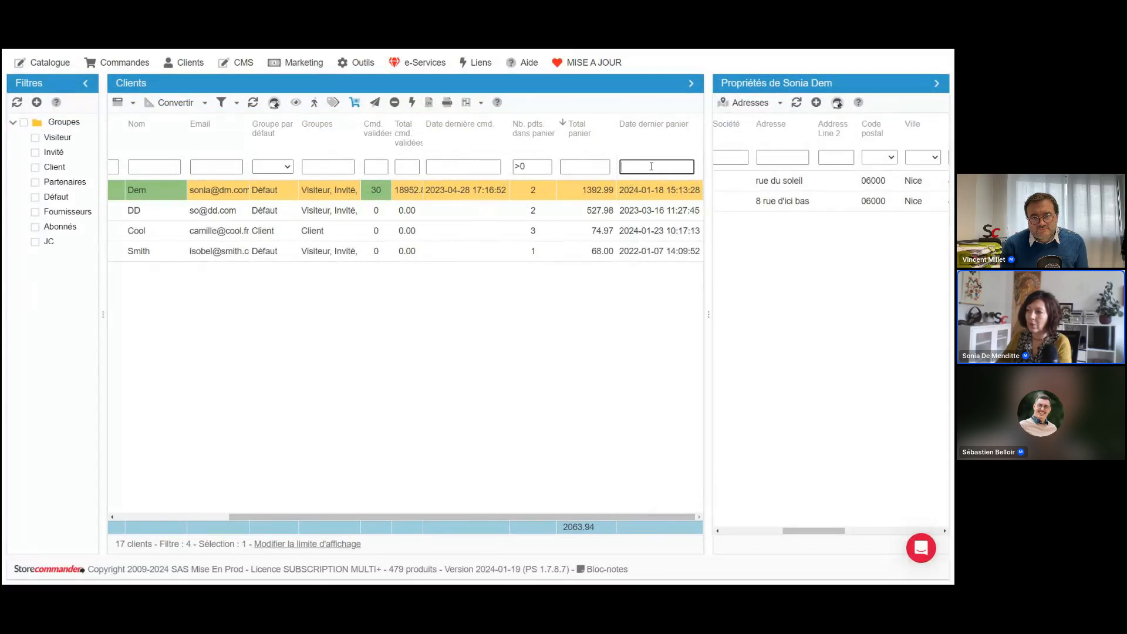
type("2023-0")
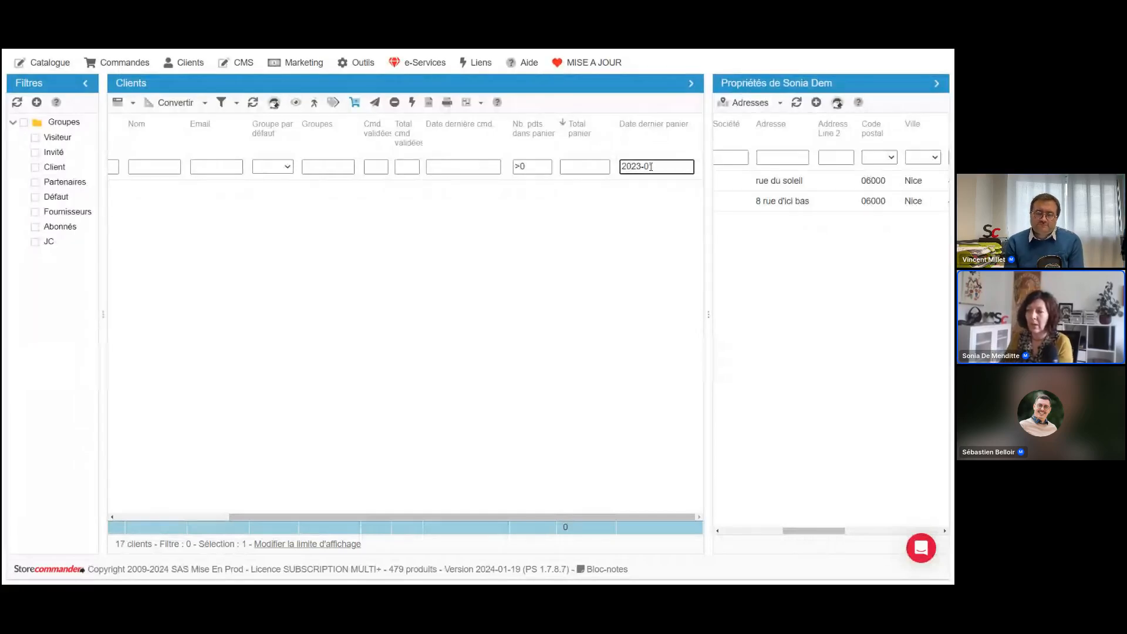
type("1")
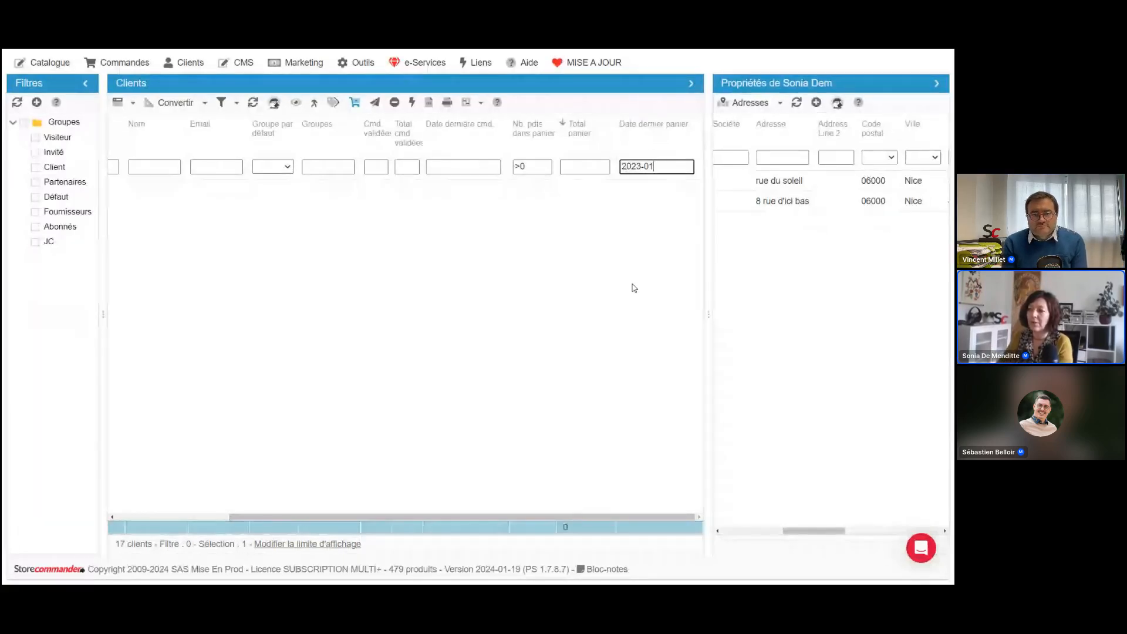
triple_click(642, 166)
key("BackSpace")
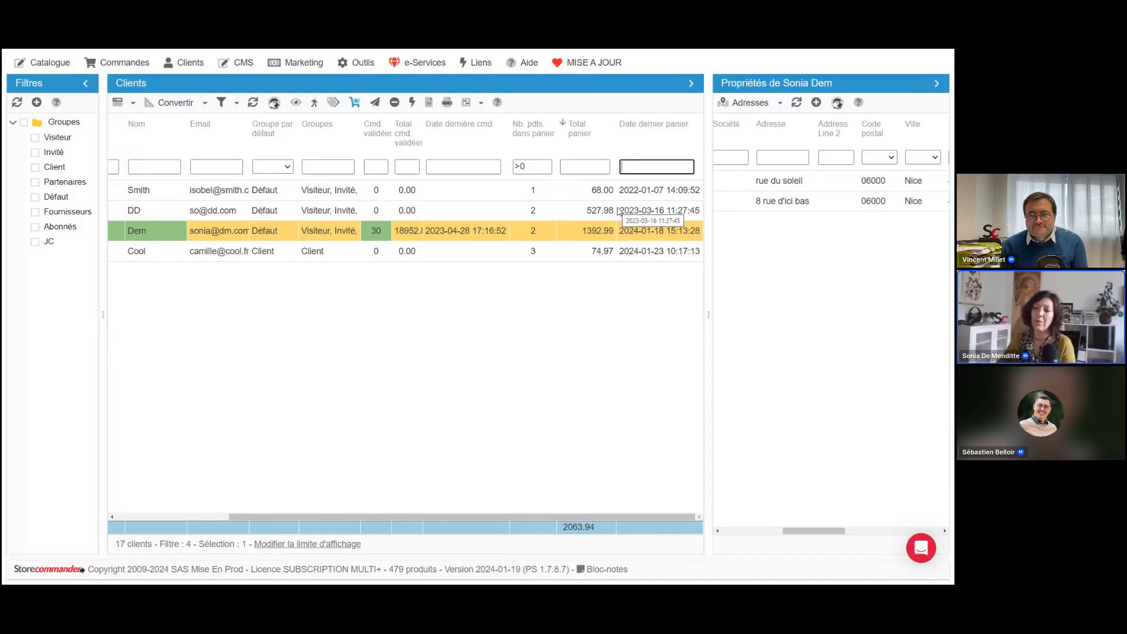
Remove the >0 filter on the number of products in the cart from the customer list.
left_click(541, 168)
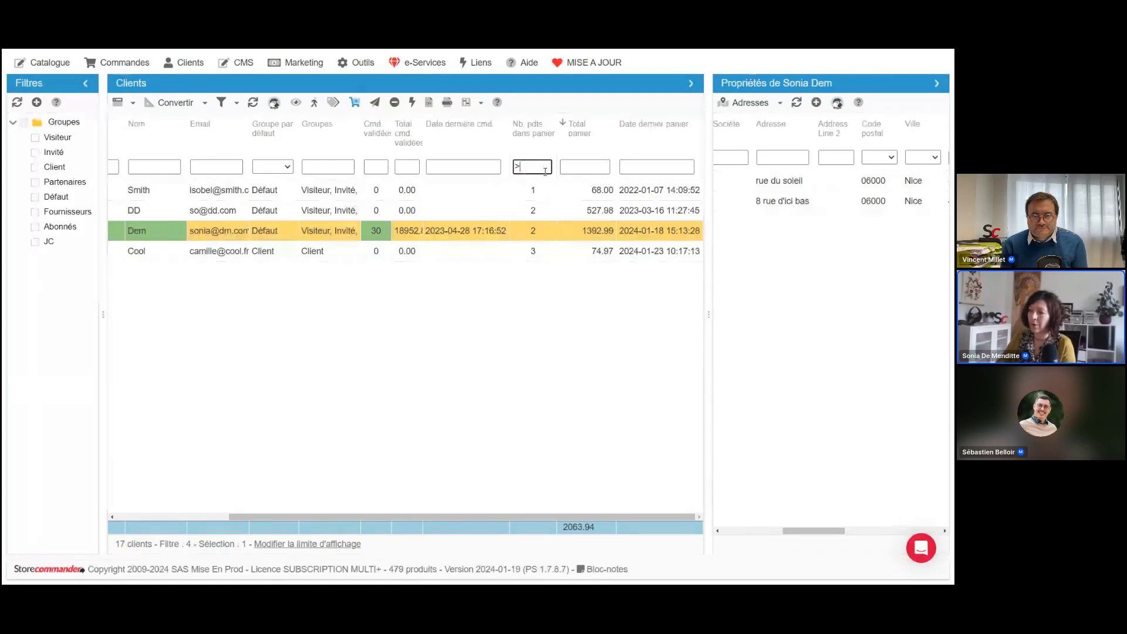
key("BackSpace")
key("BackSpace")
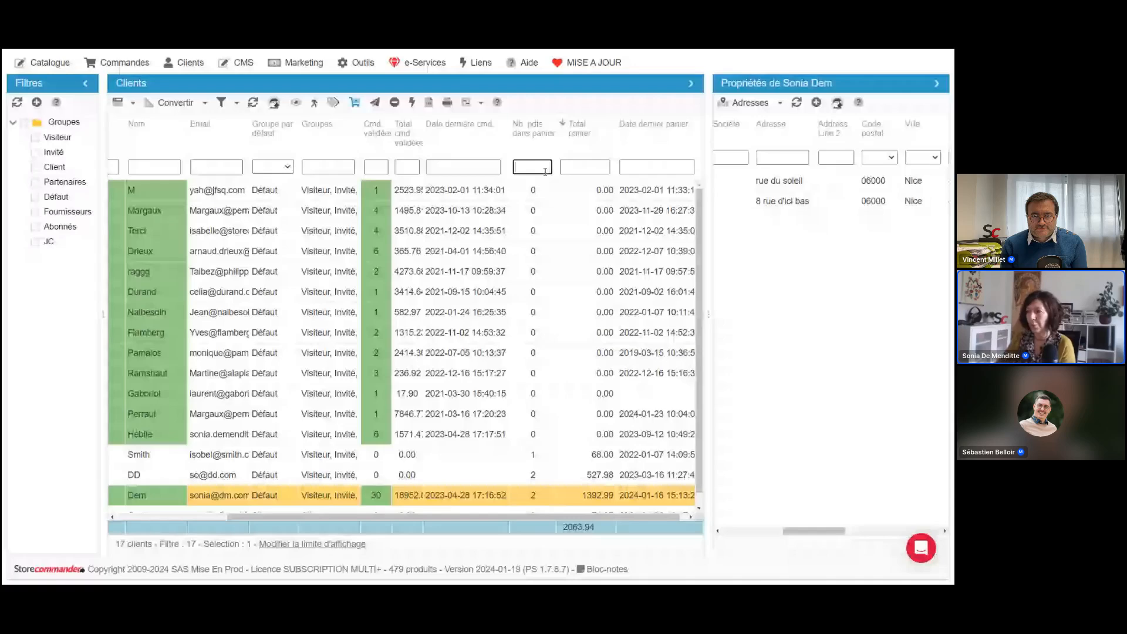
Switch to the catalogue's categories and products view.
left_click(368, 64)
left_click(49, 62)
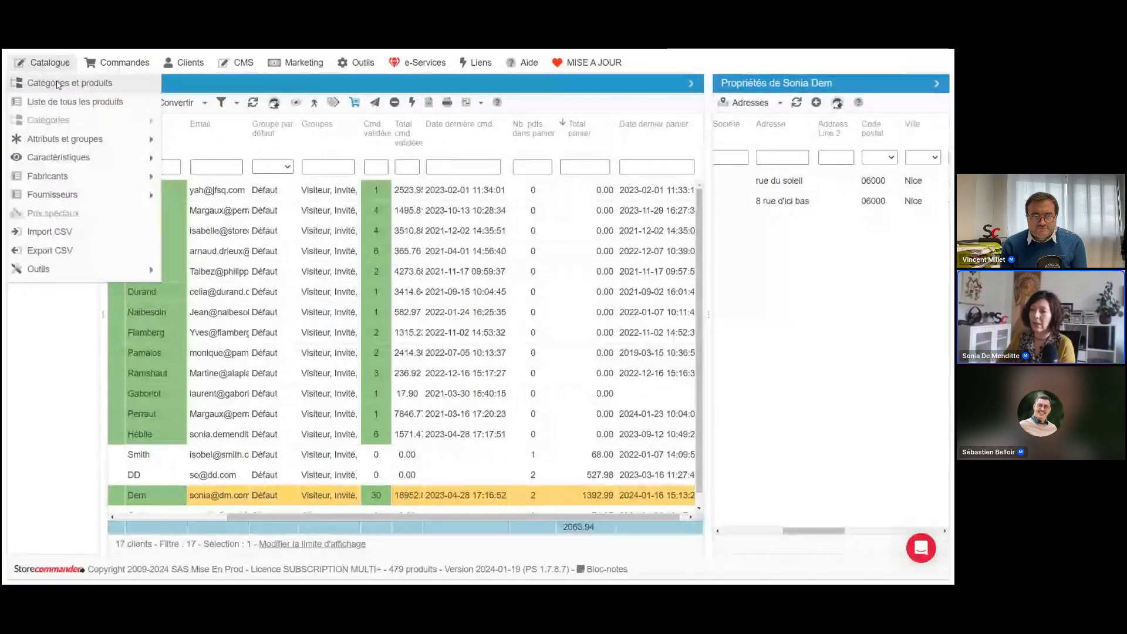
left_click(58, 84)
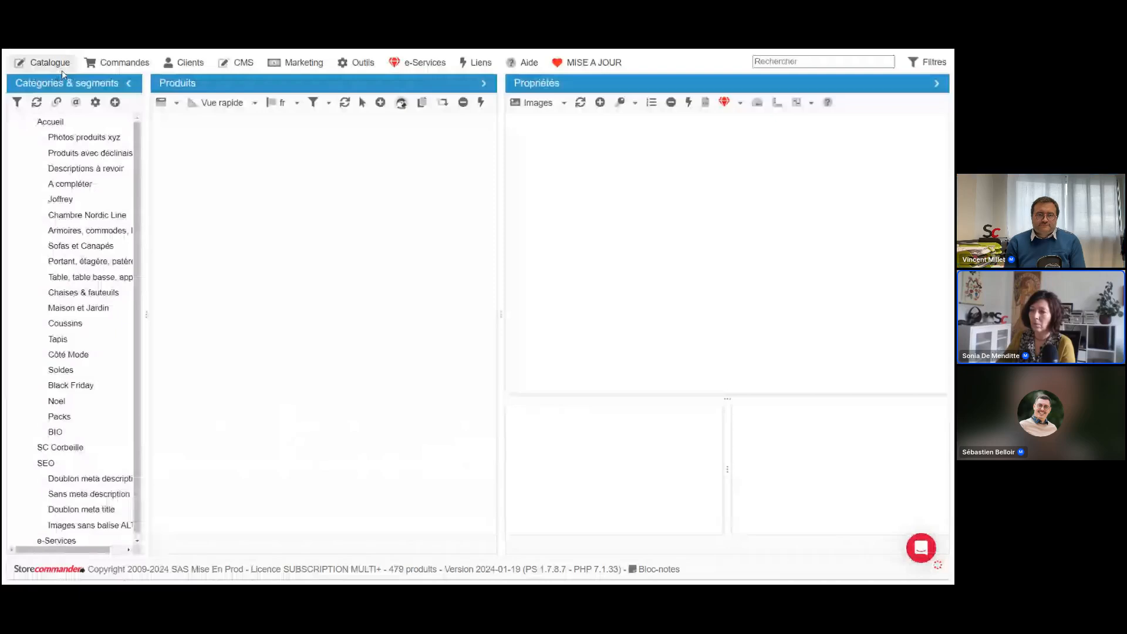
Open the Segmentation tool and narrow the segment management pane to enlarge the segment properties and content areas.
left_click(355, 62)
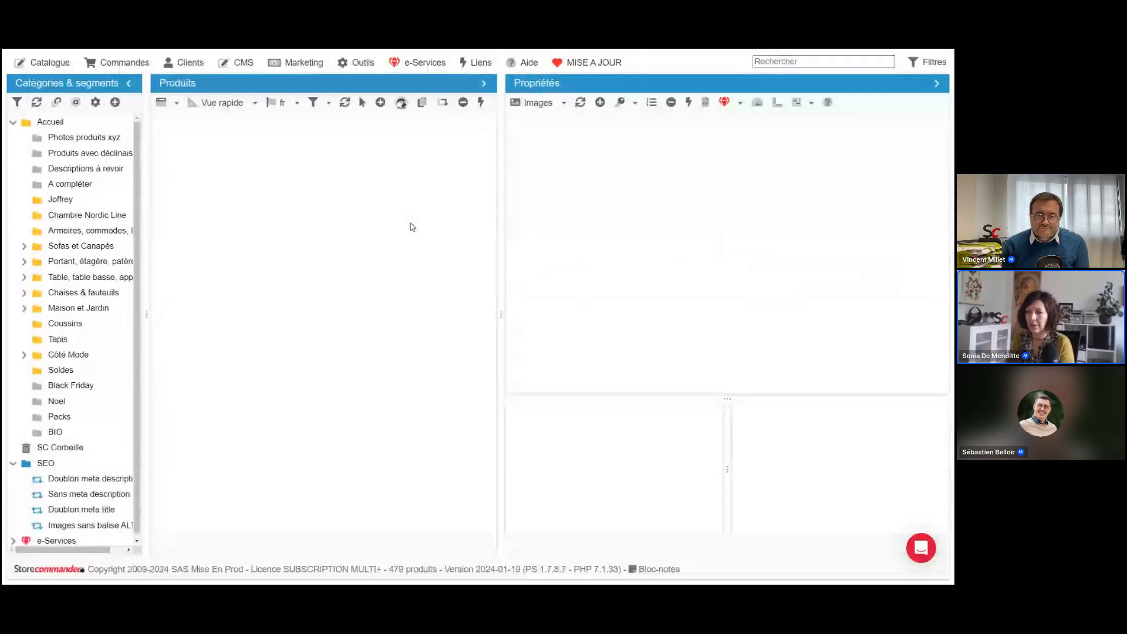
left_click(370, 64)
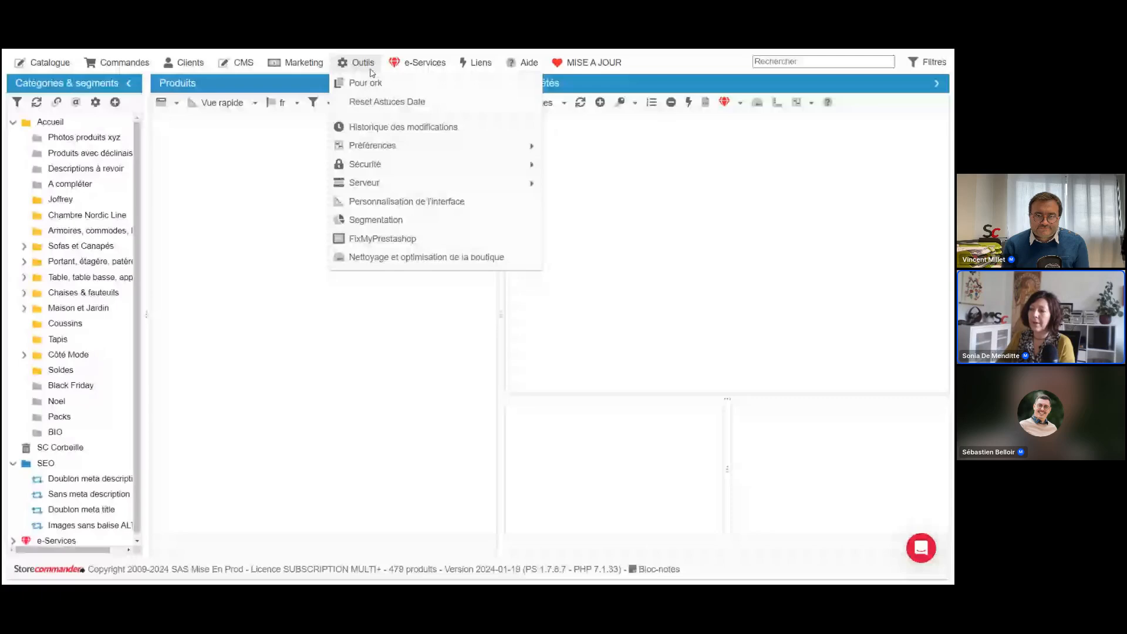
left_click(376, 220)
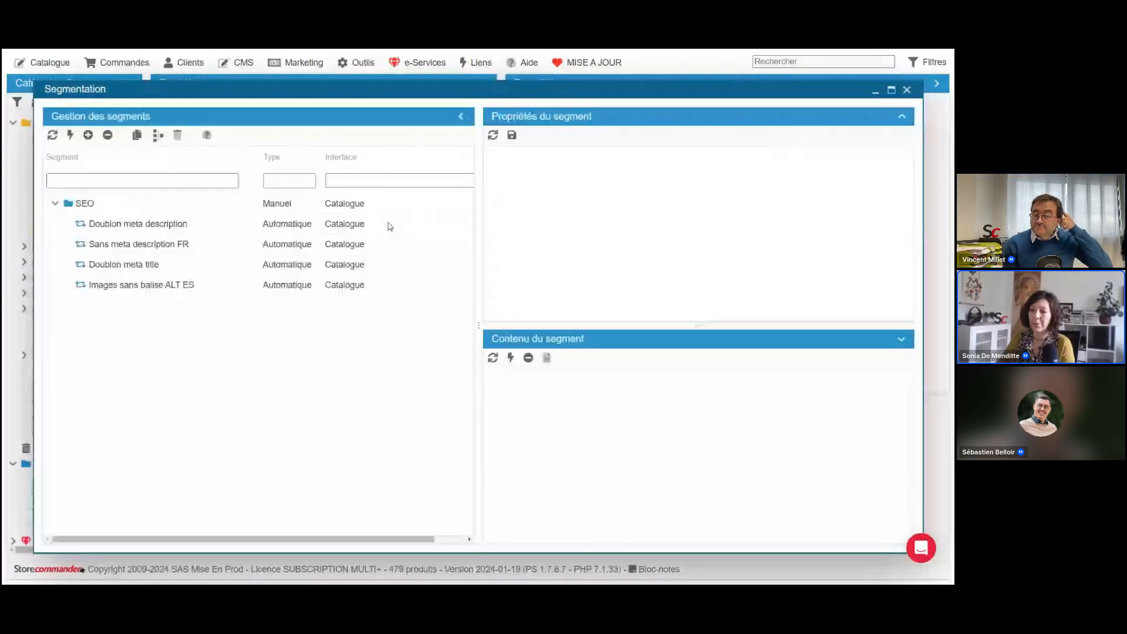
left_click_drag(479, 240, 394, 240)
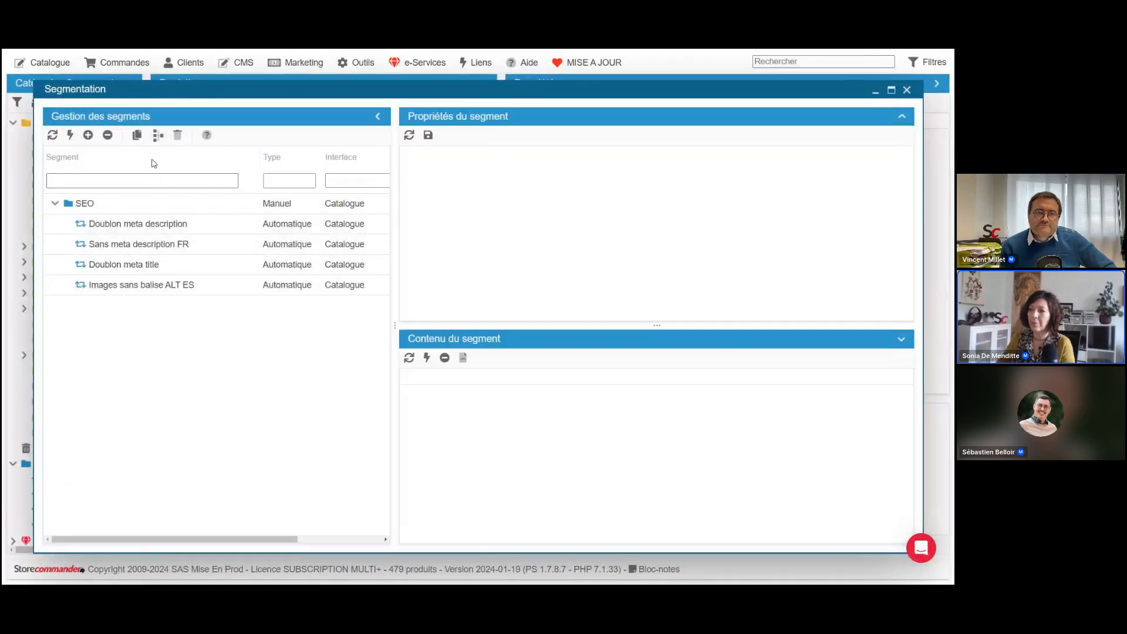
Add a new segment to the segment list and name it "prix faible".
left_click(88, 136)
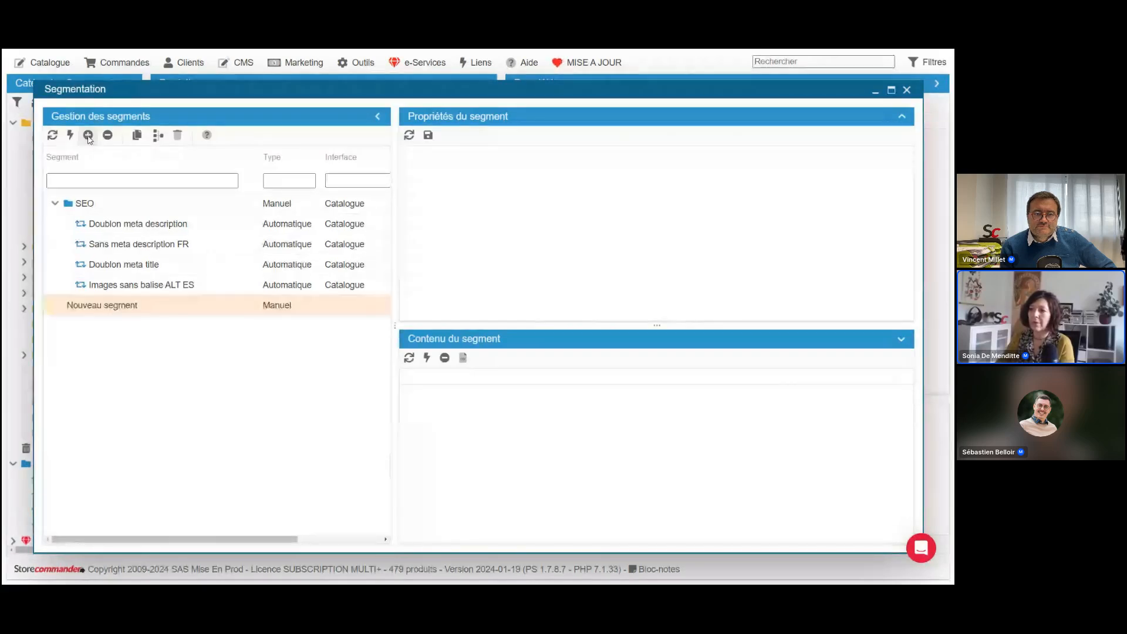
double_click(117, 304)
type("prix fai")
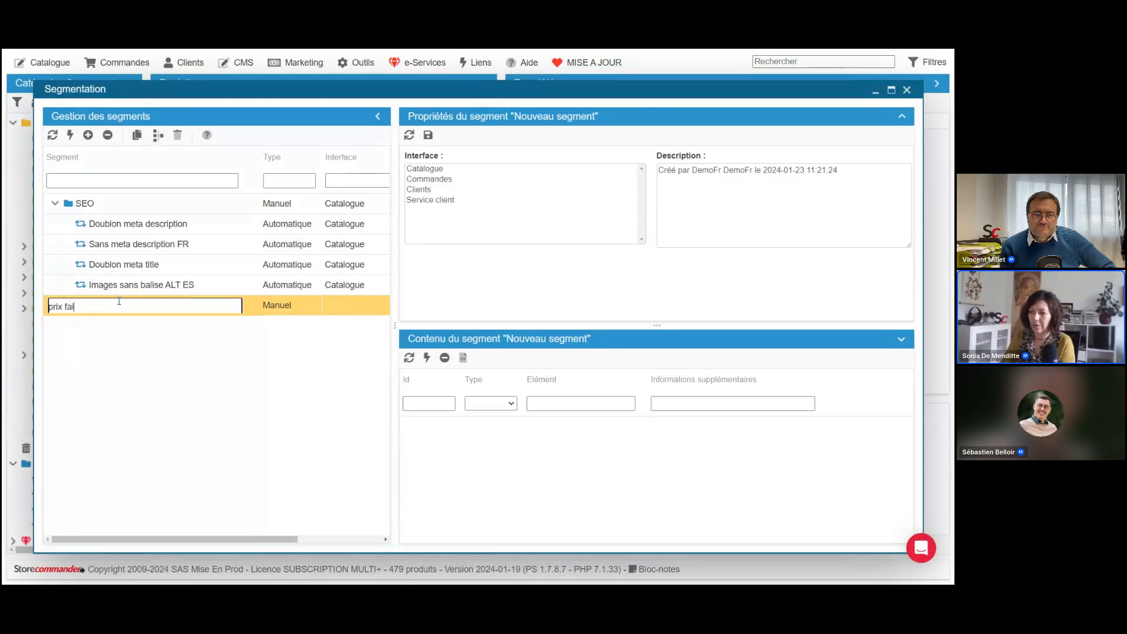
type("ble")
key("Return")
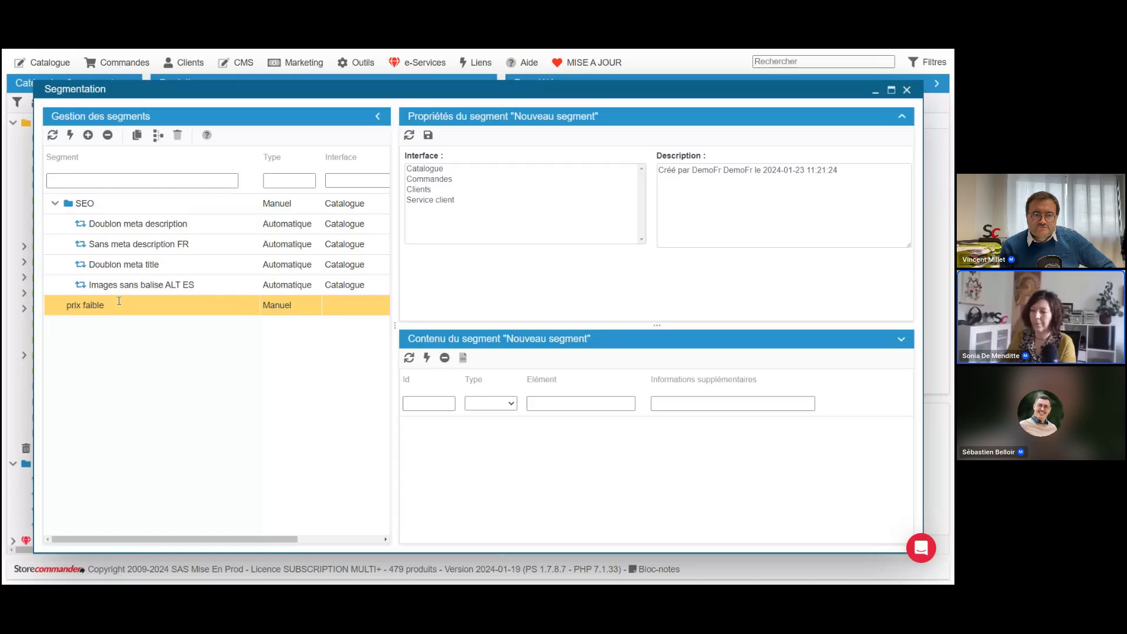
Set the "prix faible" segment's type to Automatique, assign it to the Catalogue interface and save its properties.
left_click(309, 314)
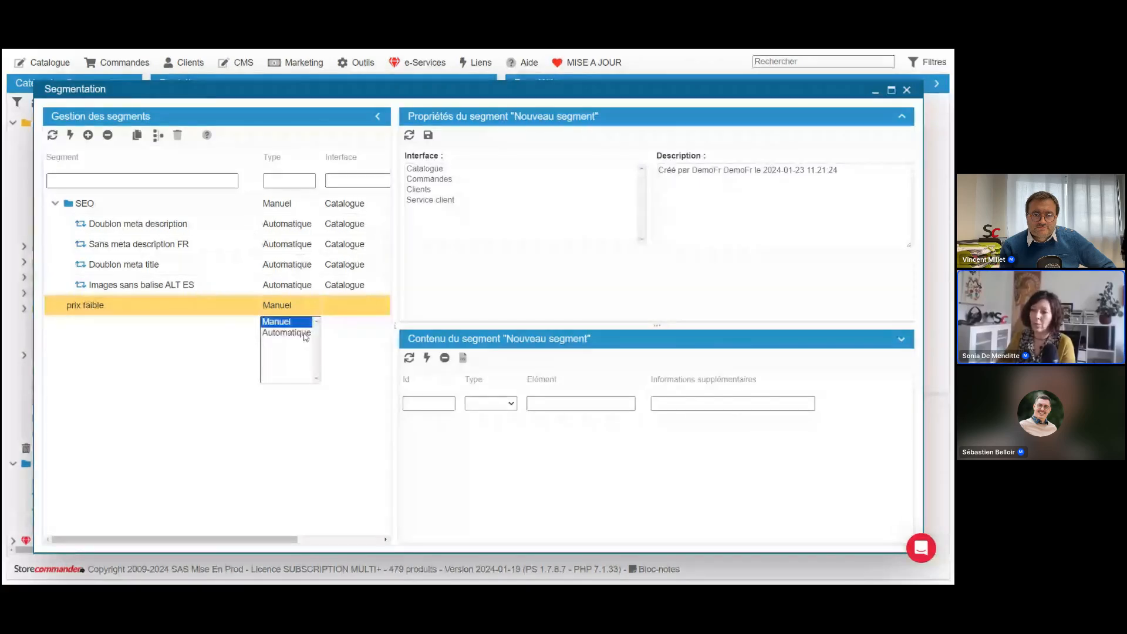
left_click(303, 333)
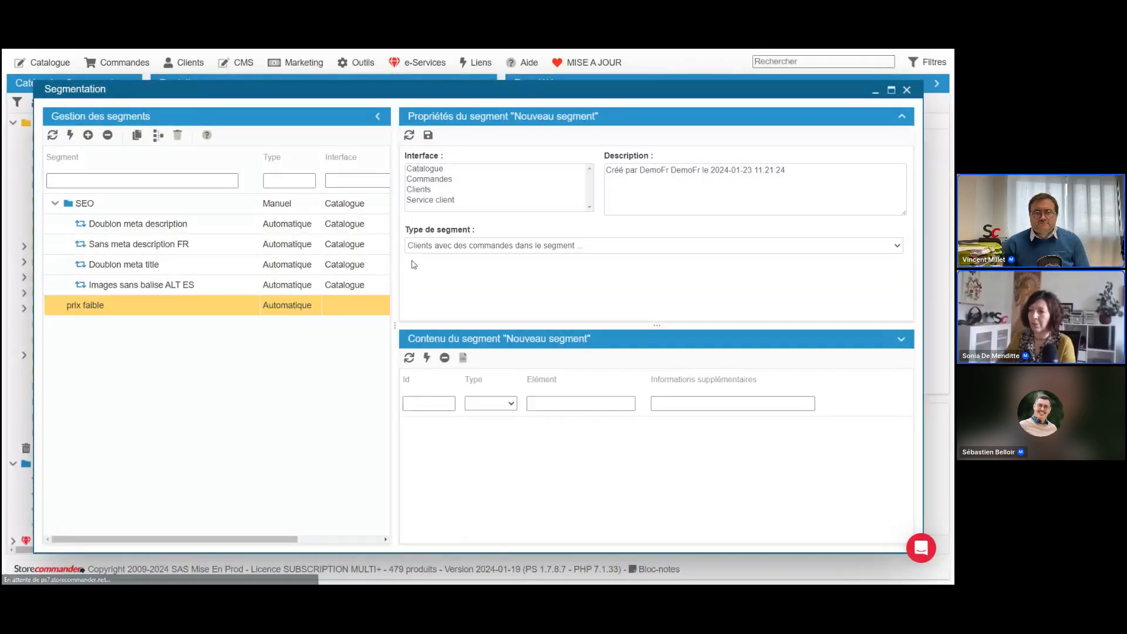
left_click(441, 169)
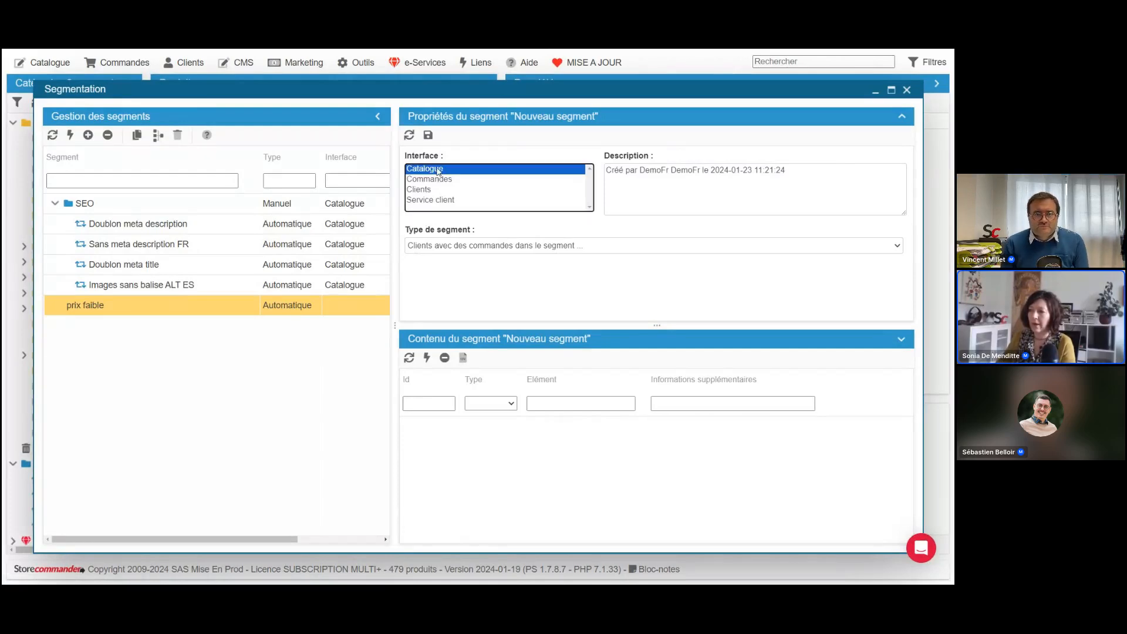
left_click(428, 135)
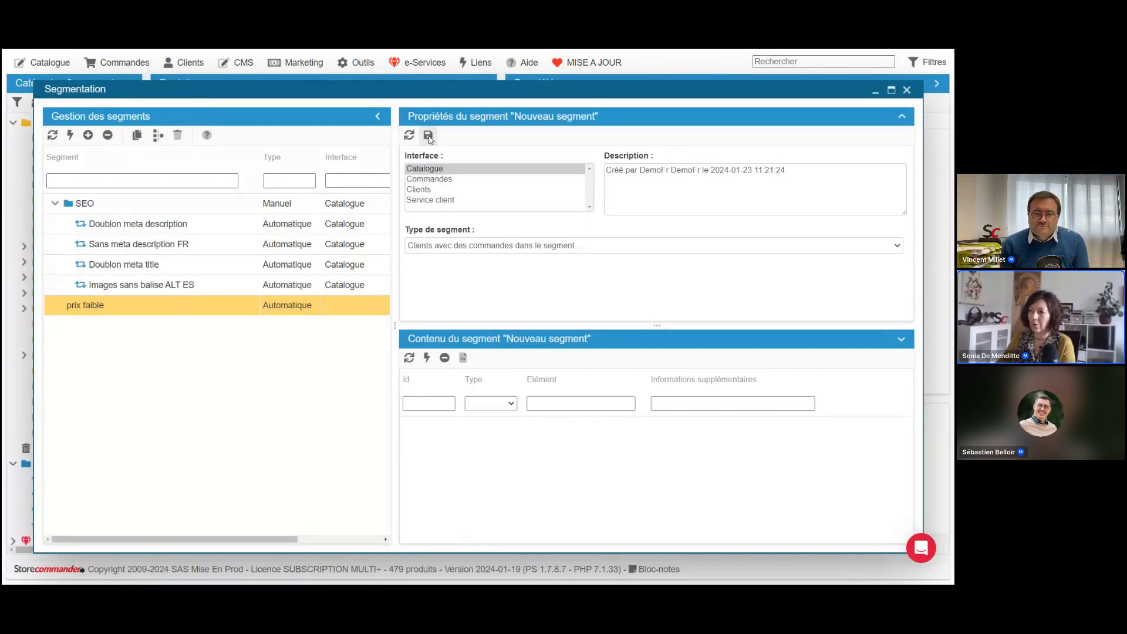
Choose "Produits avec un prix de vente trop faible" as the segment type for "prix faible" and save.
left_click(520, 246)
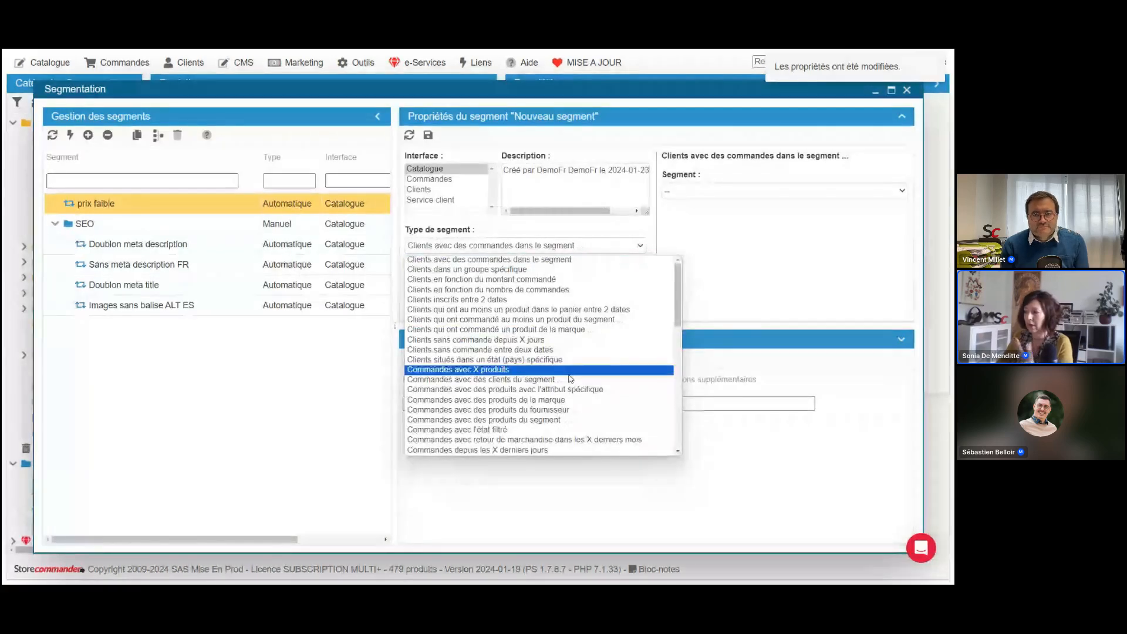
scroll(571, 379, "down", 3)
scroll(570, 379, "down", 3)
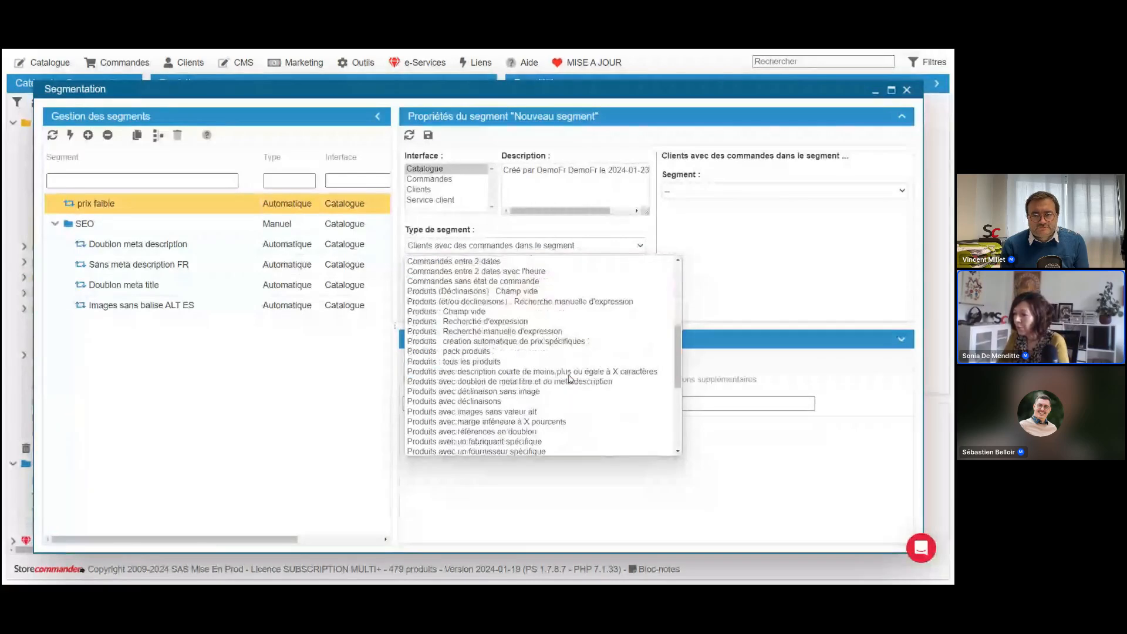
scroll(569, 362, "up", 3)
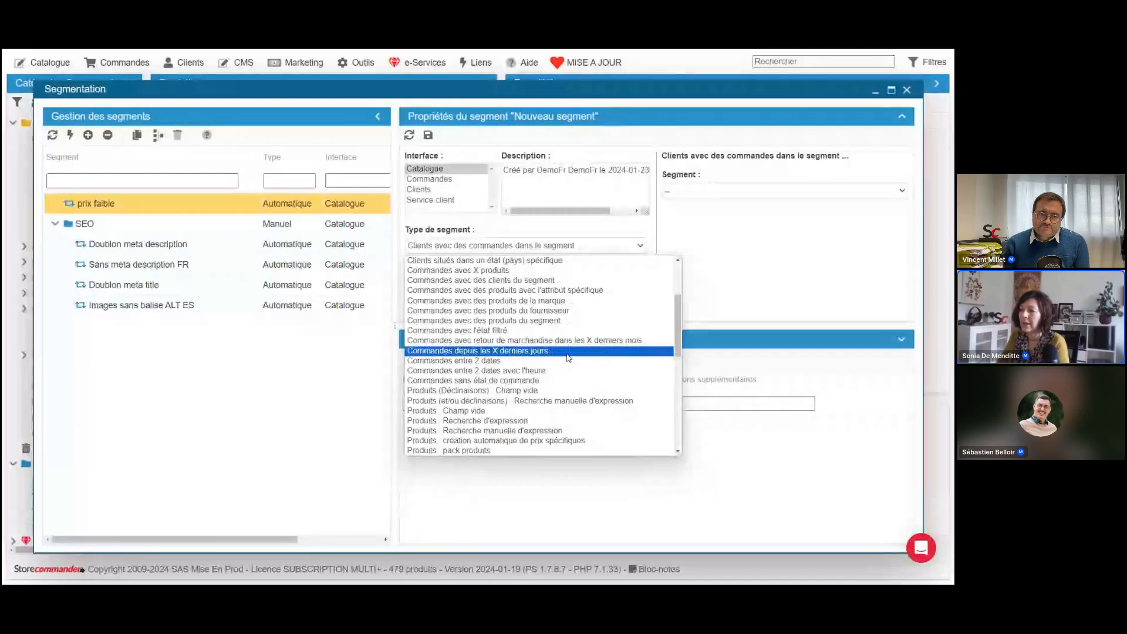
scroll(568, 358, "up", 1)
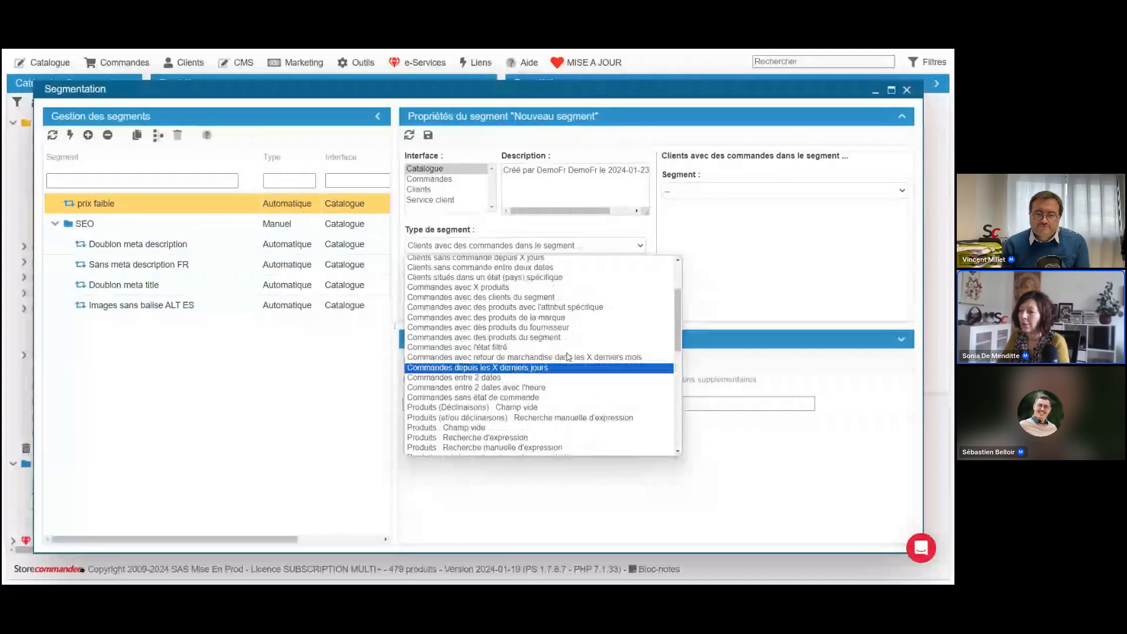
scroll(568, 358, "up", 4)
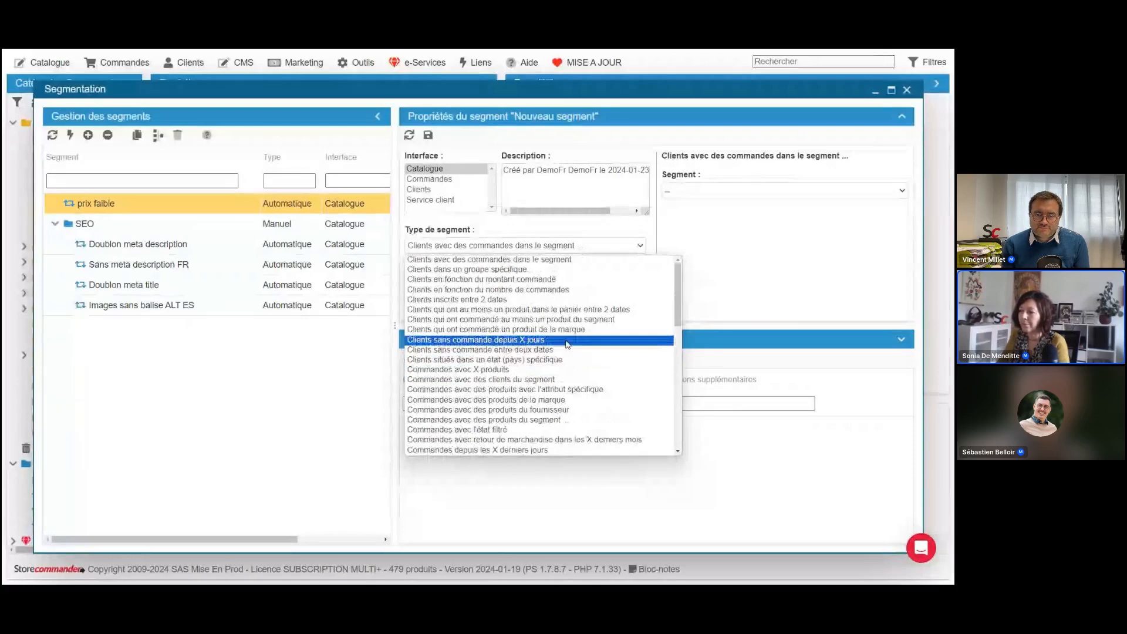
scroll(569, 352, "down", 12)
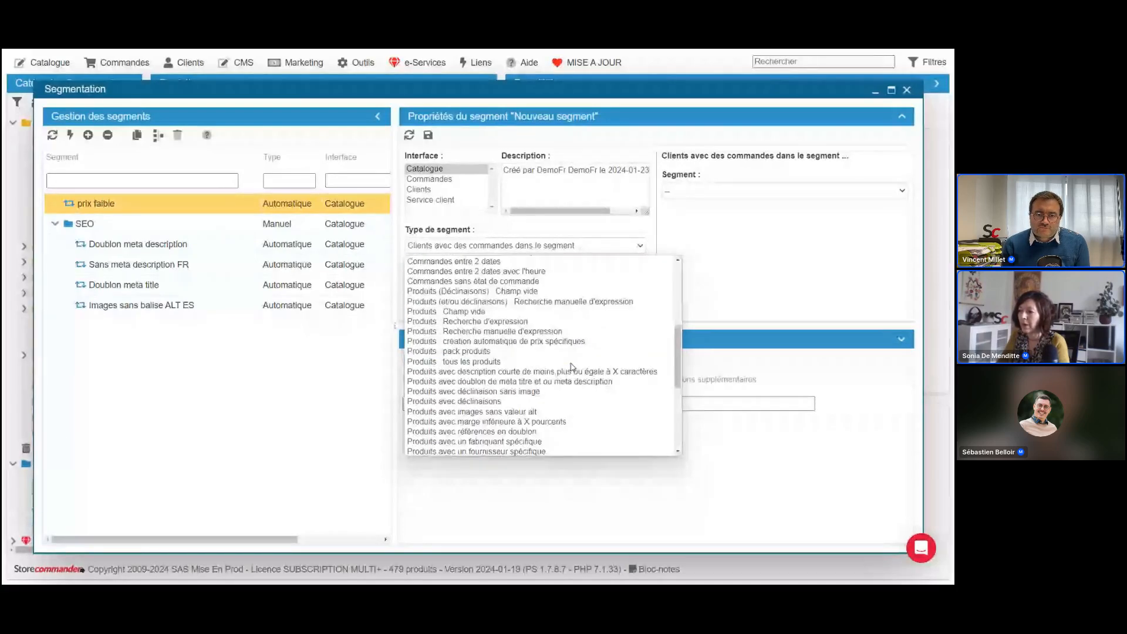
scroll(573, 367, "down", 3)
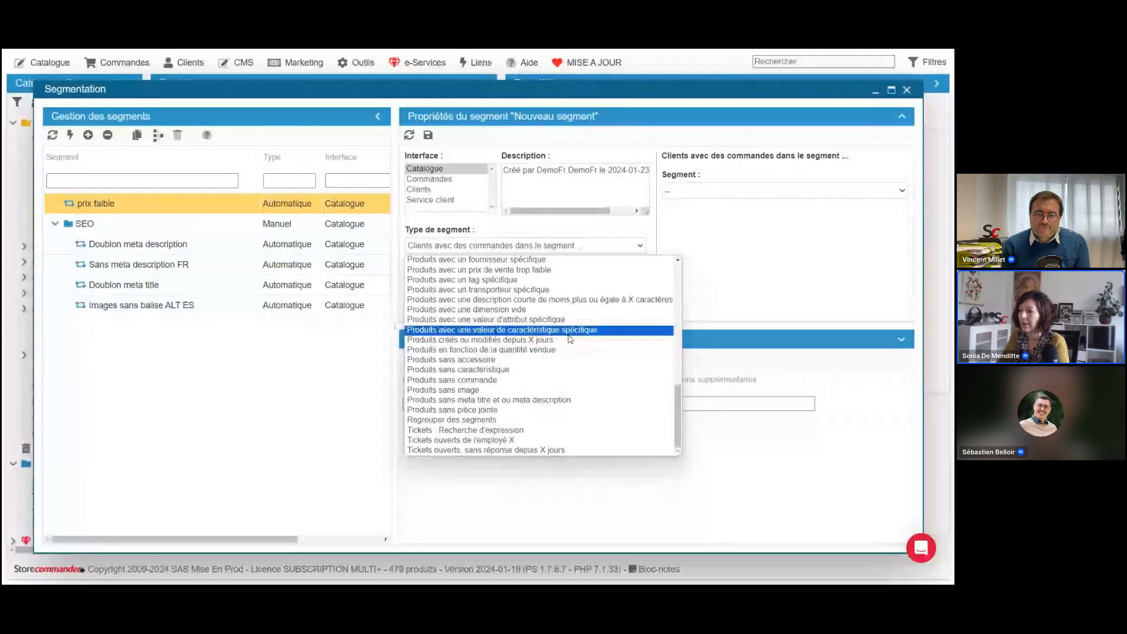
left_click(585, 270)
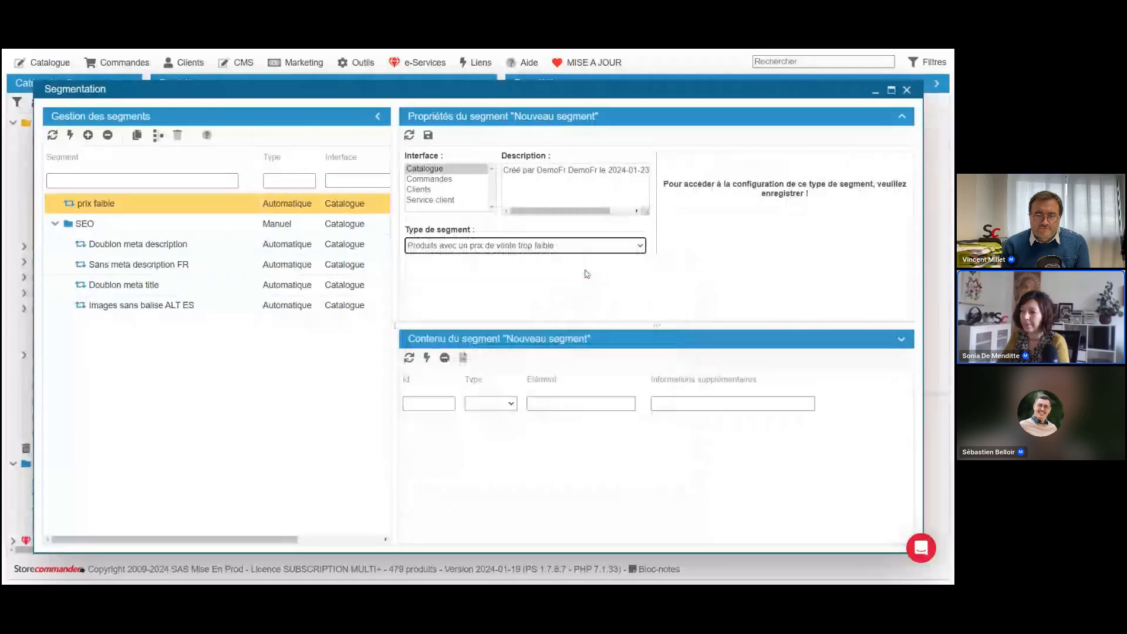
left_click(429, 135)
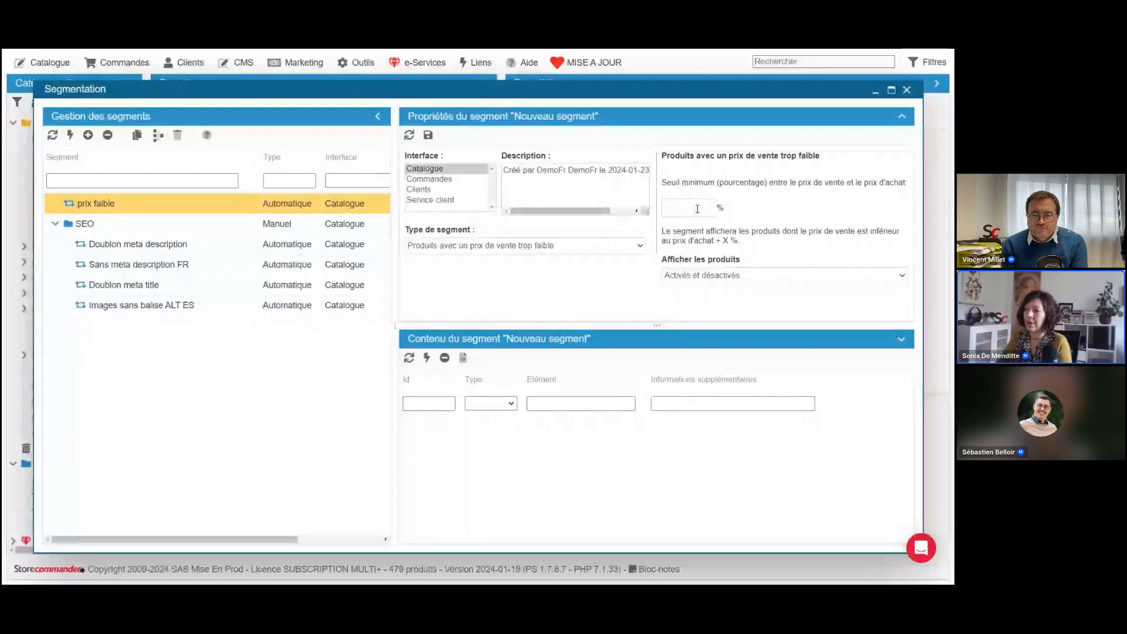
Set the minimum threshold between selling price and purchase price to 10 %, save the segment and close the segmentation window.
left_click(697, 209)
left_click(692, 232)
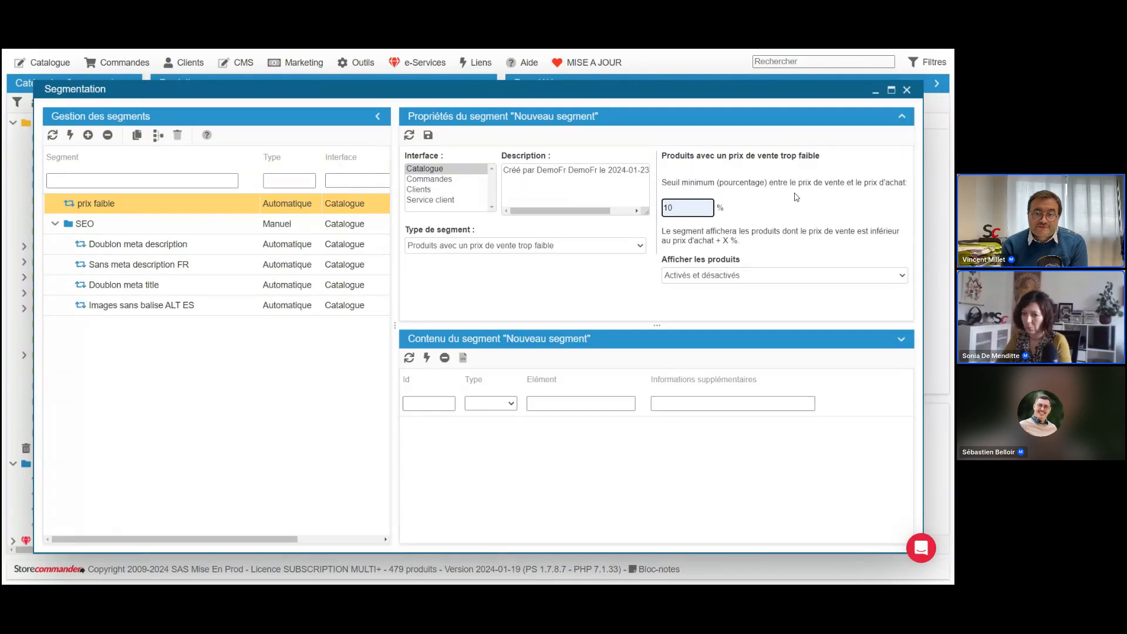
left_click(427, 139)
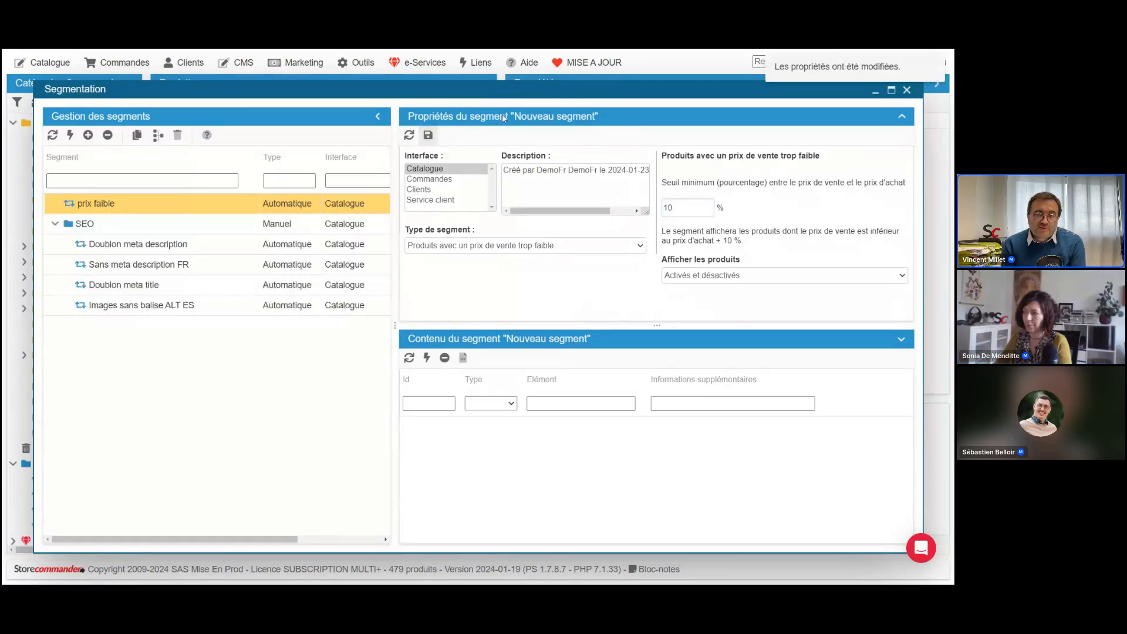
left_click(908, 91)
Refresh the categories and segments tree and display the products of the "prix faible" segment.
left_click(360, 62)
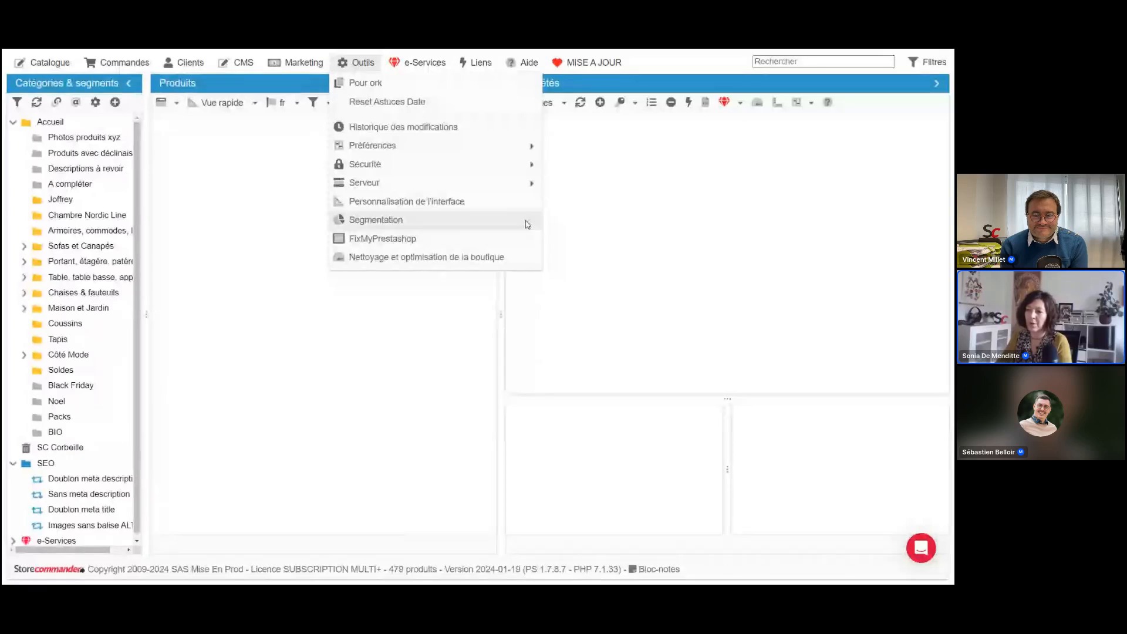
left_click(391, 221)
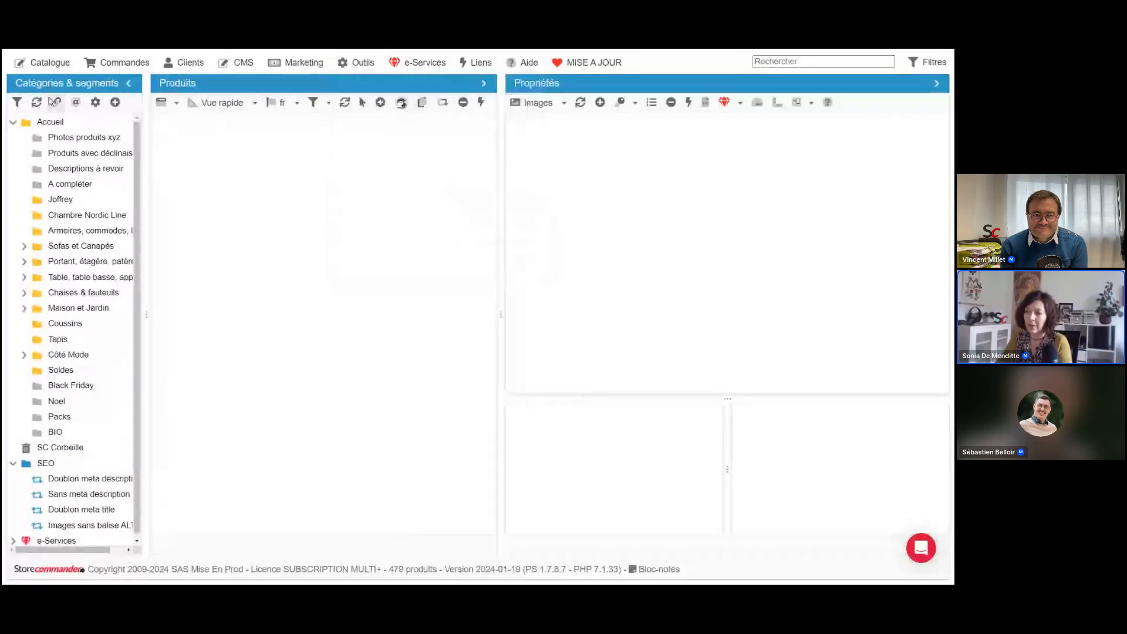
left_click(37, 103)
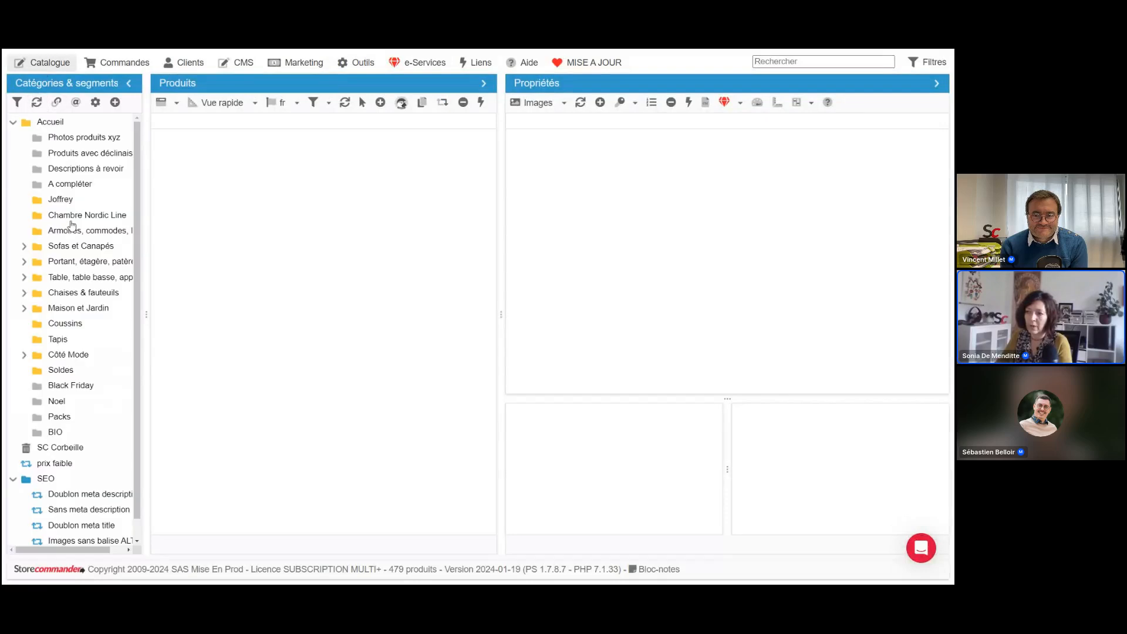
scroll(70, 417, "down", 1)
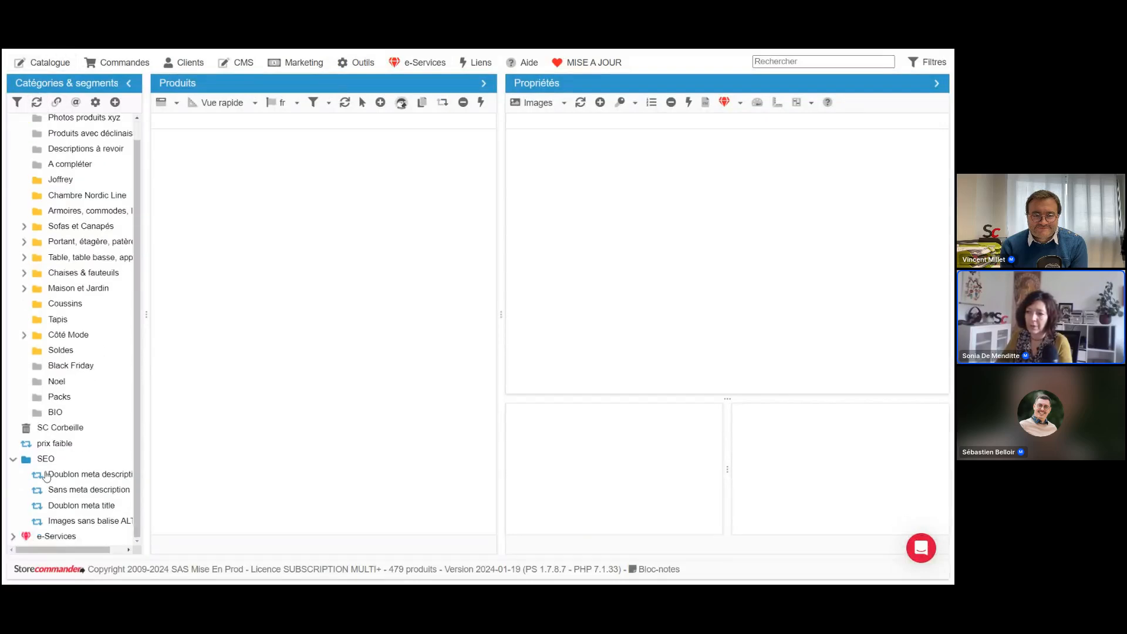
left_click(54, 445)
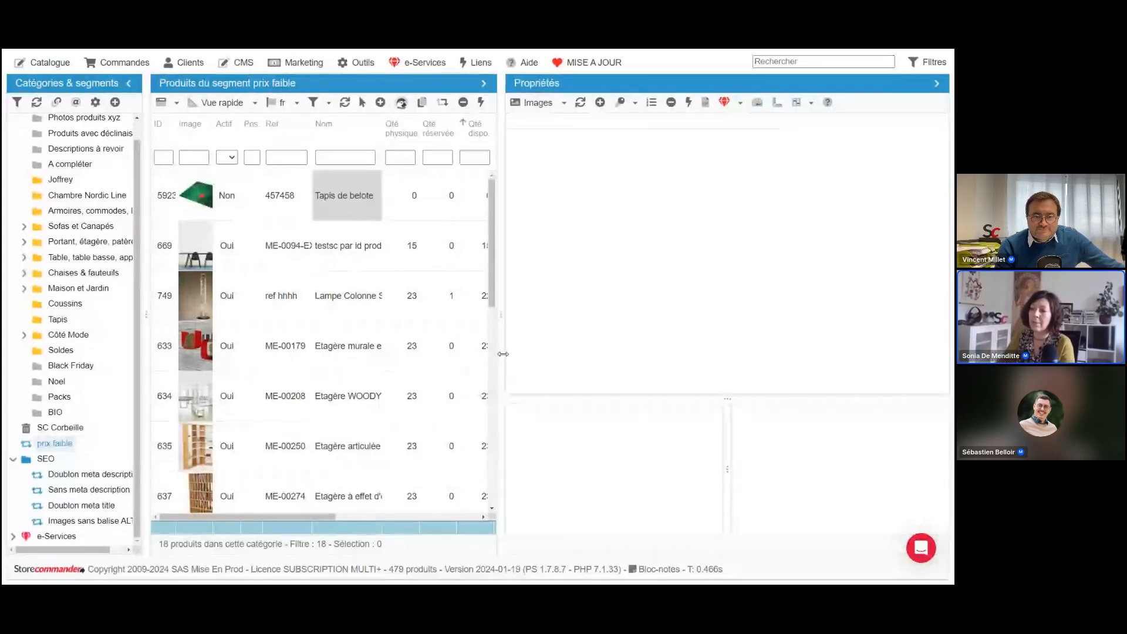
Widen the product grid and switch it to the Prix view.
left_click_drag(503, 353, 669, 354)
left_click(255, 102)
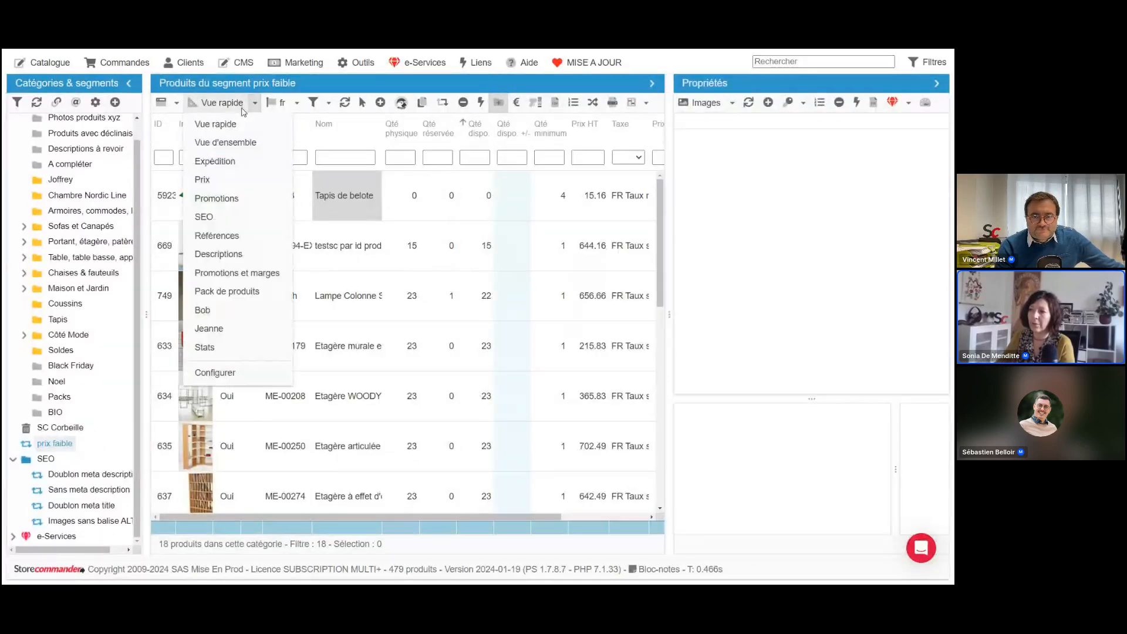
left_click(238, 180)
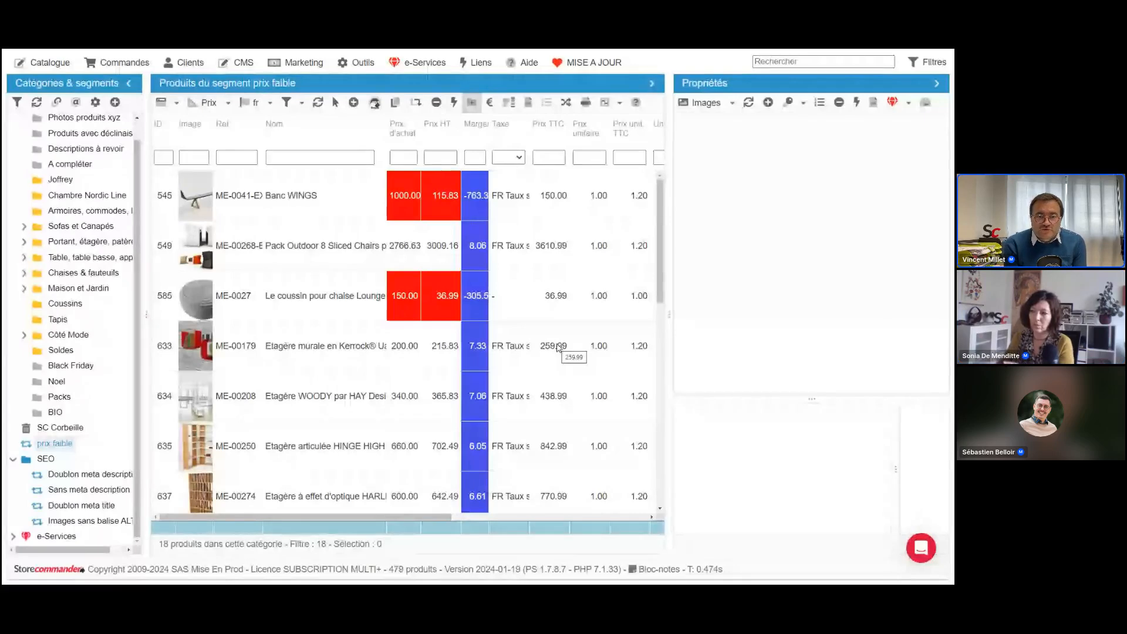
Review the "prix faible" segment's properties and content in the Segmentation tool with a narrower segment list, and close the tool.
left_click(368, 69)
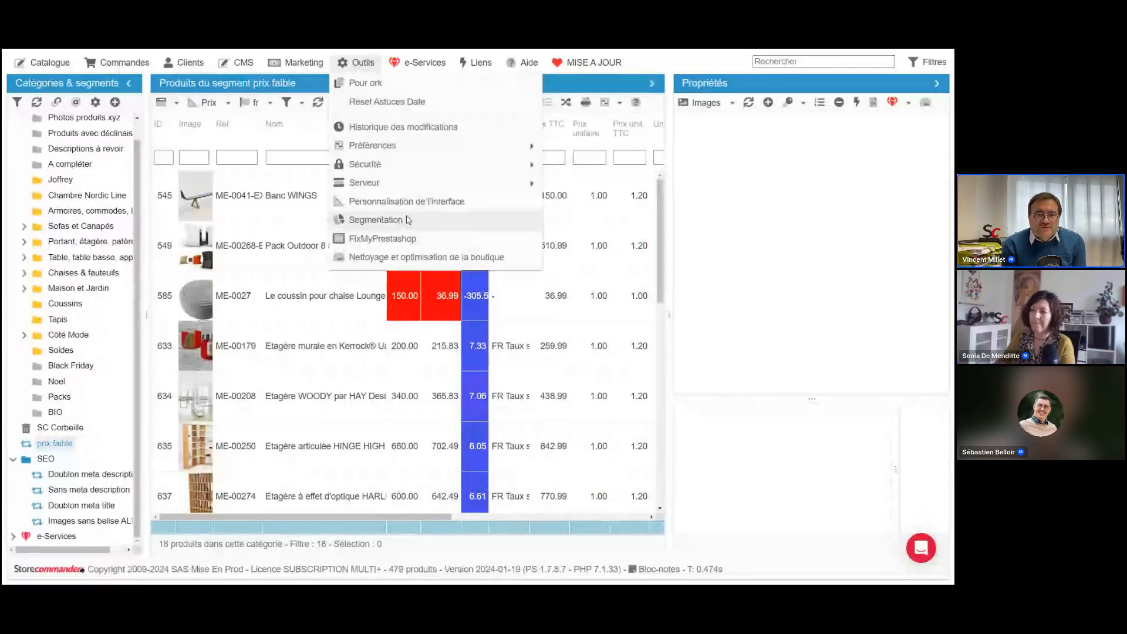
left_click(409, 220)
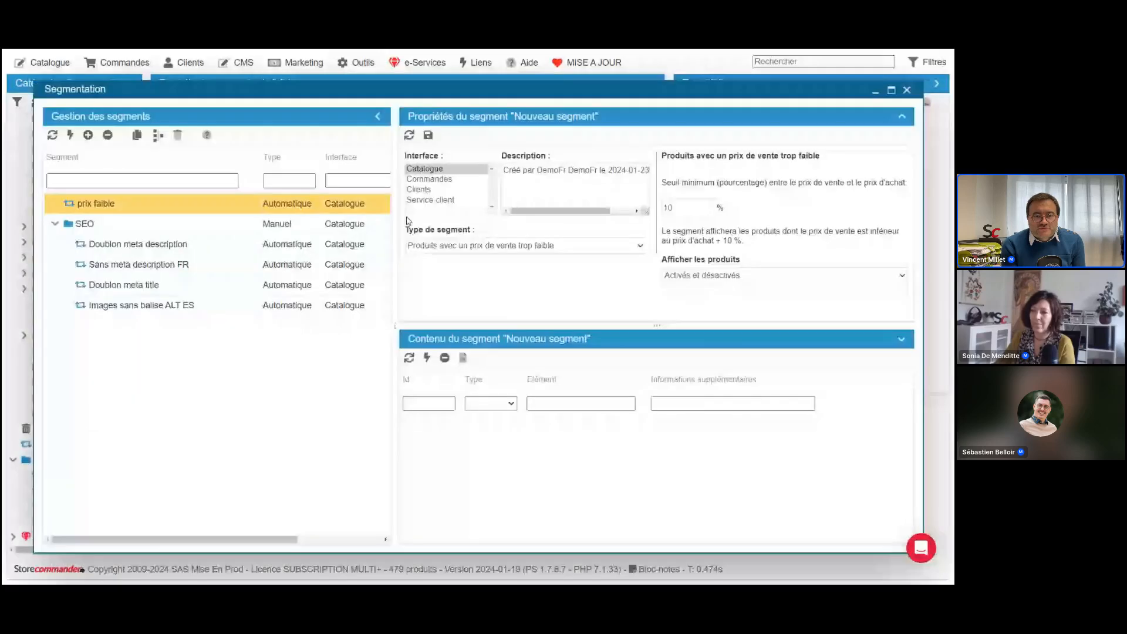
left_click(276, 208)
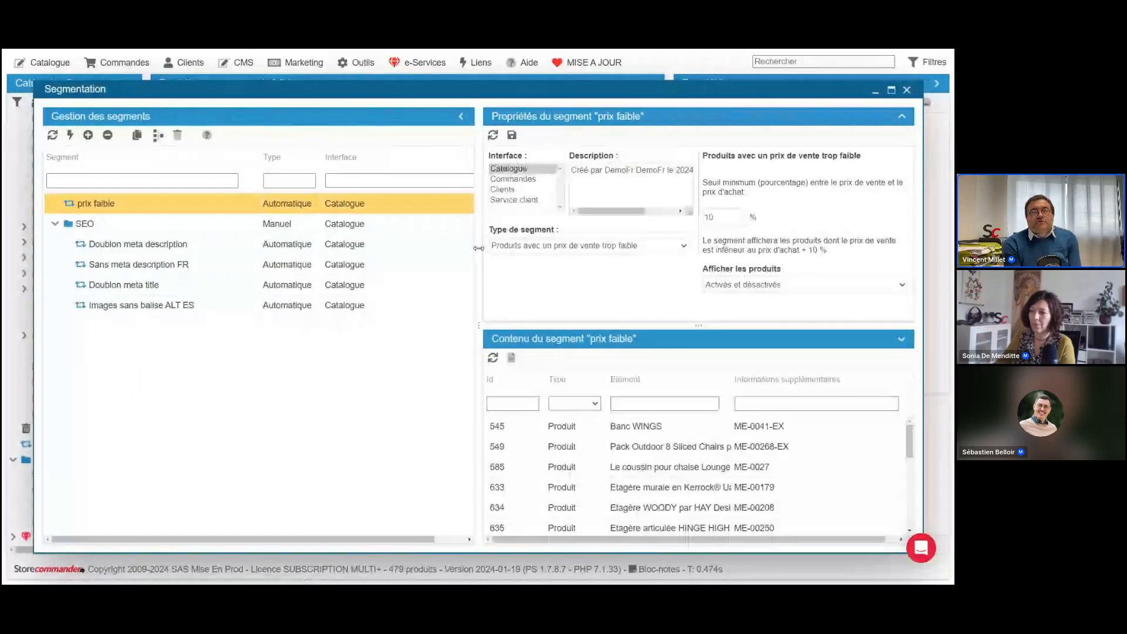
left_click_drag(479, 248, 405, 264)
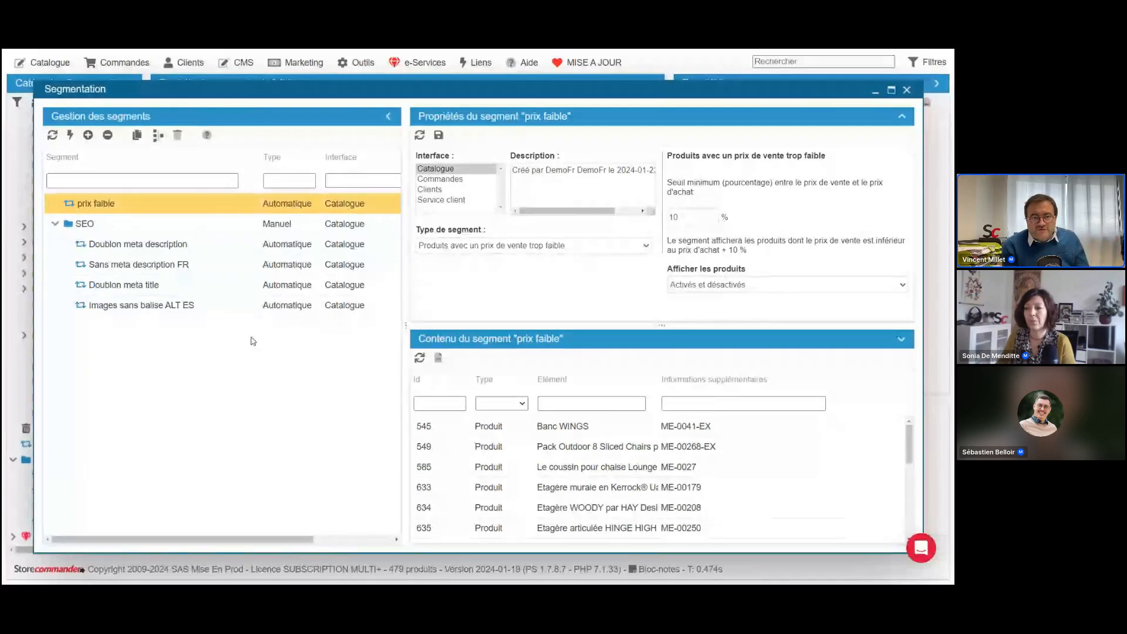
left_click(907, 89)
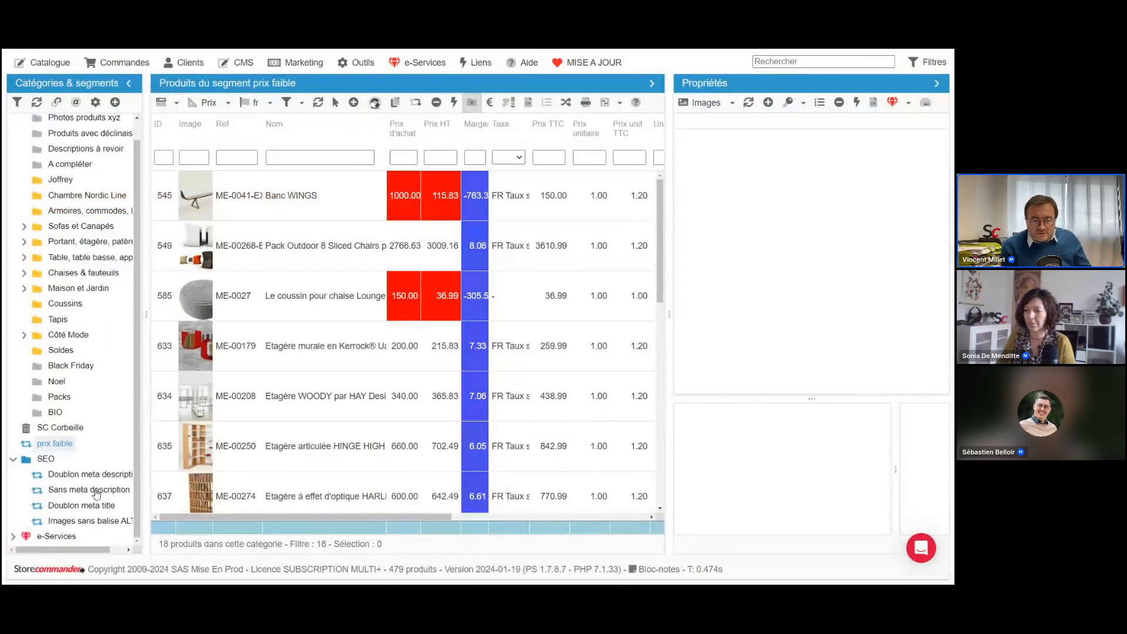
Display the "Sans meta description FR" segment's products in the SEO view and widen the meta_description column.
left_click(97, 491)
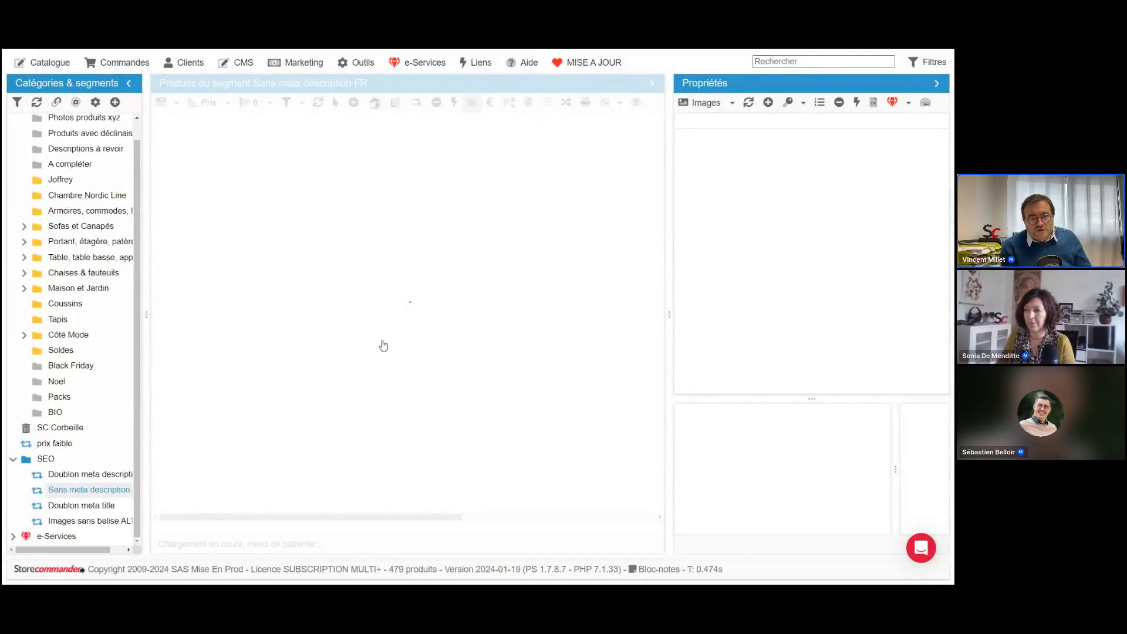
left_click(227, 102)
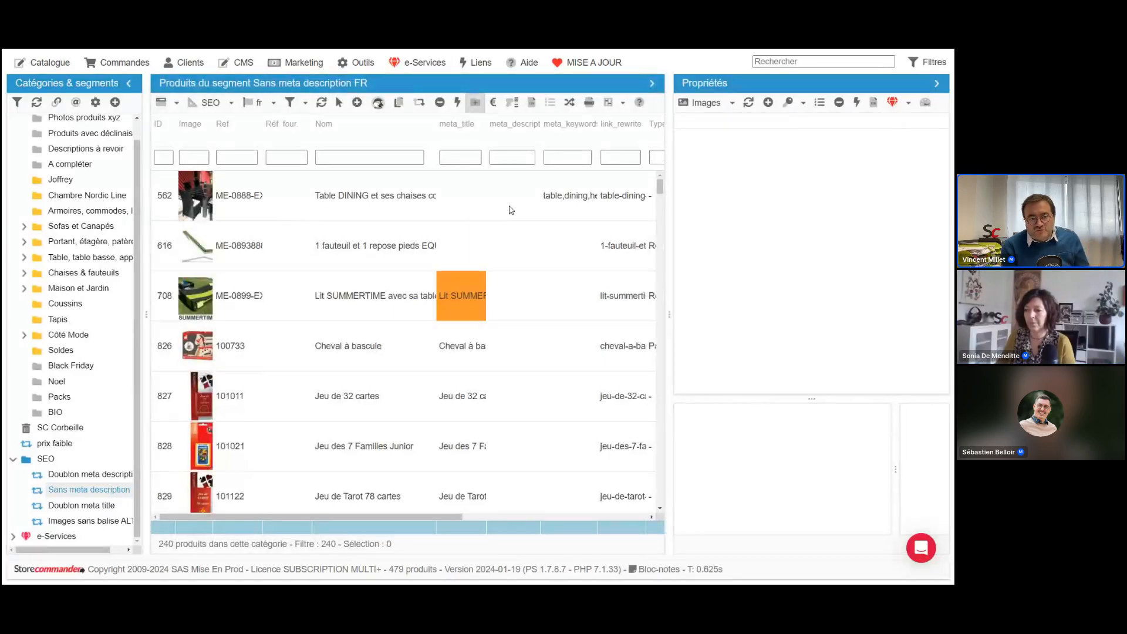
left_click(511, 210)
left_click_drag(541, 130, 565, 132)
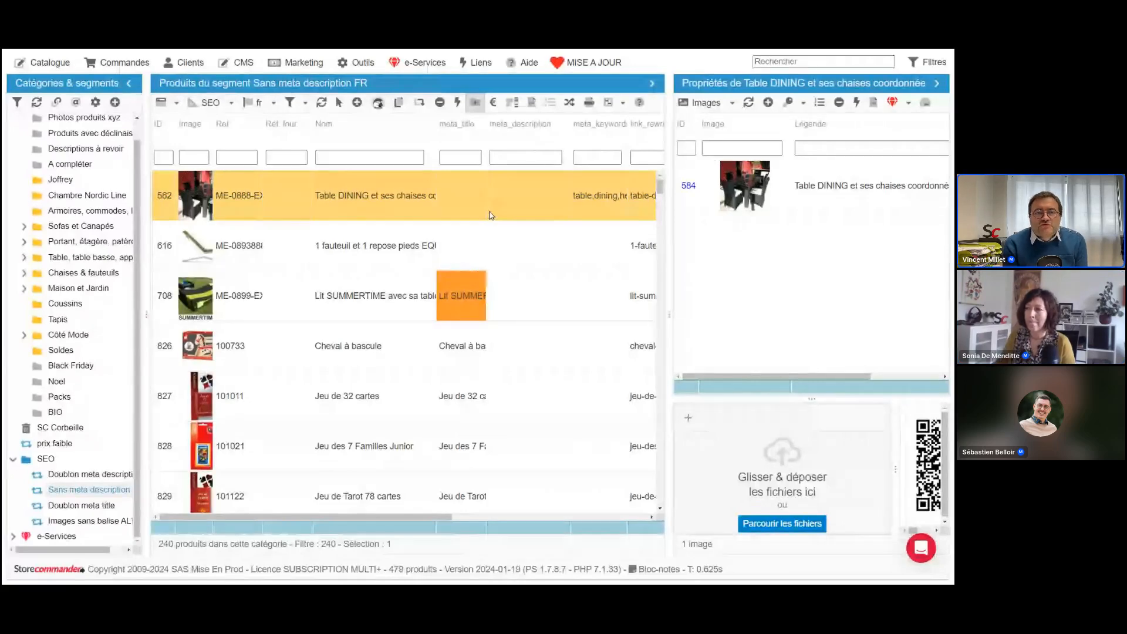
Open the Segmentation tool on the "prix faible" segment and narrow the segment list to widen its properties.
left_click(359, 62)
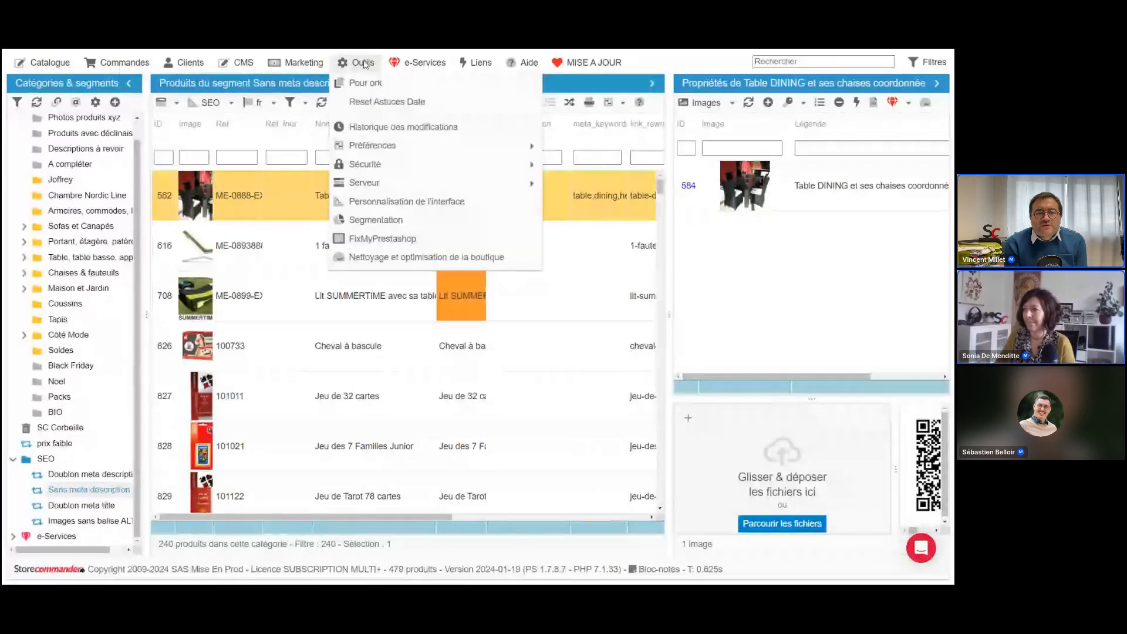
left_click(414, 219)
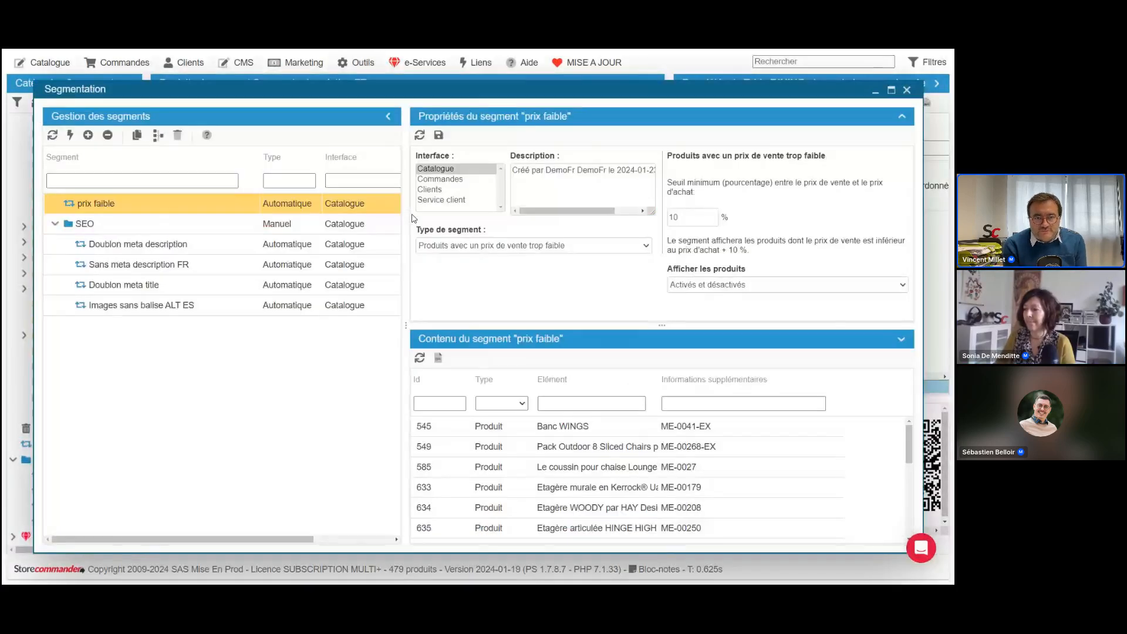
left_click(239, 206)
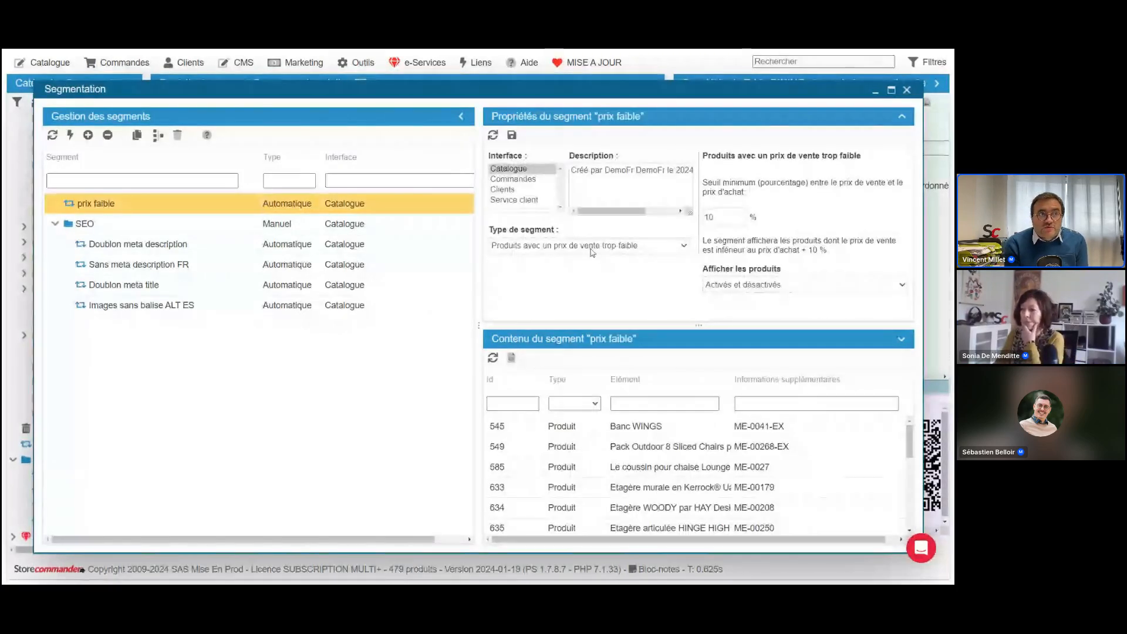
left_click_drag(480, 295, 388, 295)
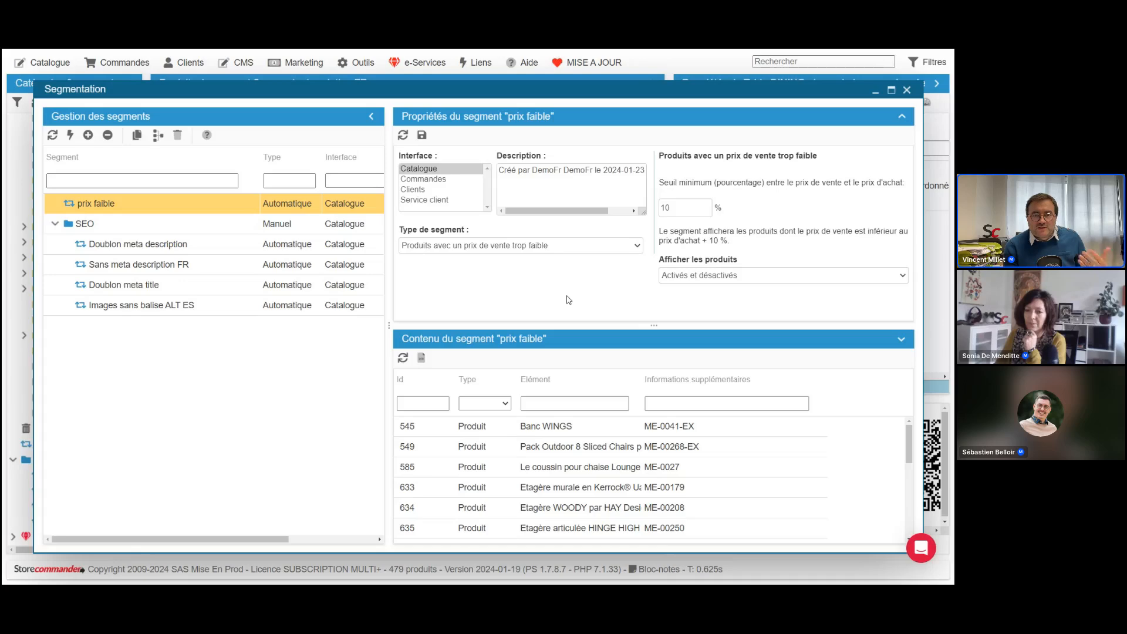
Browse the segment types available for clients, orders and products without changing the "prix faible" segment.
left_click(620, 246)
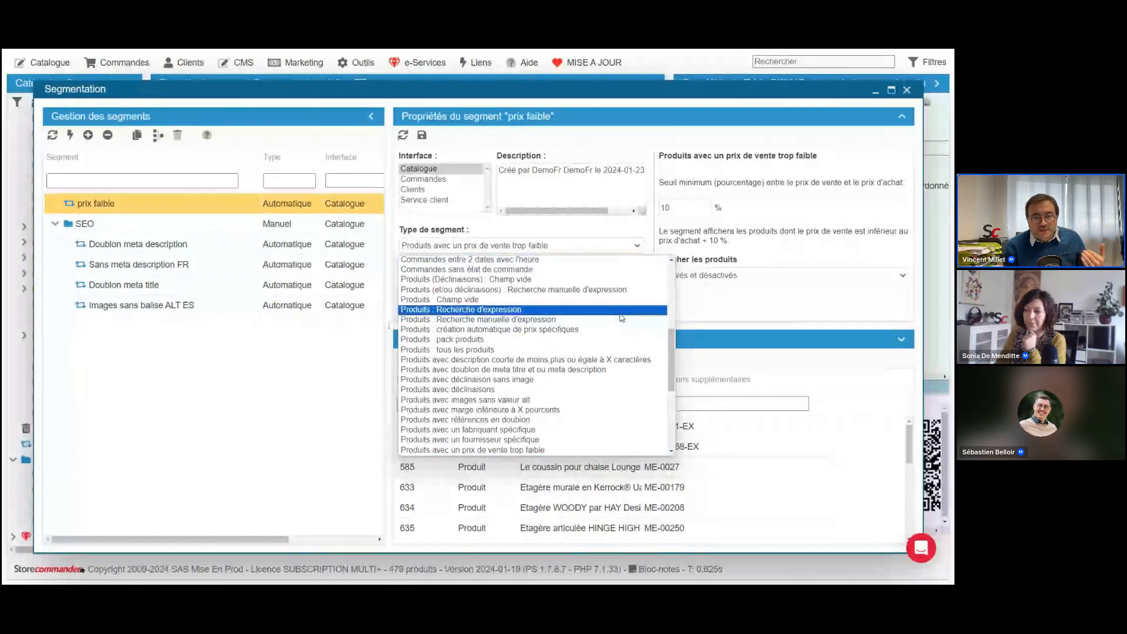
scroll(622, 318, "up", 3)
scroll(622, 318, "up", 3)
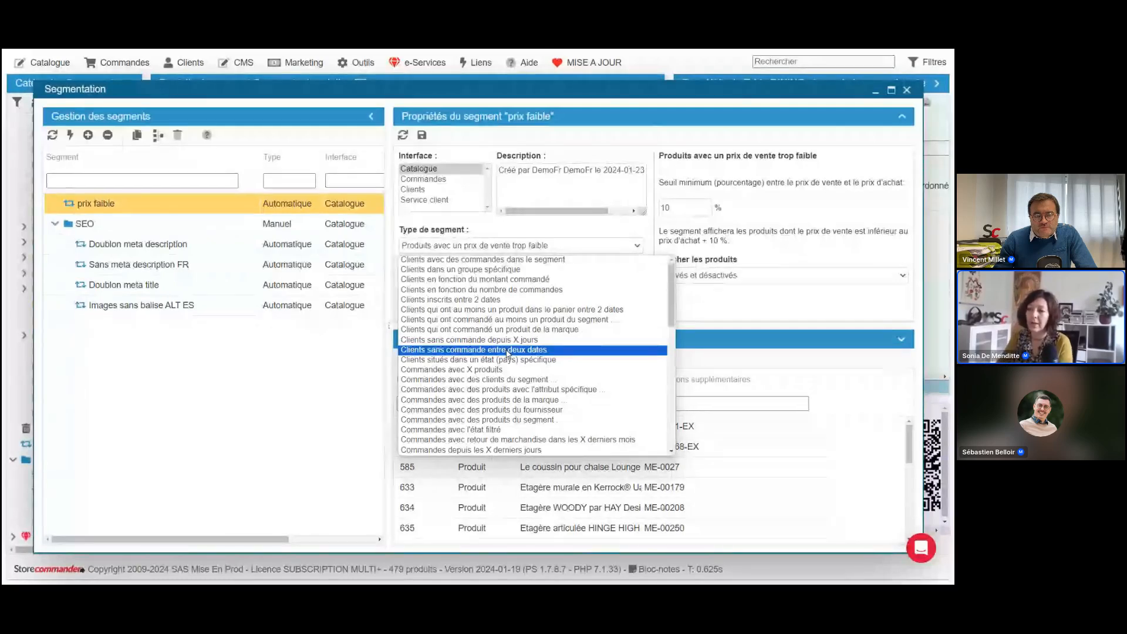
scroll(509, 353, "down", 4)
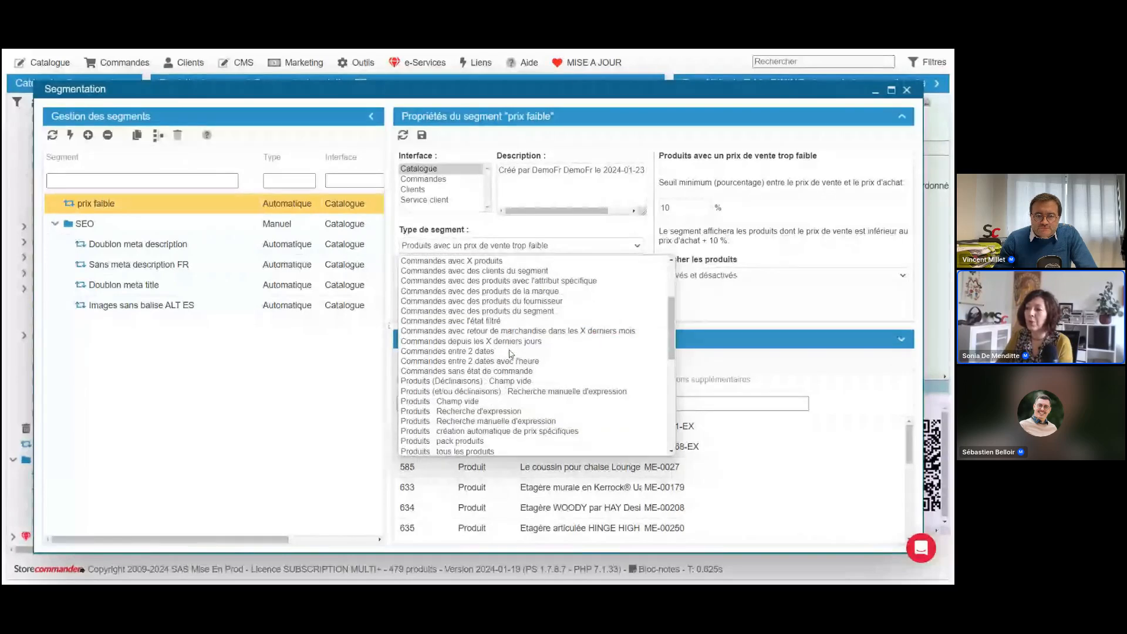
scroll(511, 354, "down", 2)
left_click(131, 406)
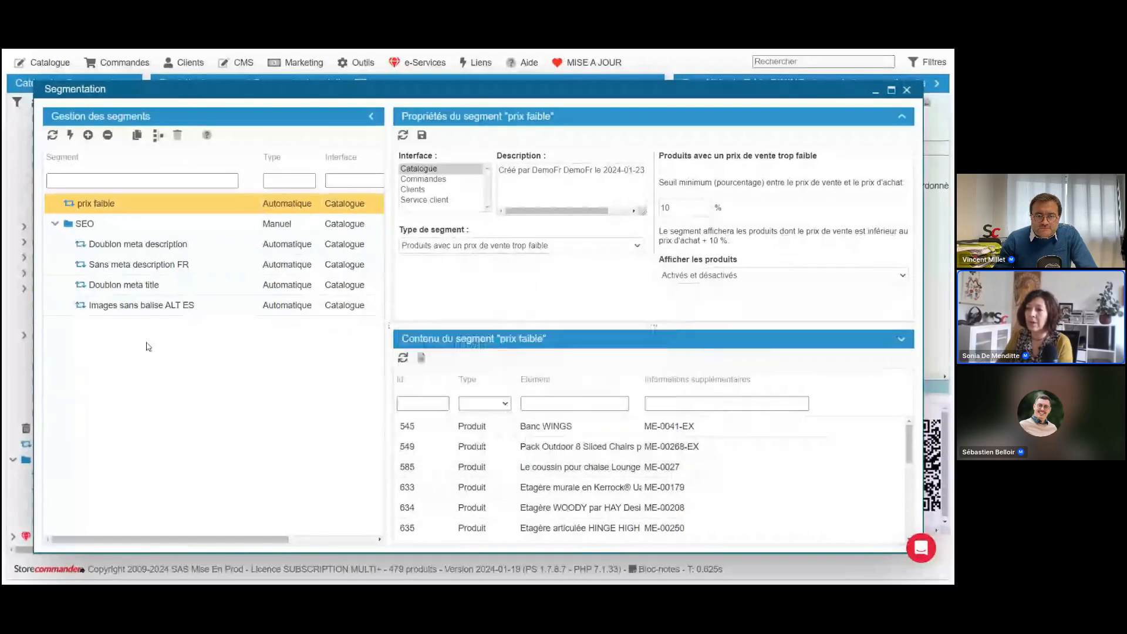
Add a new segment named "Marque Gilles" and make it Automatique.
left_click(90, 137)
left_click_drag(141, 225, 141, 332)
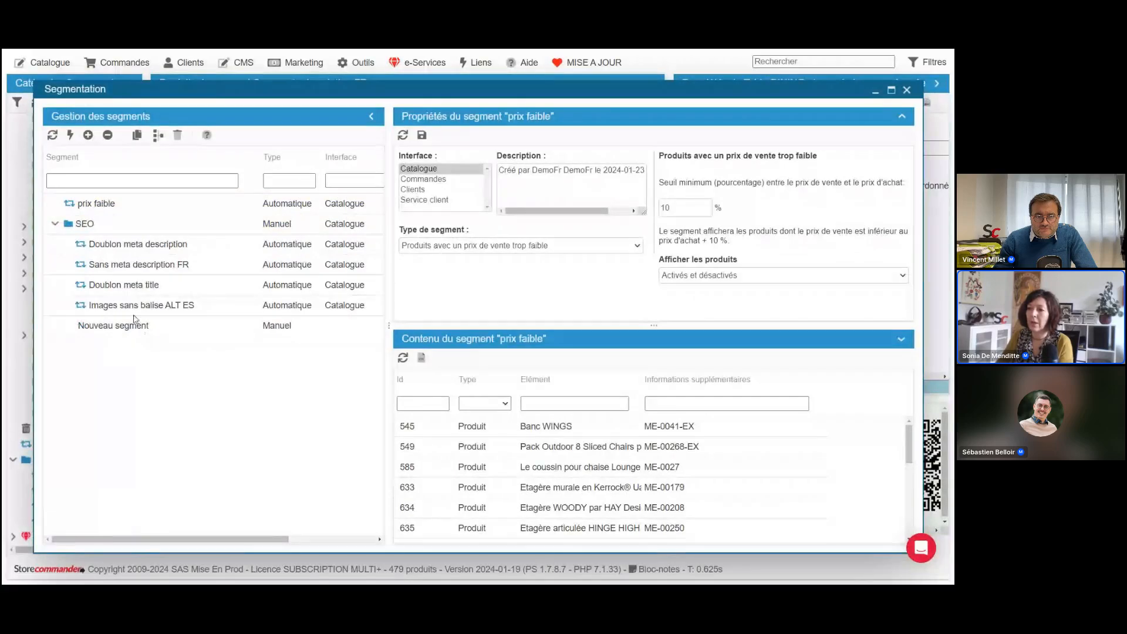
double_click(138, 321)
type("M")
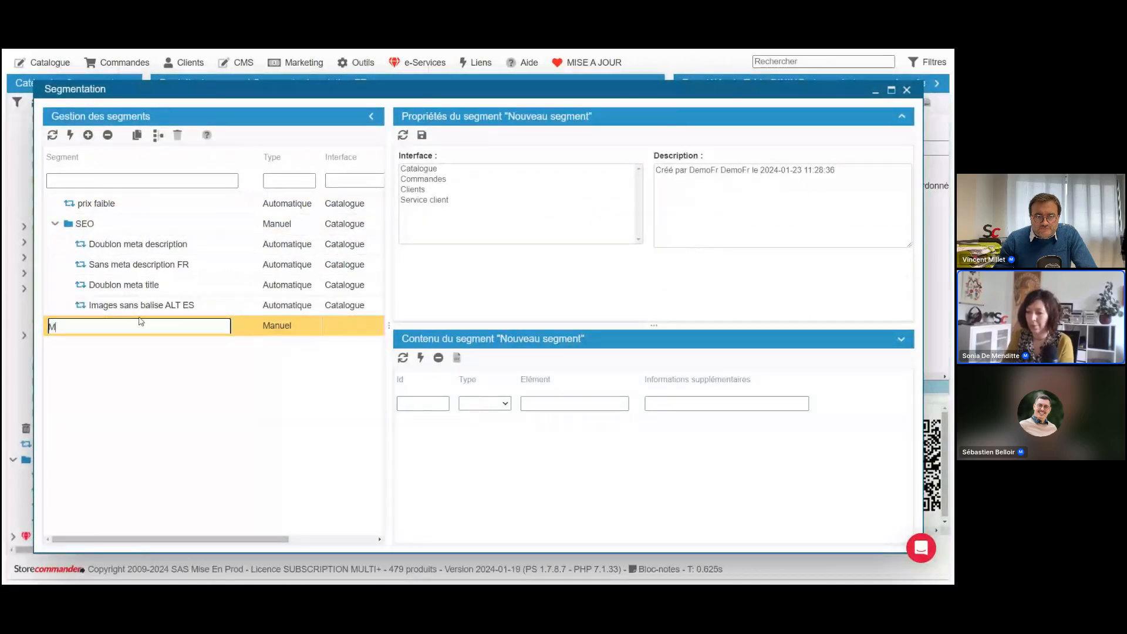
key("BackSpace")
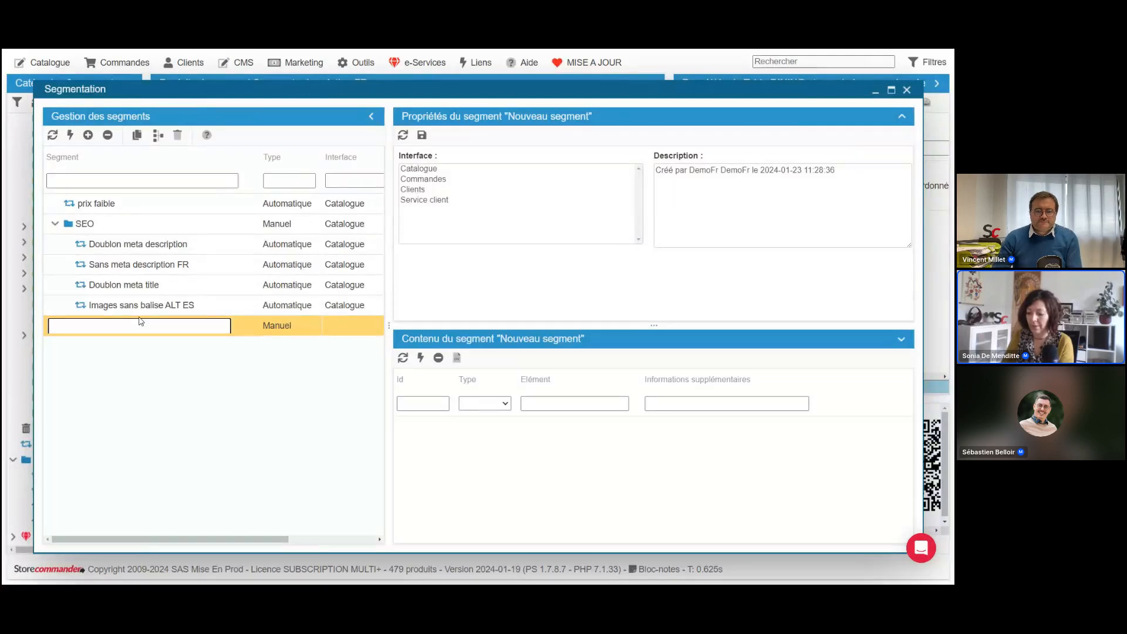
type("Marque")
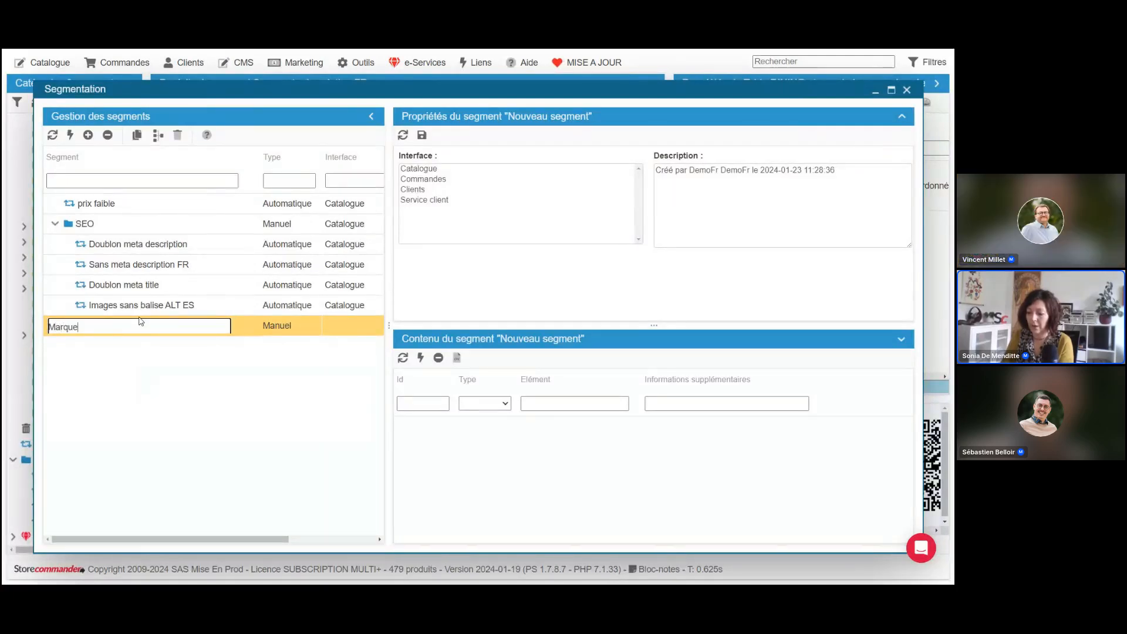
type(" Gilles")
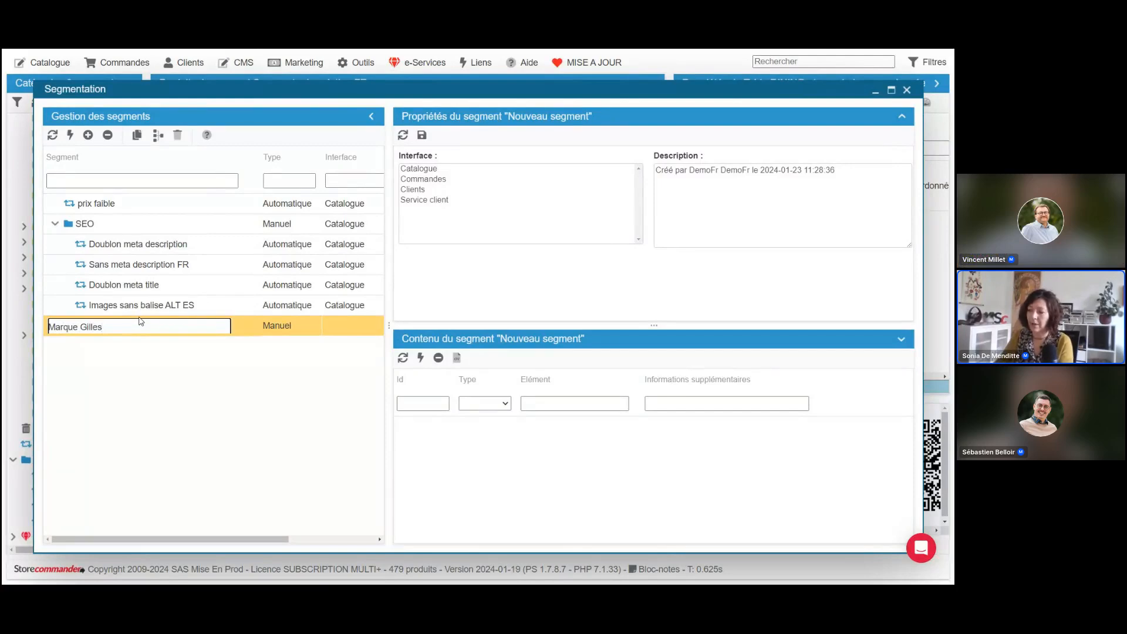
left_click(287, 331)
left_click(292, 332)
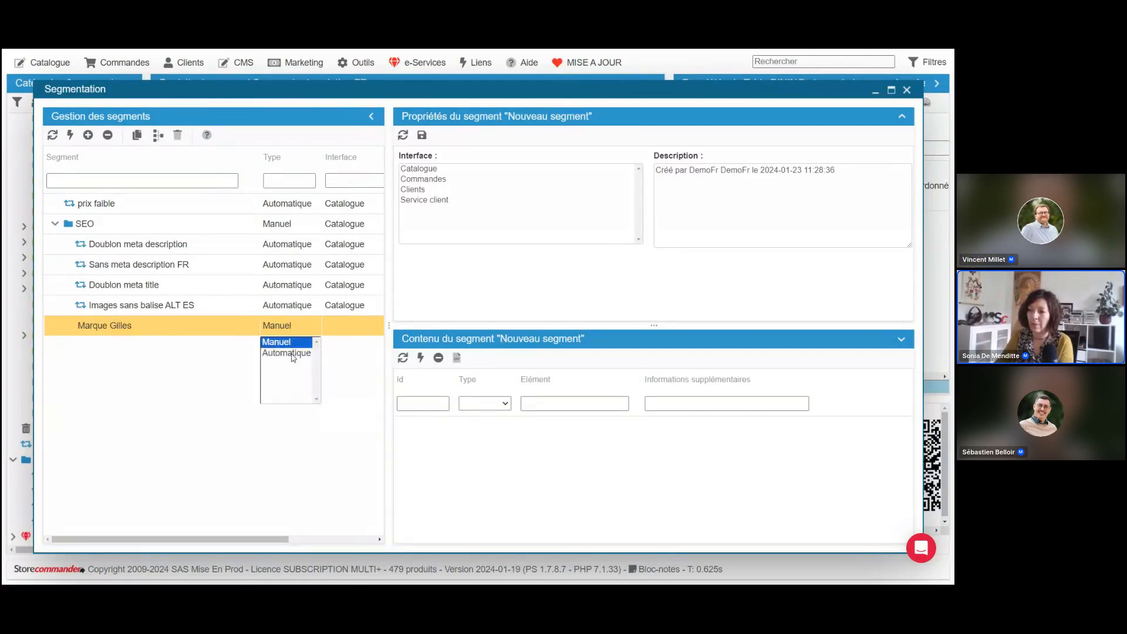
left_click(291, 349)
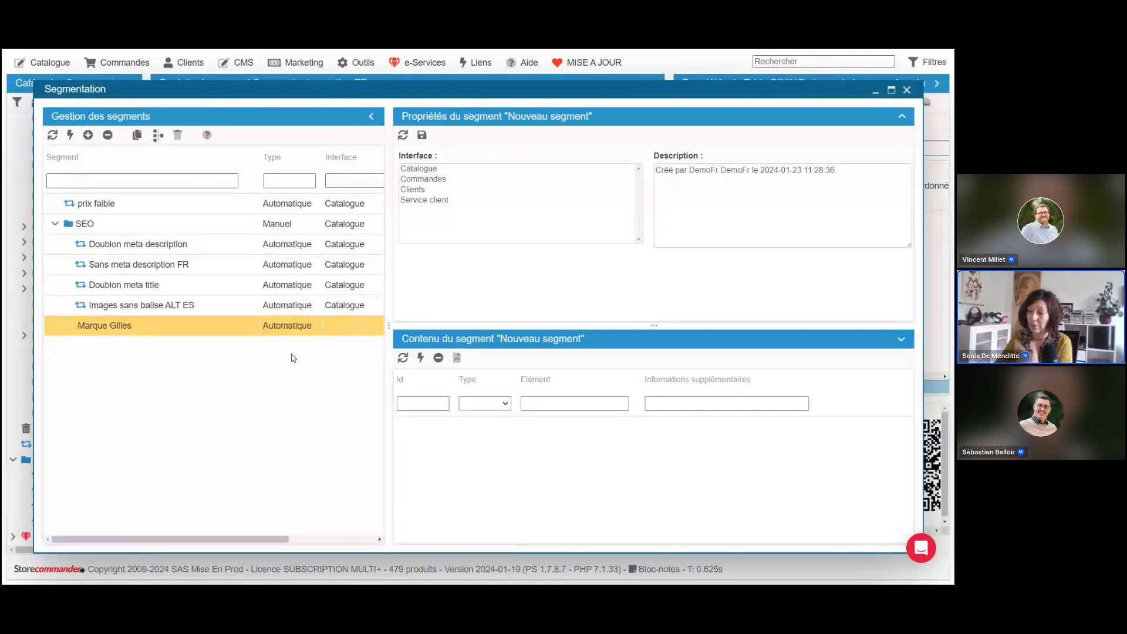
Assign the "Marque Gilles" segment to the Catalogue interface with the type "Produits avec un fabriquant spécifique", and save its properties.
left_click(428, 172)
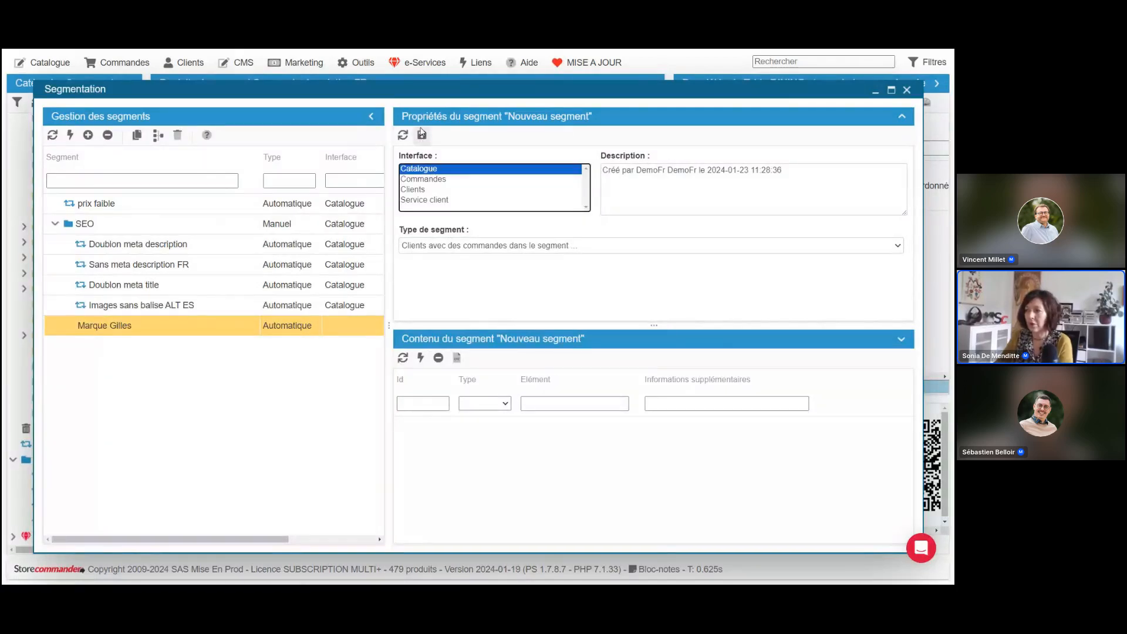
left_click(421, 135)
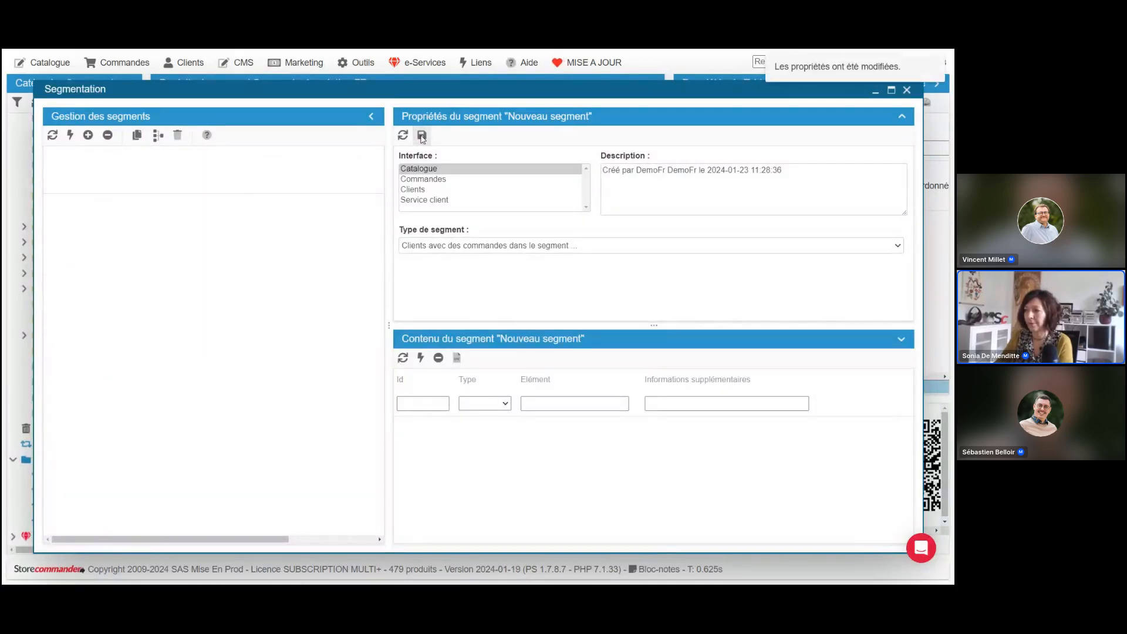
left_click(492, 249)
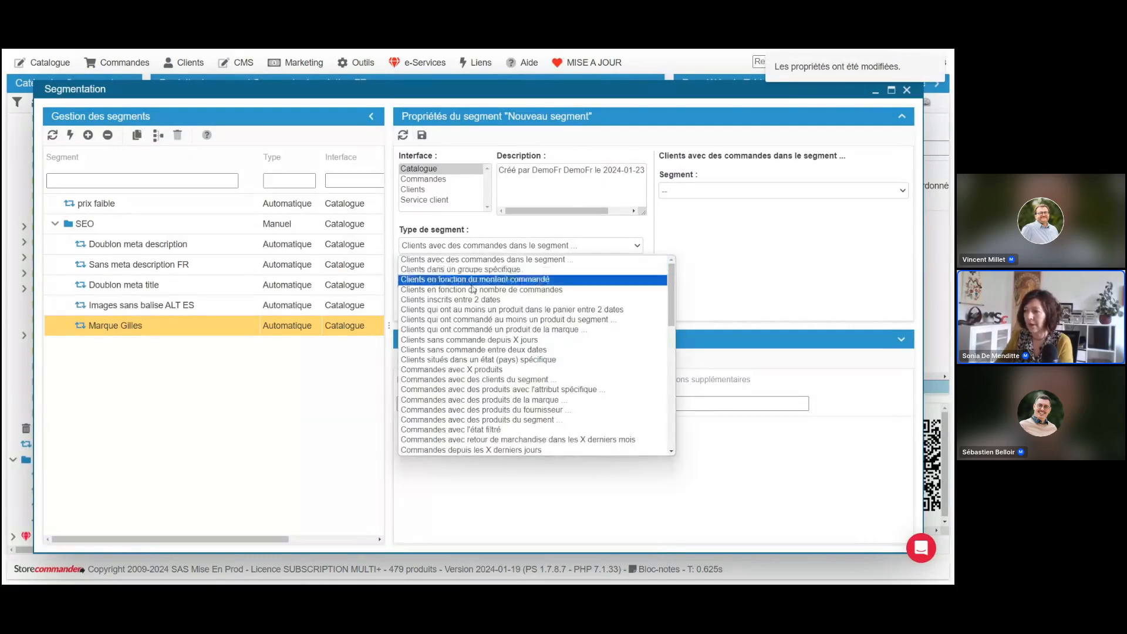
scroll(486, 335, "down", 6)
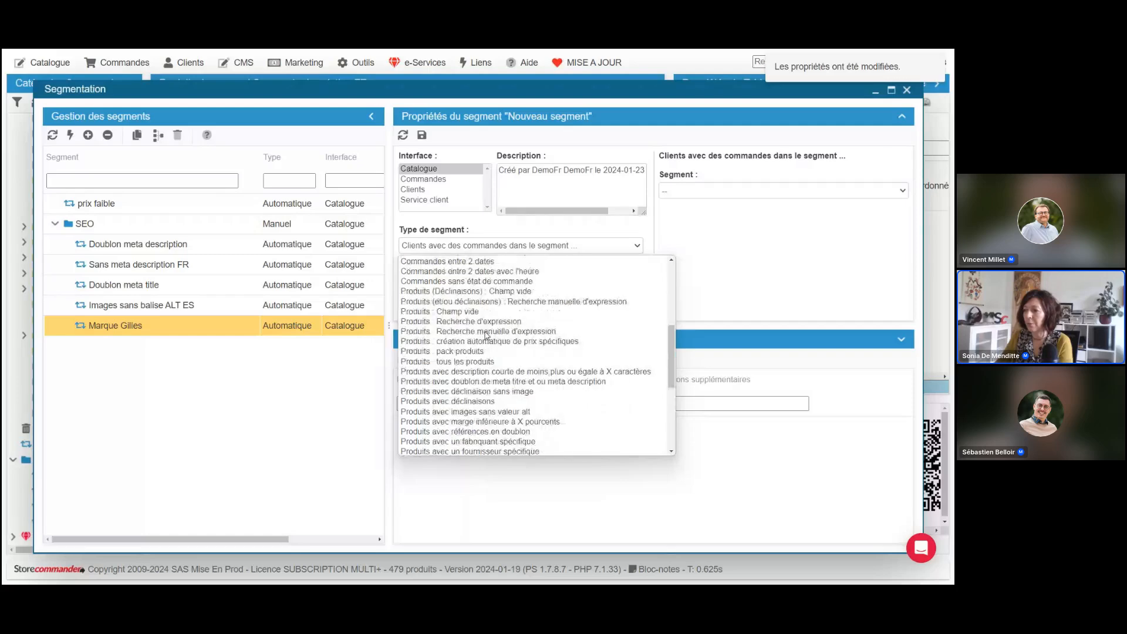
scroll(487, 336, "down", 3)
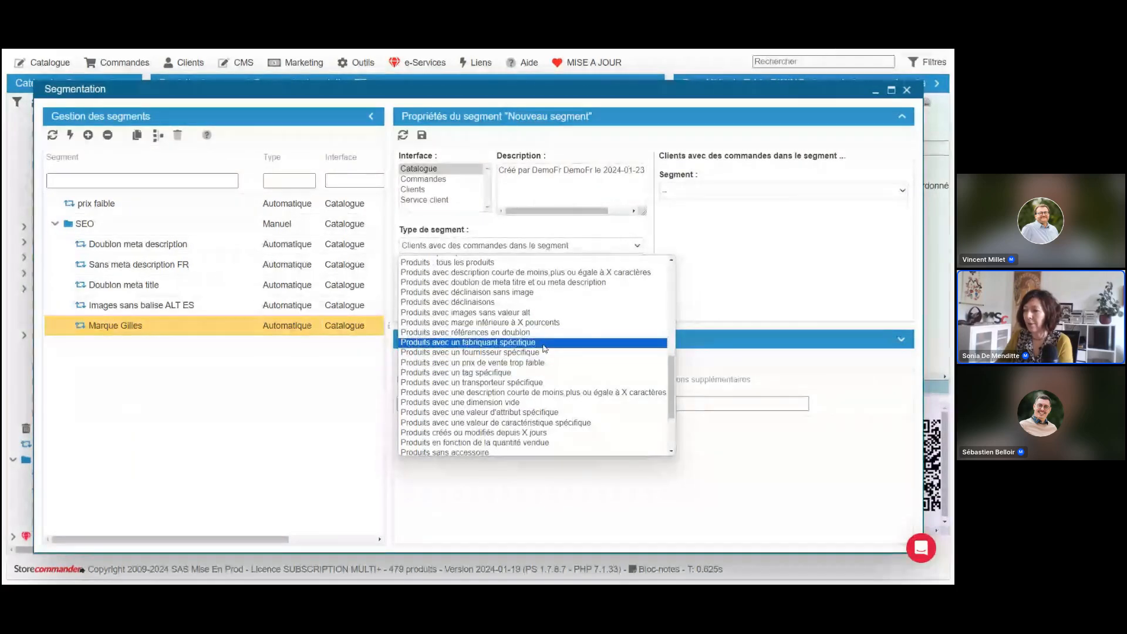
left_click(544, 348)
left_click(422, 136)
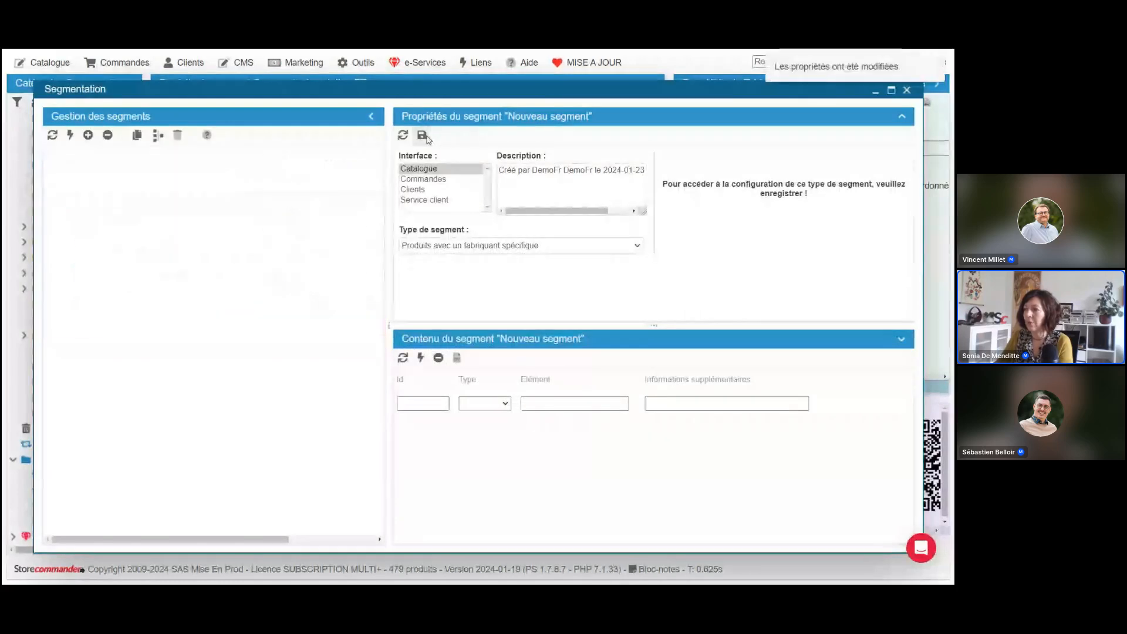
Choose Alain Gilles as the brand for the "Marque Gilles" segment and save the properties.
scroll(795, 227, "down", 5)
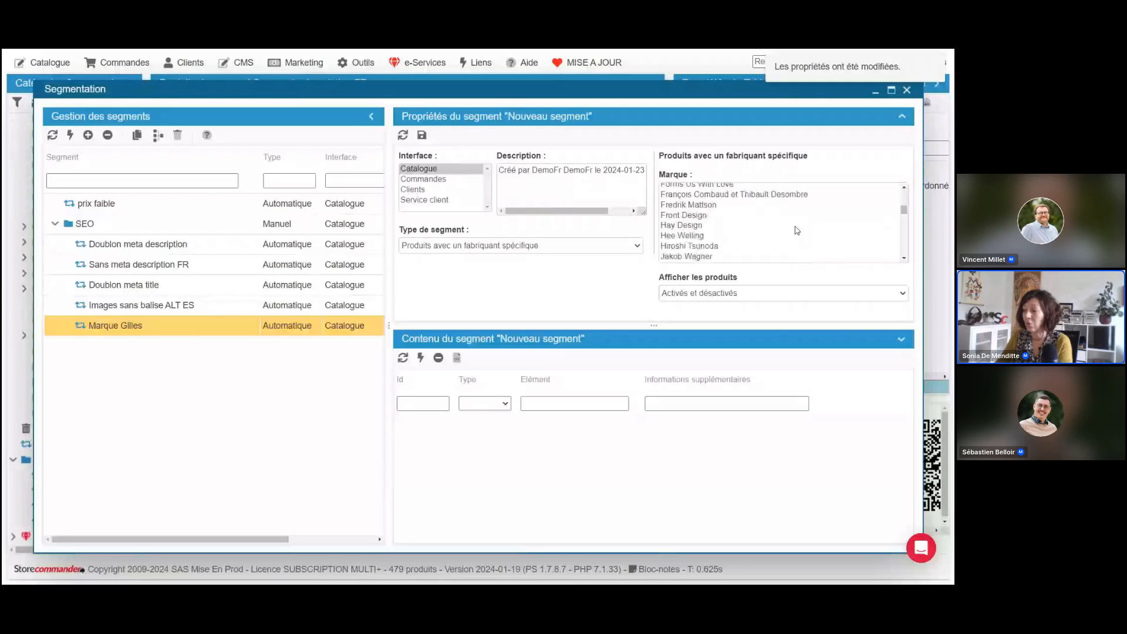
scroll(795, 228, "up", 5)
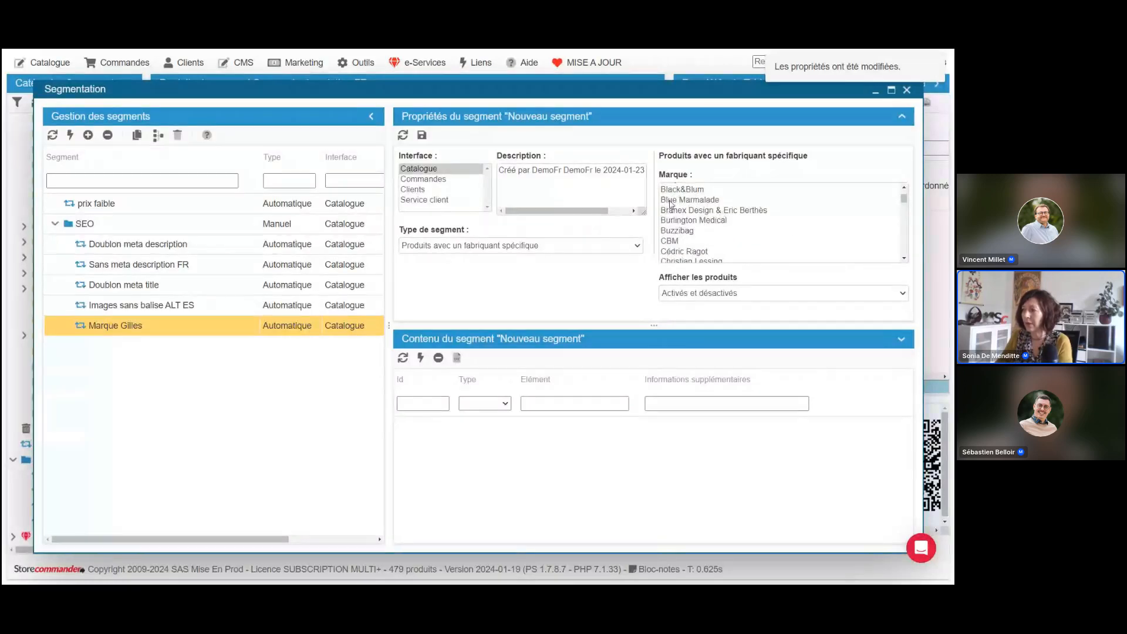
scroll(671, 204, "up", 2)
left_click(696, 209)
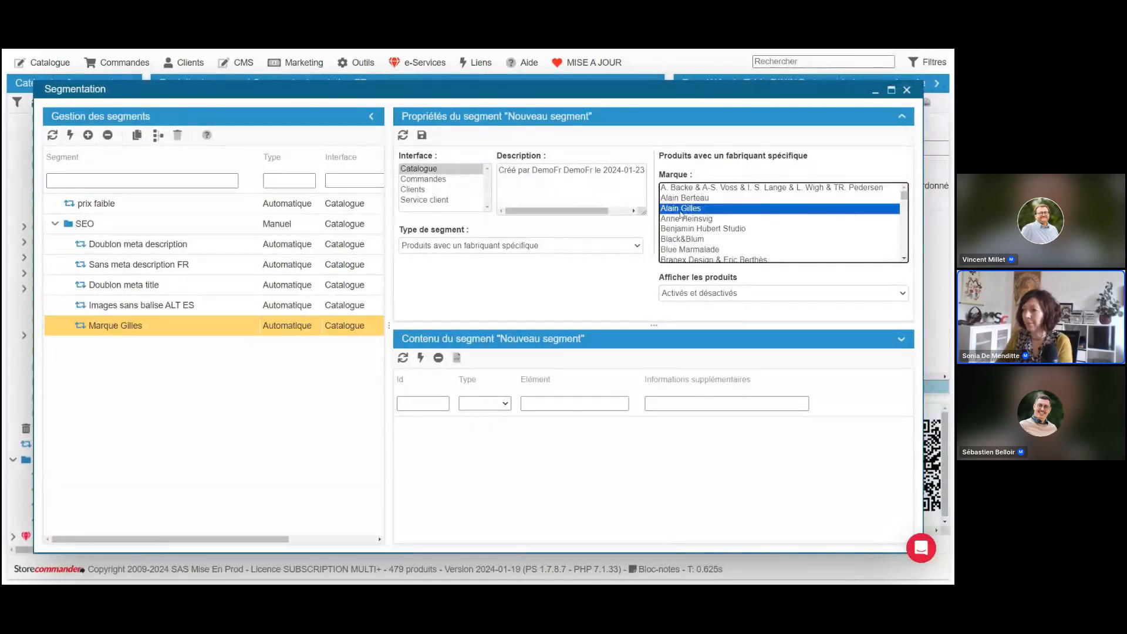
left_click(422, 135)
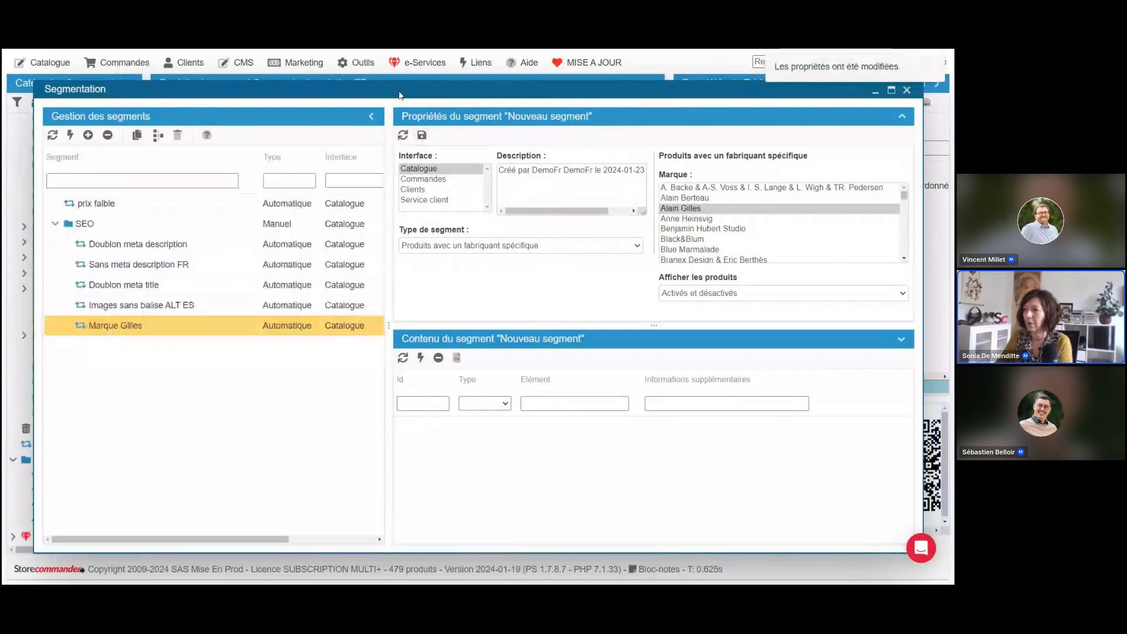
Refresh the categories and segments tree and move the "Marque Gilles" segment out of the SEO folder to just below "prix faible".
left_click_drag(406, 97, 565, 108)
left_click(37, 102)
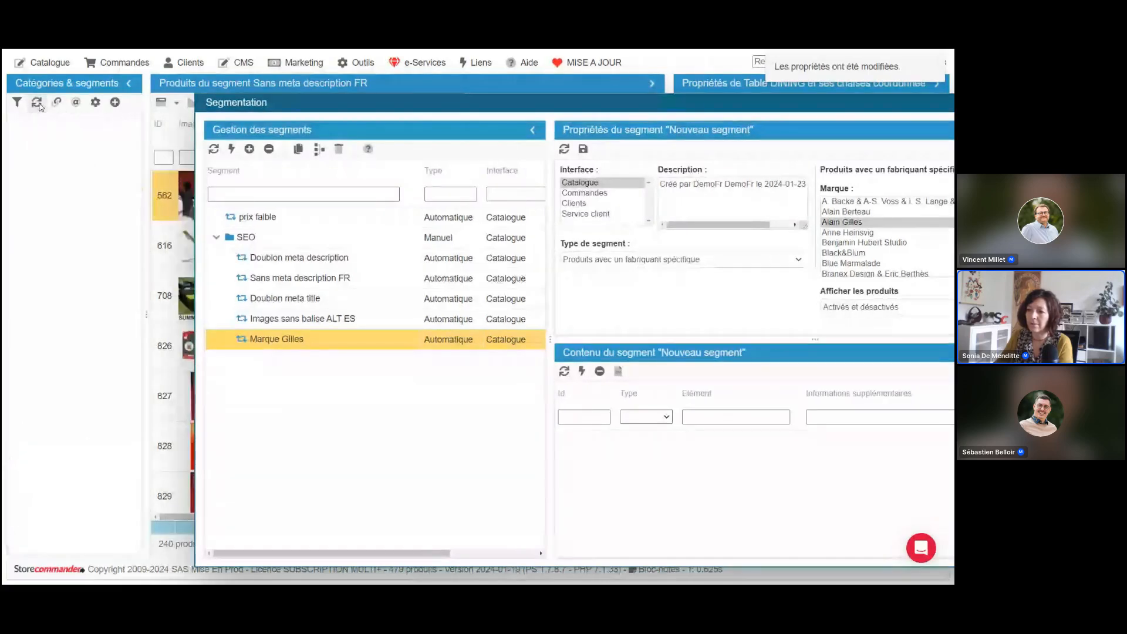
scroll(57, 331, "down", 2)
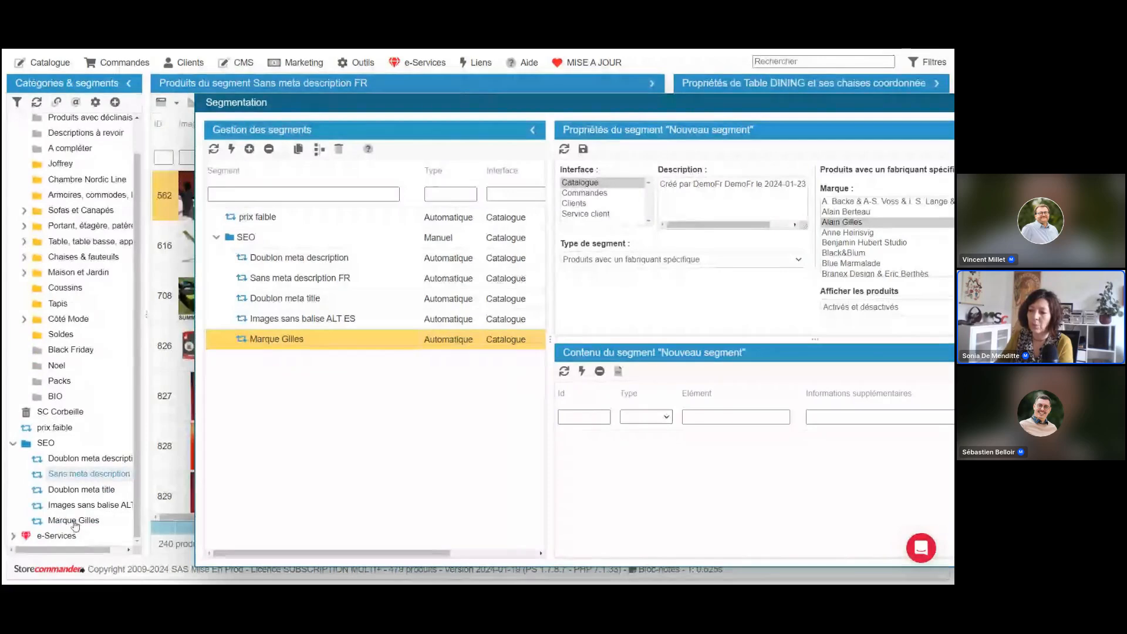
left_click_drag(75, 524, 296, 234)
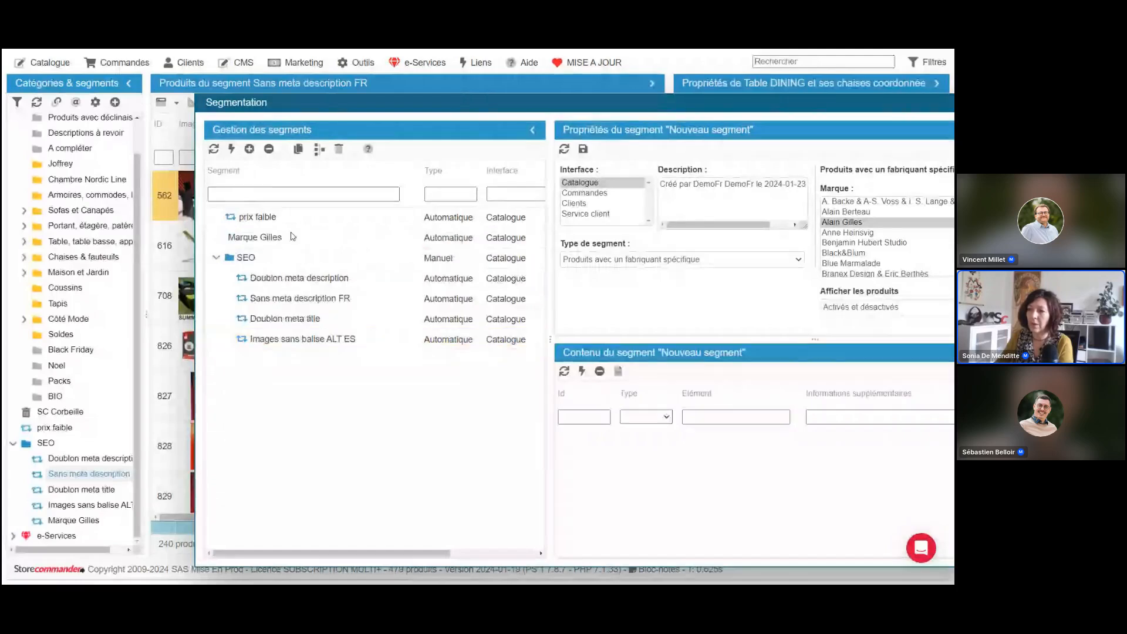
Refresh the tree again and display the "Marque Gilles" segment's products, with the Segmentation window shifted off the product grid.
left_click(37, 102)
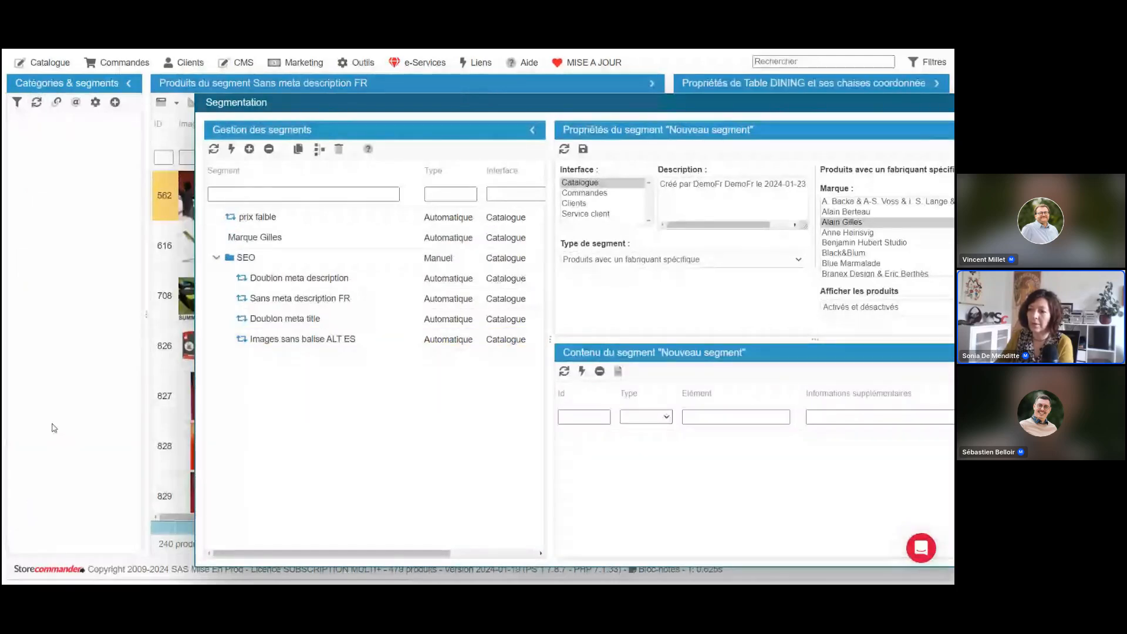
left_click(62, 478)
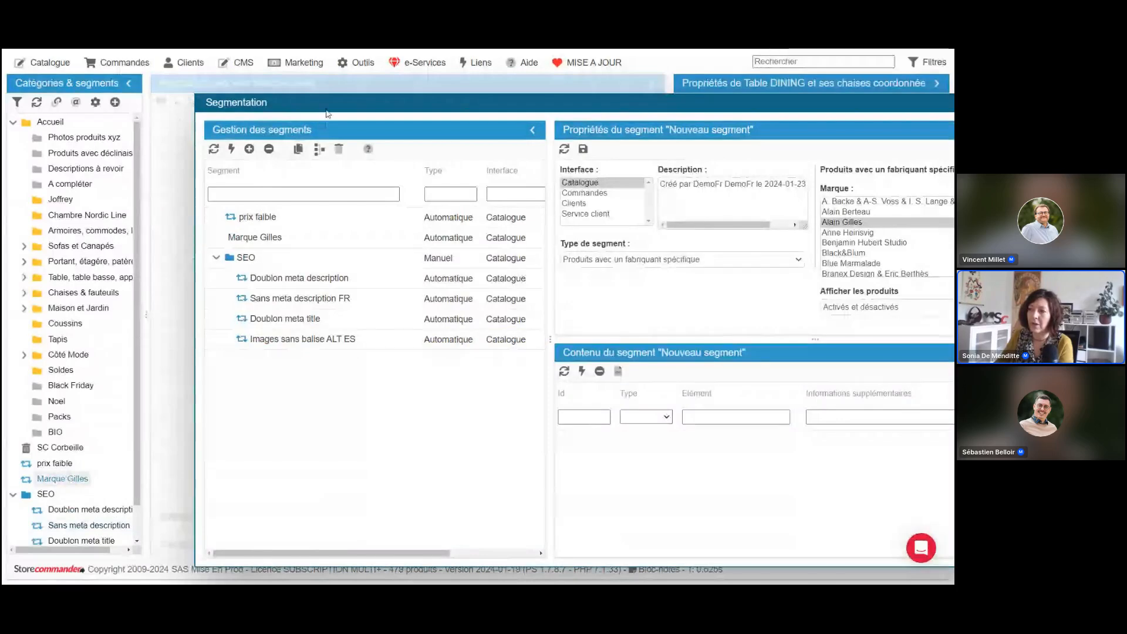
left_click_drag(332, 102, 449, 129)
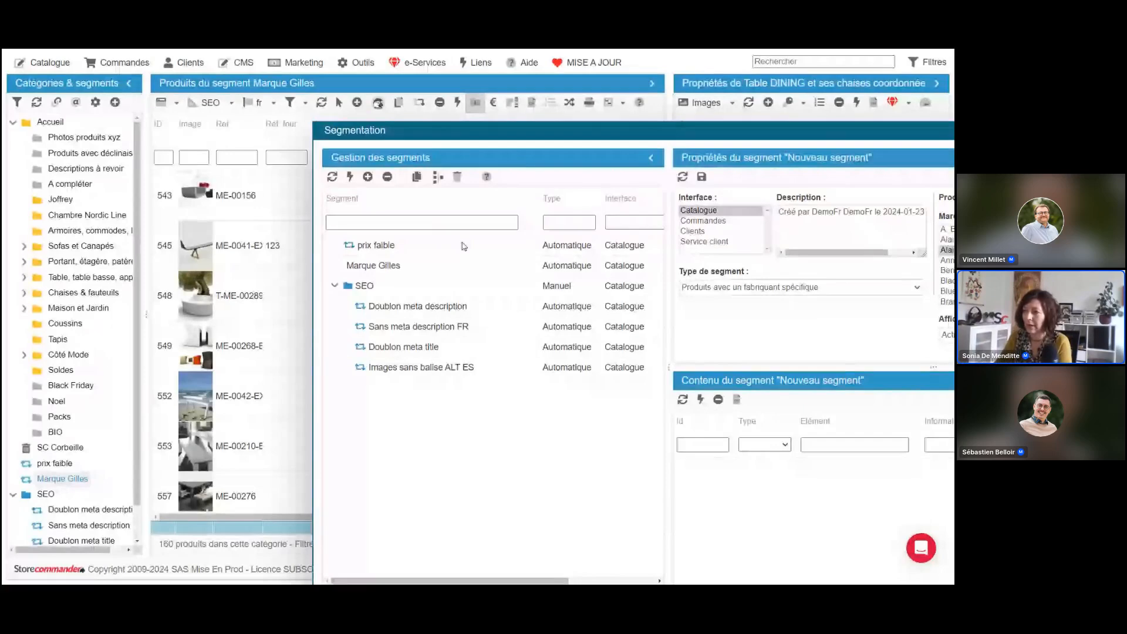
Create a new segment at the root of the segment list, name it "Soldes" and set its type to Automatique.
left_click_drag(499, 135, 255, 111)
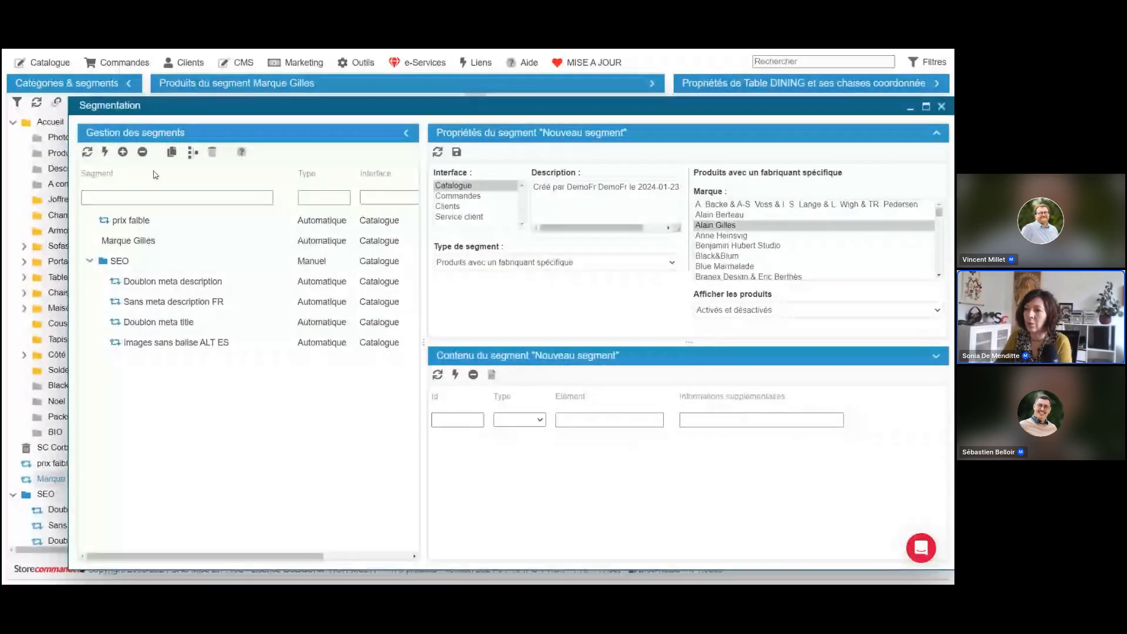
left_click(123, 152)
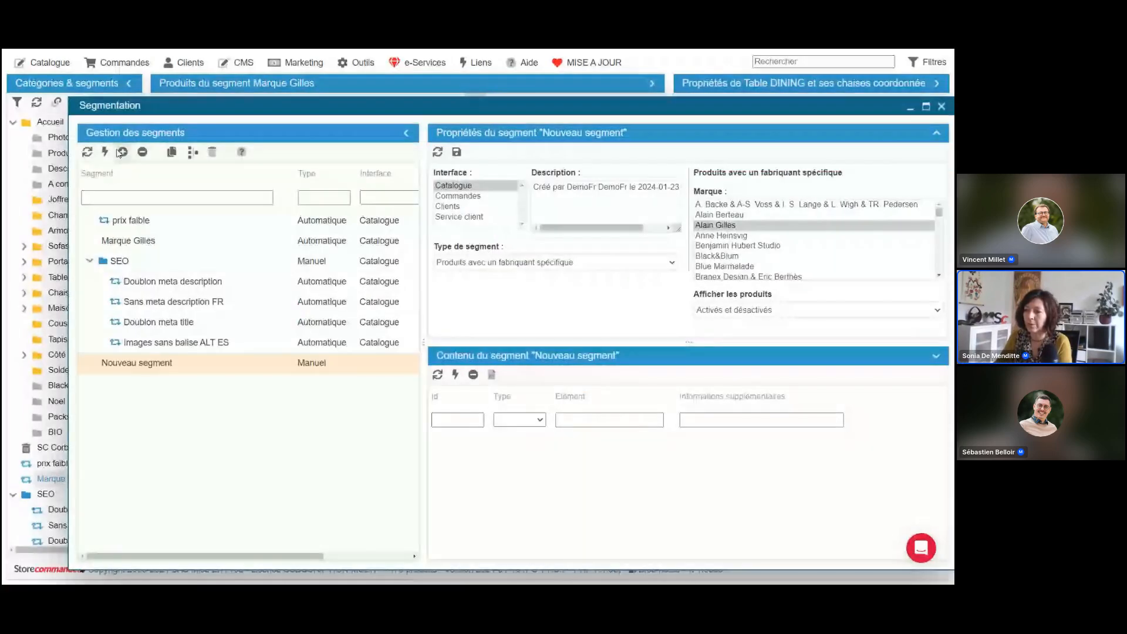
double_click(173, 362)
type("Sol")
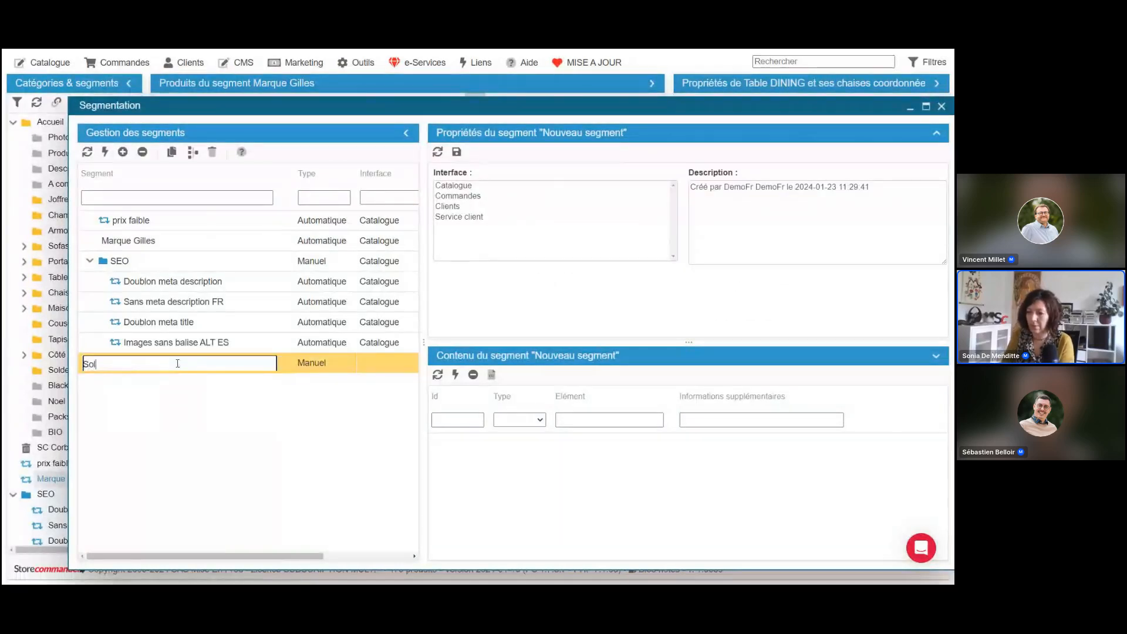
type("des")
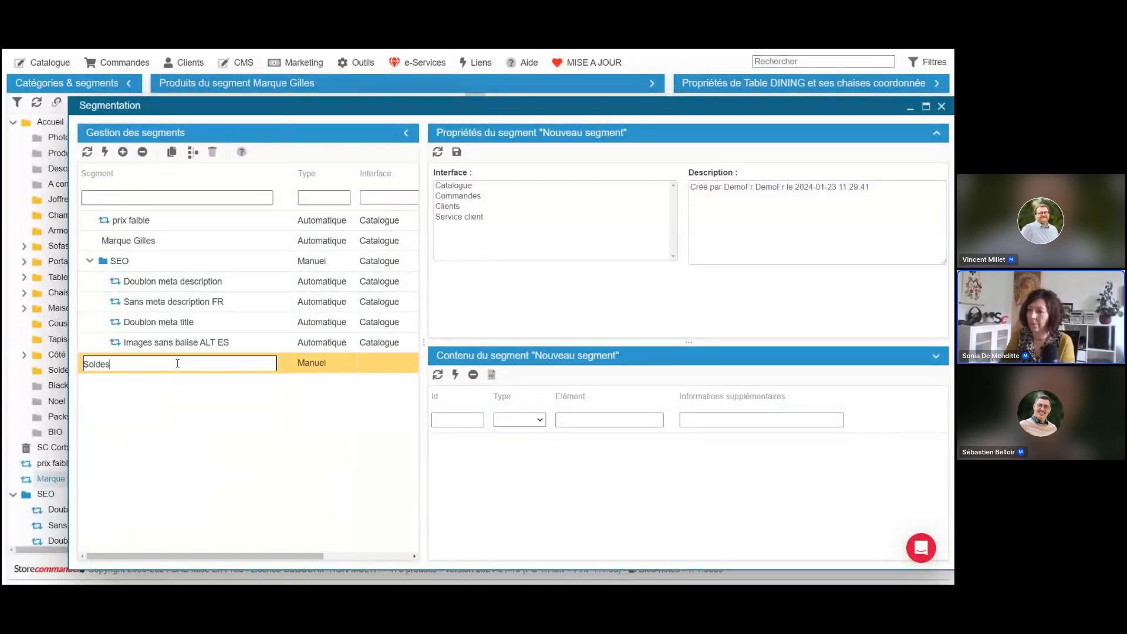
left_click(339, 361)
left_click(338, 390)
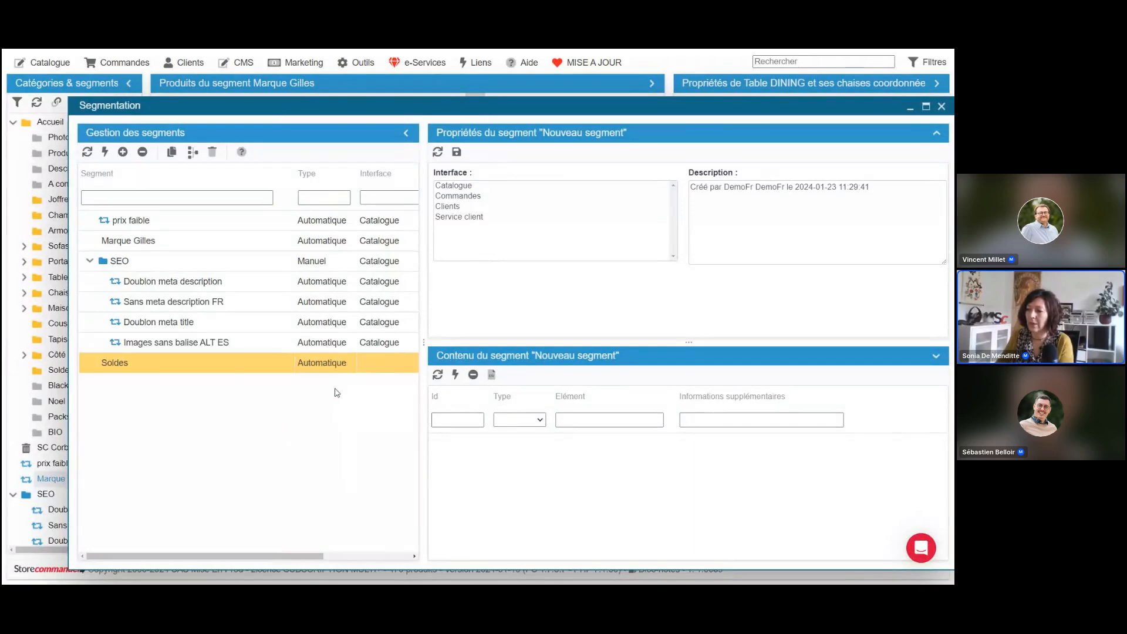
Assign the "Soldes" segment to the Catalogue interface with the type "Produits : tous les produits", and save its properties.
left_click(461, 186)
left_click(456, 152)
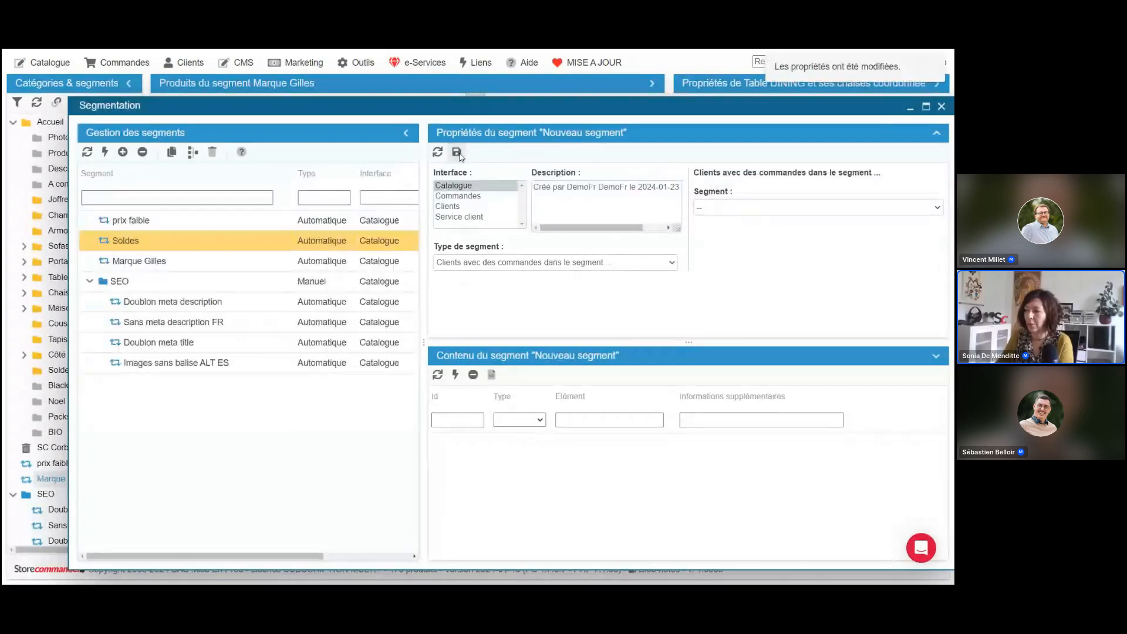
left_click(498, 265)
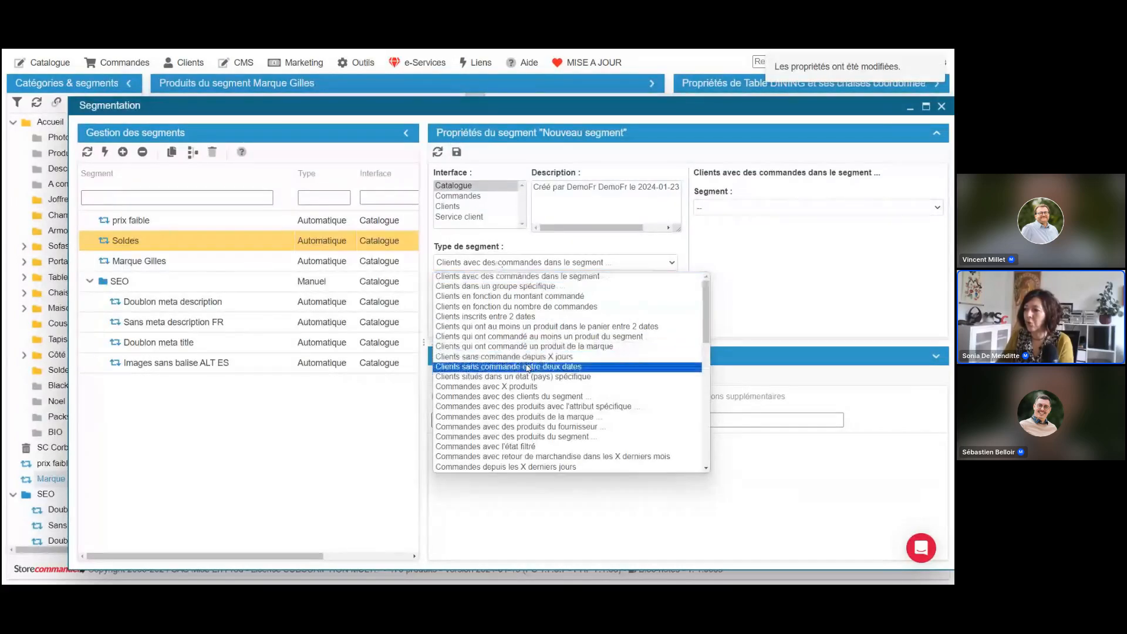
scroll(527, 368, "down", 5)
scroll(527, 368, "down", 3)
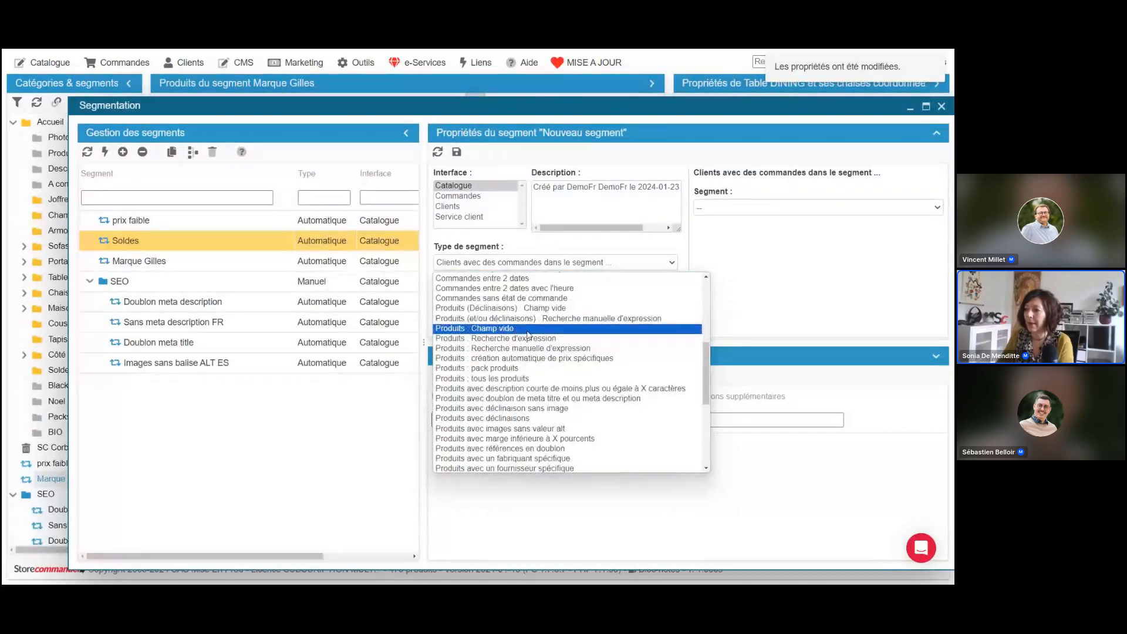
left_click(523, 379)
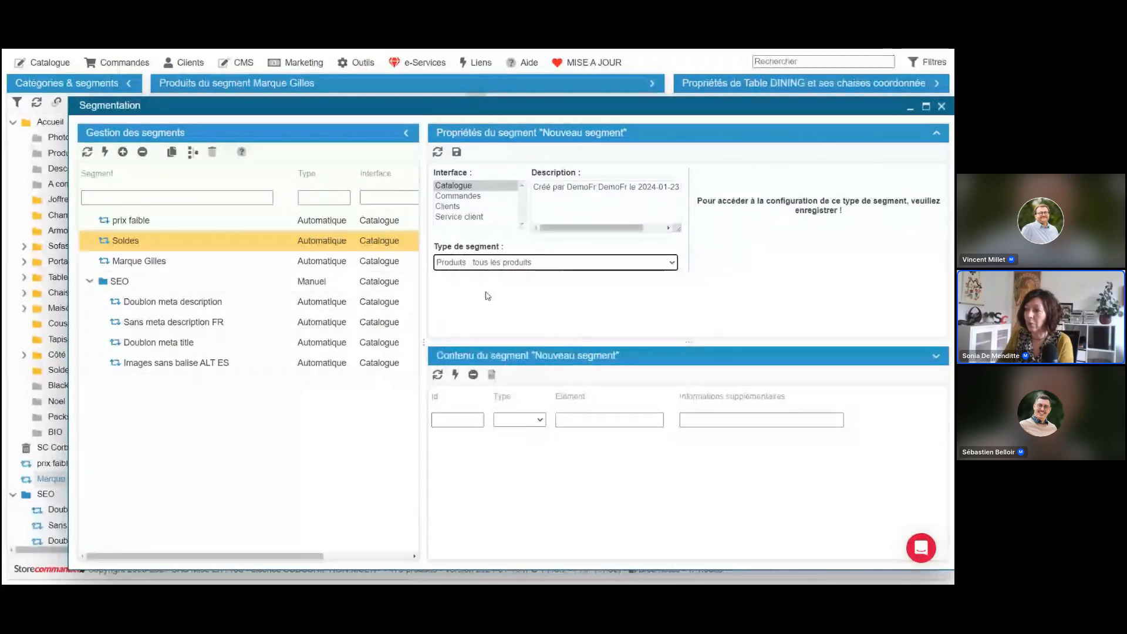
left_click(456, 152)
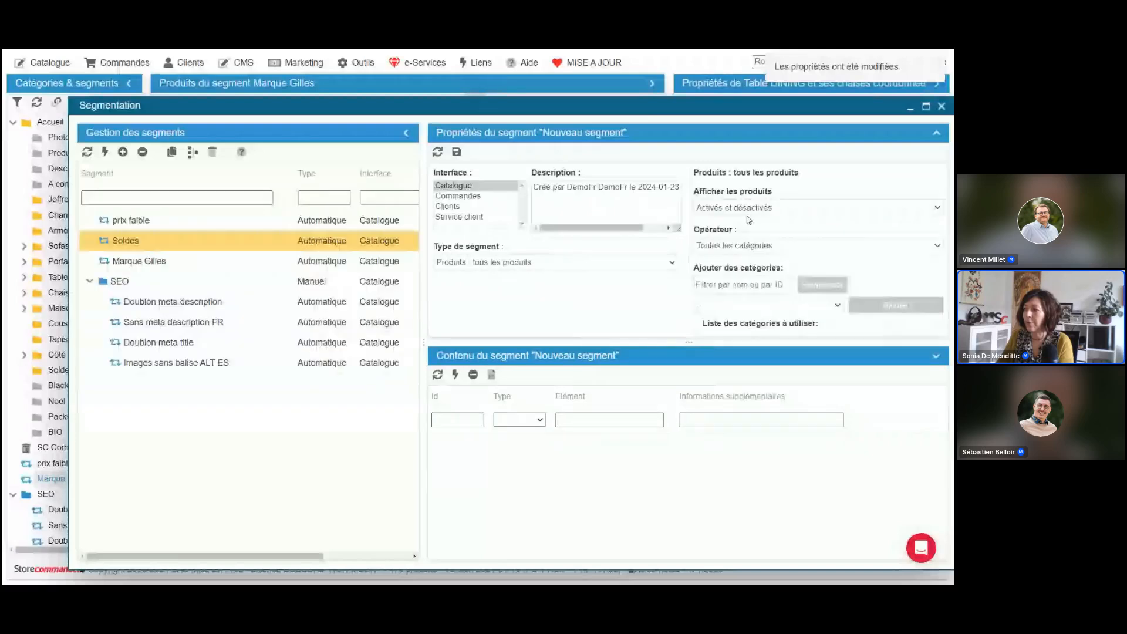
Set the "Soldes" segment's category operator to Inclure, add the Soldes category to its list and save the properties.
left_click(756, 246)
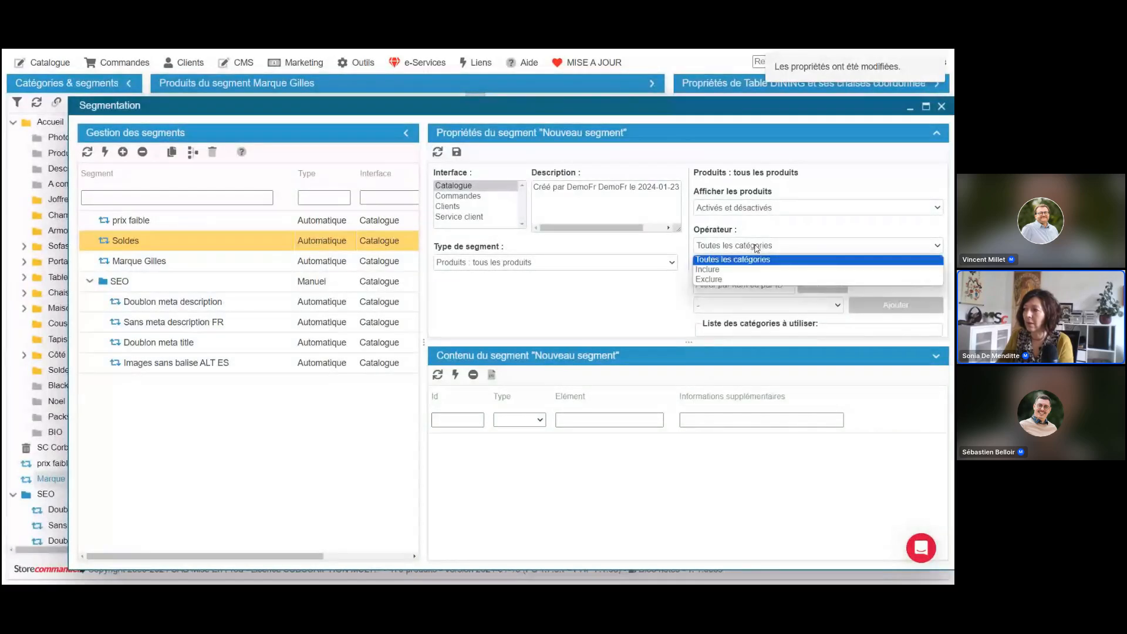
left_click(756, 269)
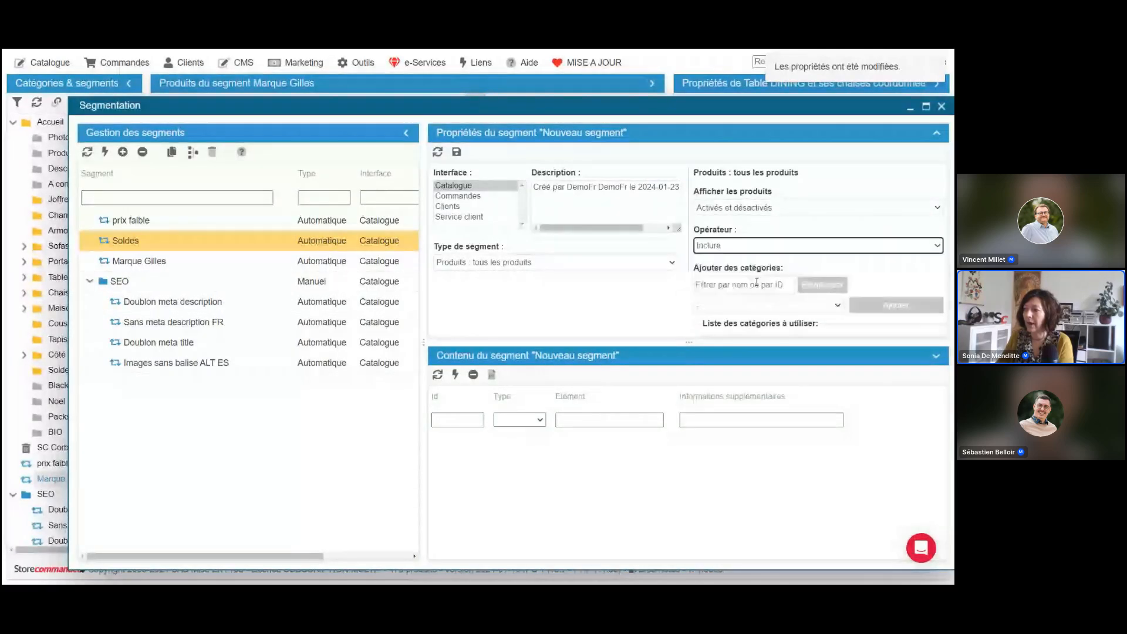
left_click(760, 305)
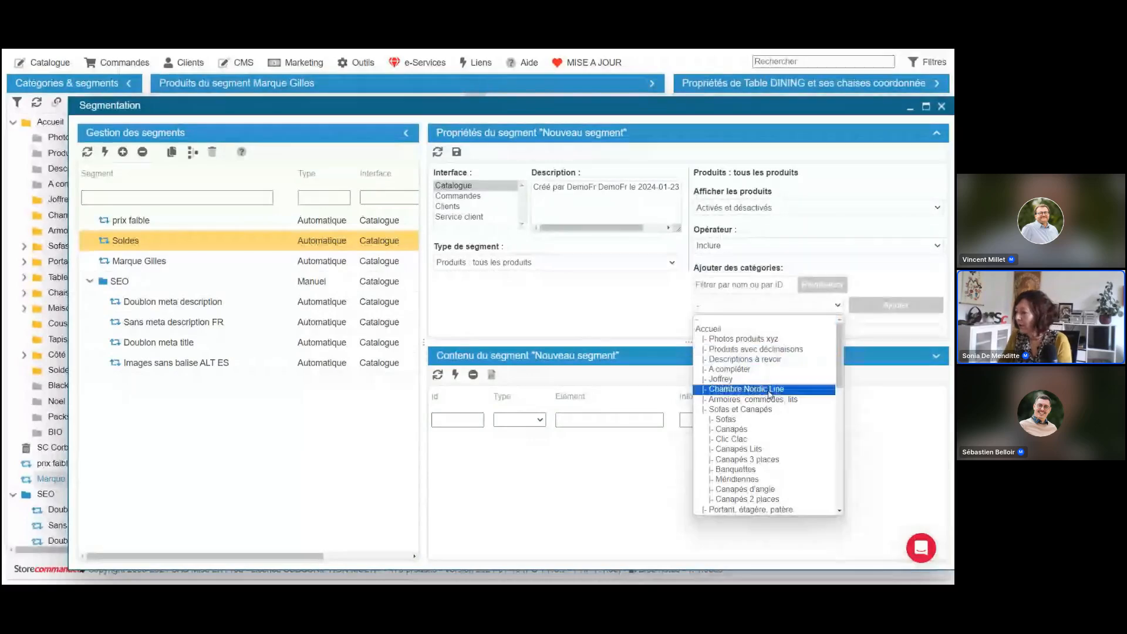
scroll(766, 394, "down", 2)
scroll(769, 410, "down", 10)
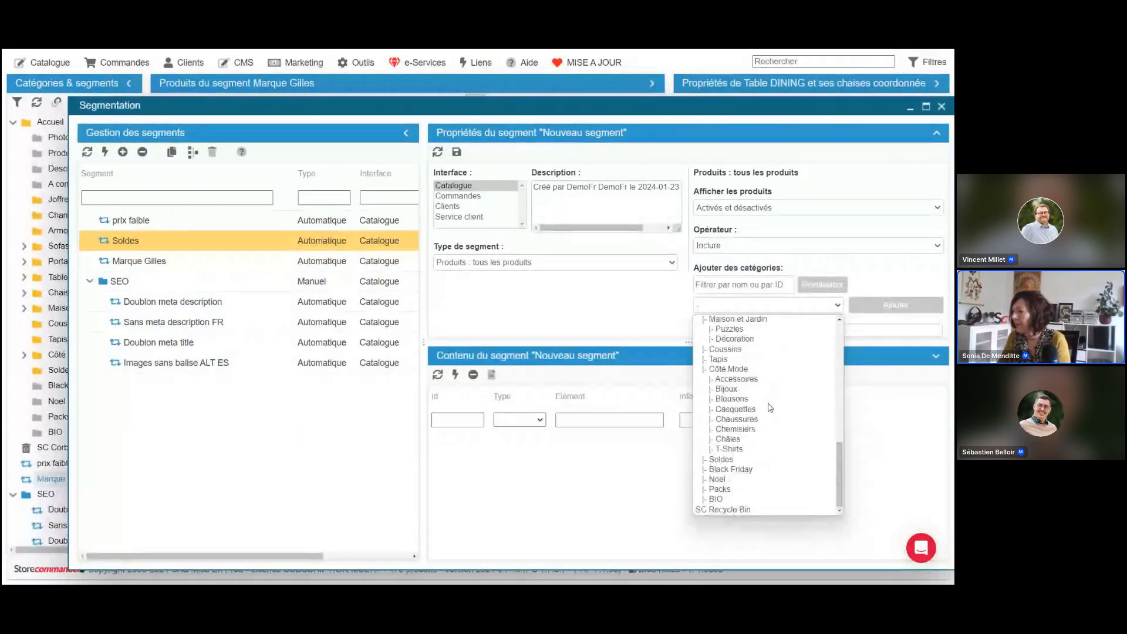
left_click(763, 459)
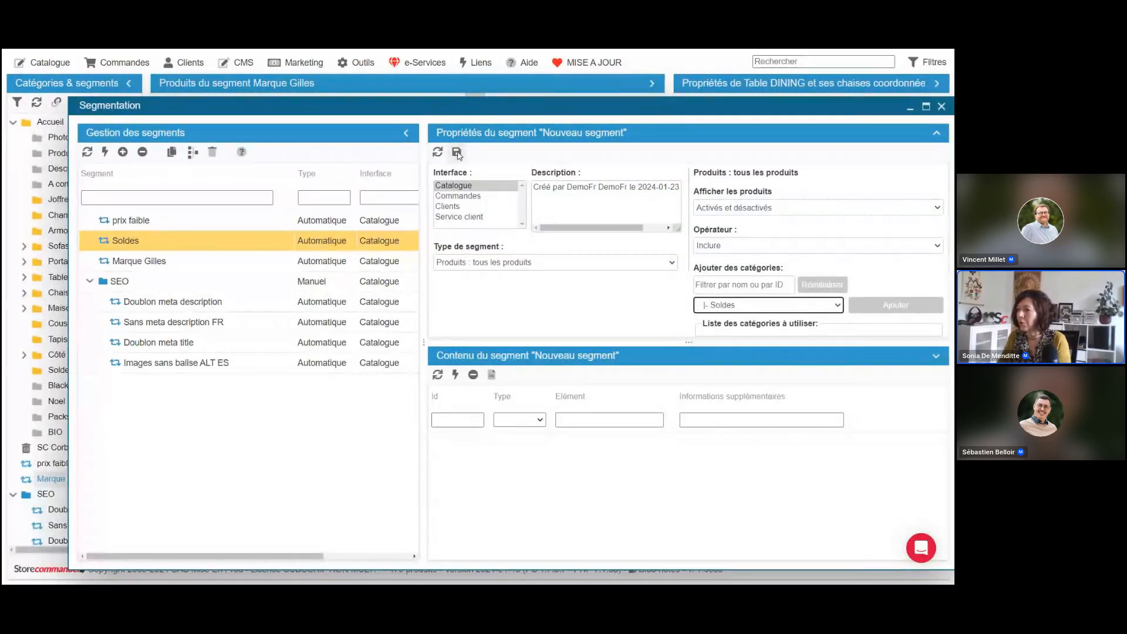
left_click(894, 305)
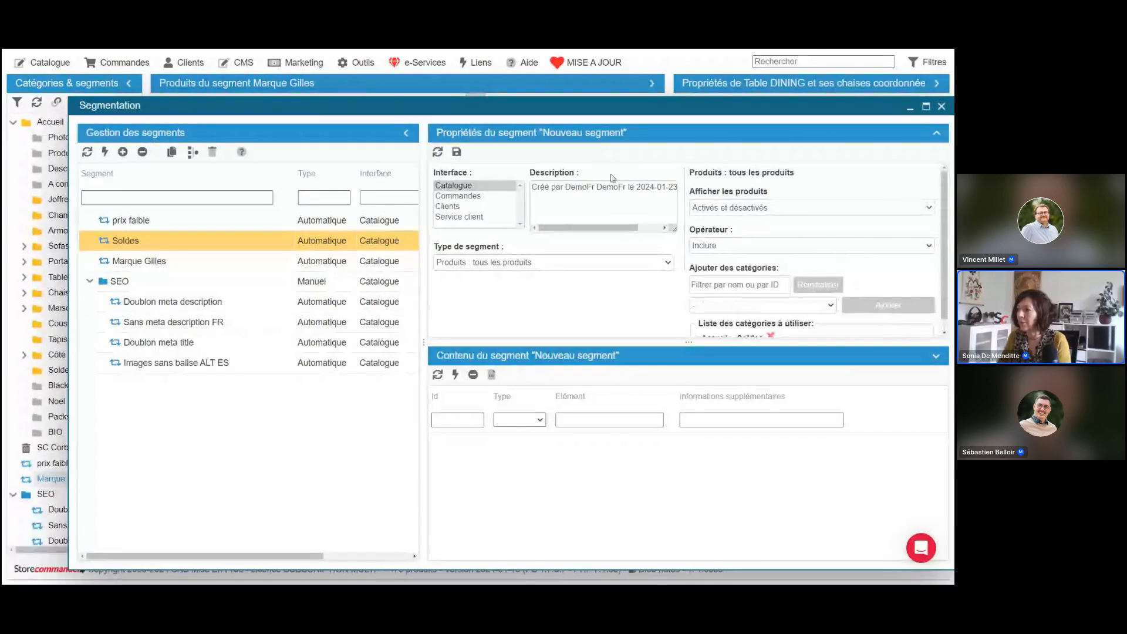
left_click(457, 151)
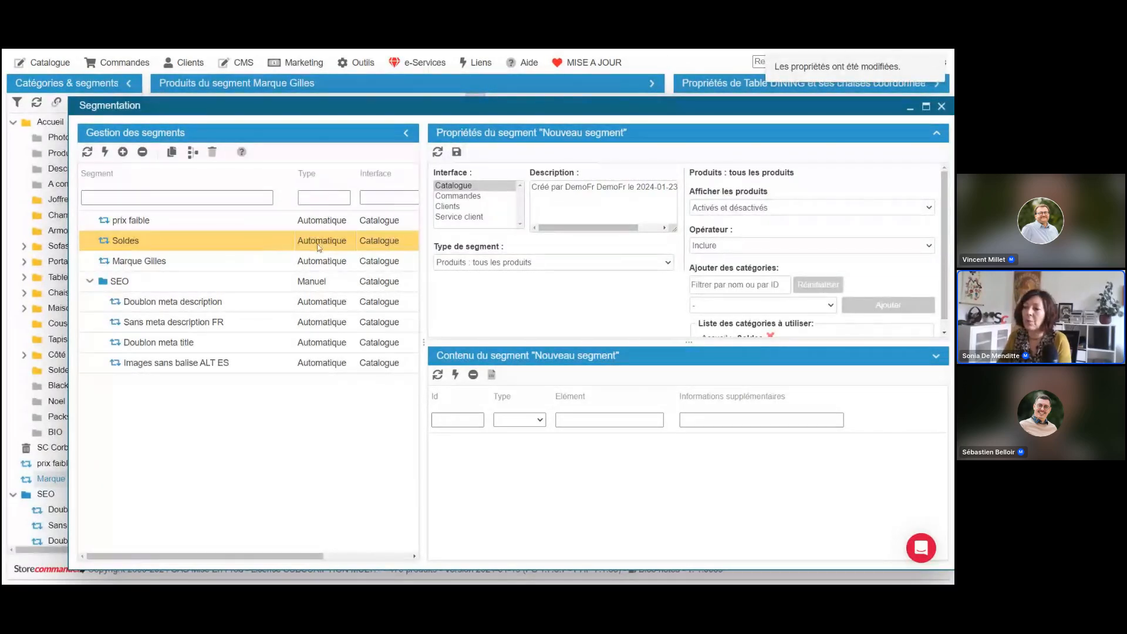
Refresh the categories and segments tree and display the "Soldes" segment's products, with the Segmentation window moved off the product grid.
left_click_drag(369, 107, 456, 118)
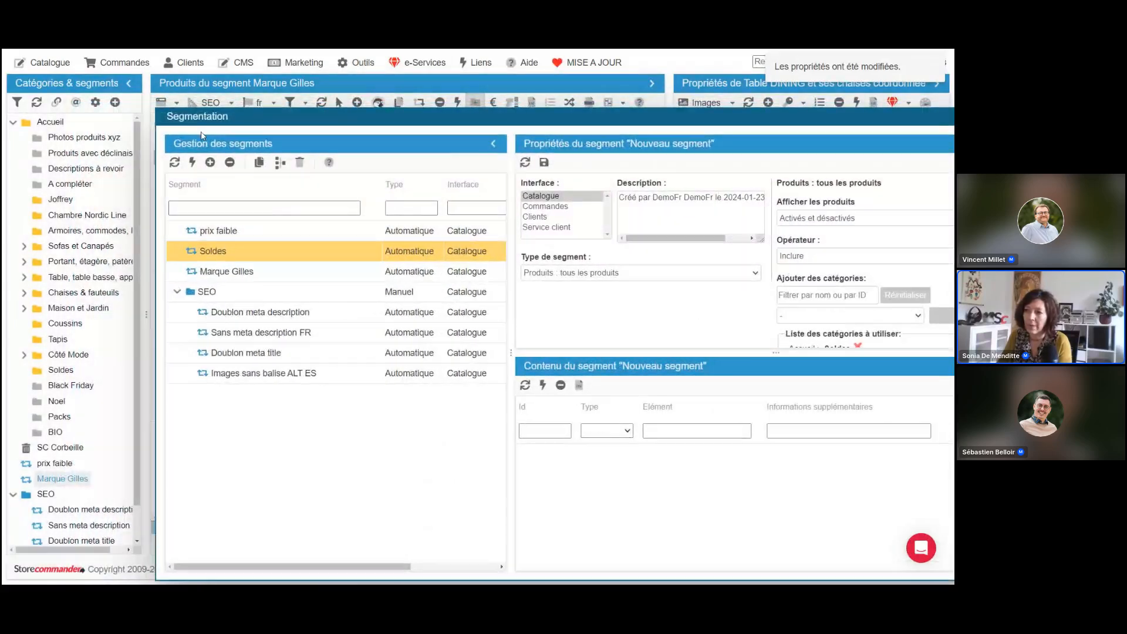
left_click(37, 102)
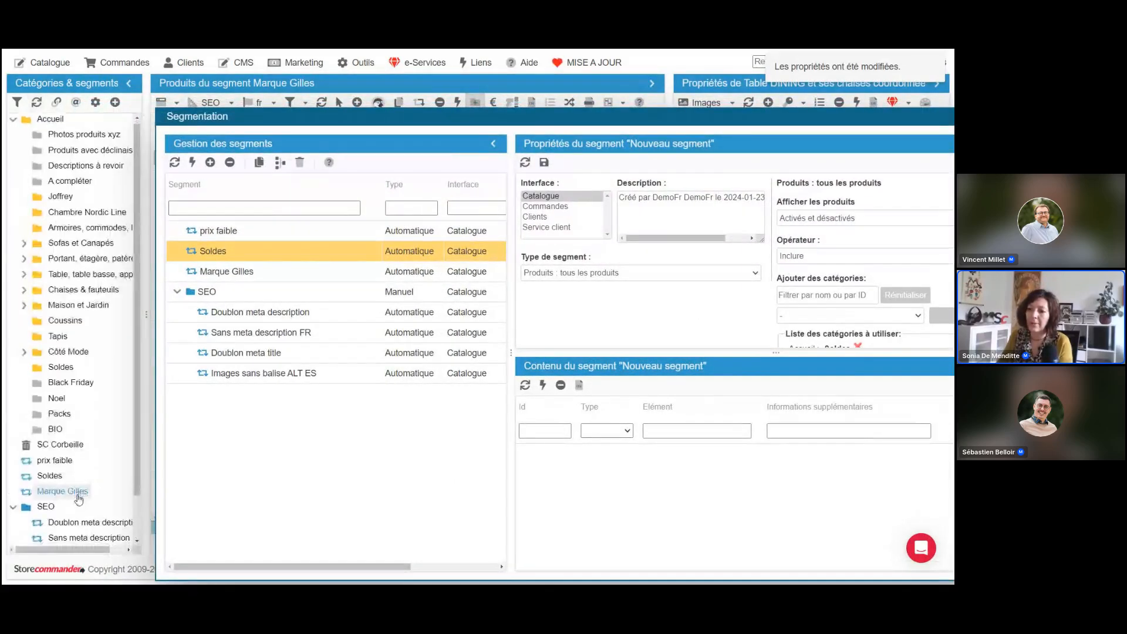
scroll(79, 499, "down", 1)
scroll(79, 498, "down", 1)
left_click(49, 427)
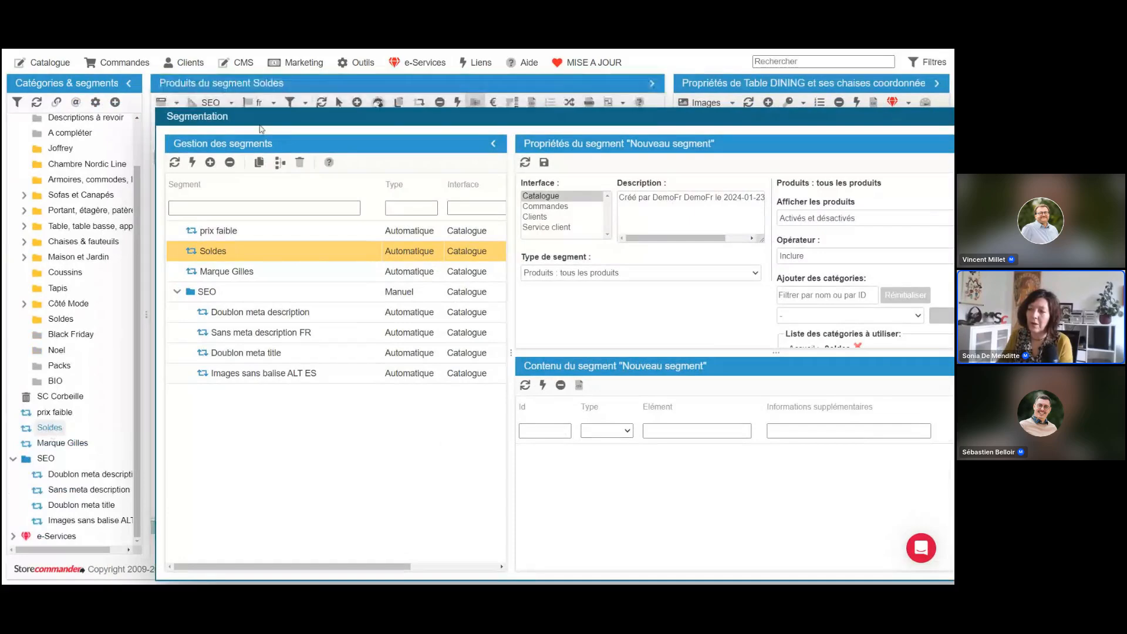
left_click_drag(295, 131, 471, 142)
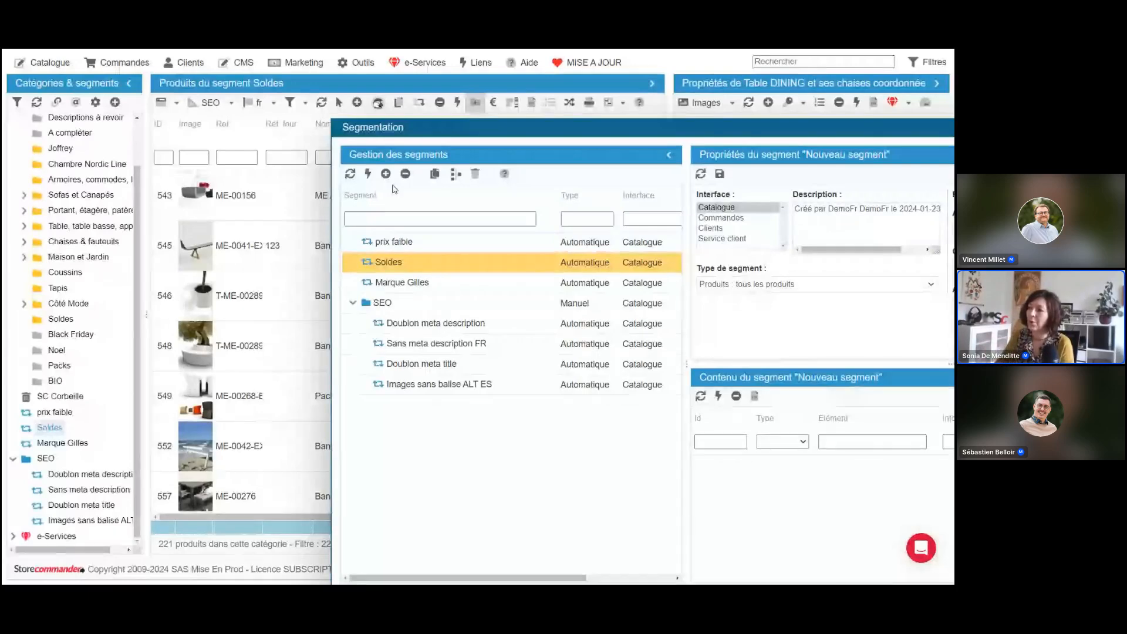
Create a sub-segment under "Soldes", name it "Soldes et Gilles" and set its type to Automatique.
left_click_drag(491, 134, 268, 123)
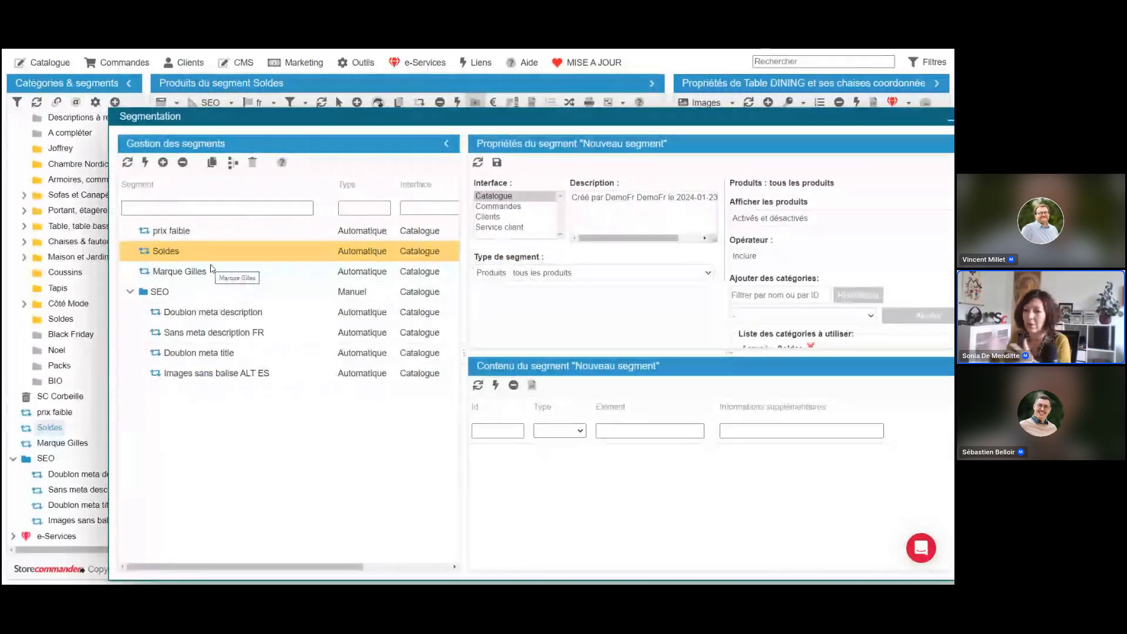
left_click(162, 164)
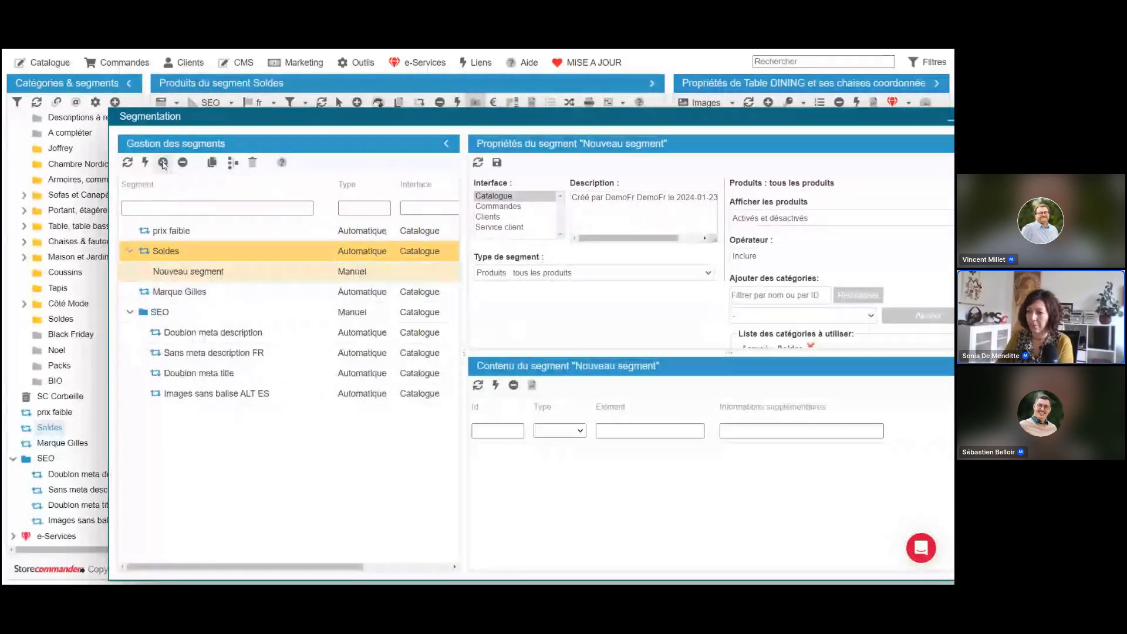
double_click(211, 272)
type("S")
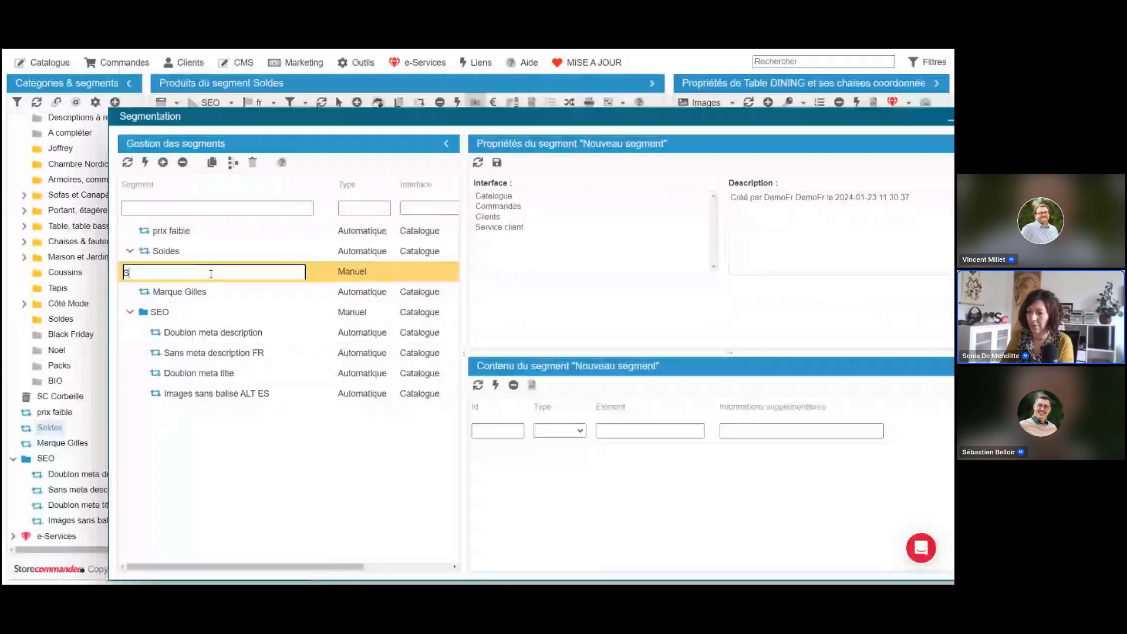
type("oldes et Gilles")
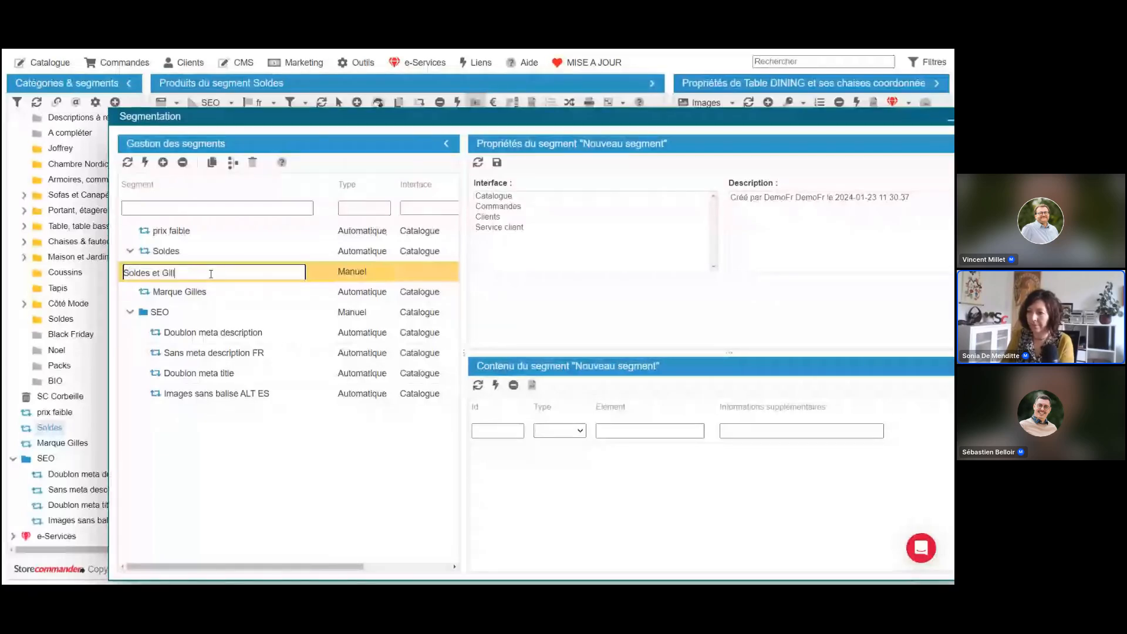
double_click(382, 272)
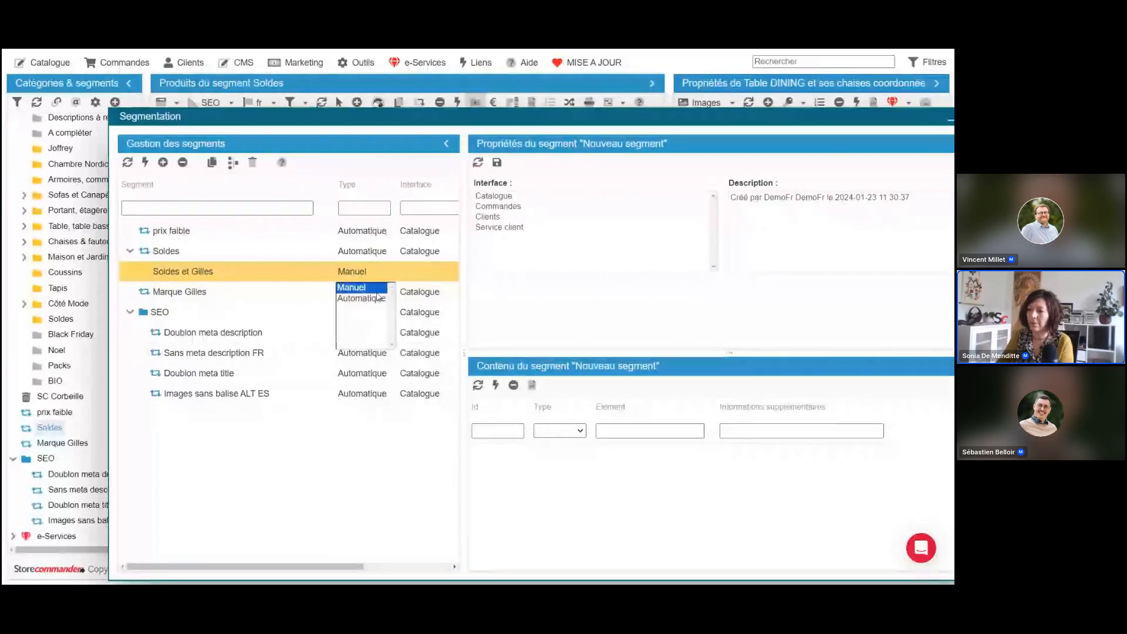
left_click(379, 297)
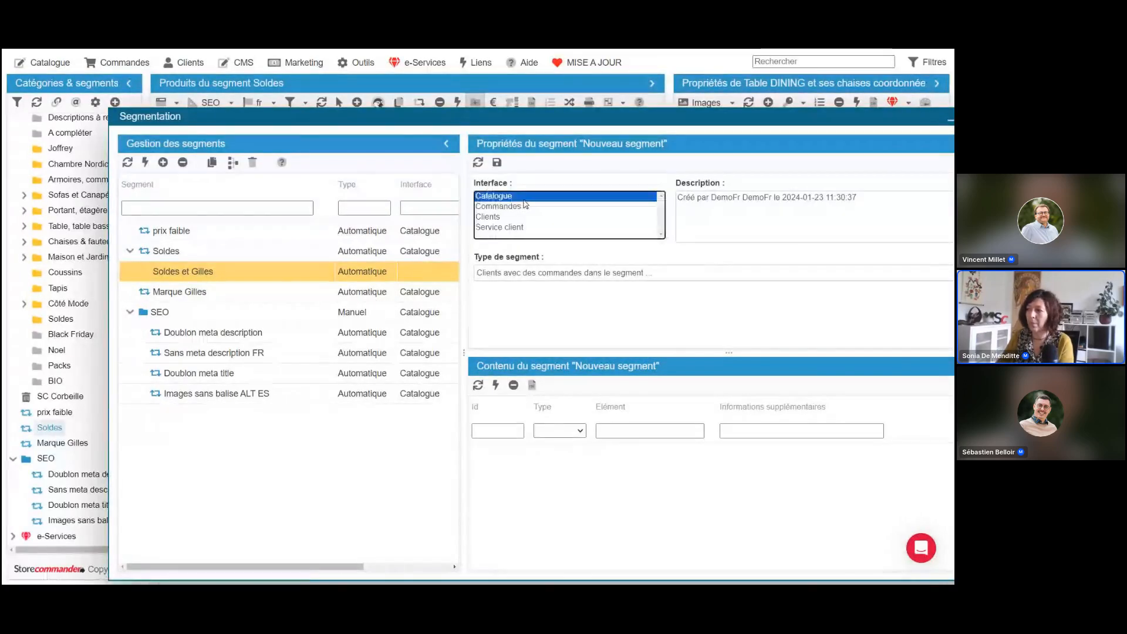
Assign the "Soldes et Gilles" segment to the Catalogue interface with the type "Regrouper des segments", and save its properties.
left_click(498, 164)
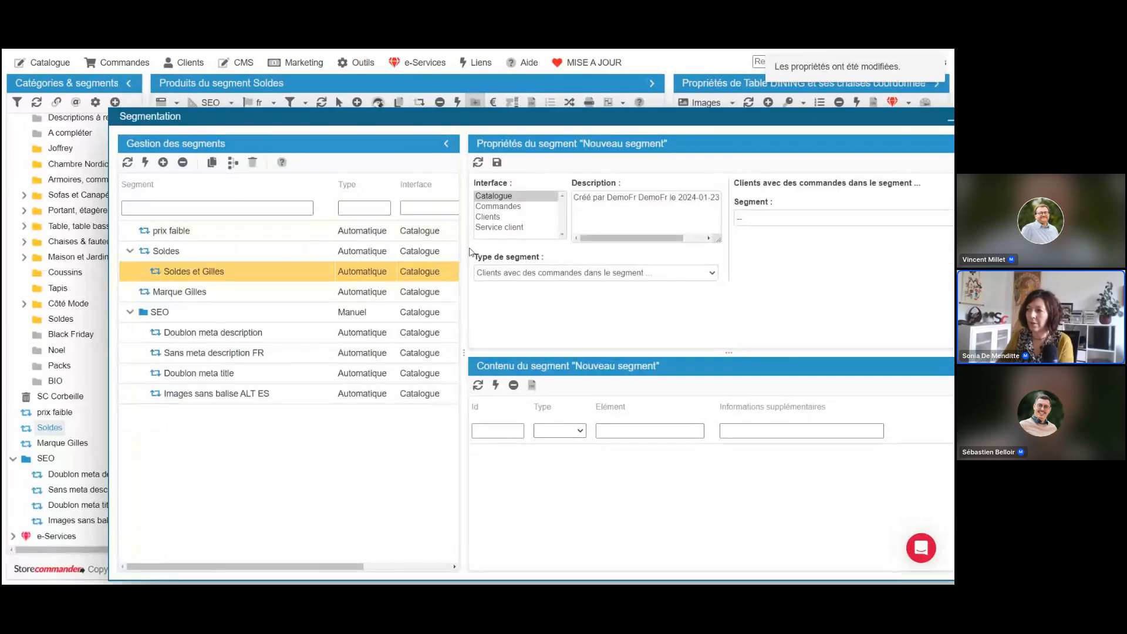
left_click_drag(468, 248, 369, 249)
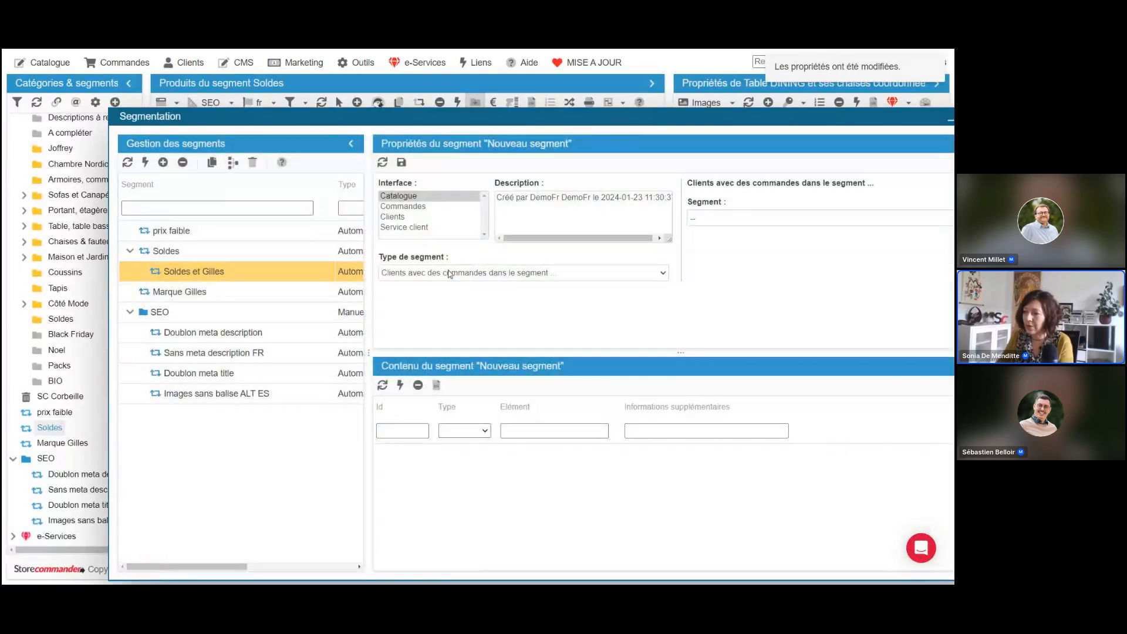
left_click(449, 273)
scroll(511, 391, "down", 15)
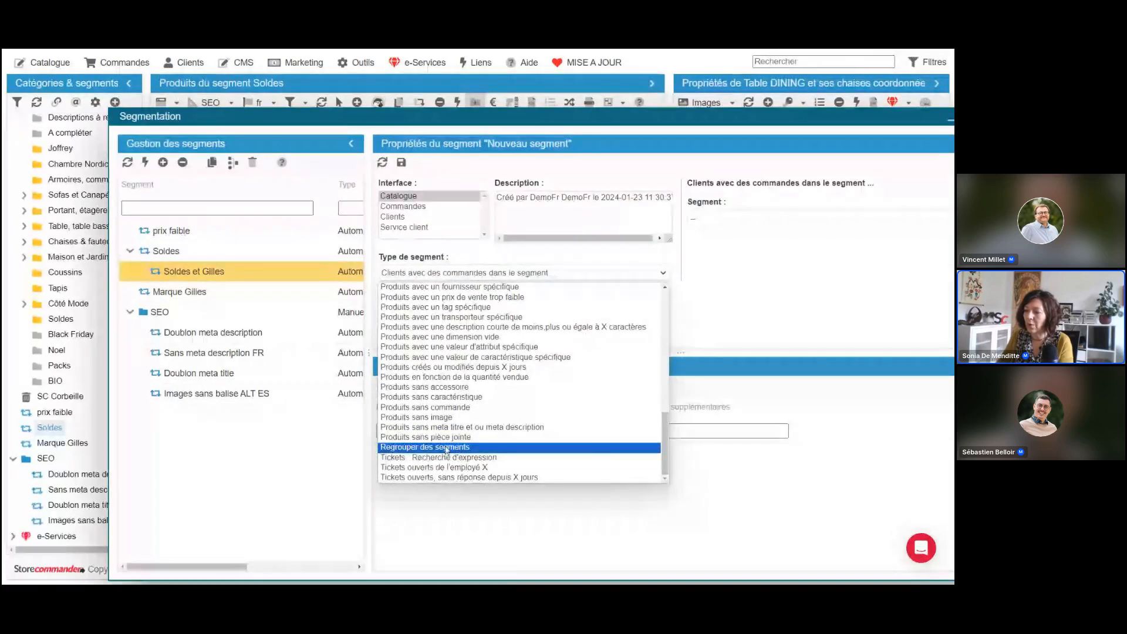
left_click(448, 448)
left_click(401, 162)
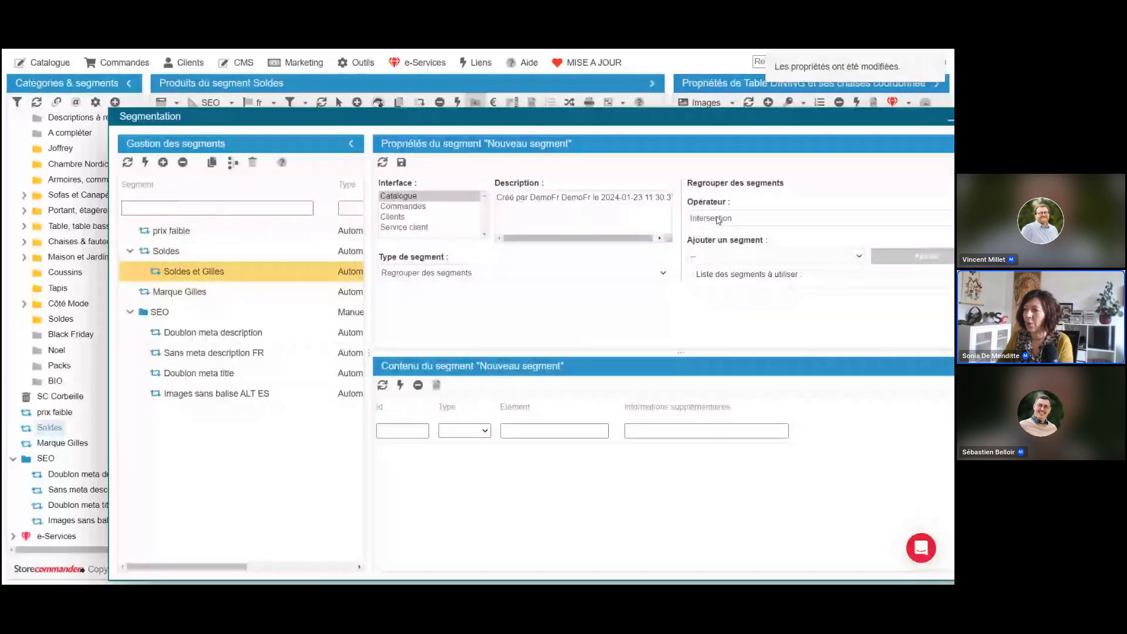
Set the "Soldes et Gilles" segment's operator to Intersection, add the "Marque Gilles" and "Soldes" segments to its list and save the properties.
left_click(718, 219)
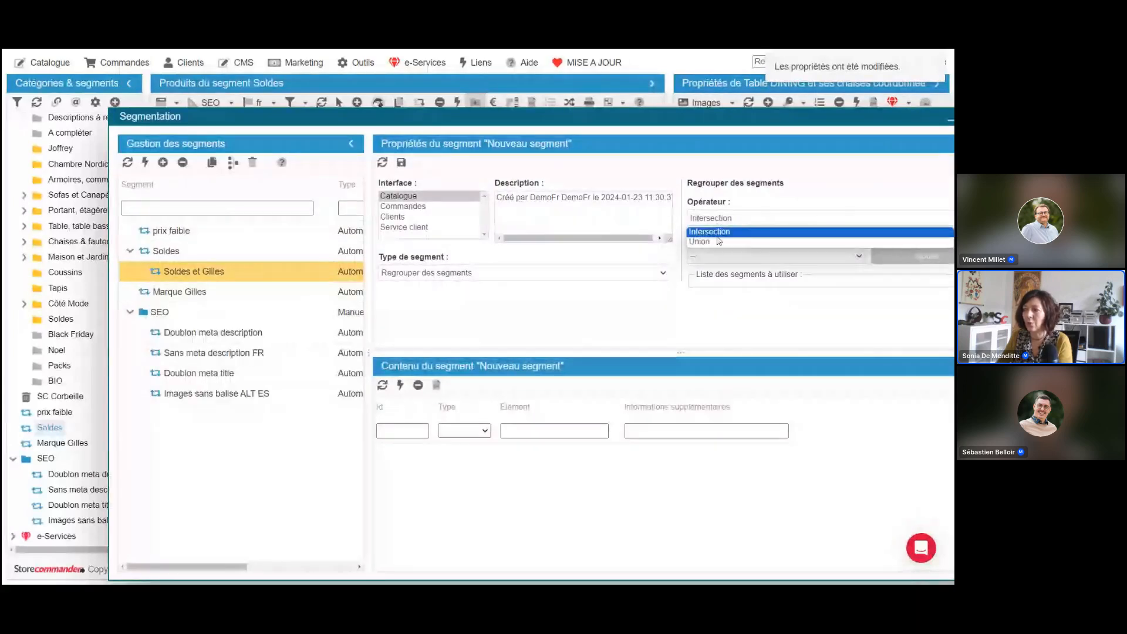
left_click(717, 233)
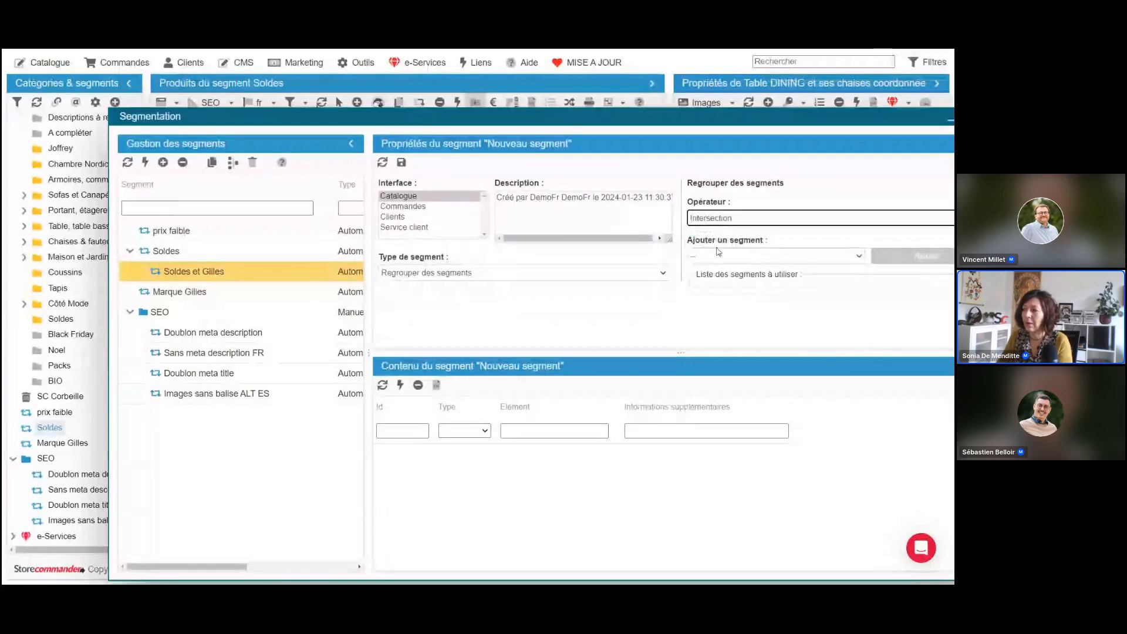
left_click(722, 257)
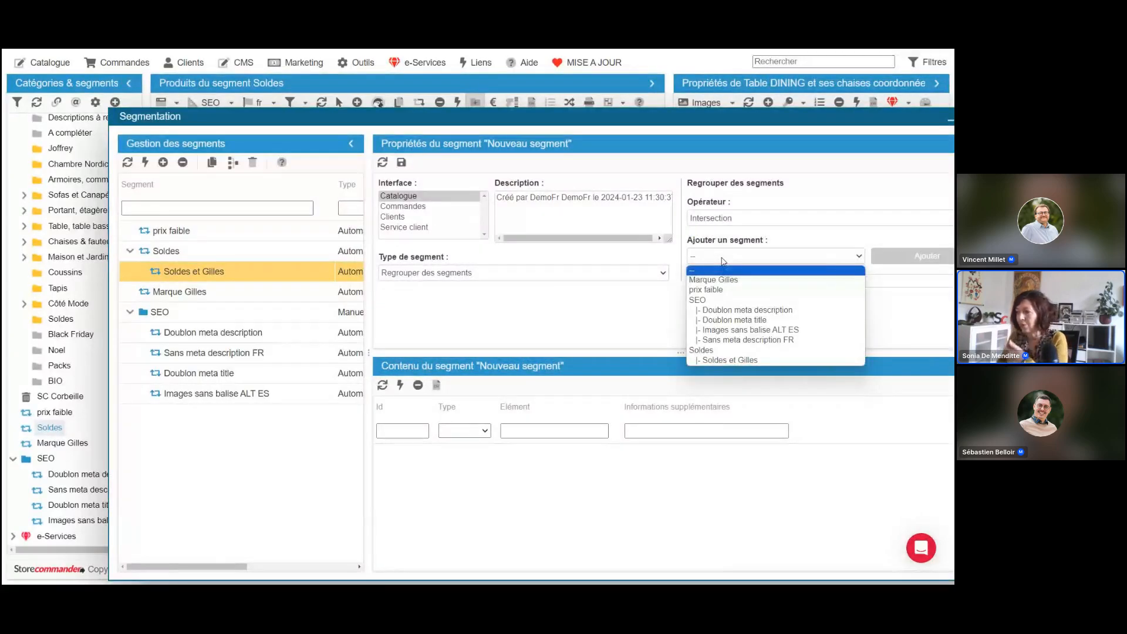
left_click(721, 280)
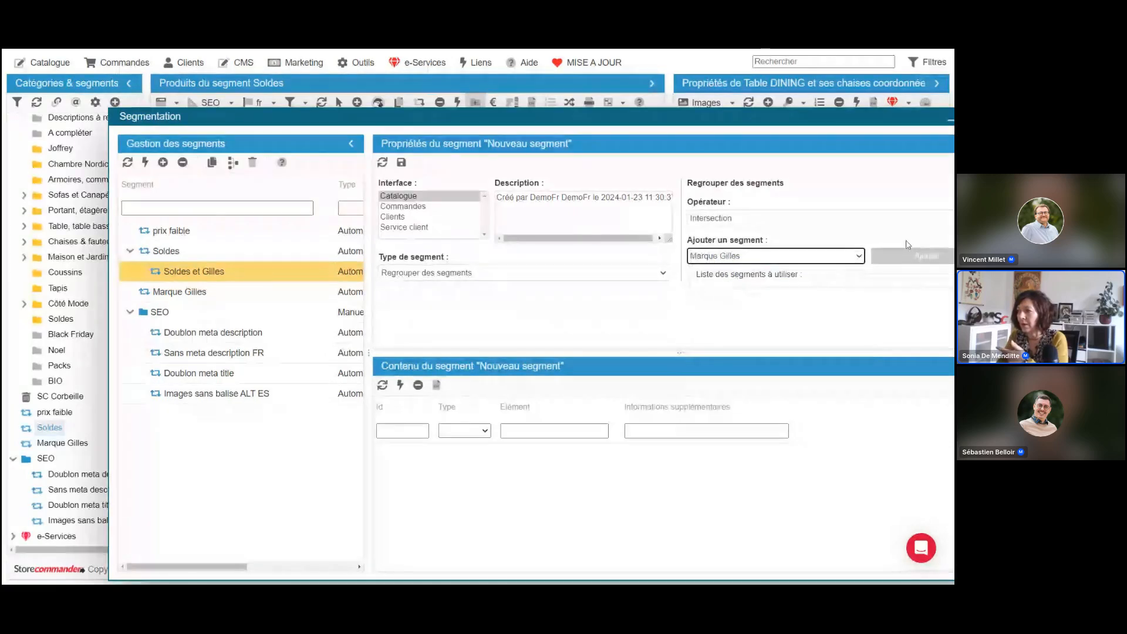
left_click(909, 254)
left_click(775, 256)
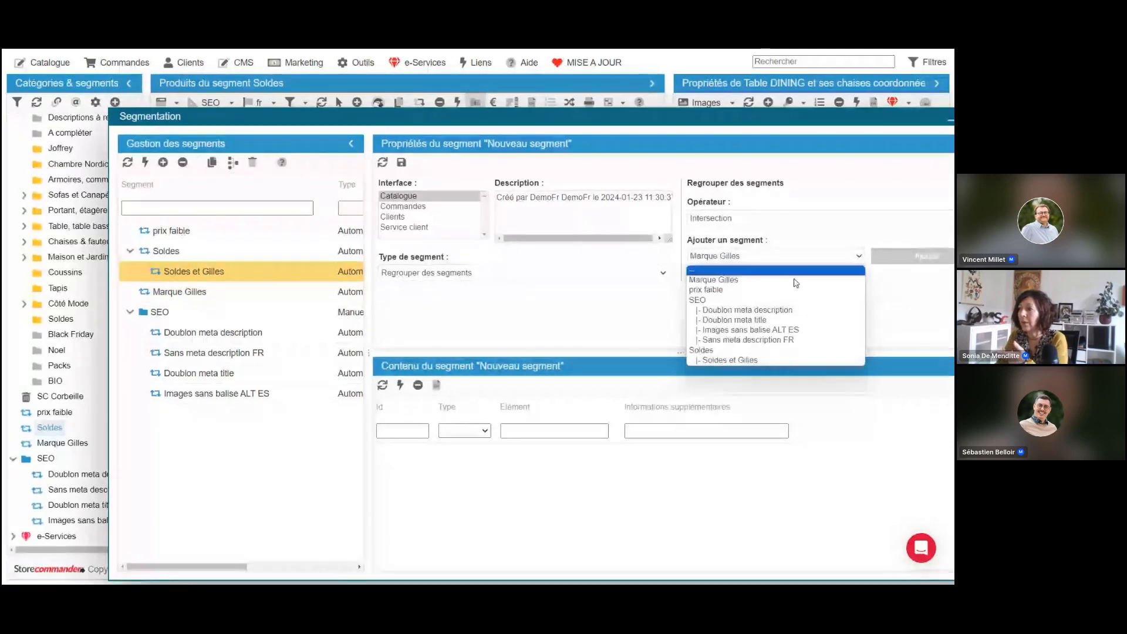
left_click(763, 350)
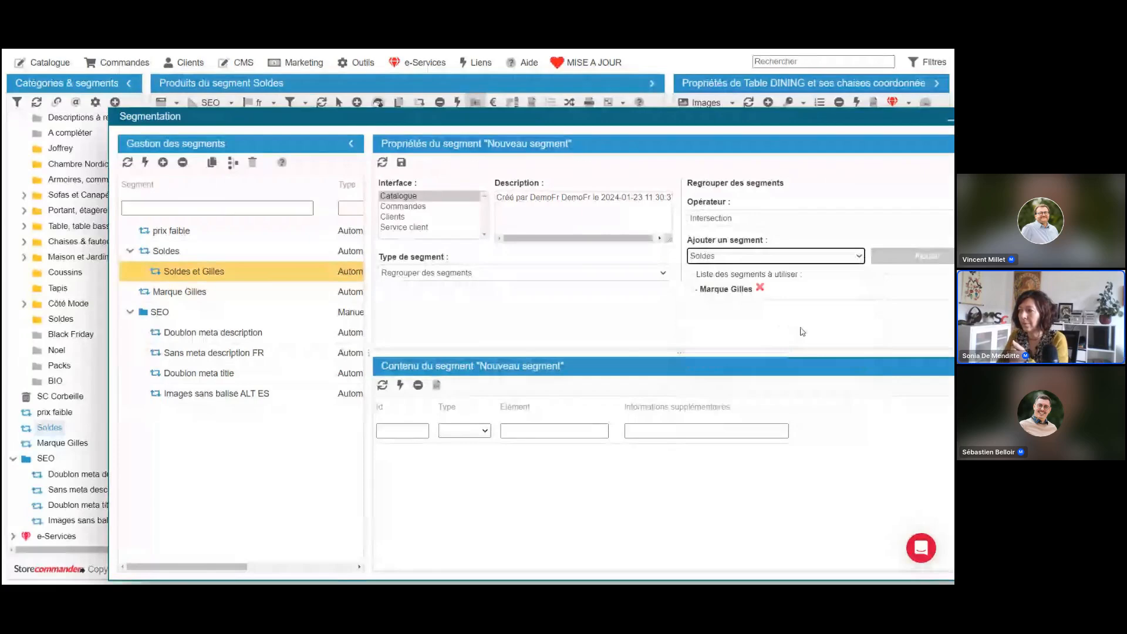
left_click(918, 257)
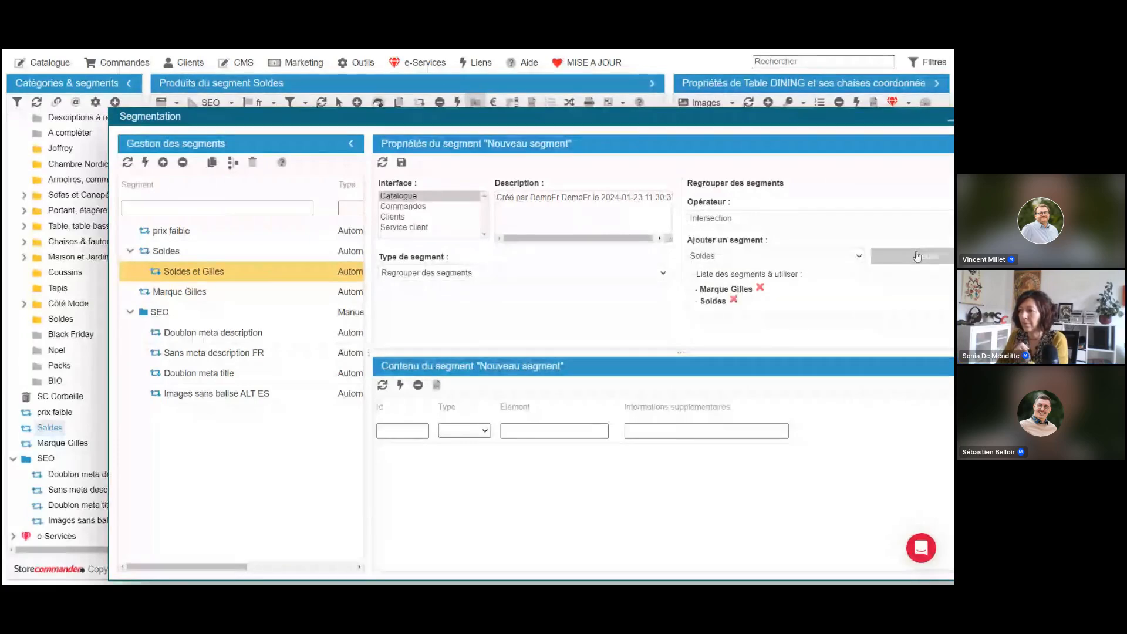
left_click(402, 163)
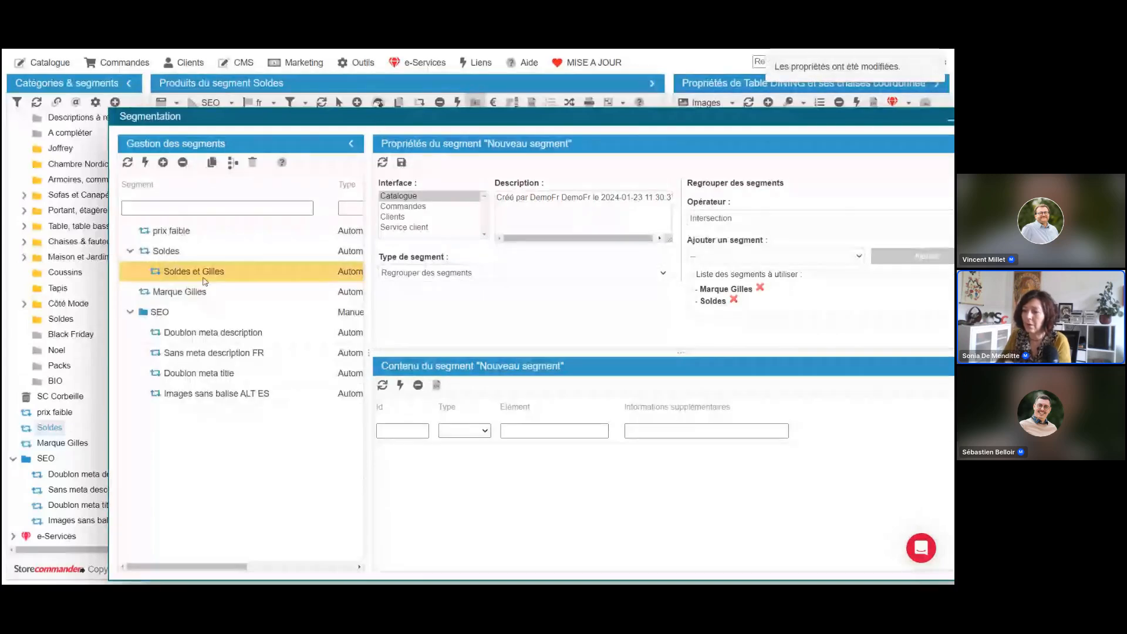
Move the "Soldes et Gilles" segment to the top level and nest the "Soldes" and "Marque Gilles" segments under it.
left_click_drag(194, 272, 200, 251)
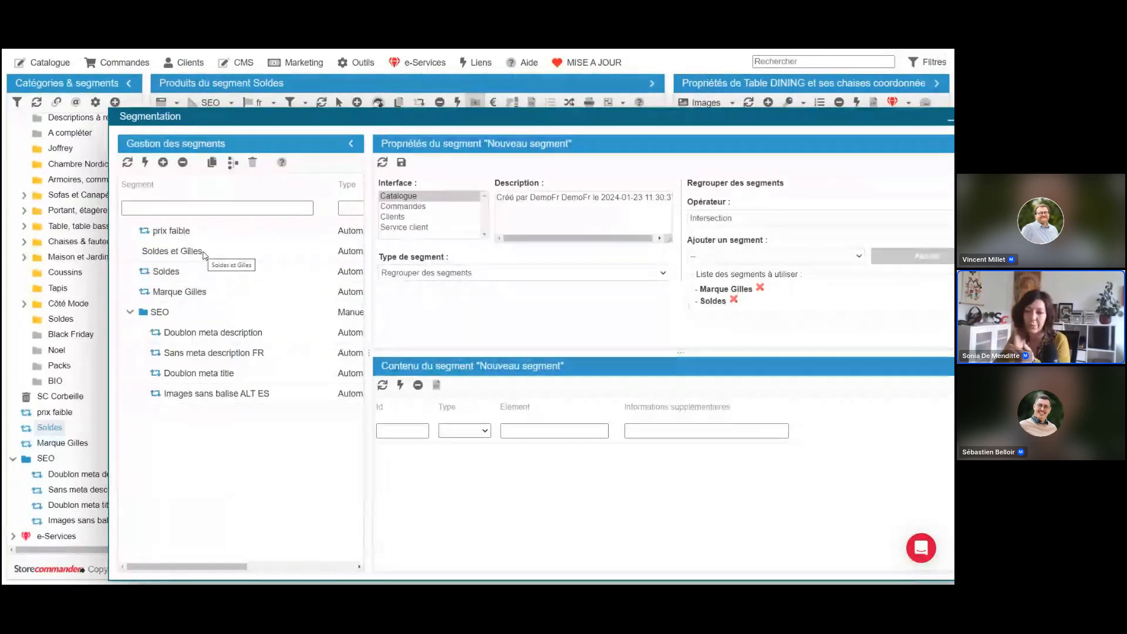
left_click_drag(203, 271, 211, 260)
left_click_drag(209, 289, 216, 260)
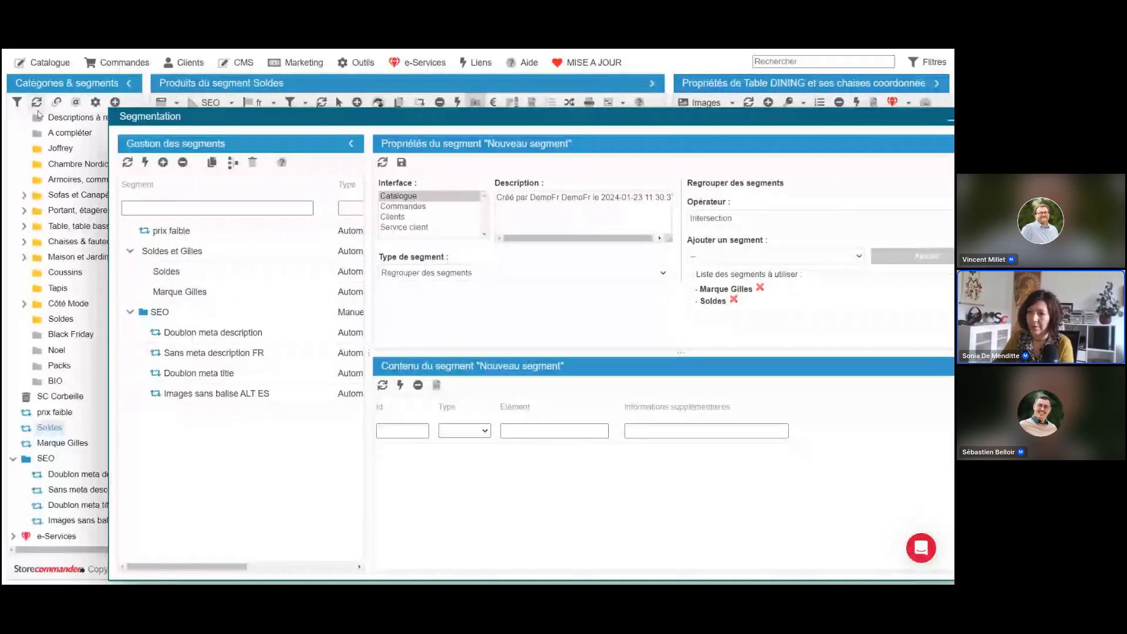
Shift the Segmentation window aside, display the products of the "Soldes et Gilles" segment and move the window back.
left_click_drag(229, 122, 387, 138)
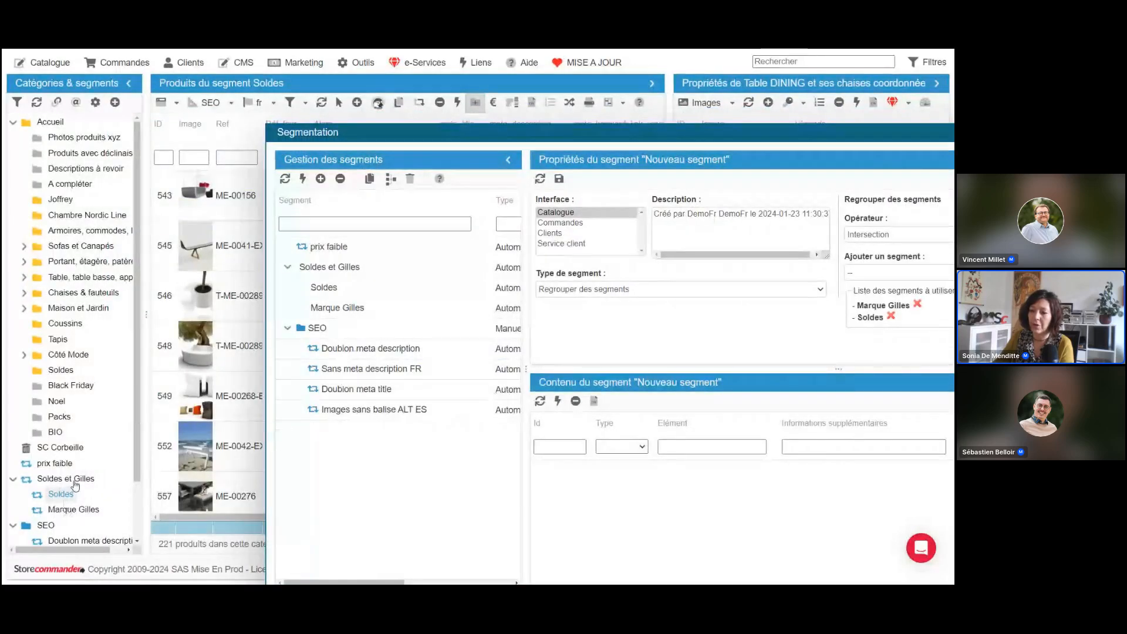
left_click(73, 479)
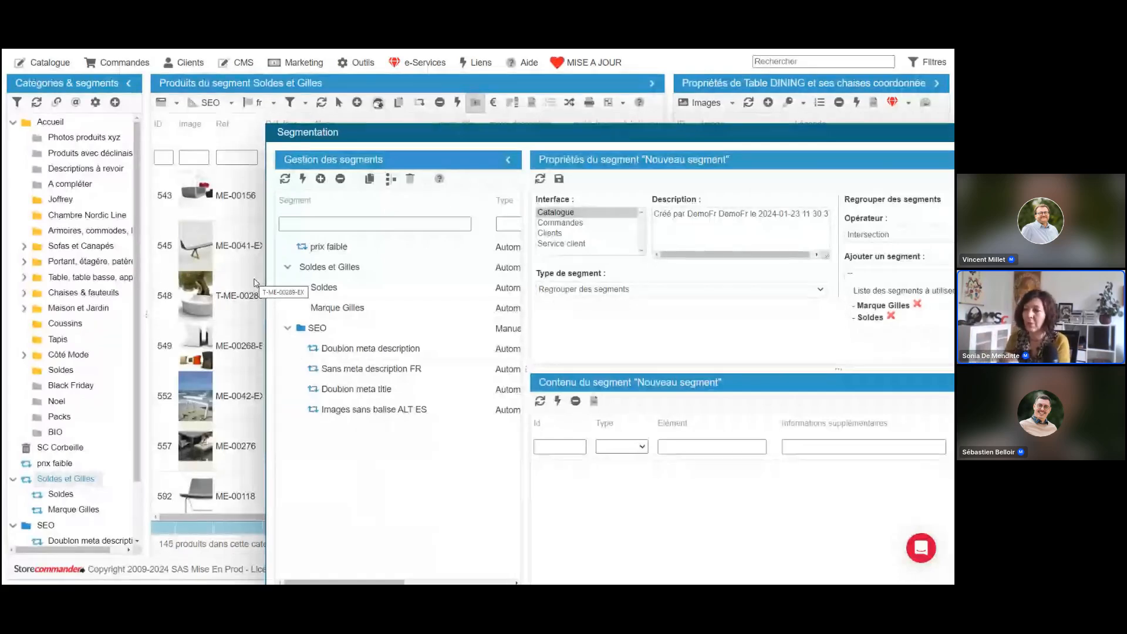
left_click_drag(371, 138, 227, 119)
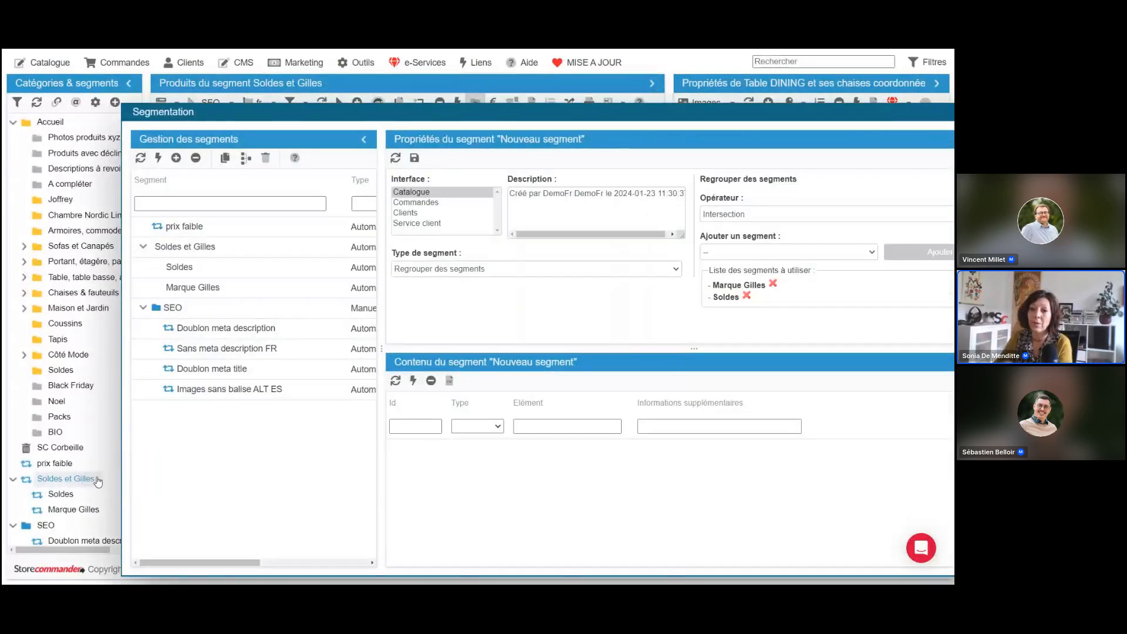
Create a new segment, place it at the top level just below "prix faible" and name it "Commandes".
left_click(177, 158)
left_click_drag(194, 409, 249, 243)
double_click(236, 247)
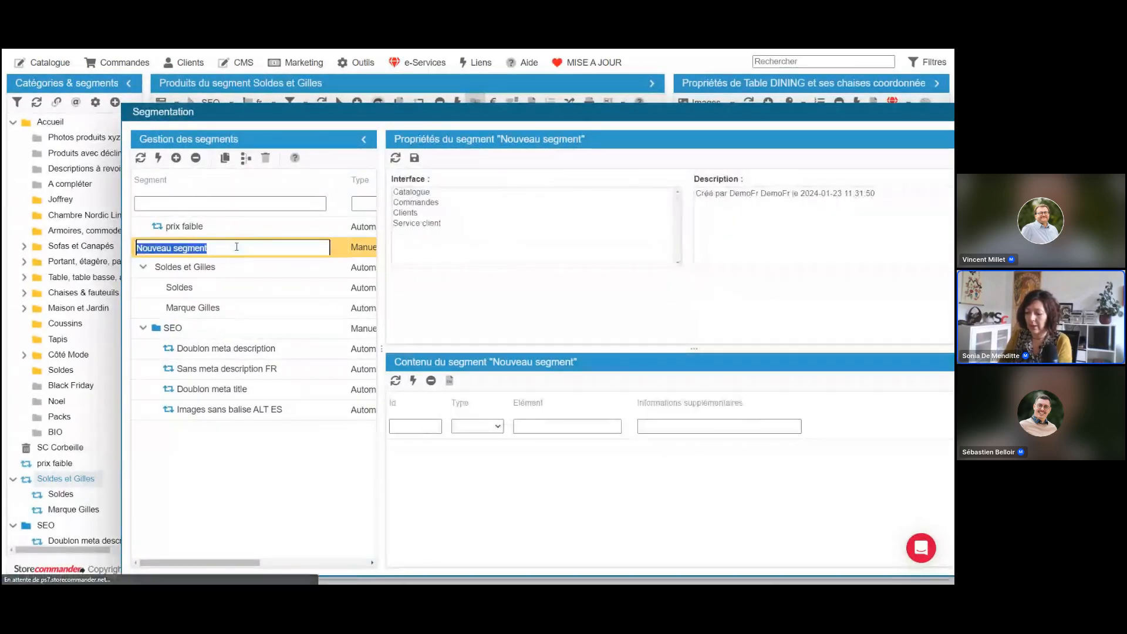
type("Commandes")
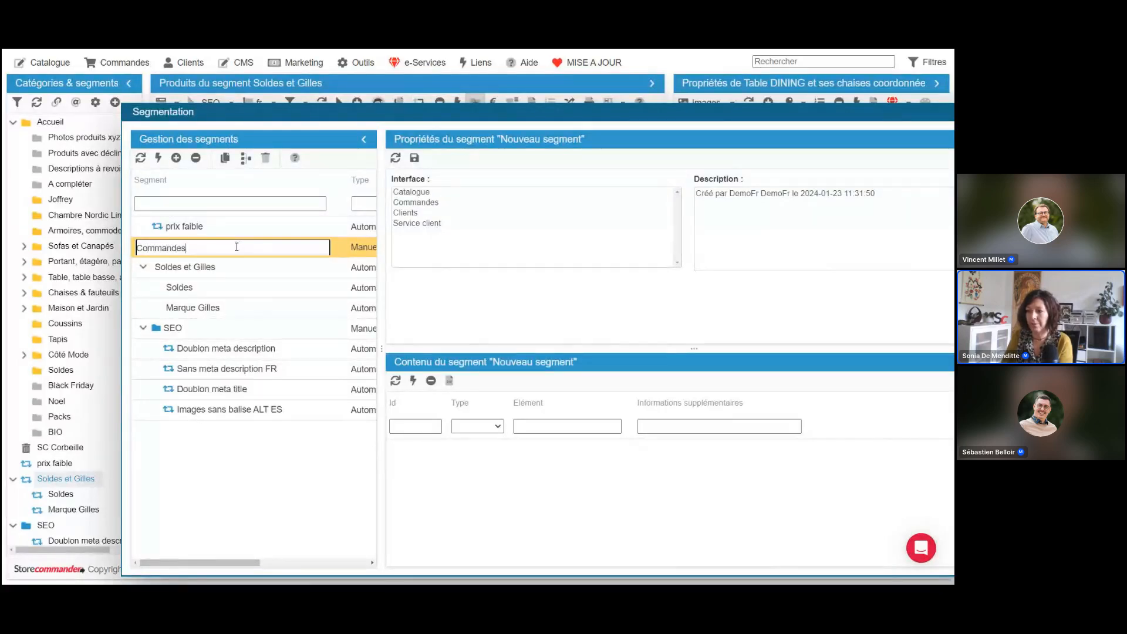
key("Return")
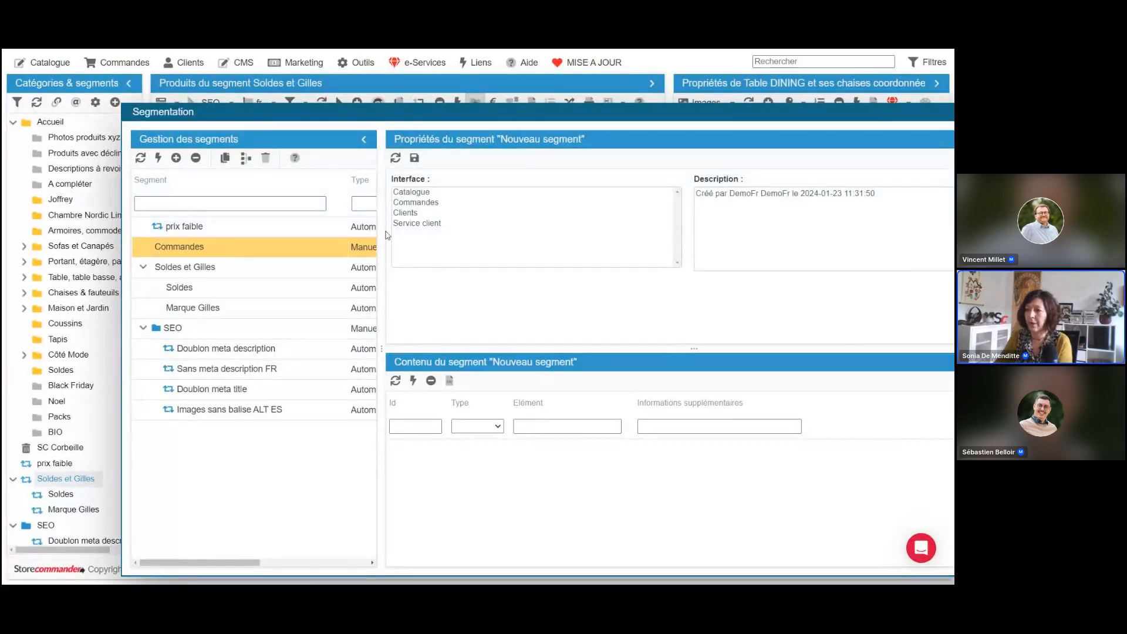
Assign the "Commandes" segment to the Commandes interface, save its properties and set its type to Automatique.
left_click(421, 201)
left_click(414, 158)
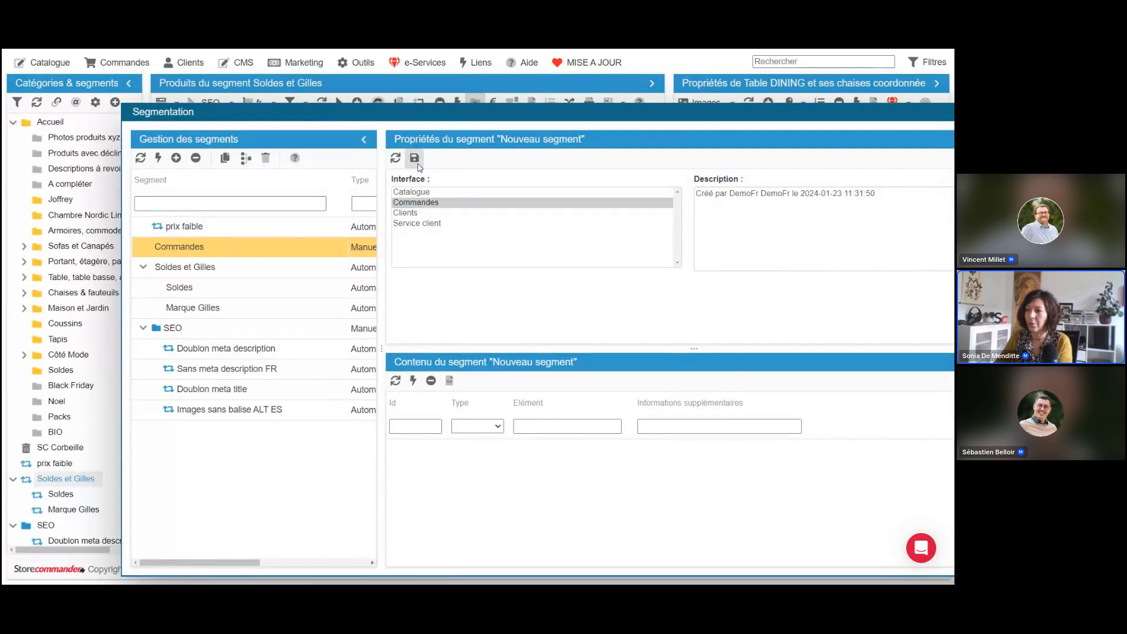
left_click(365, 247)
left_click(365, 278)
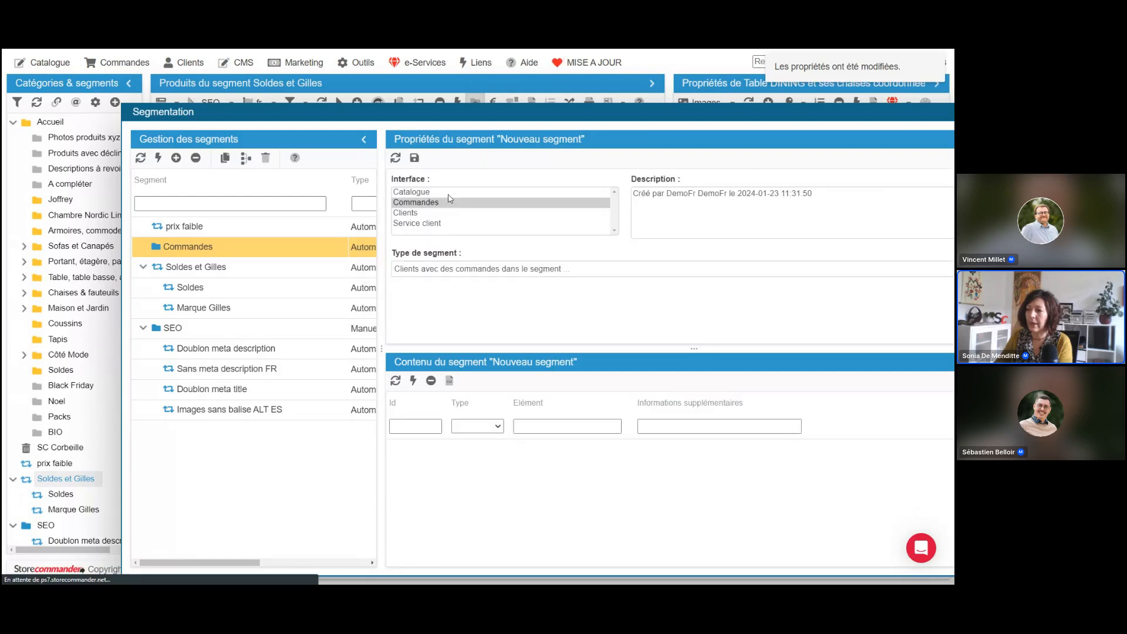
Set the "Commandes" segment type to "Commandes avec des produits du segment ...", choose "Soldes et Gilles" as its source segment and save.
left_click(468, 270)
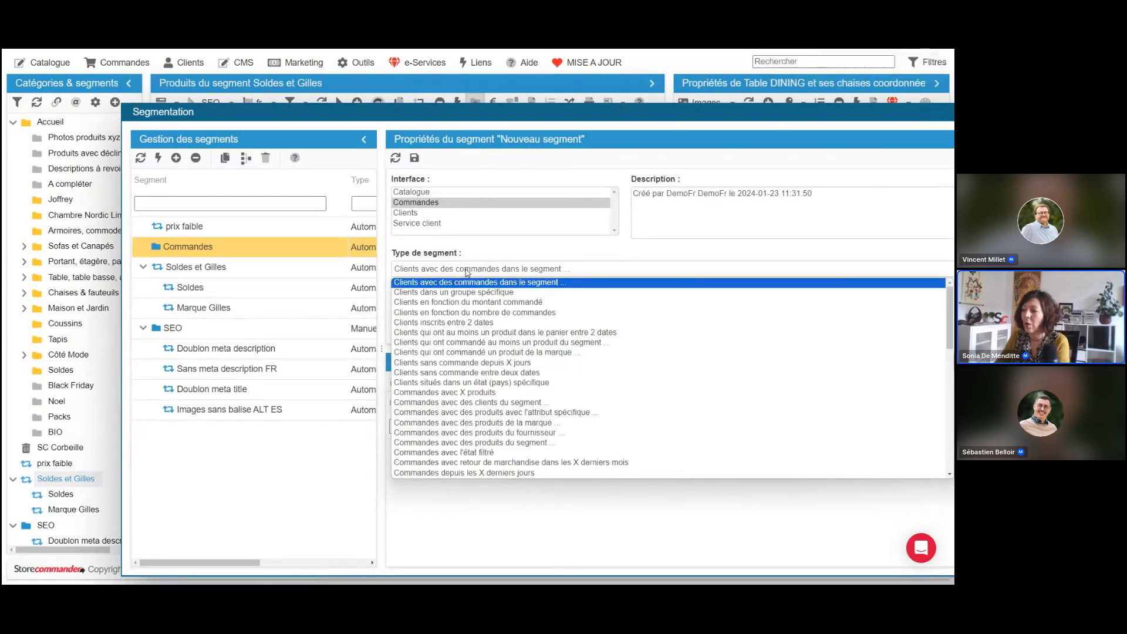
scroll(474, 305, "down", 3)
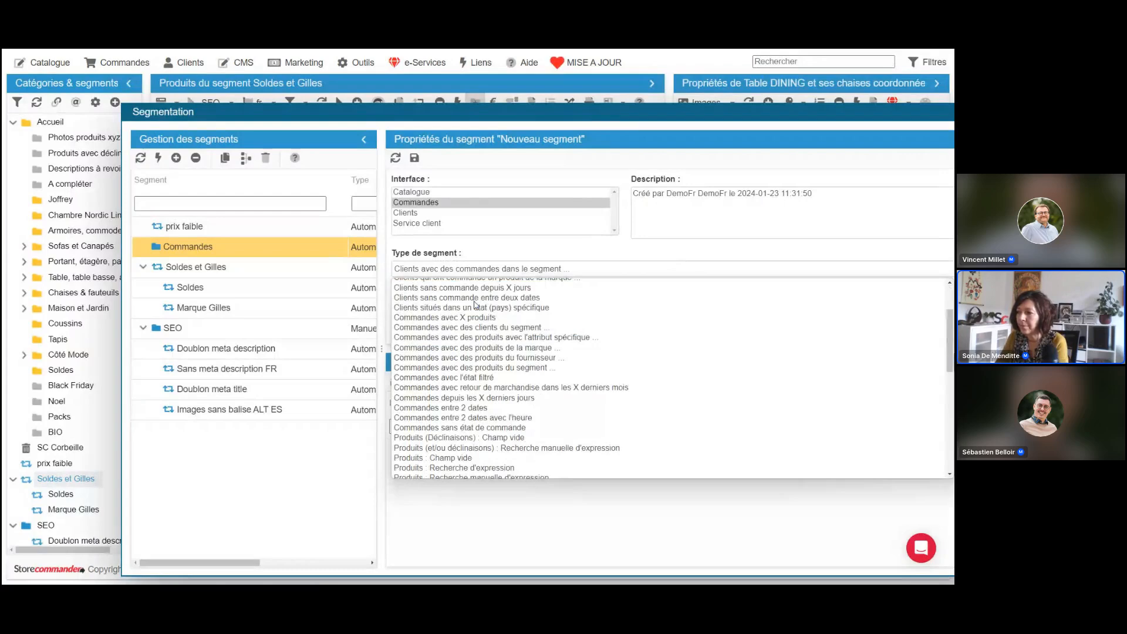
scroll(475, 304, "down", 1)
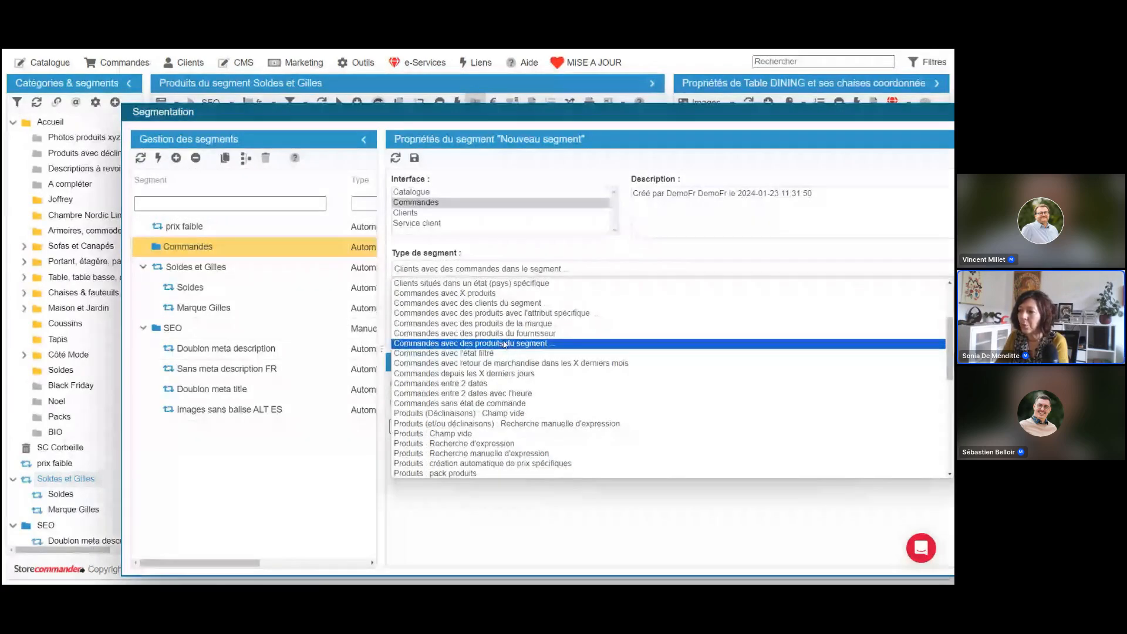
left_click(488, 343)
left_click(414, 159)
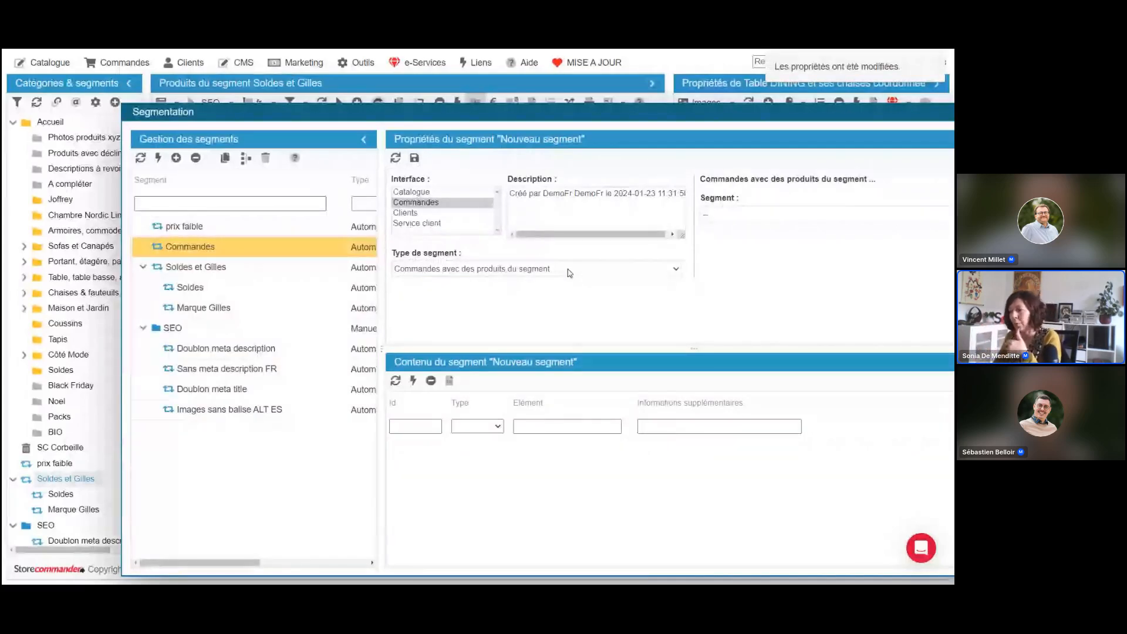
left_click(752, 215)
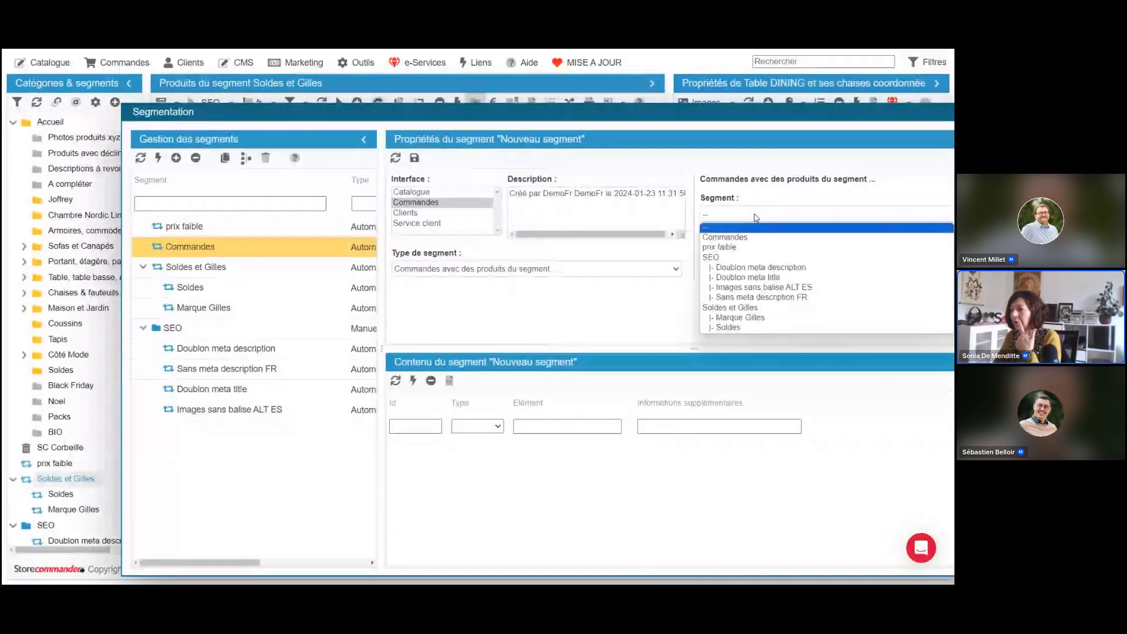
left_click(771, 308)
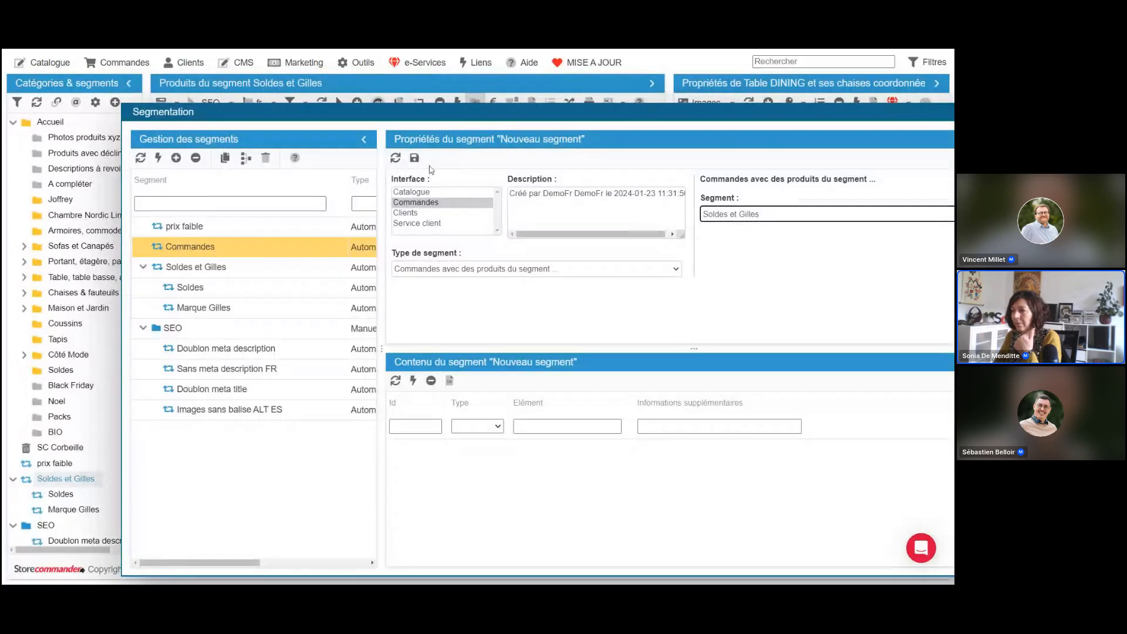
left_click(414, 158)
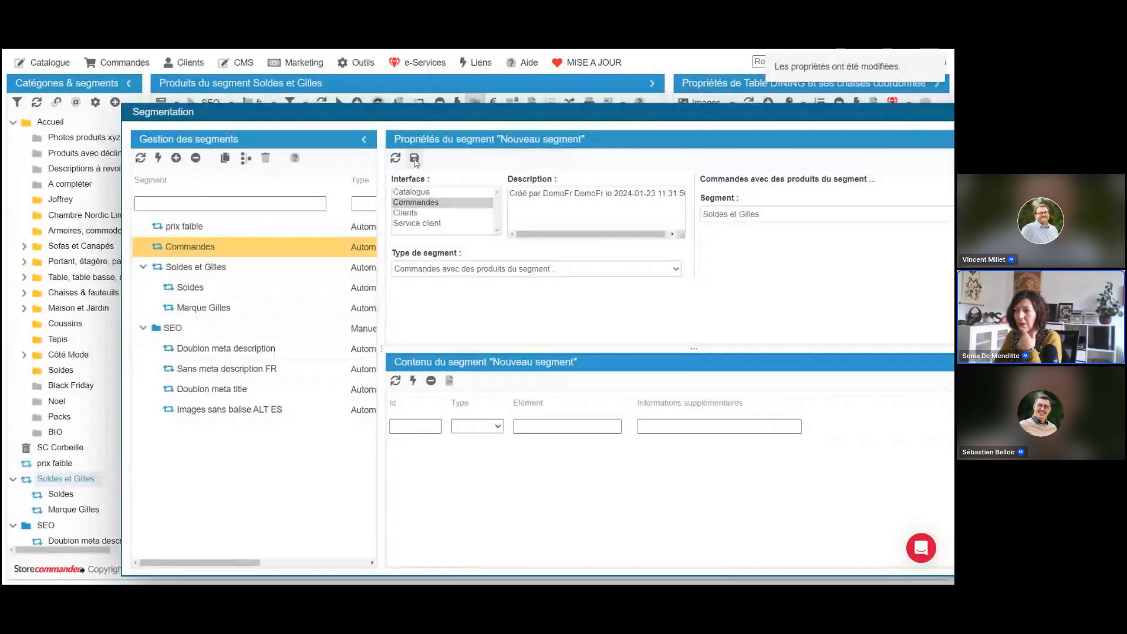
left_click(414, 159)
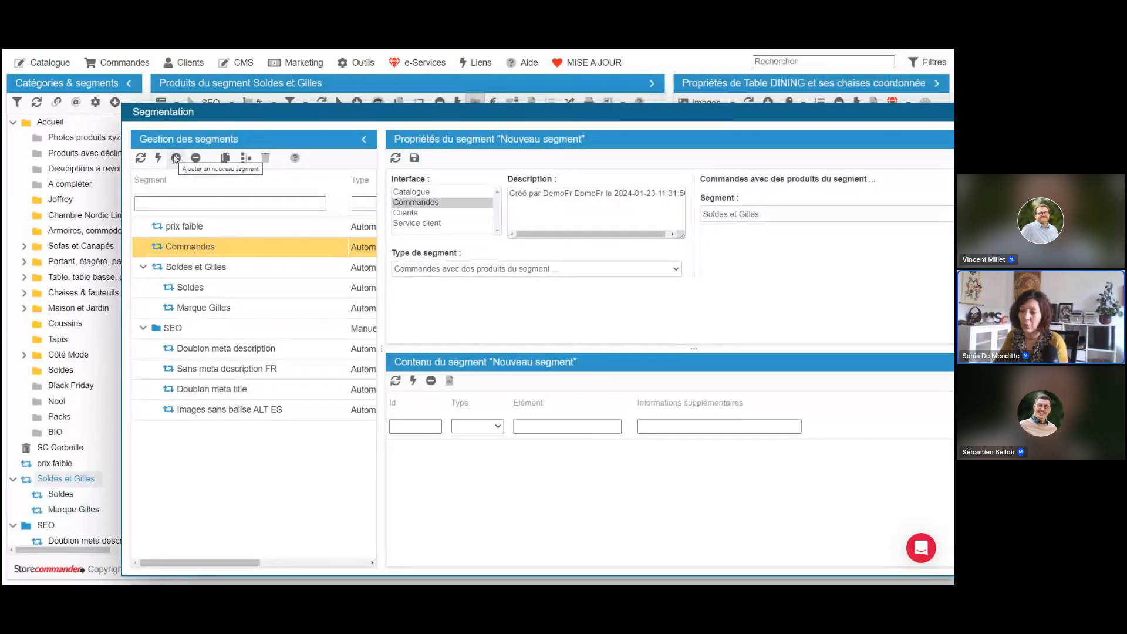
Create a new segment, move it to the top level above "Commandes", name it "Clients Gilles Soldés" and set its type to Automatique.
left_click(176, 158)
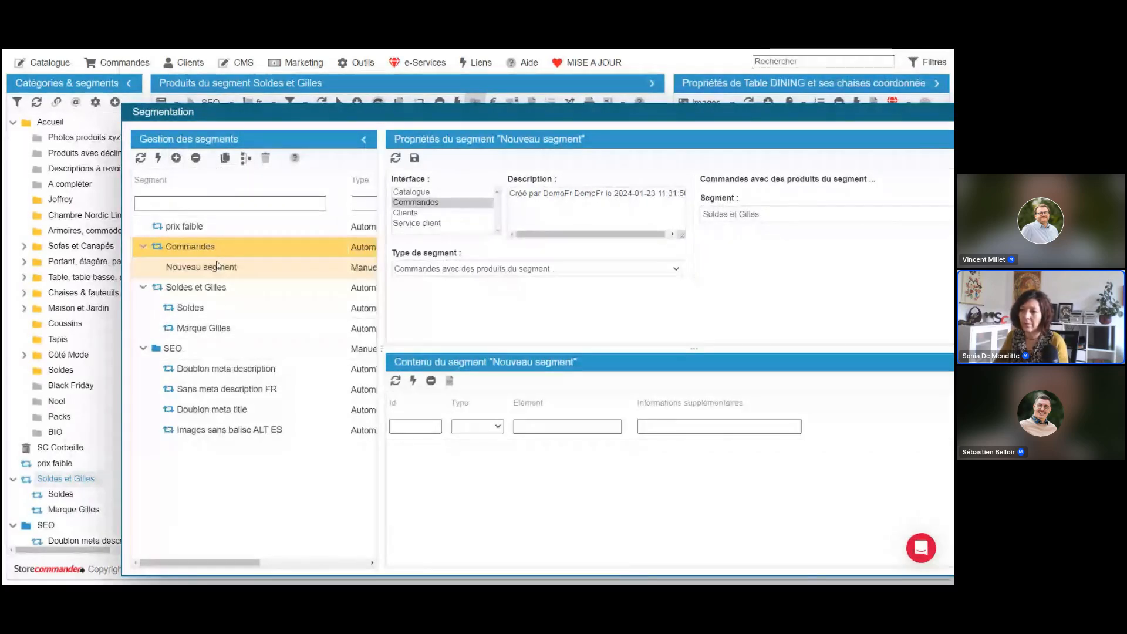
left_click_drag(216, 265, 224, 252)
double_click(224, 251)
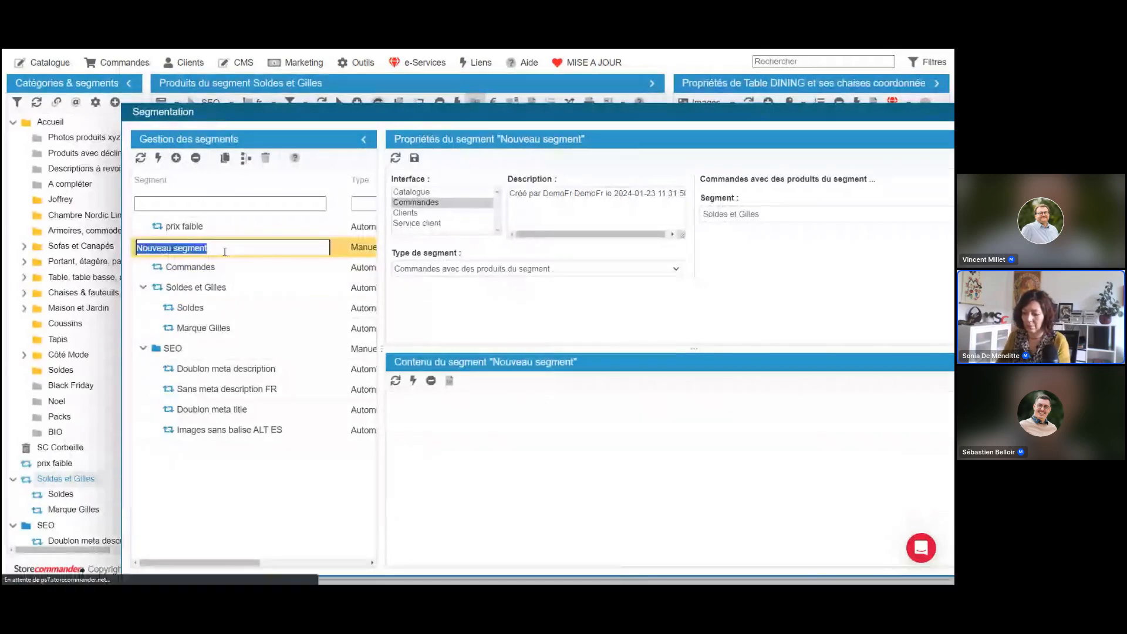
type("Clients Gi")
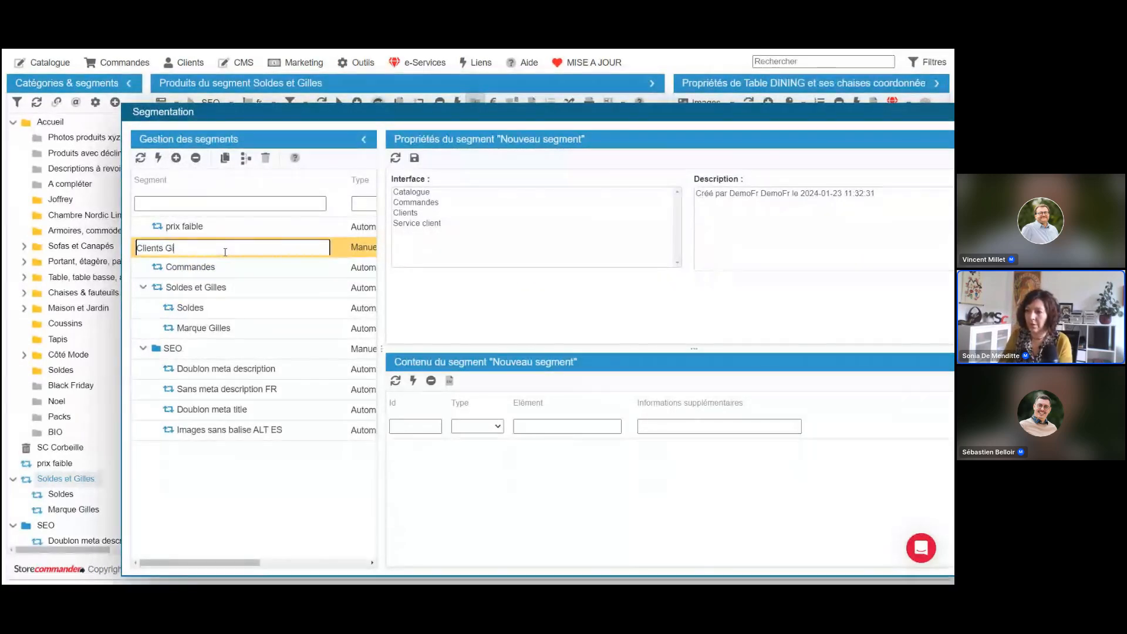
type("lles Sold")
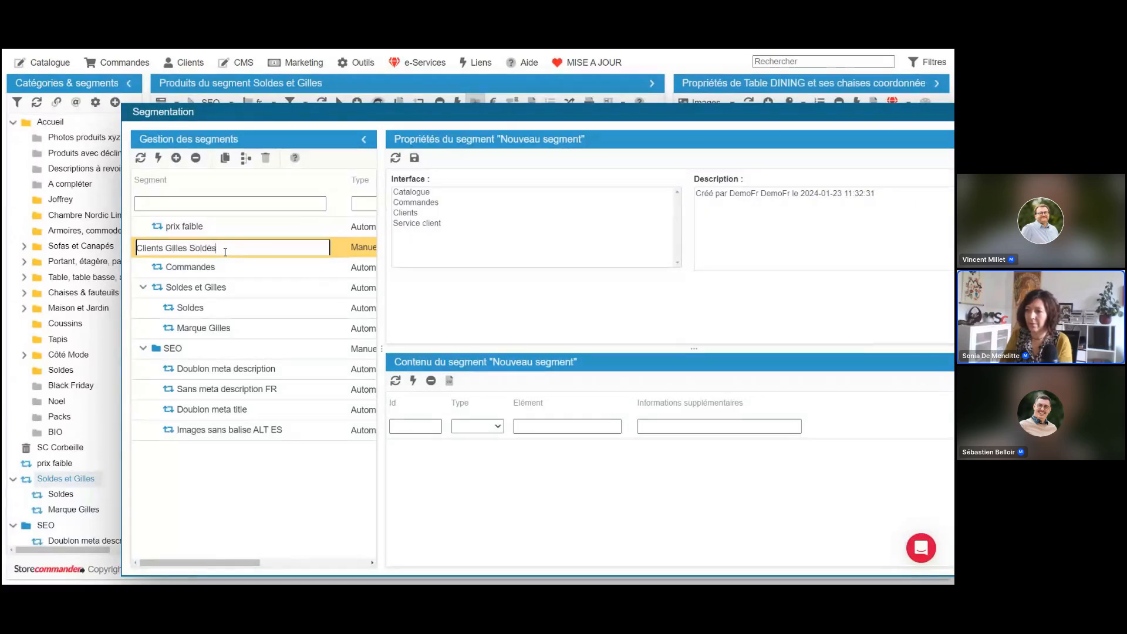
type("ès")
key("Return")
left_click(362, 251)
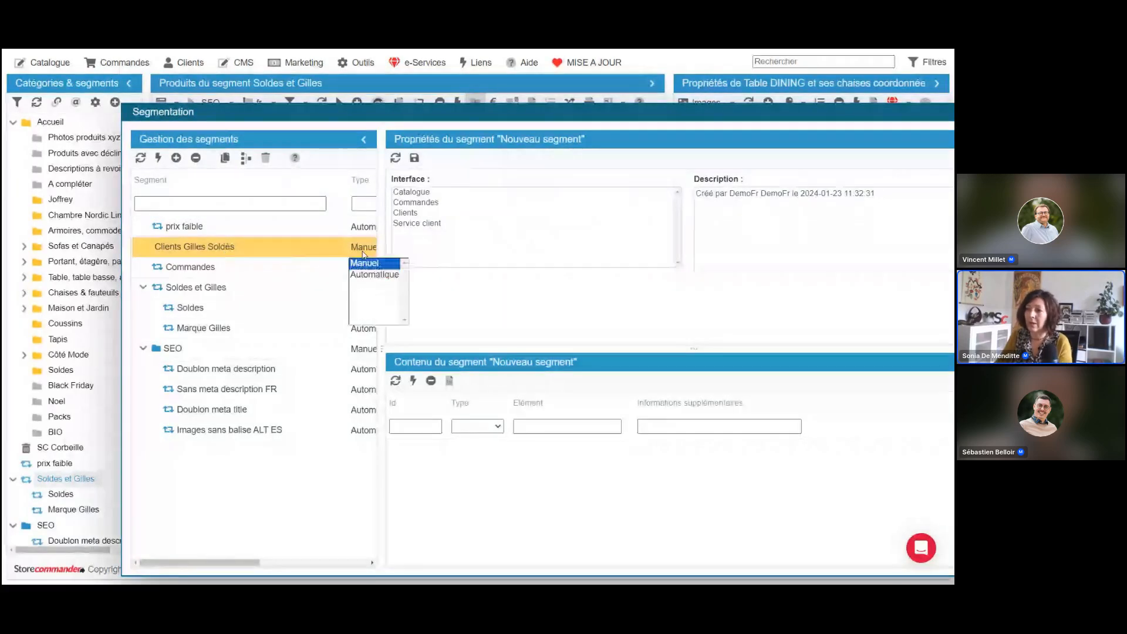
left_click(374, 274)
Assign "Clients Gilles Soldés" to the Clients interface, set its type to "Clients avec des commandes dans le segment ..." with source "Commandes", and save.
left_click(414, 214)
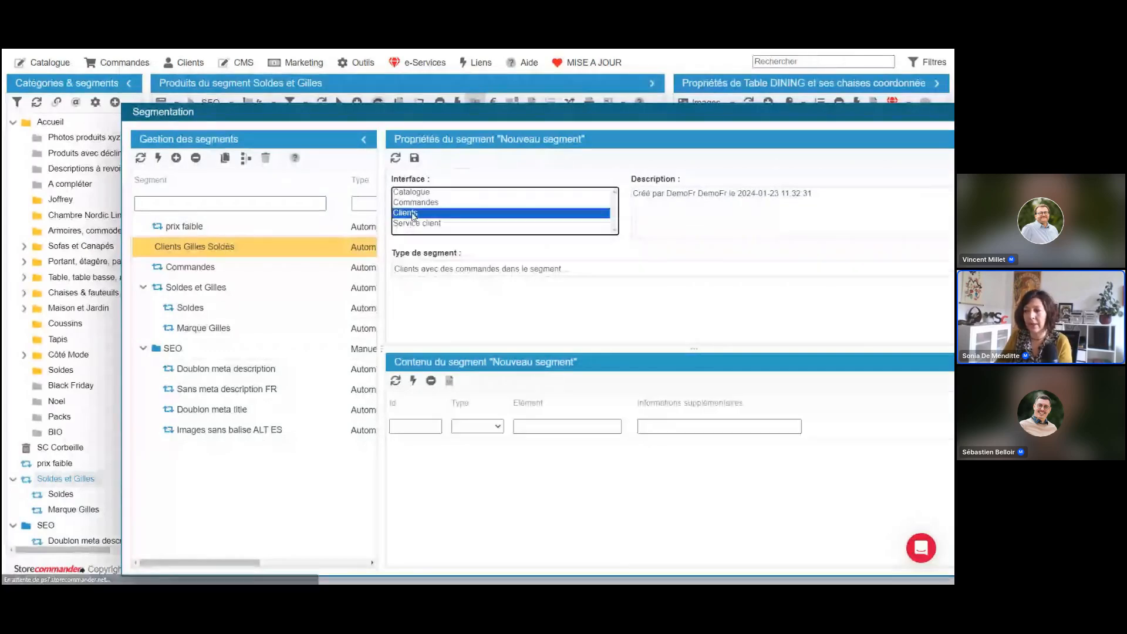
left_click(414, 158)
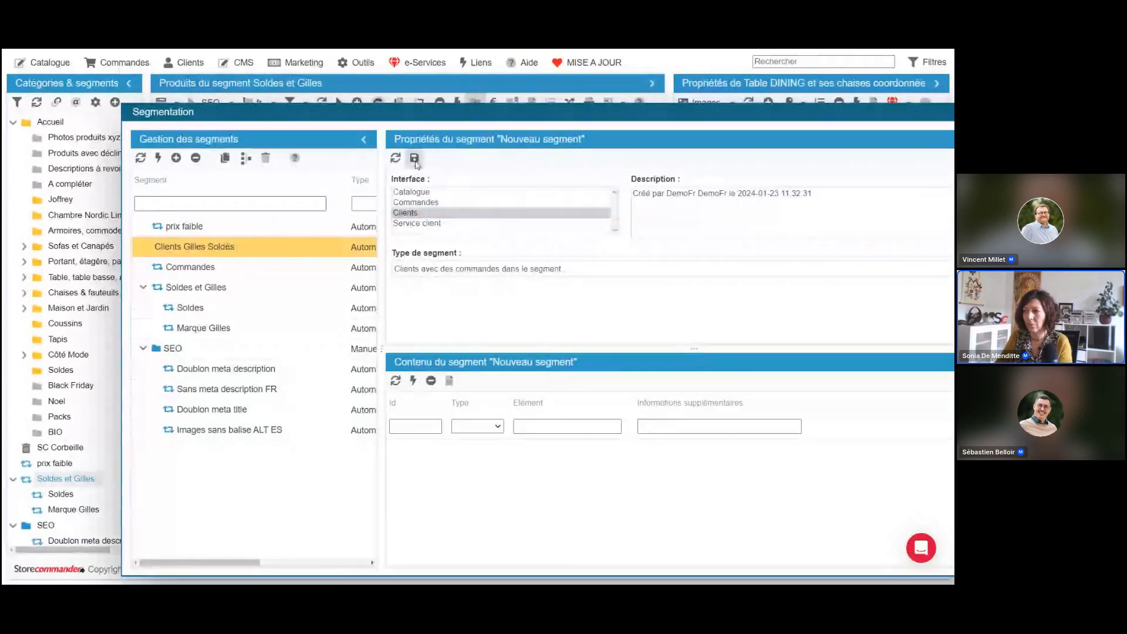
left_click(423, 269)
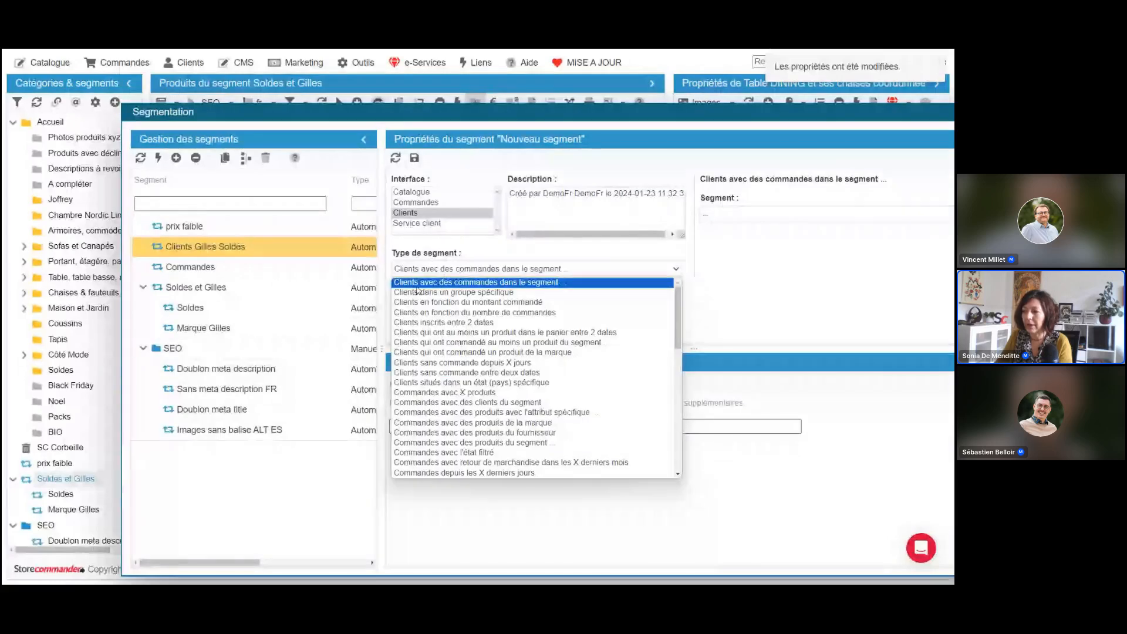
left_click(444, 283)
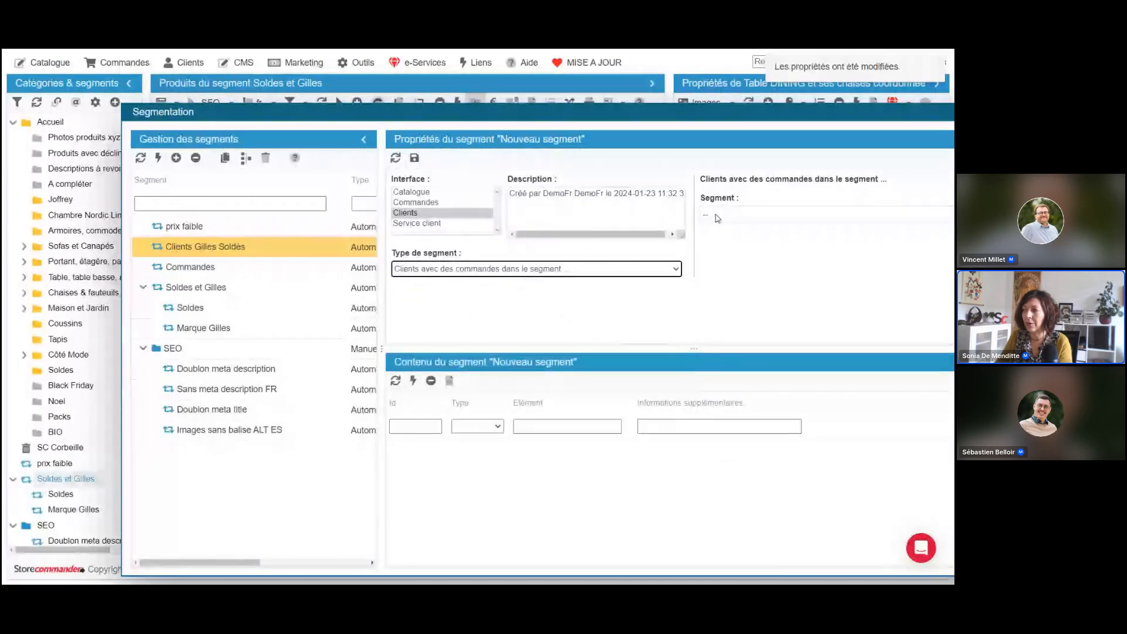
left_click(722, 215)
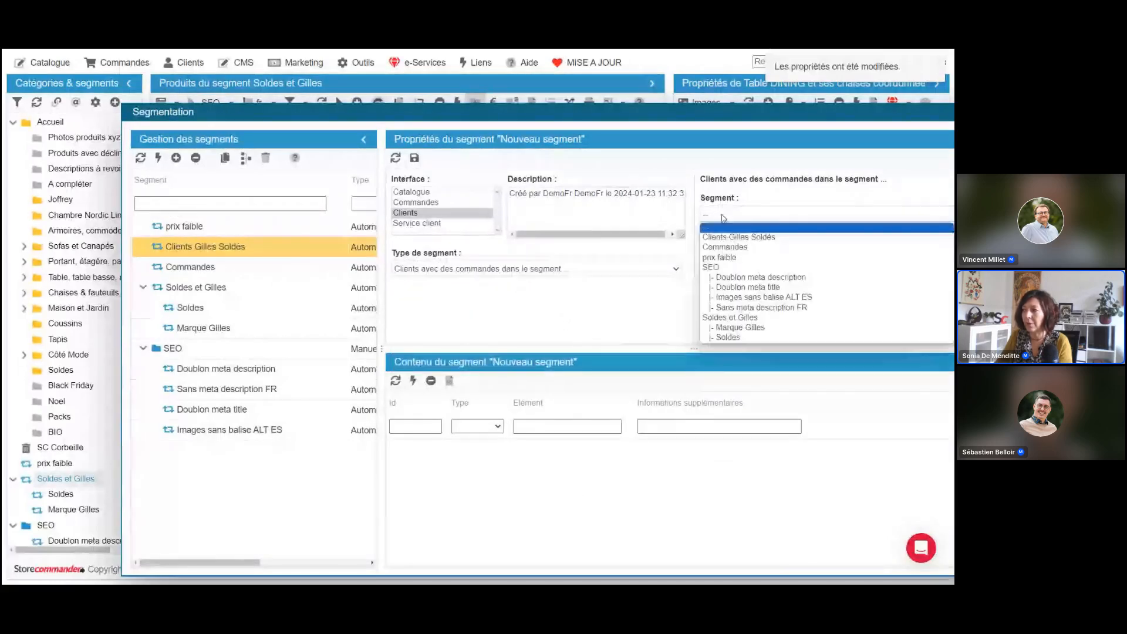
left_click(742, 247)
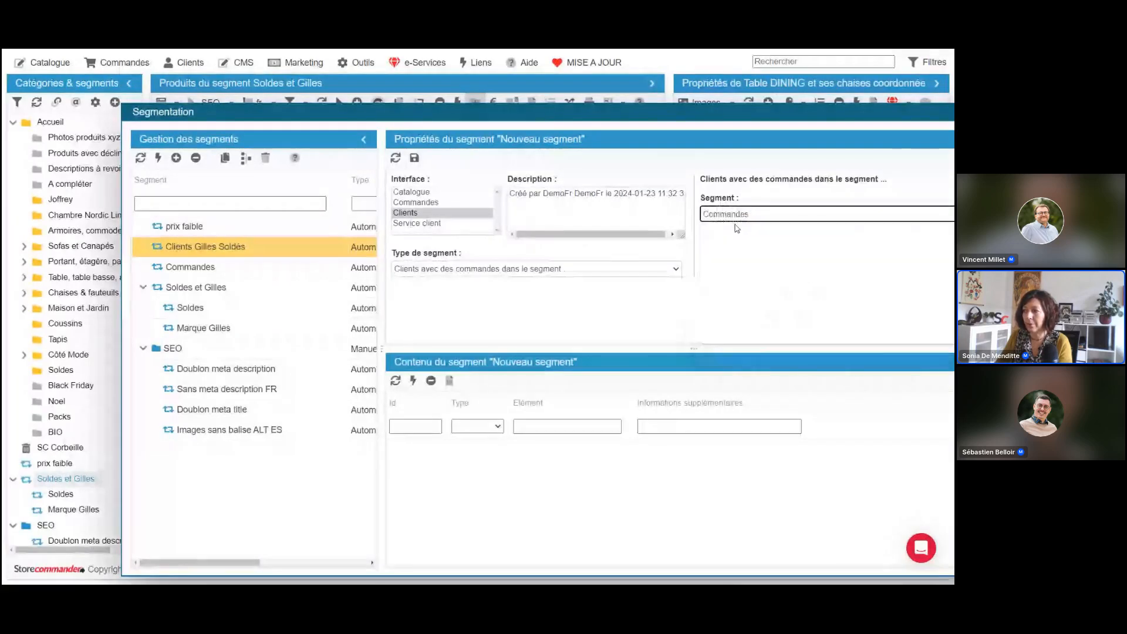
left_click(415, 158)
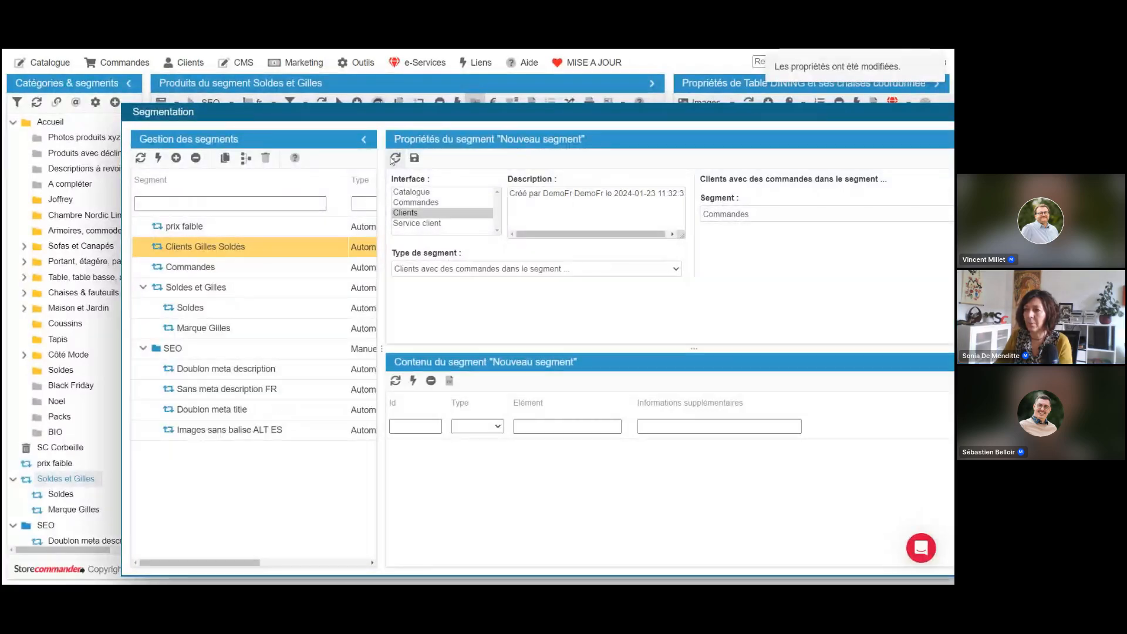
Go to the customer management page and list the customers belonging to the "Clients Gilles Soldés" segment.
left_click(186, 63)
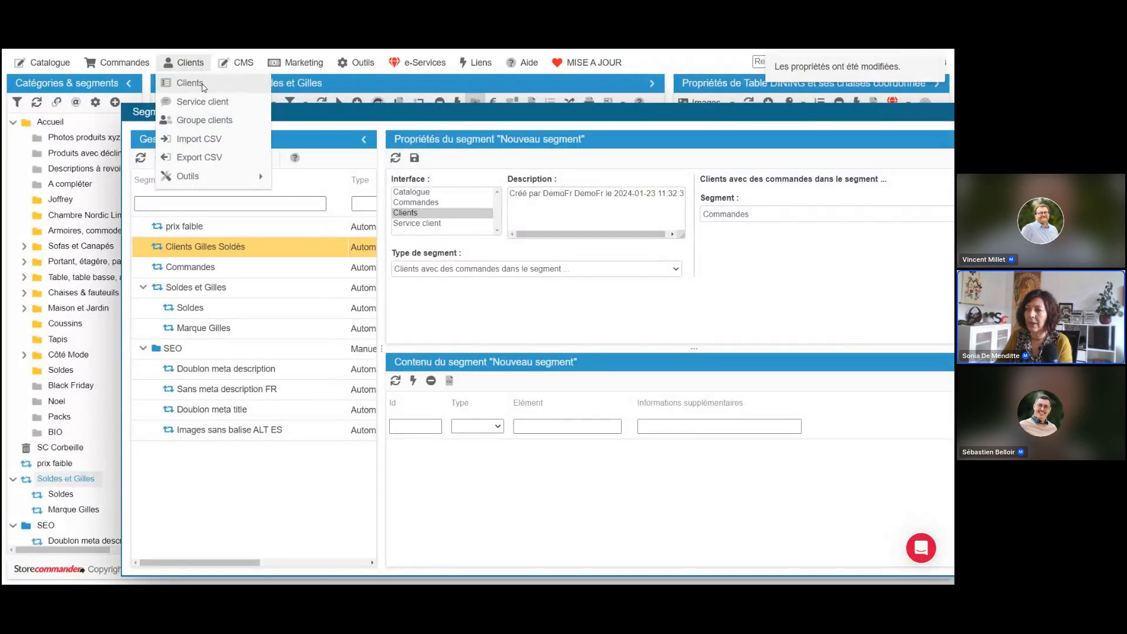
left_click(203, 86)
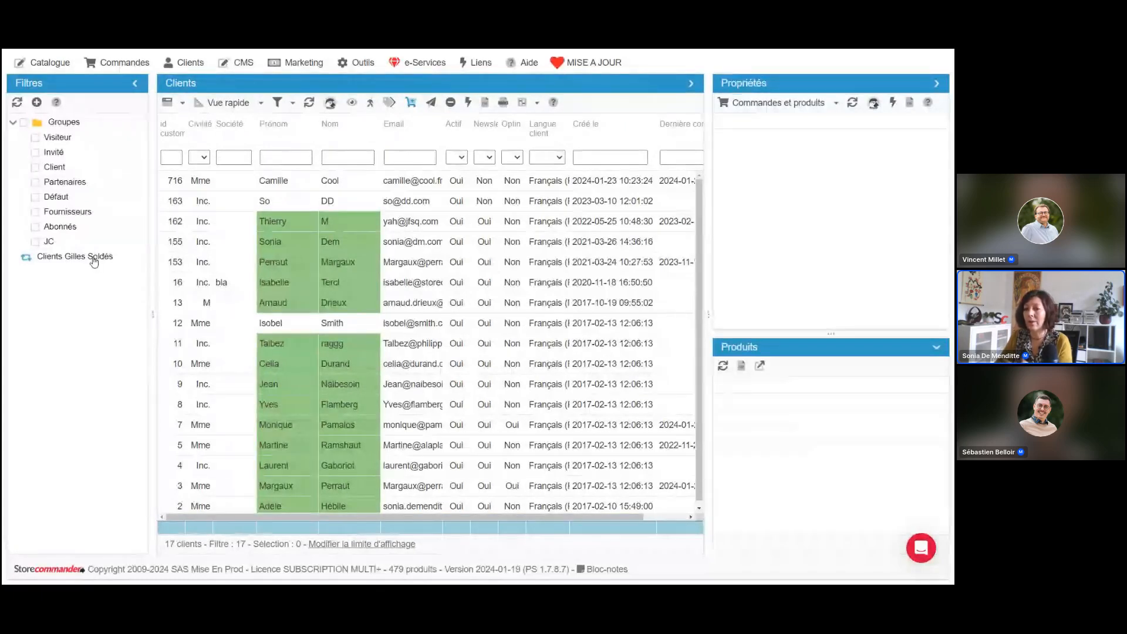
left_click(93, 258)
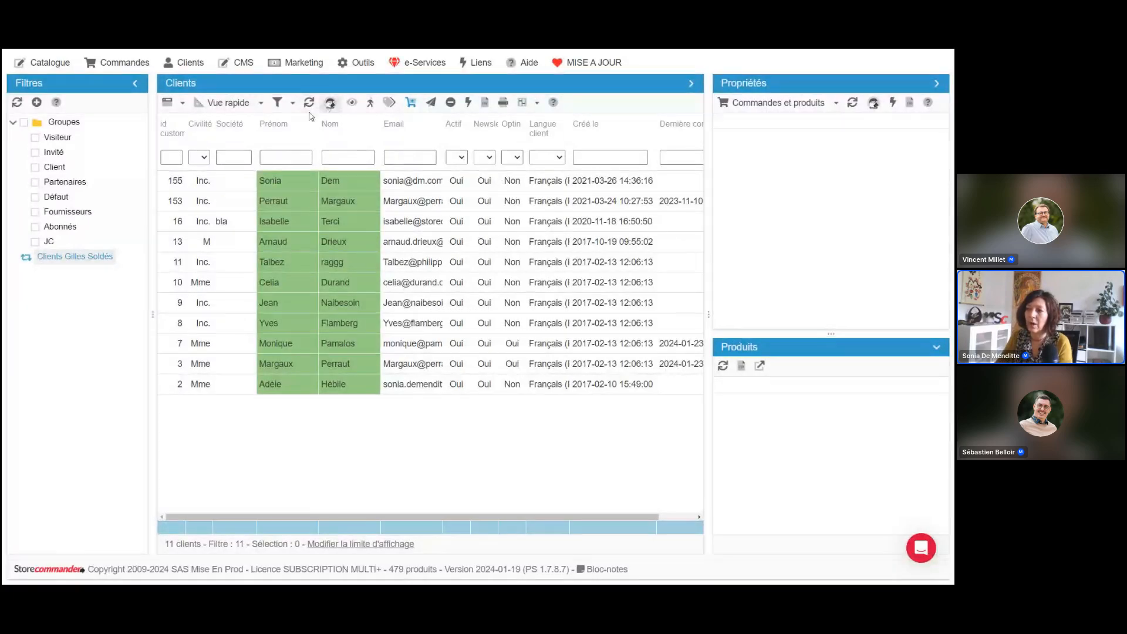
Switch the customer grid to the "Carole" view and run a quick export of the segment's customers, closing the export window.
left_click(358, 62)
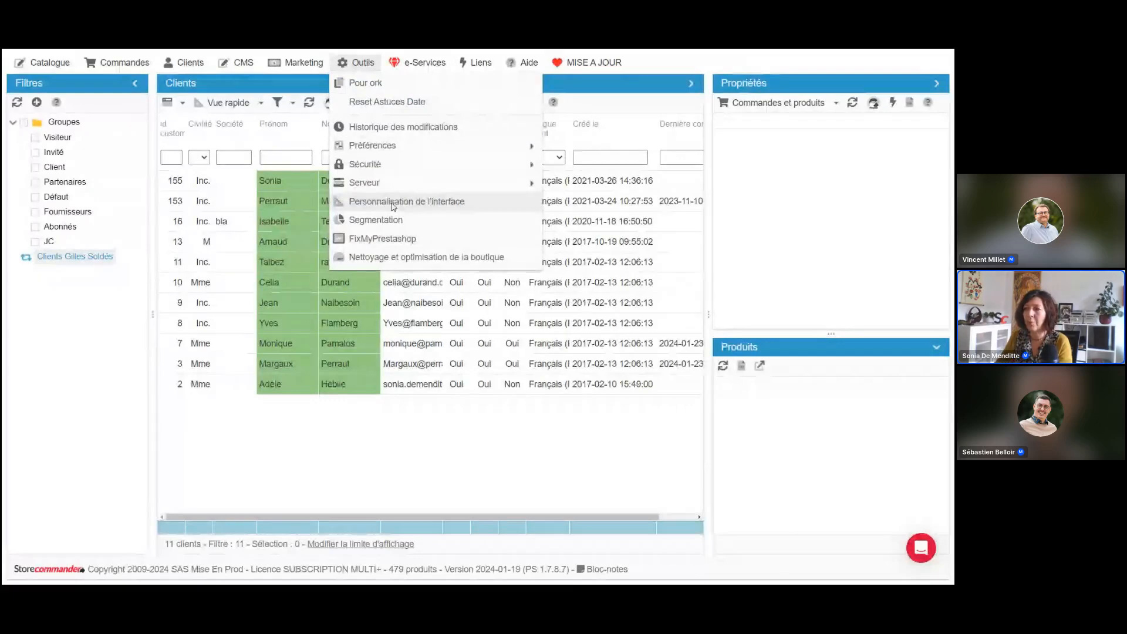
left_click(249, 104)
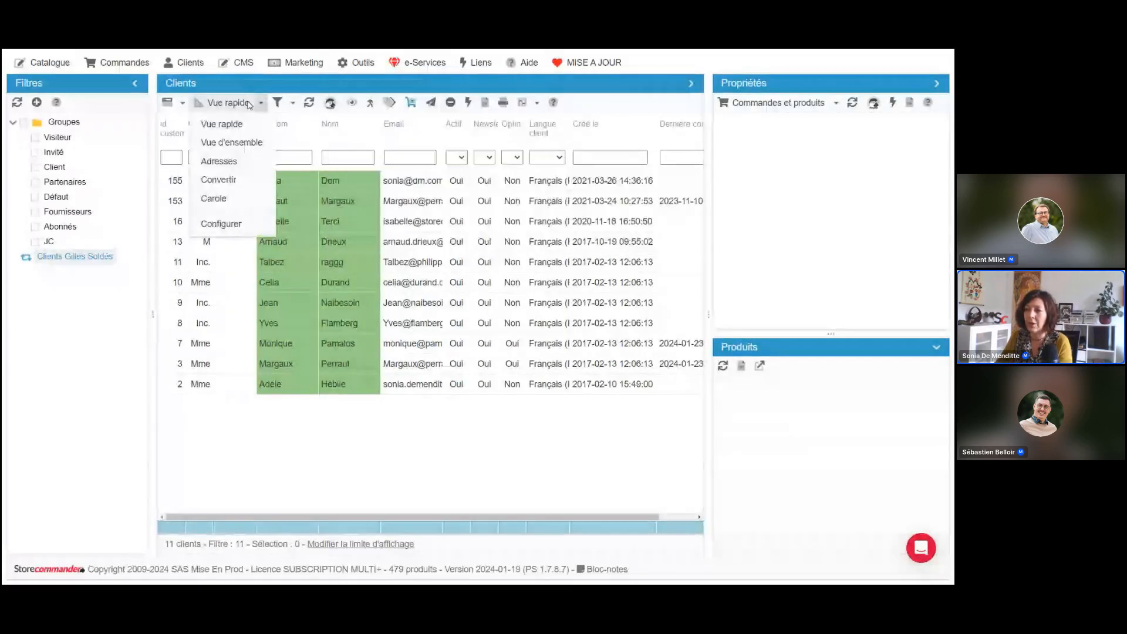
left_click(246, 199)
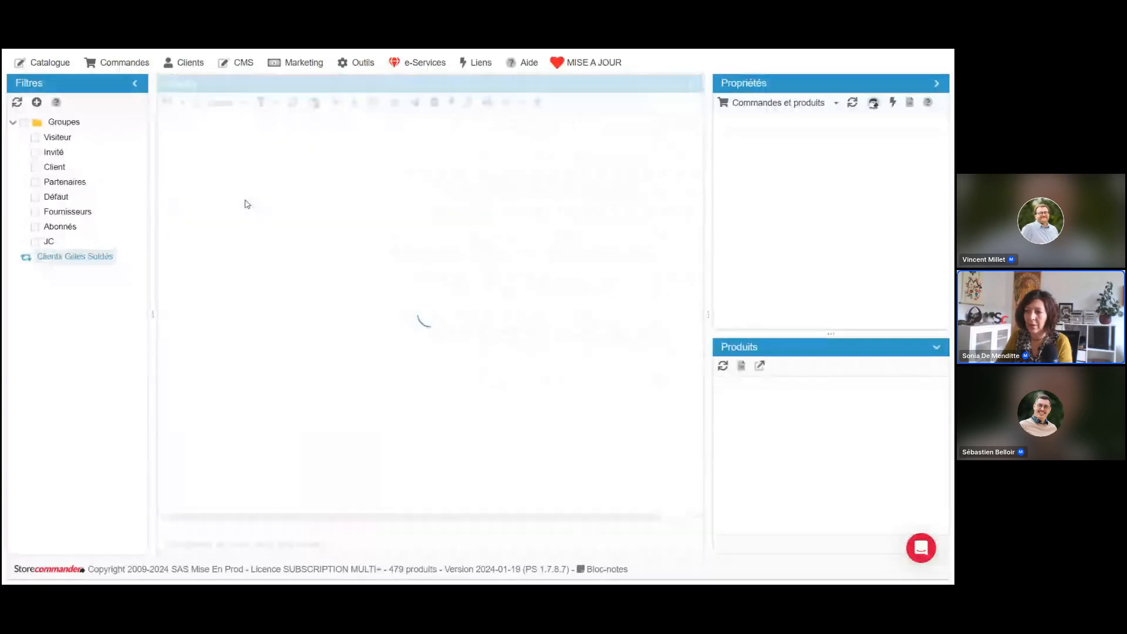
left_click(245, 185)
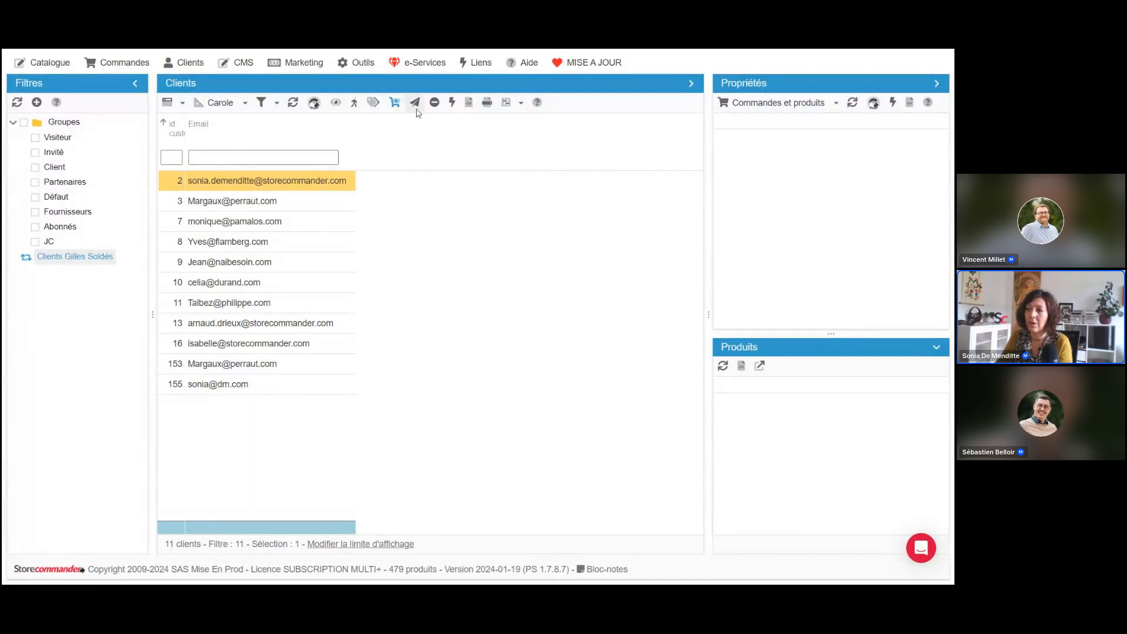
left_click(468, 102)
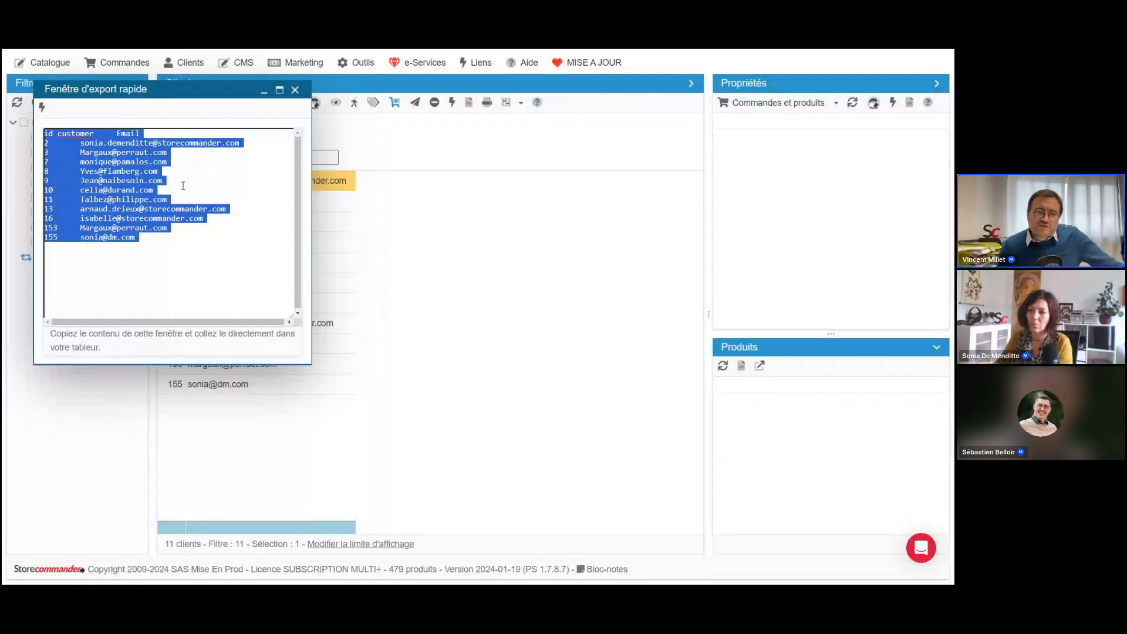
left_click(294, 90)
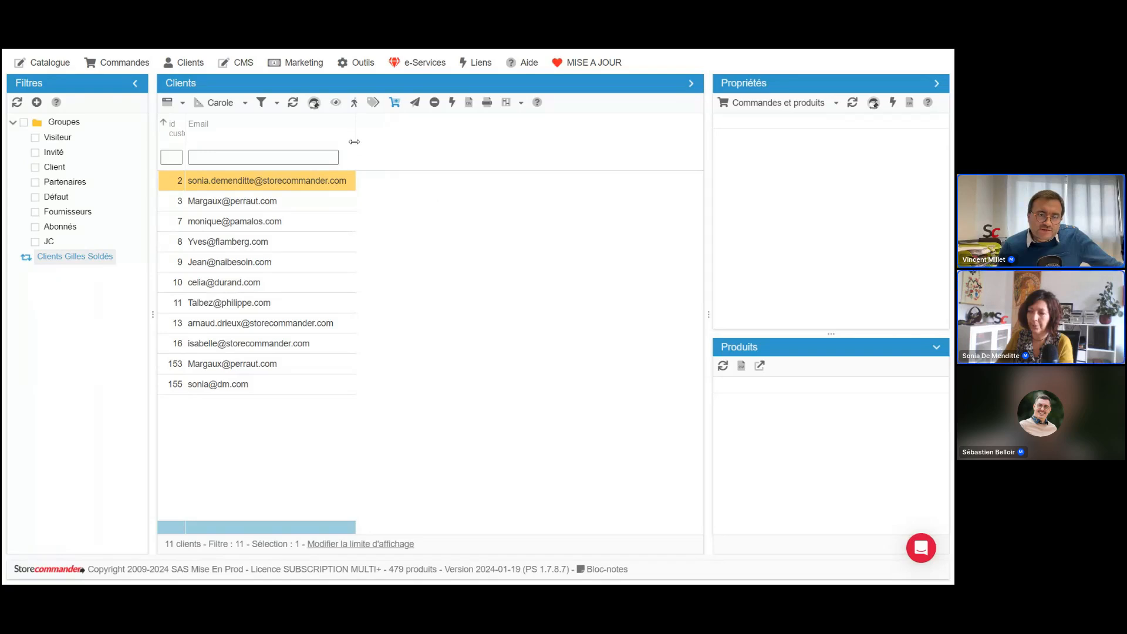
Hide the customer ID column in the narrowed grid and run a quick export of the email addresses only, closing the export window.
left_click_drag(352, 141, 318, 153)
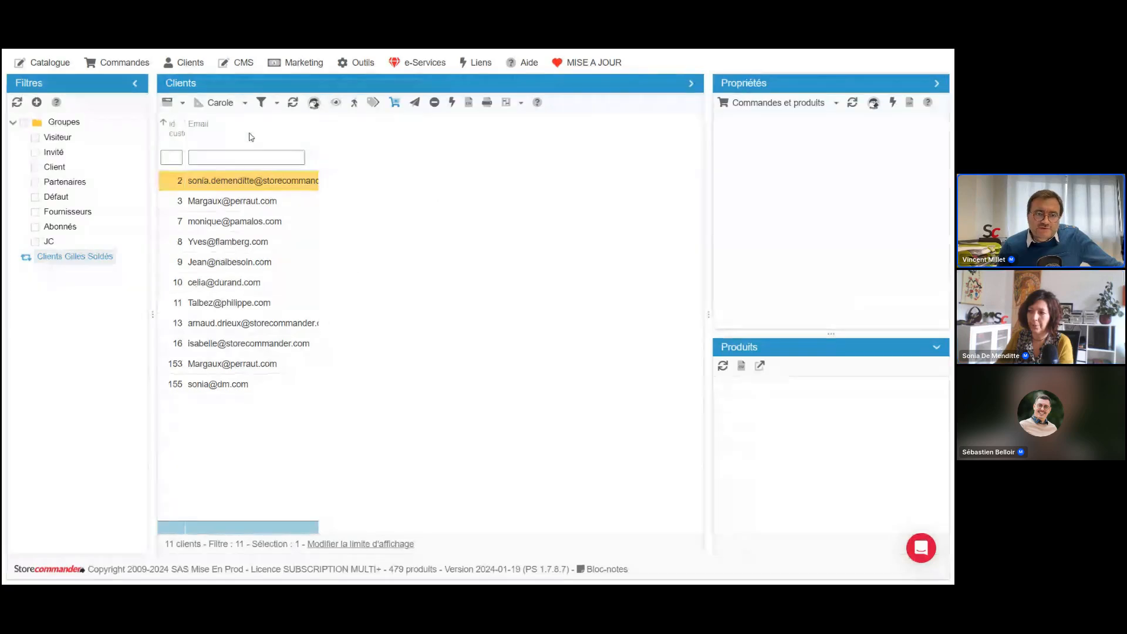
right_click(177, 138)
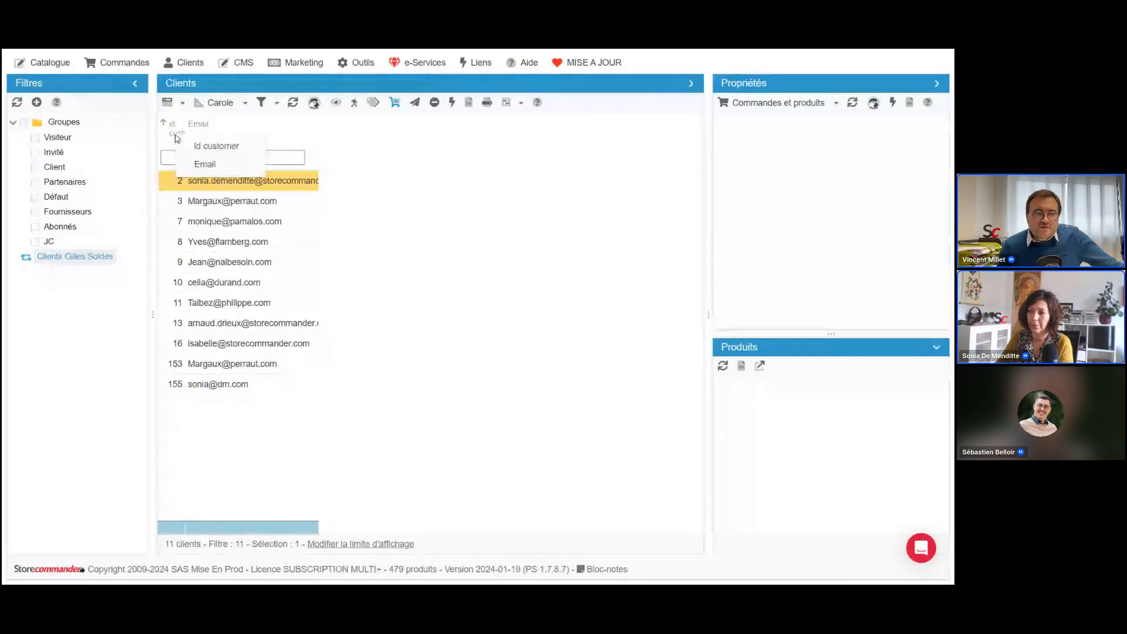
left_click(199, 151)
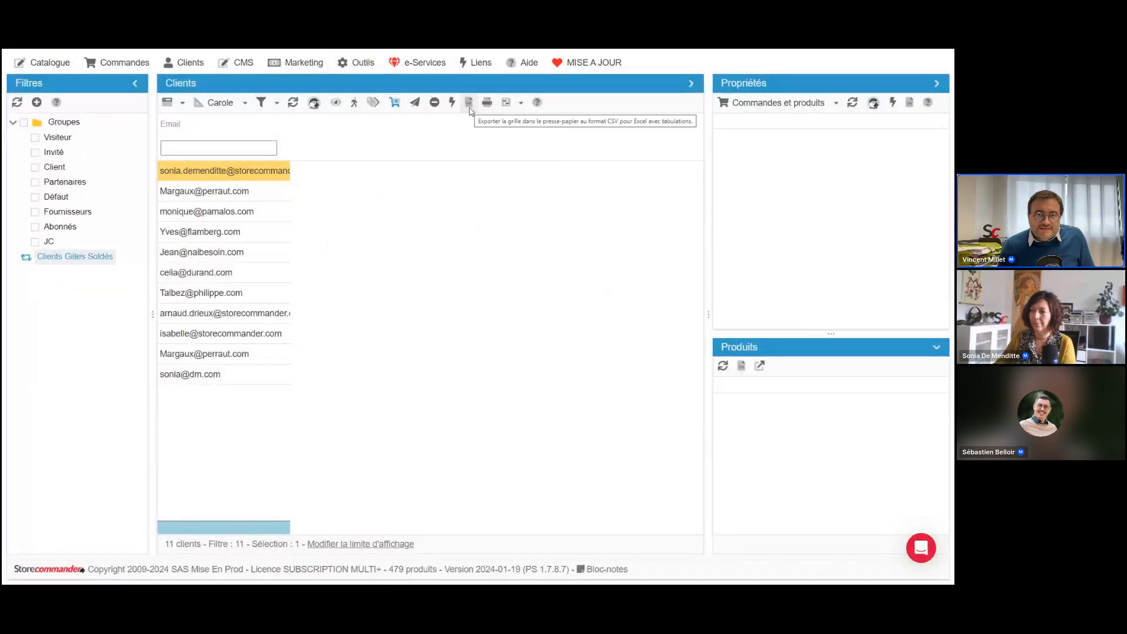
left_click(469, 106)
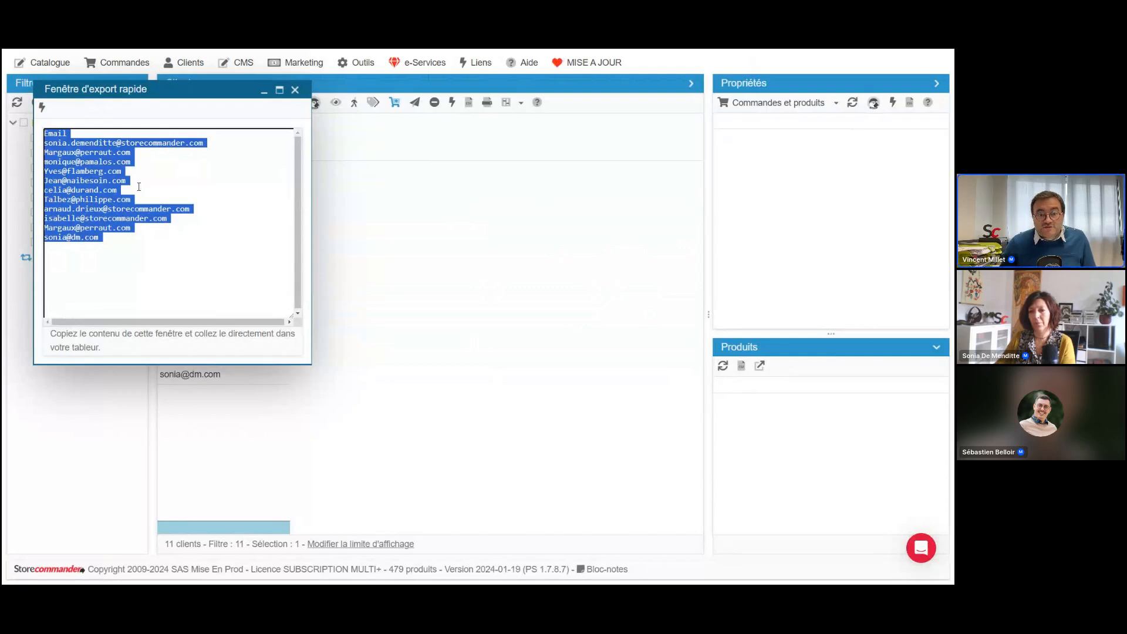
left_click(295, 91)
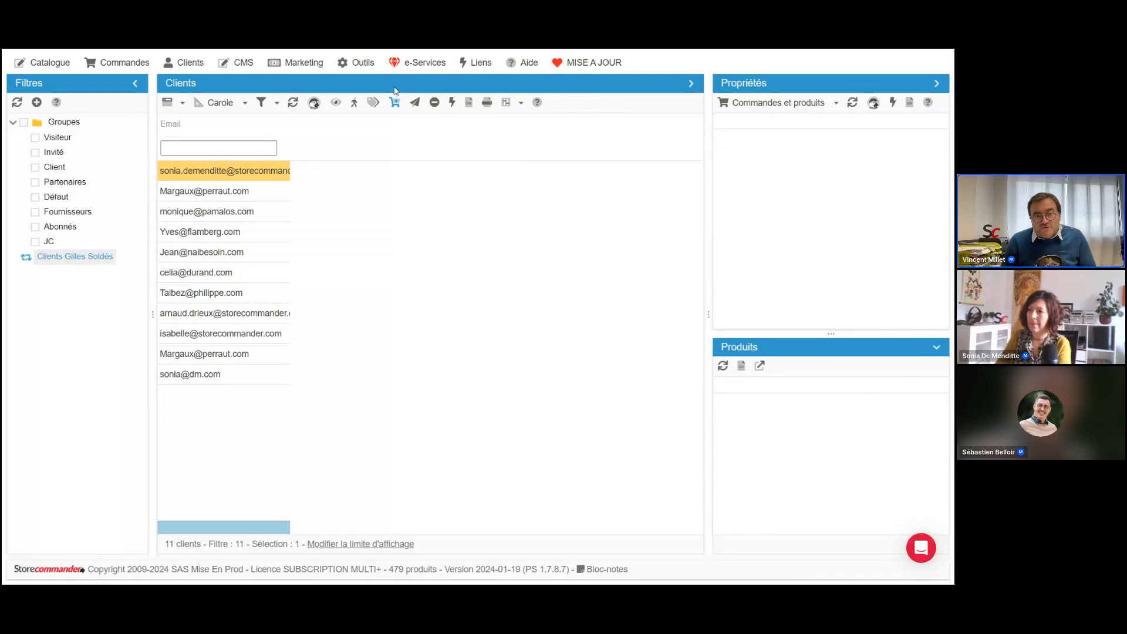
Reopen segment management and examine the segment types available for the "Clients Gilles Soldés" segment.
left_click(372, 64)
left_click(411, 222)
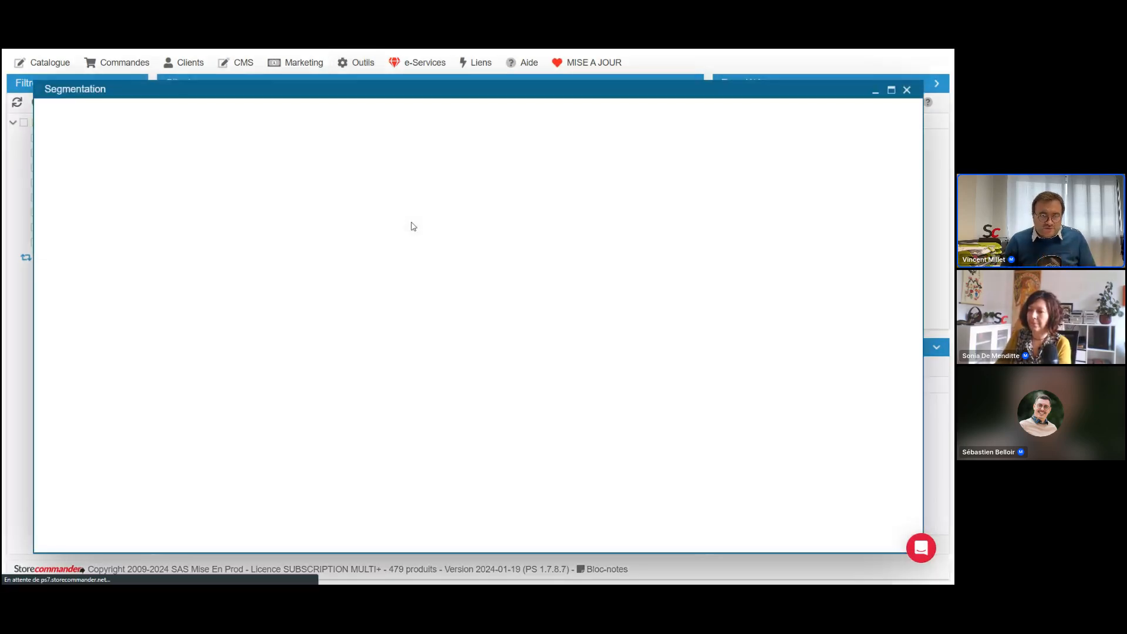
left_click_drag(479, 250, 333, 287)
left_click(170, 225)
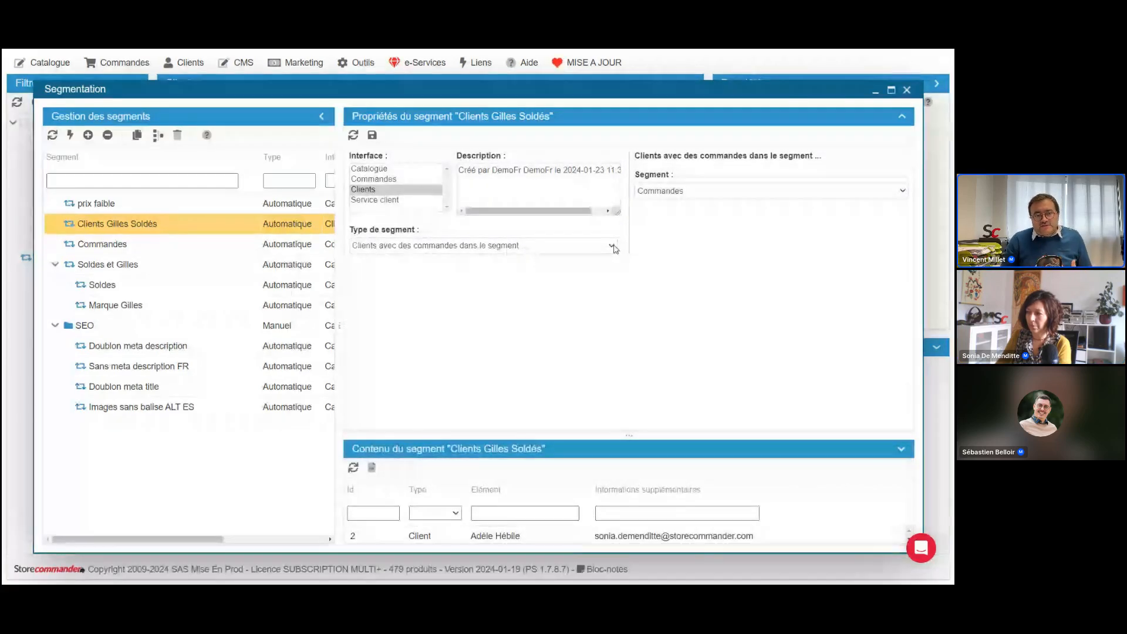
left_click(612, 246)
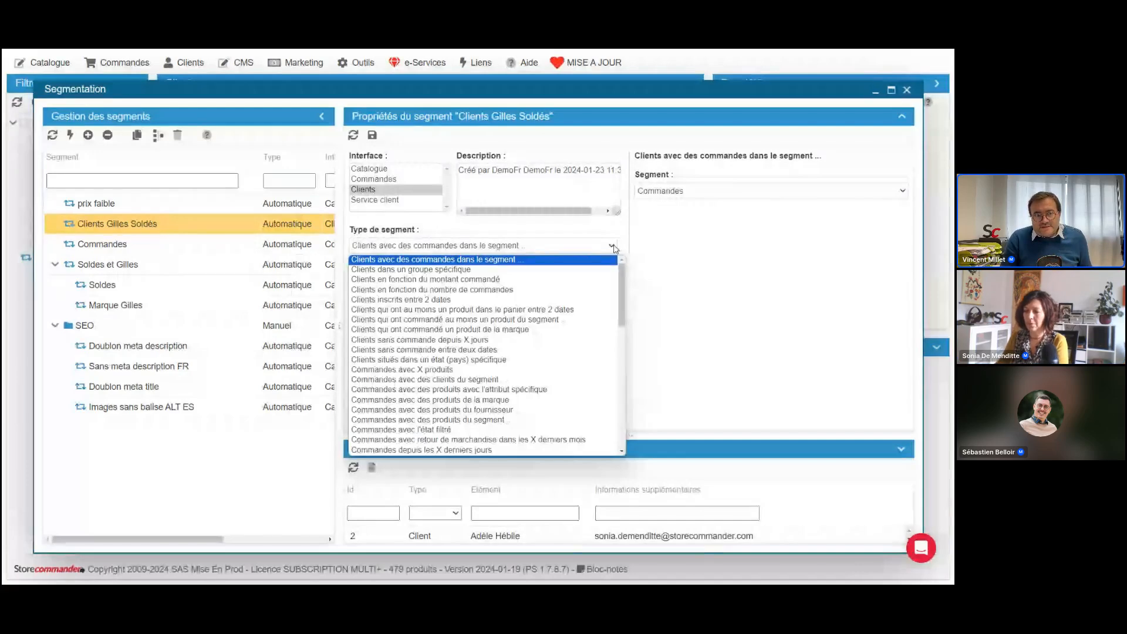
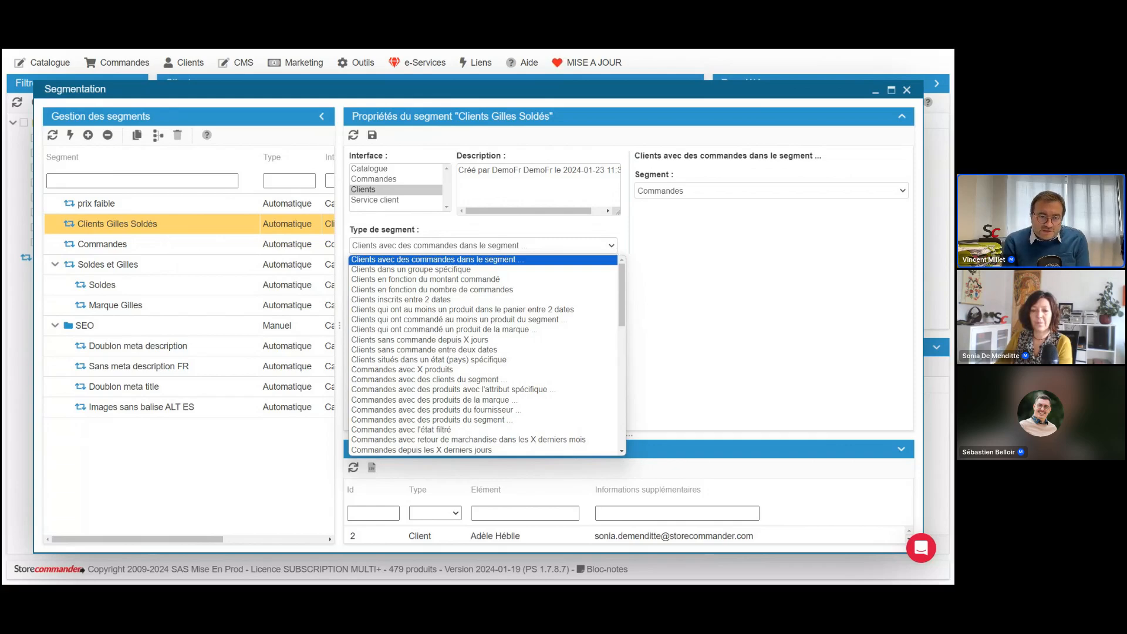
key("alt+Tab")
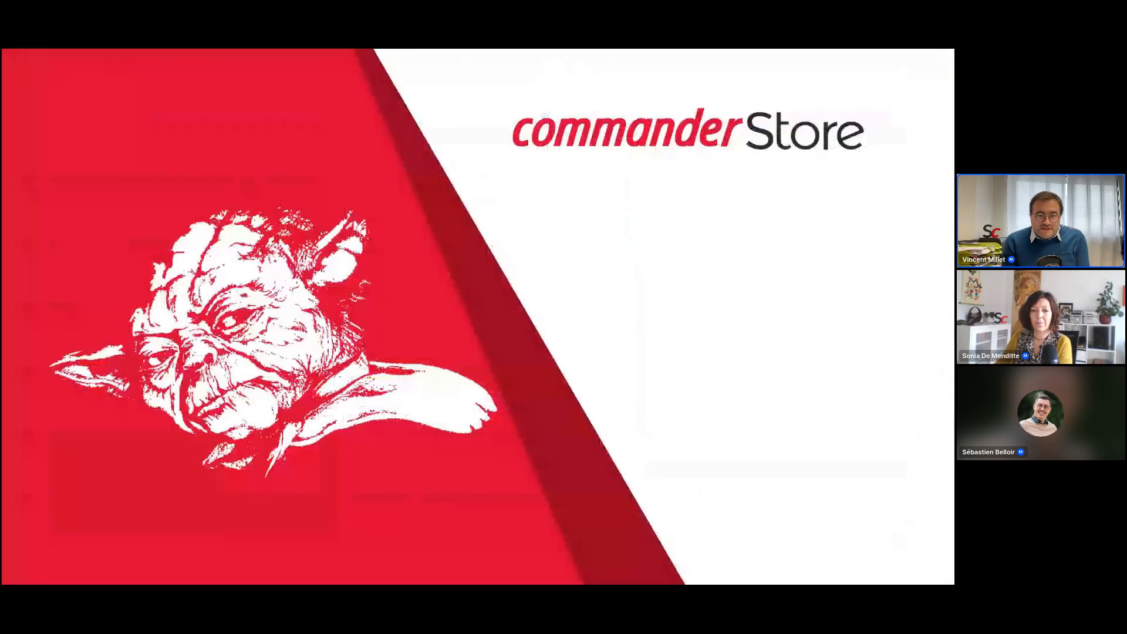
key("Right")
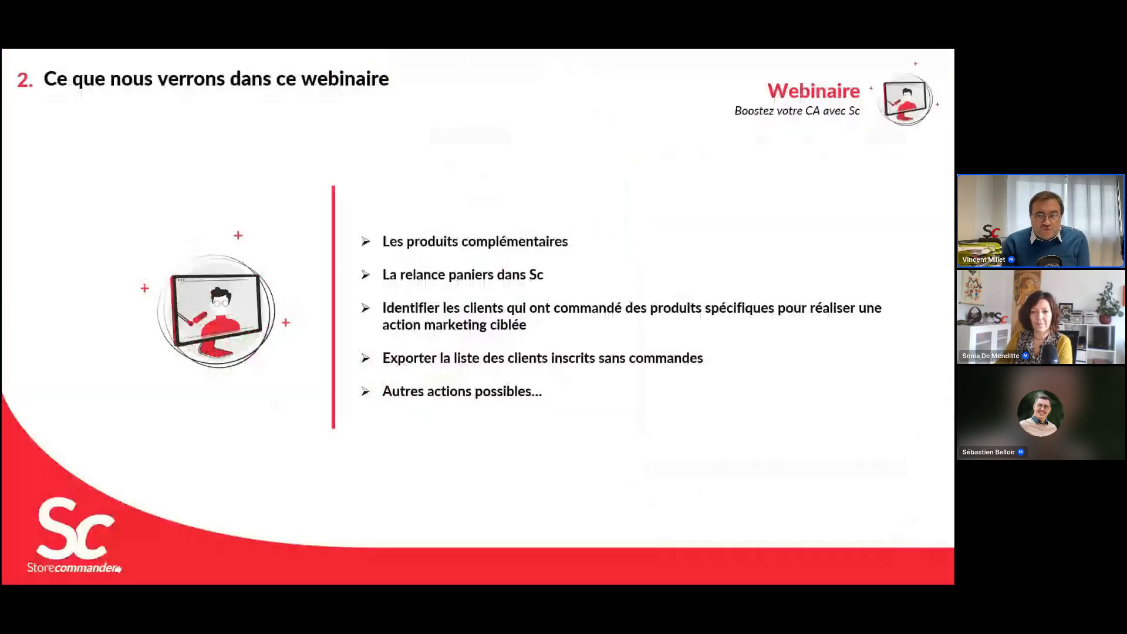
key("Right")
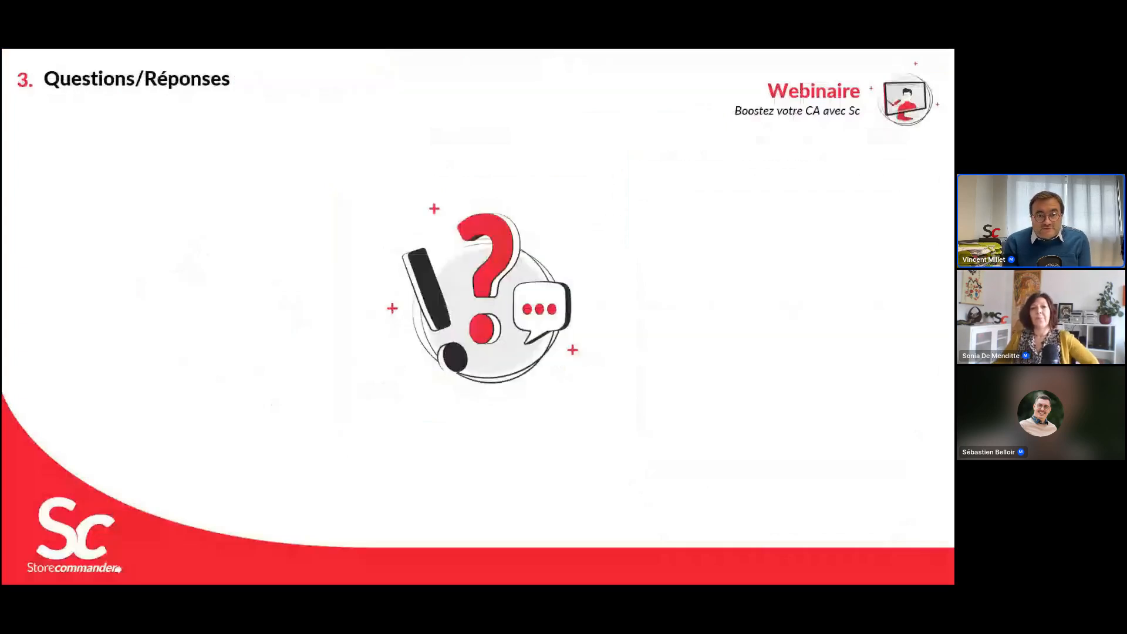
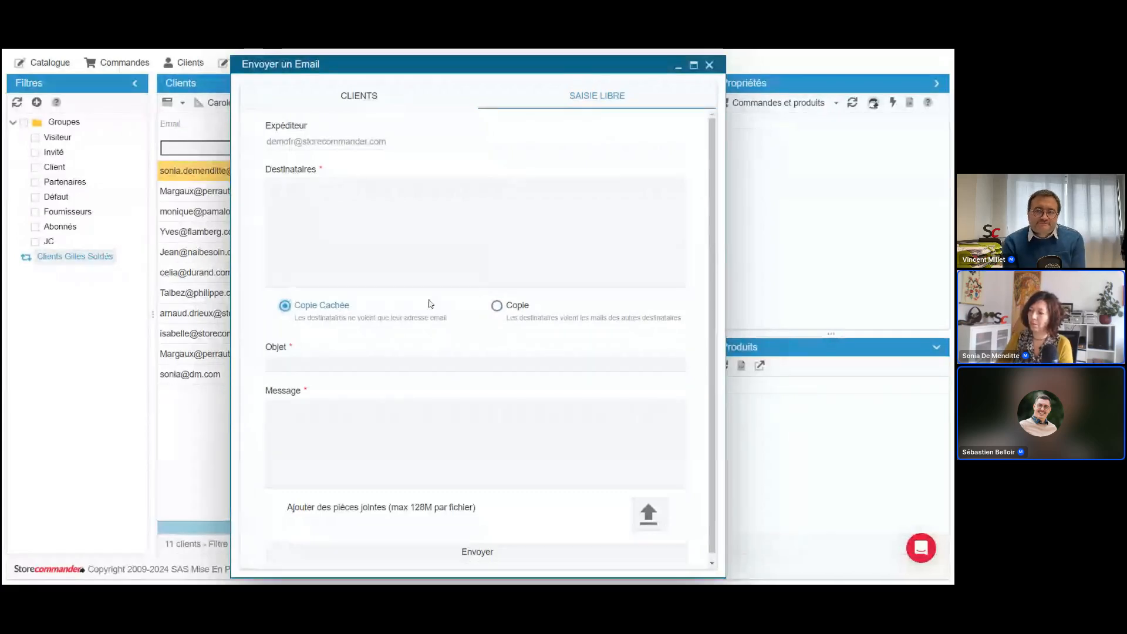
Close the email form without sending and switch the customer grid to the "Vue rapide" view.
left_click(709, 66)
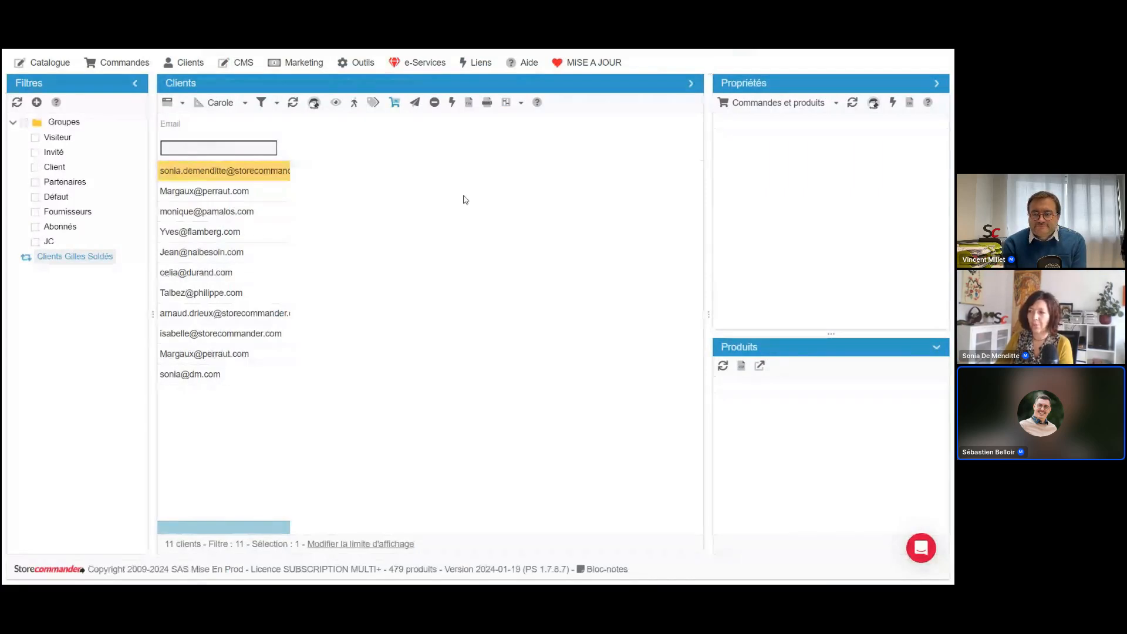
left_click(231, 107)
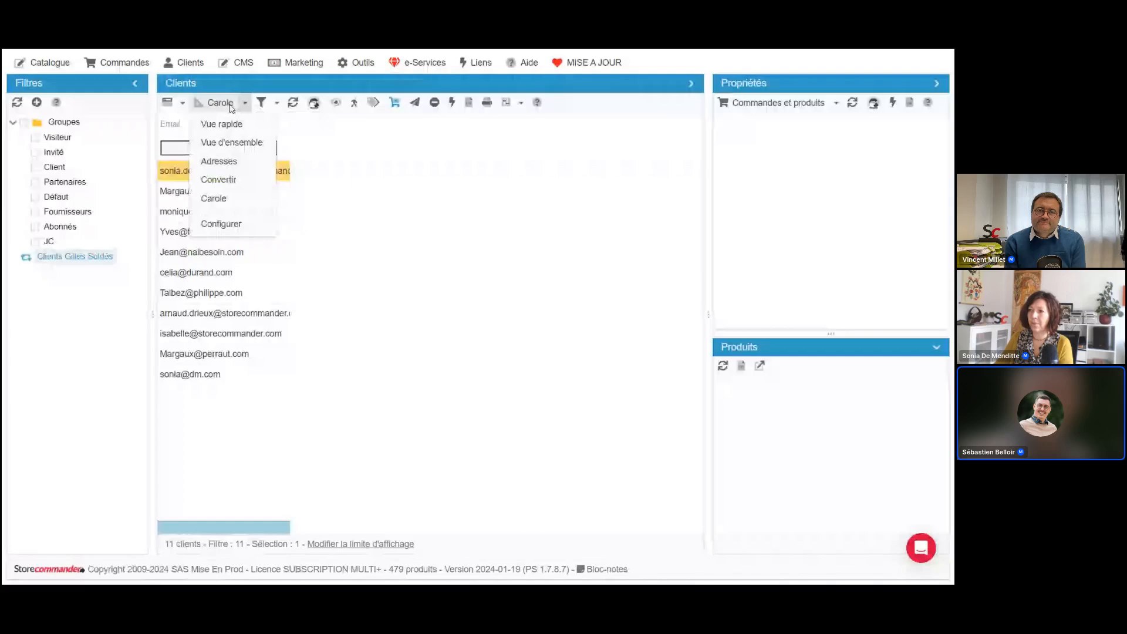
left_click(228, 125)
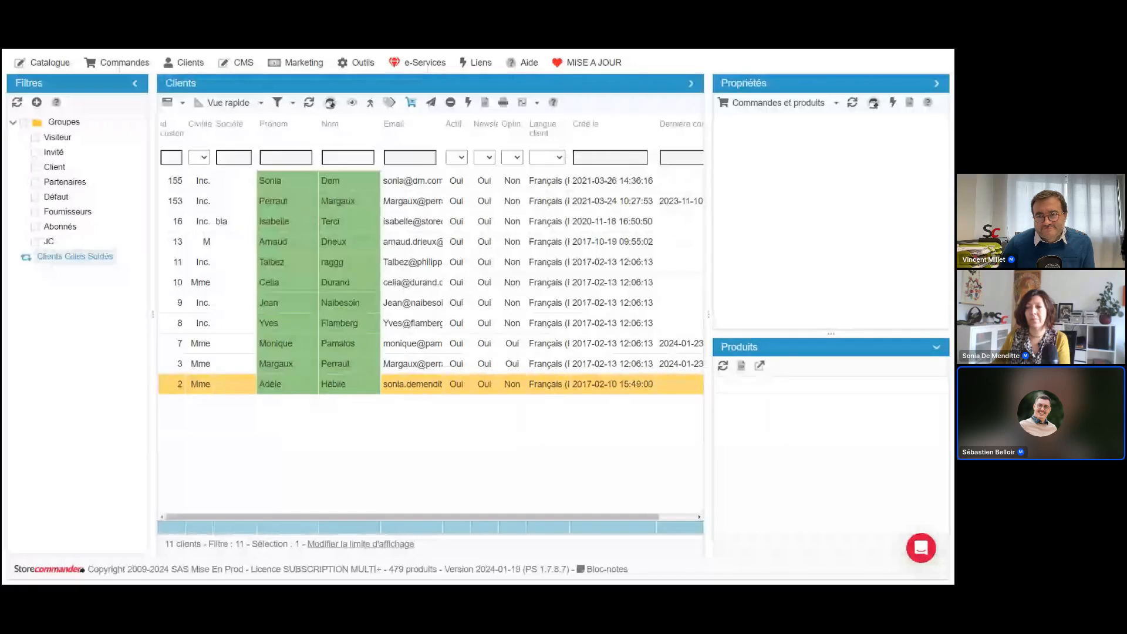
Open order creation for the selected customer, examine the product in the cart and close the window.
left_click(411, 104)
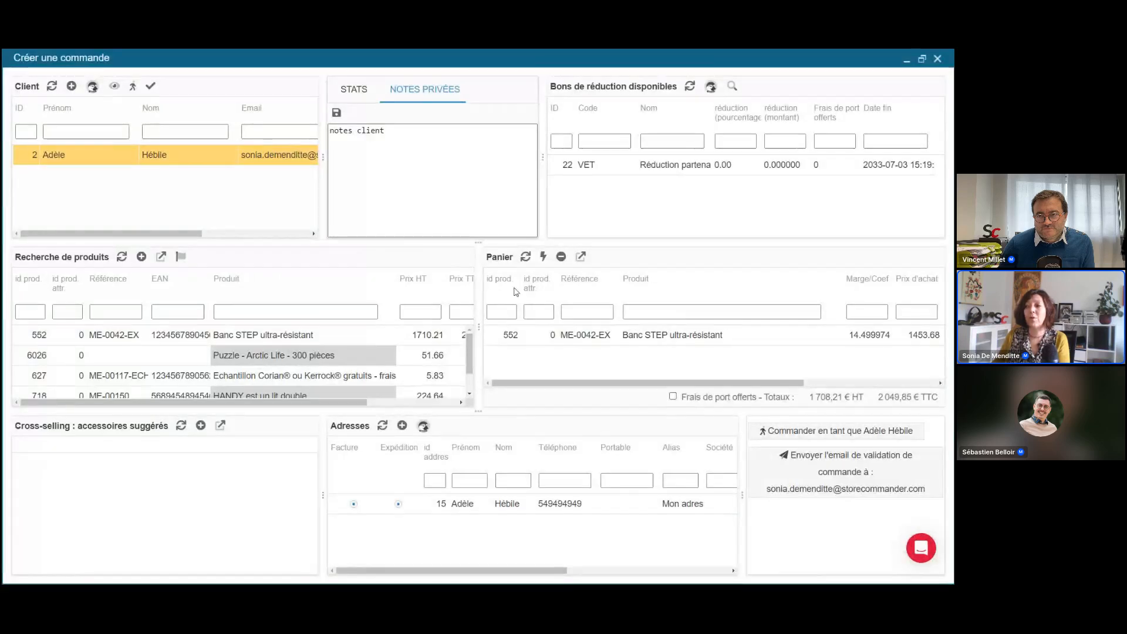
left_click(586, 345)
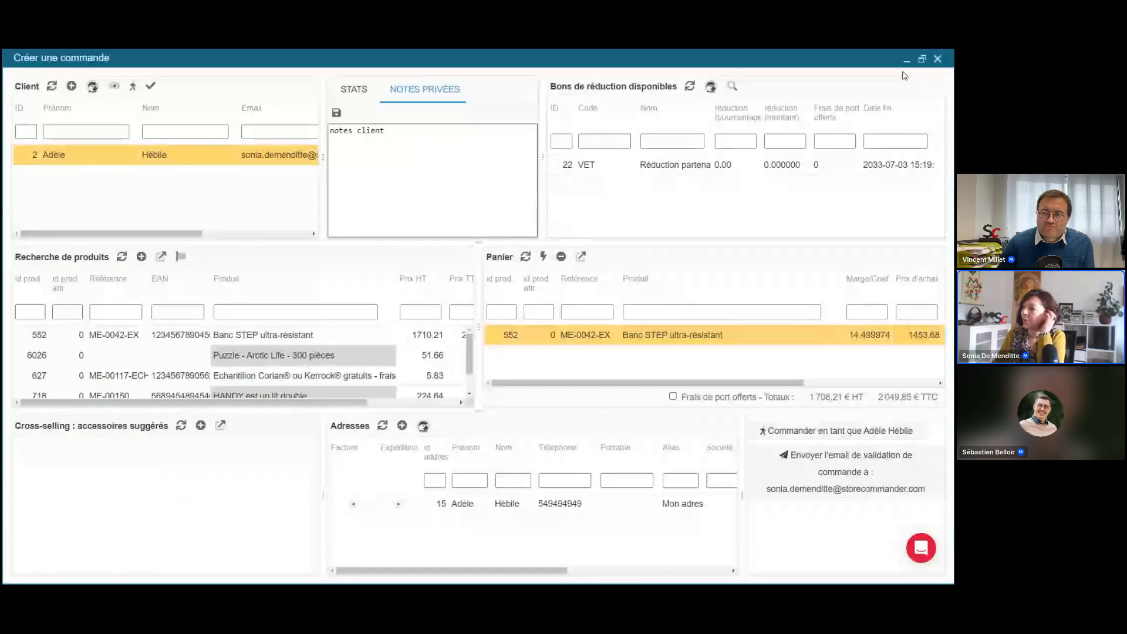
left_click(938, 59)
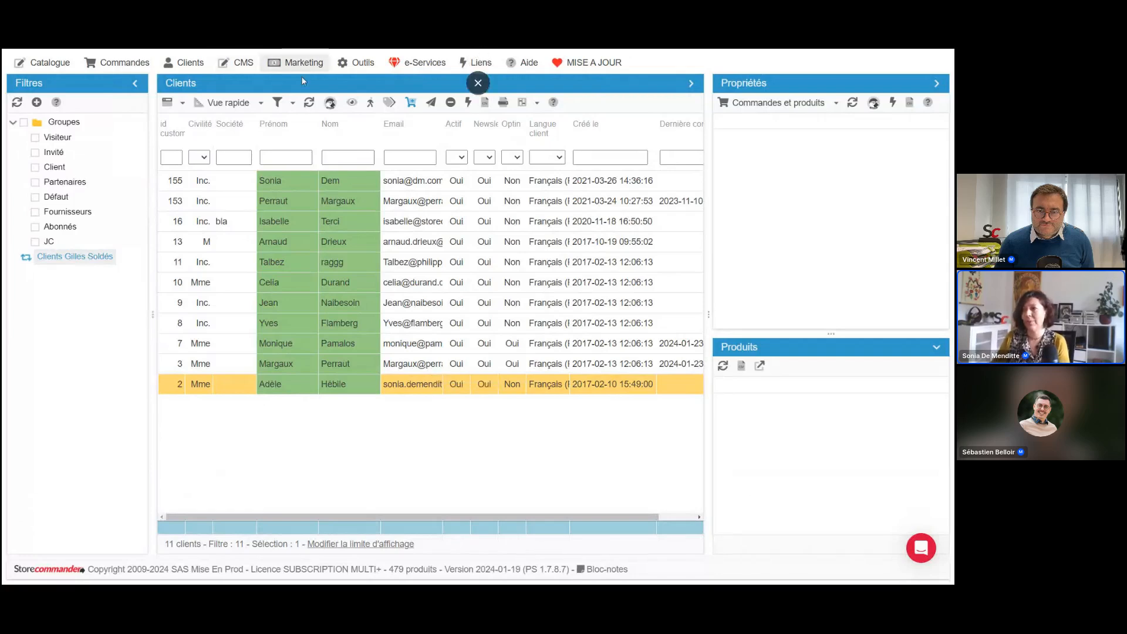
mouse_move(362, 66)
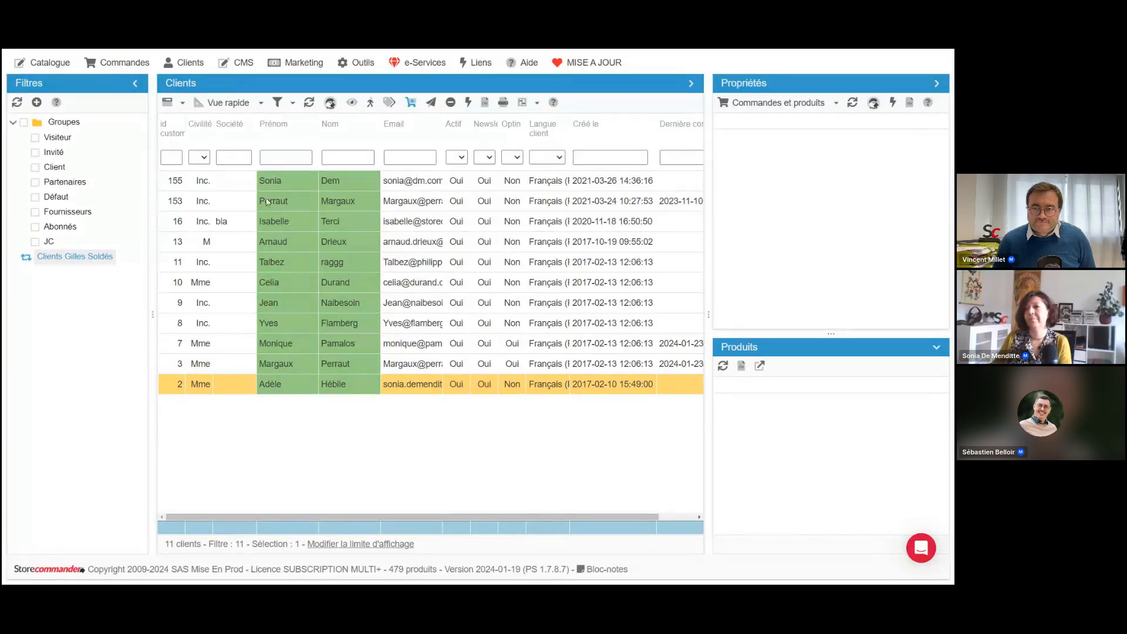
left_click(273, 242)
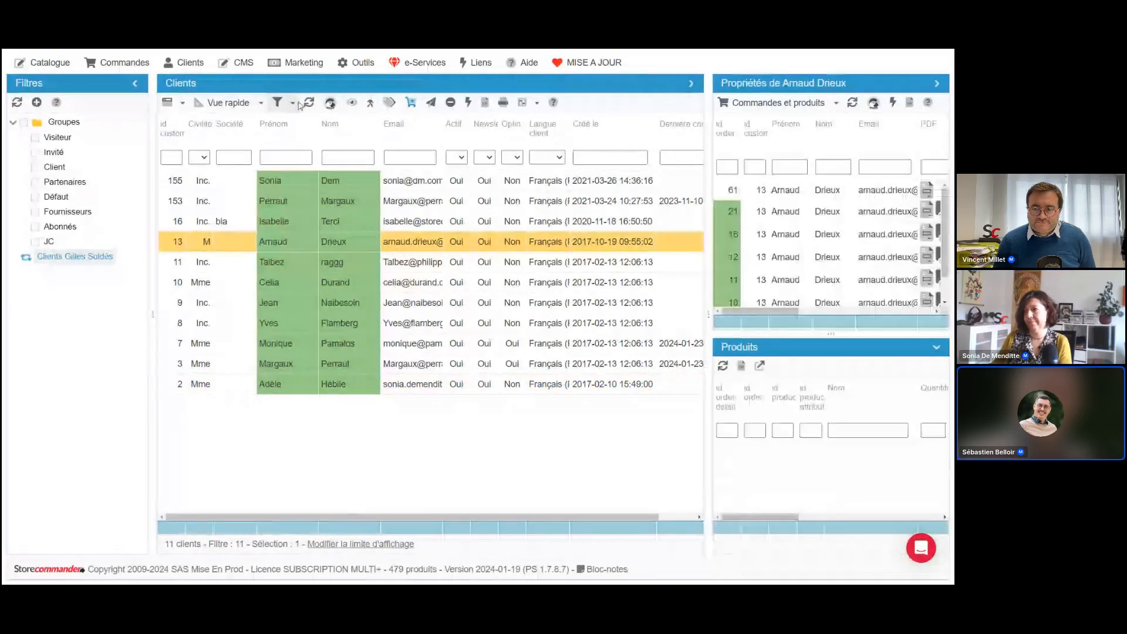
left_click(308, 102)
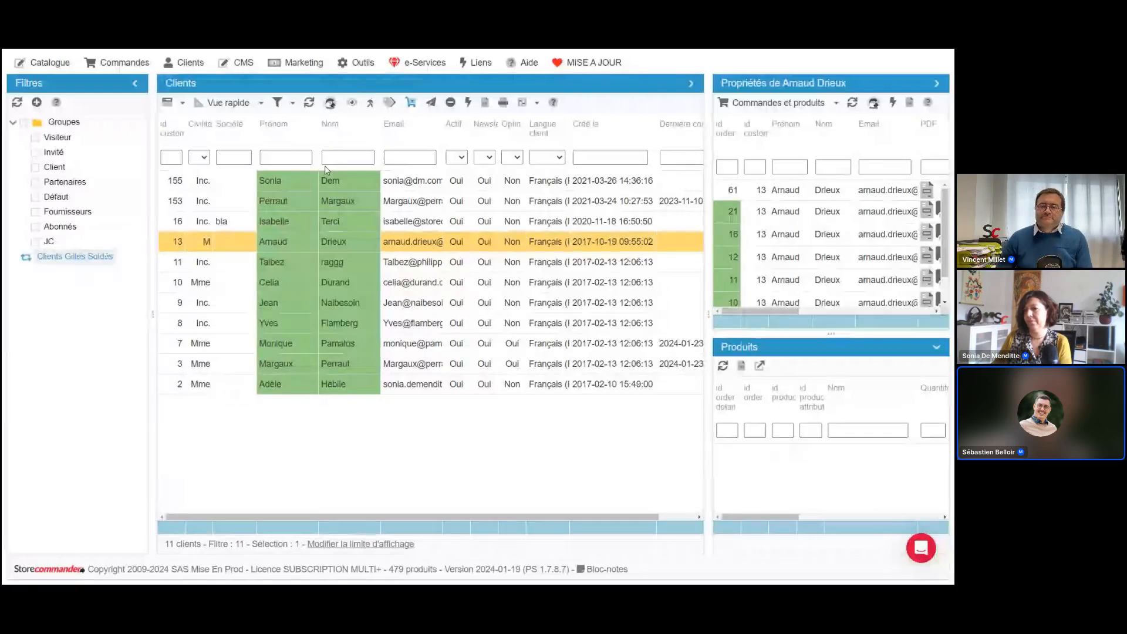
left_click(368, 65)
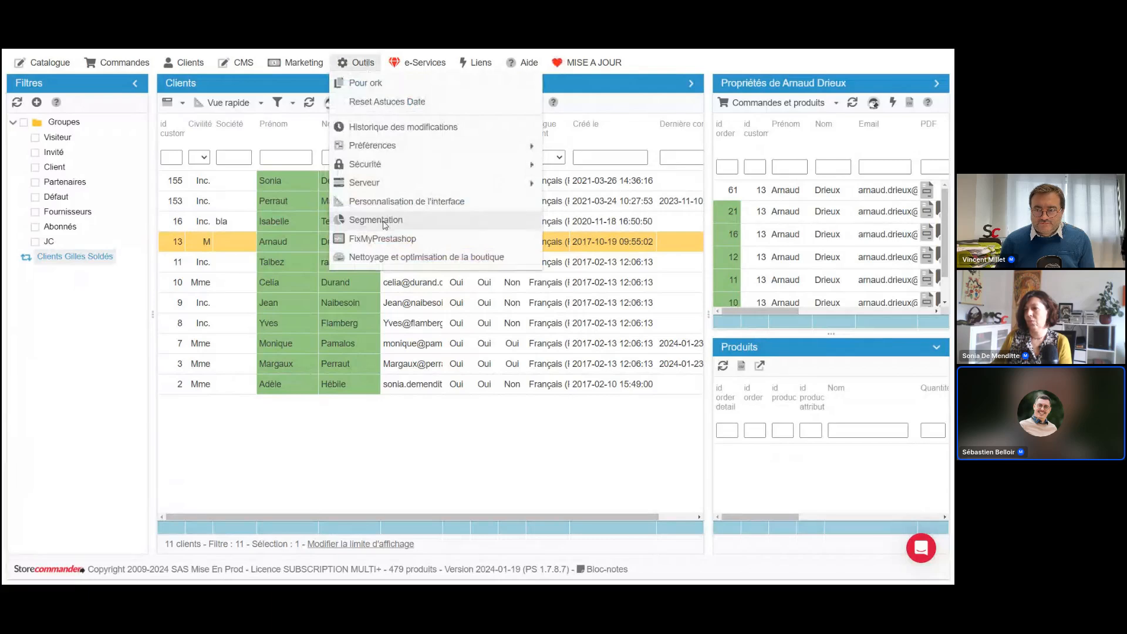
Select the customer with ID 2, switch the customer grid to the "Convertir" view and collapse the customer properties.
left_click(400, 388)
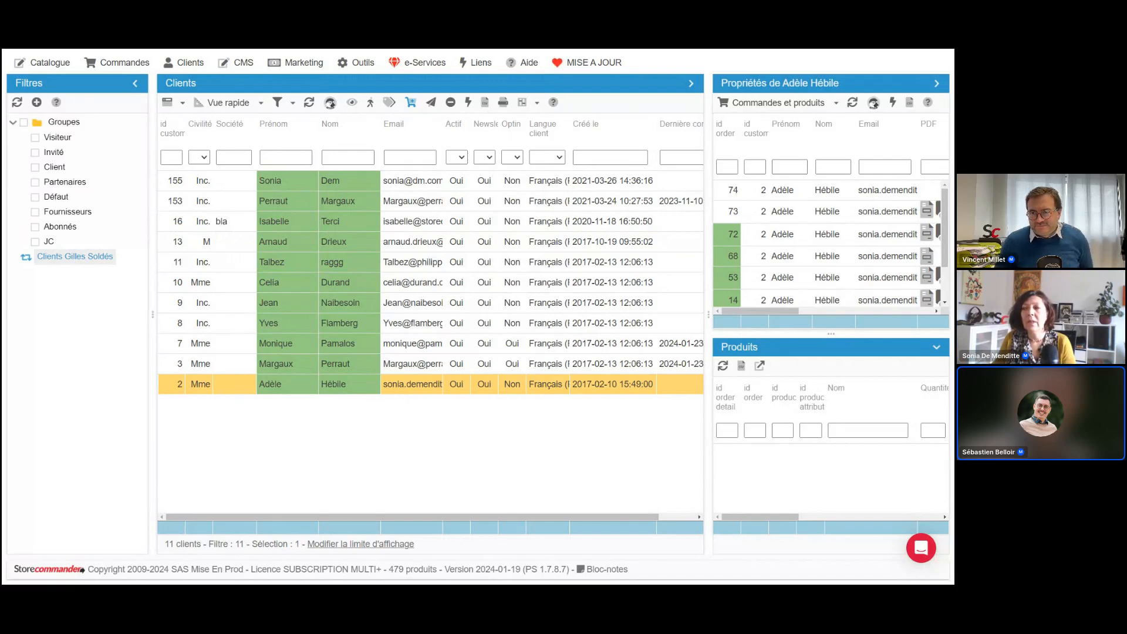
left_click(261, 102)
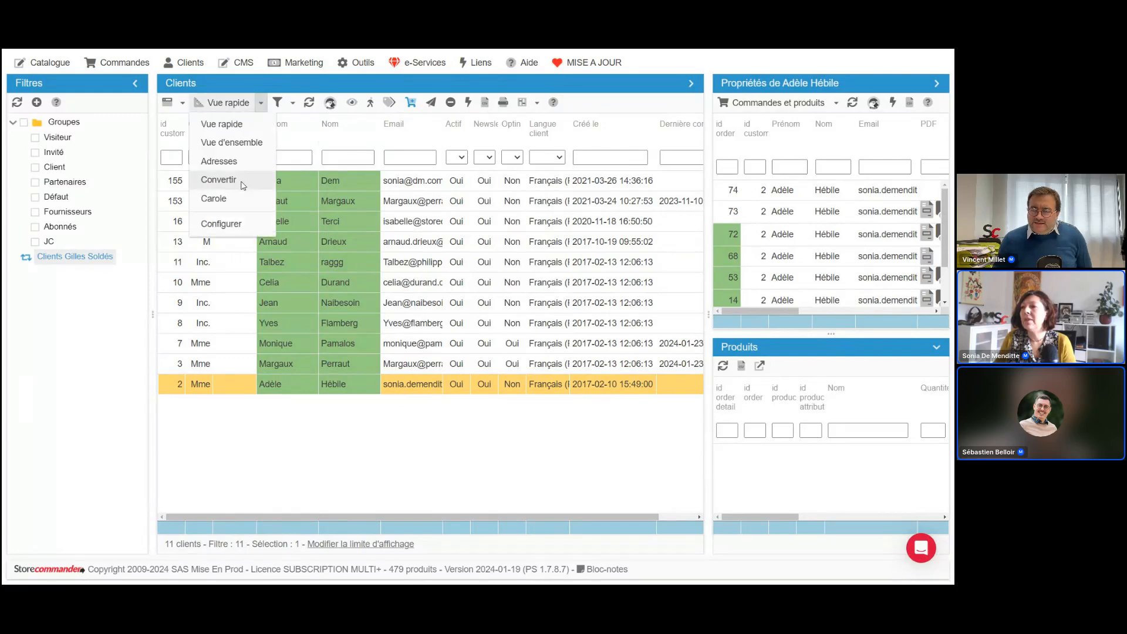
left_click(244, 183)
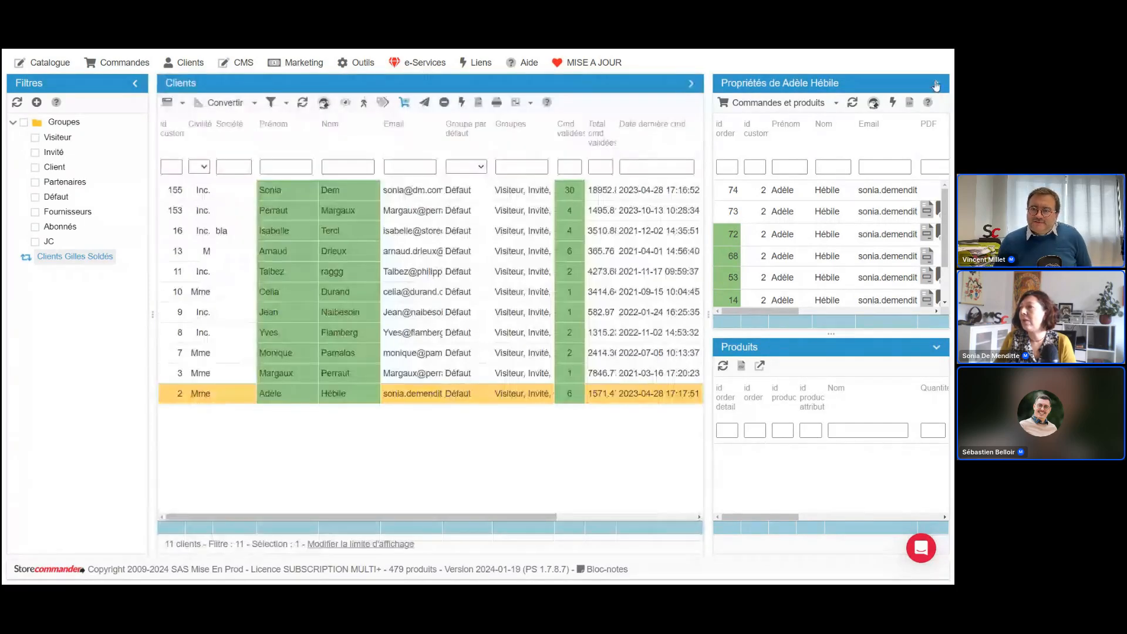
left_click(937, 83)
Filter the customers by a number of products in the cart of >0 and clear the filter after viewing.
left_click(735, 169)
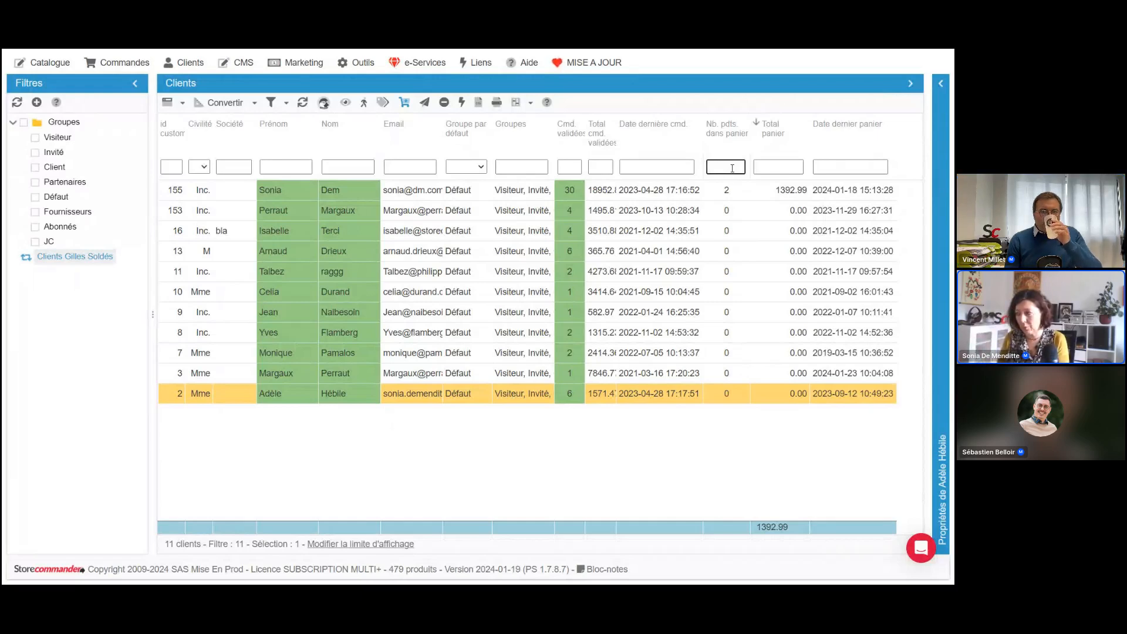
type(">0")
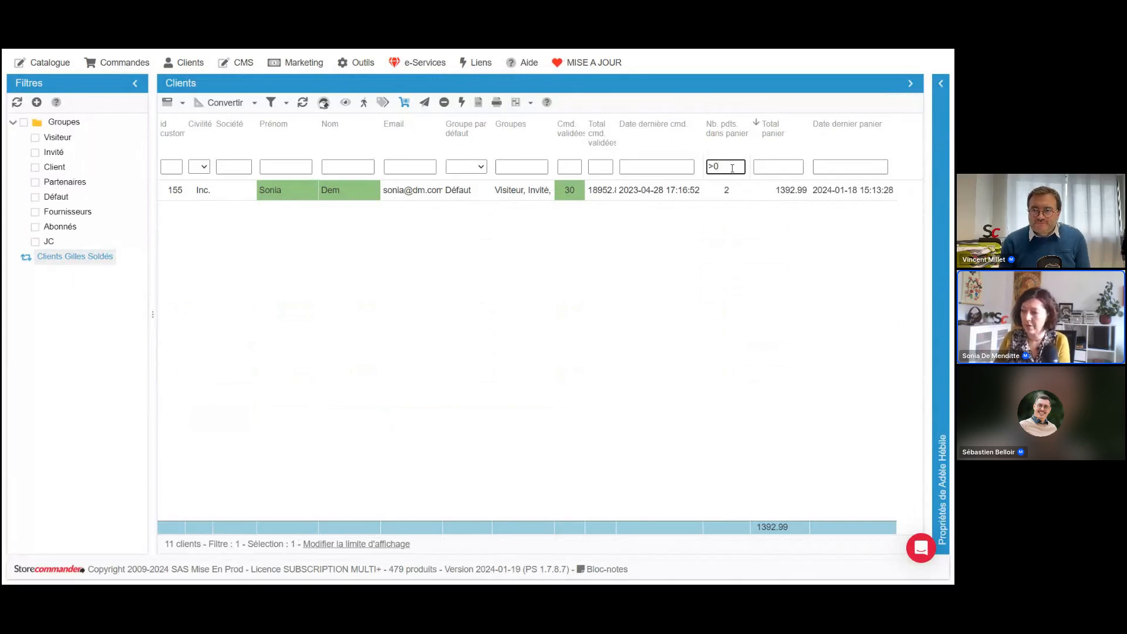
key("BackSpace")
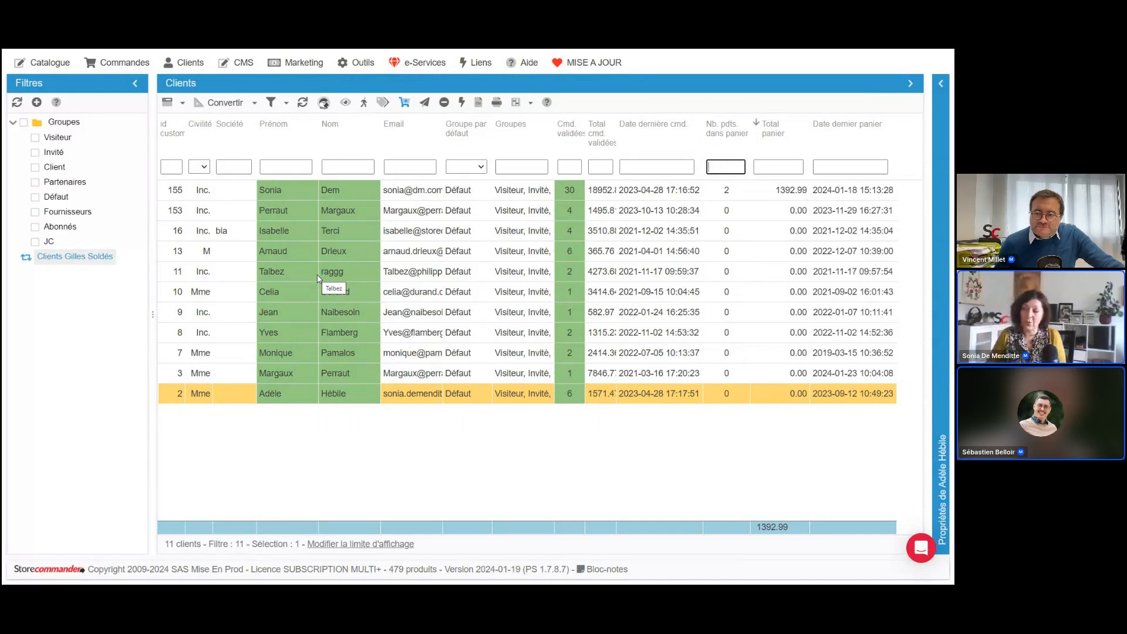
Open the orders management, switch the order grid to the "Vue d'ensemble" view and widen the grid to show more columns.
left_click(149, 68)
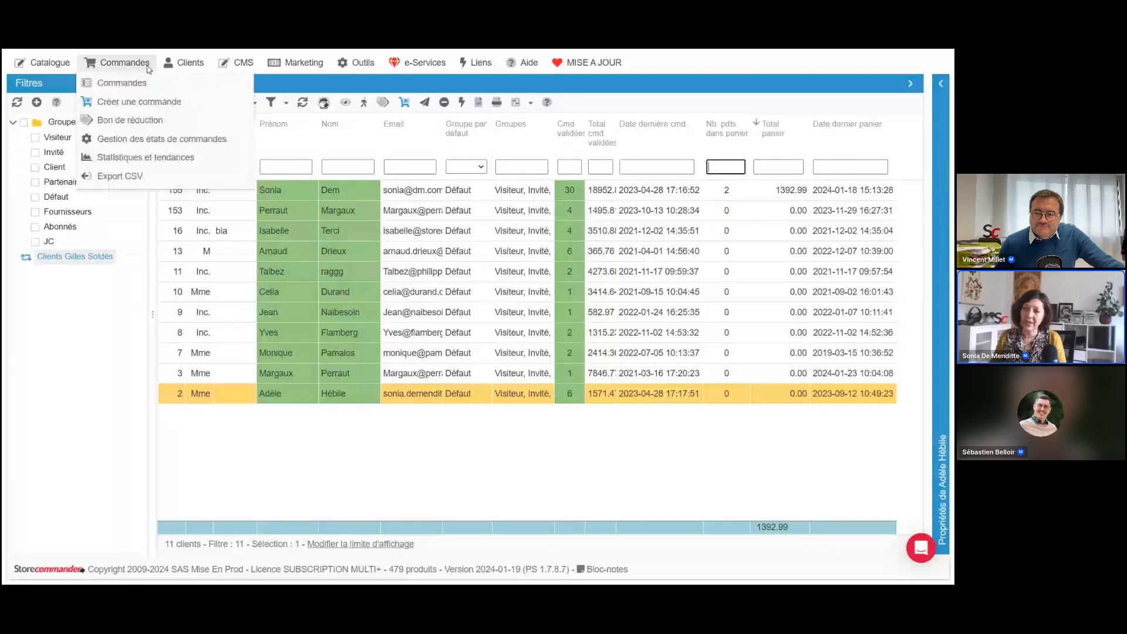
left_click(146, 87)
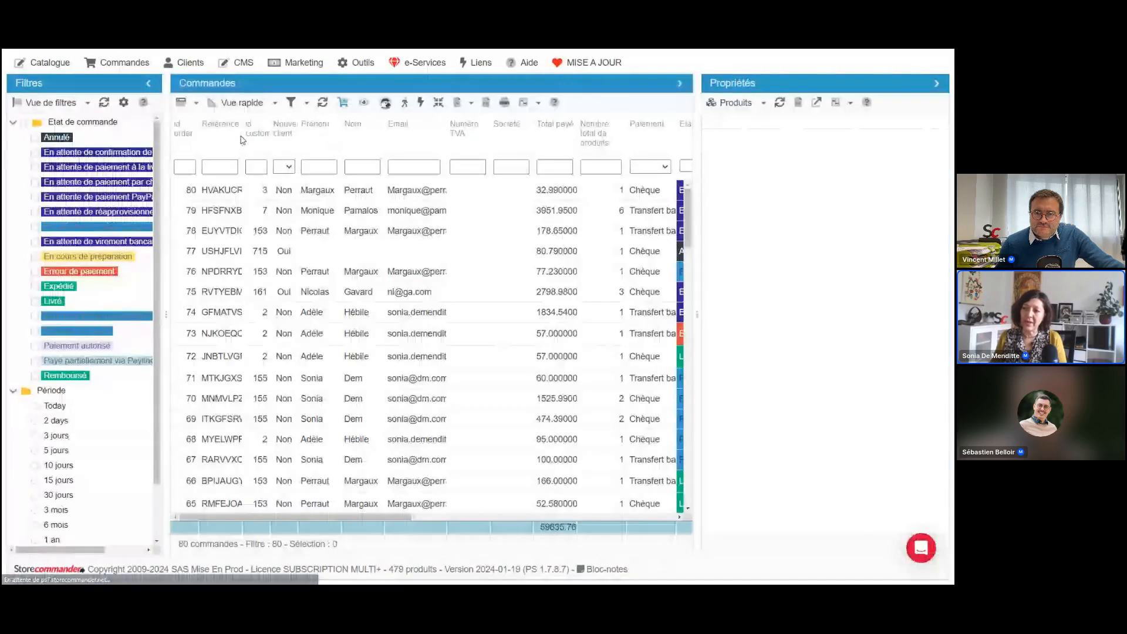
left_click(274, 103)
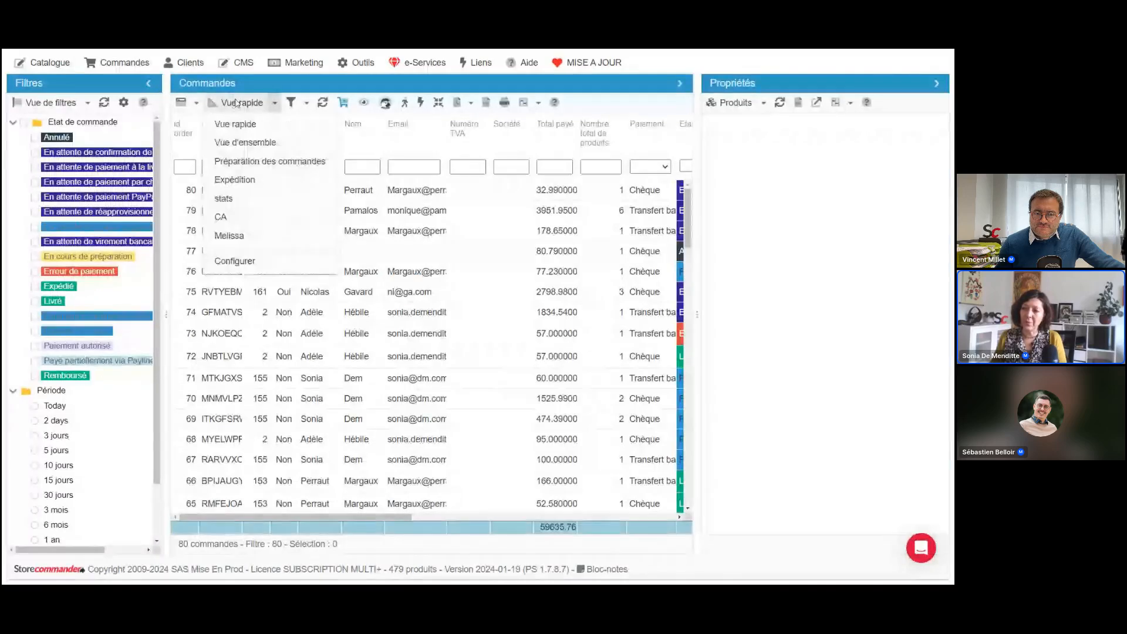
left_click(244, 142)
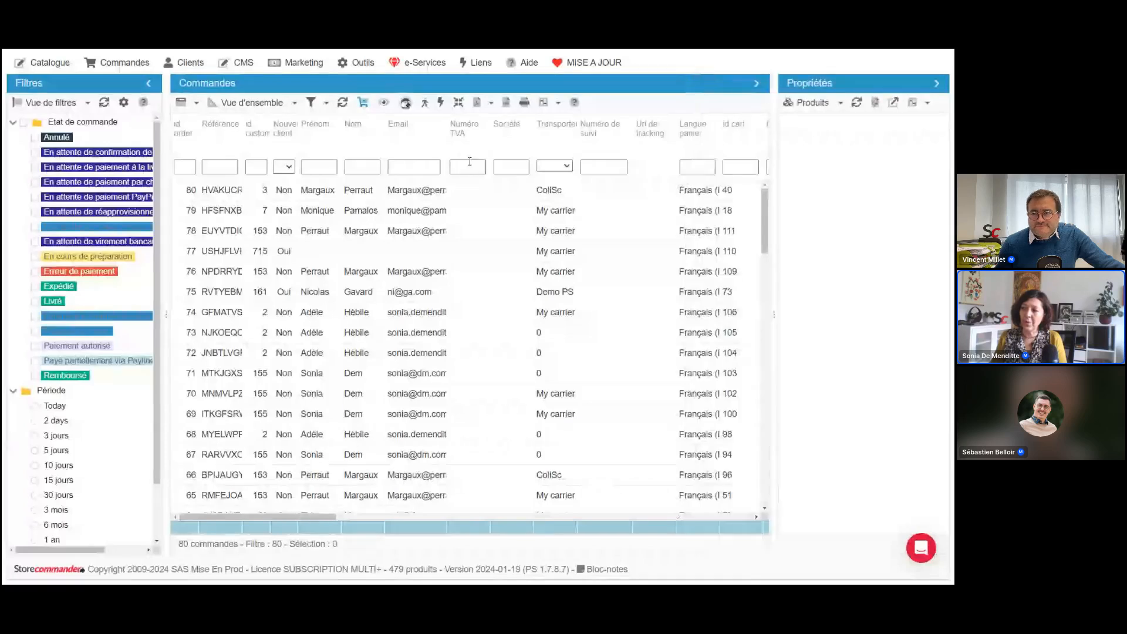
scroll(93, 404, "down", 1)
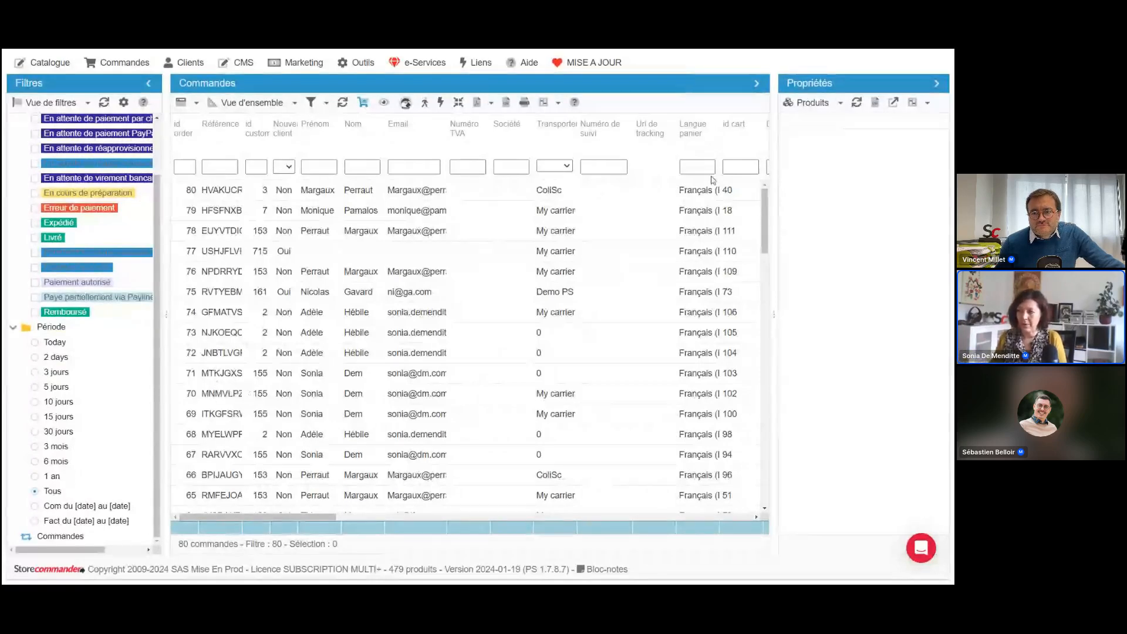
left_click_drag(768, 197, 838, 197)
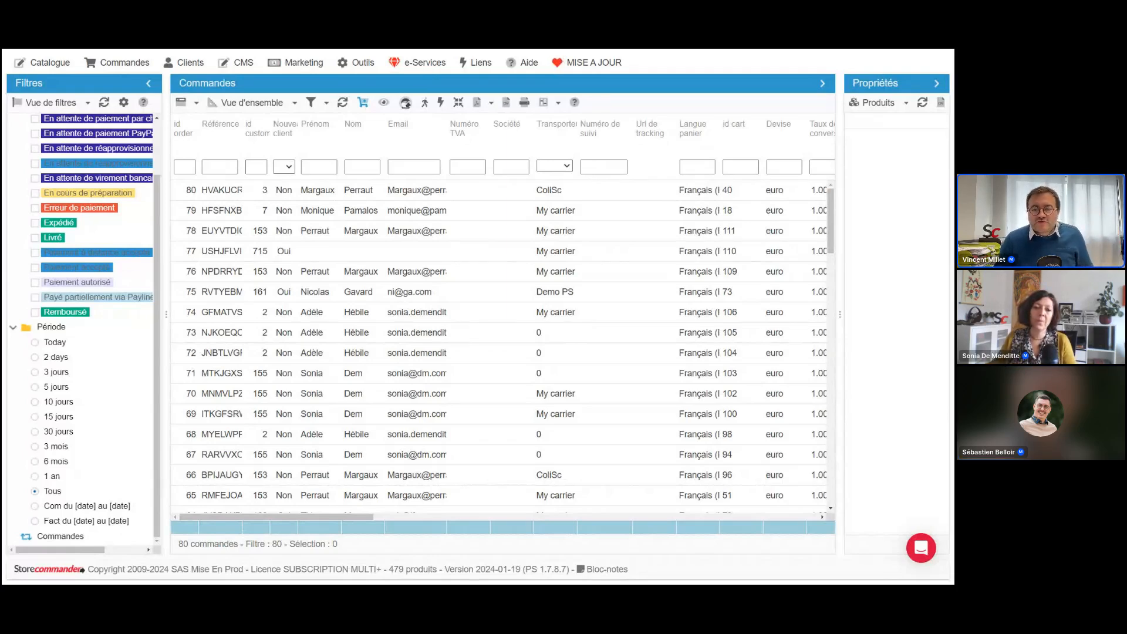
key("alt+Tab")
key("Right")
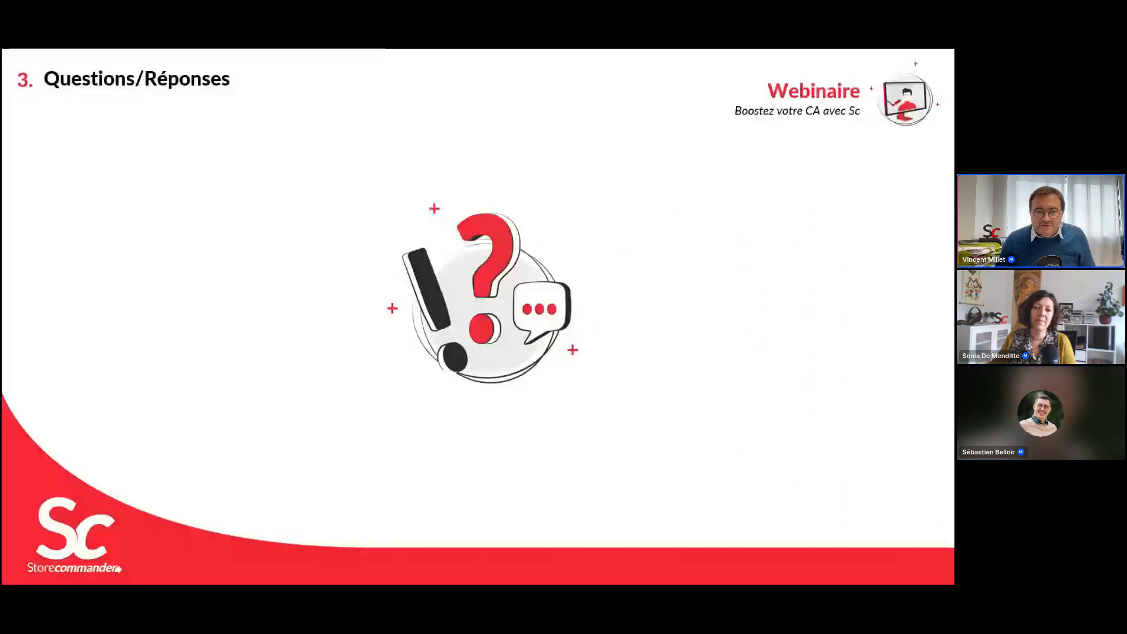
key("Right")
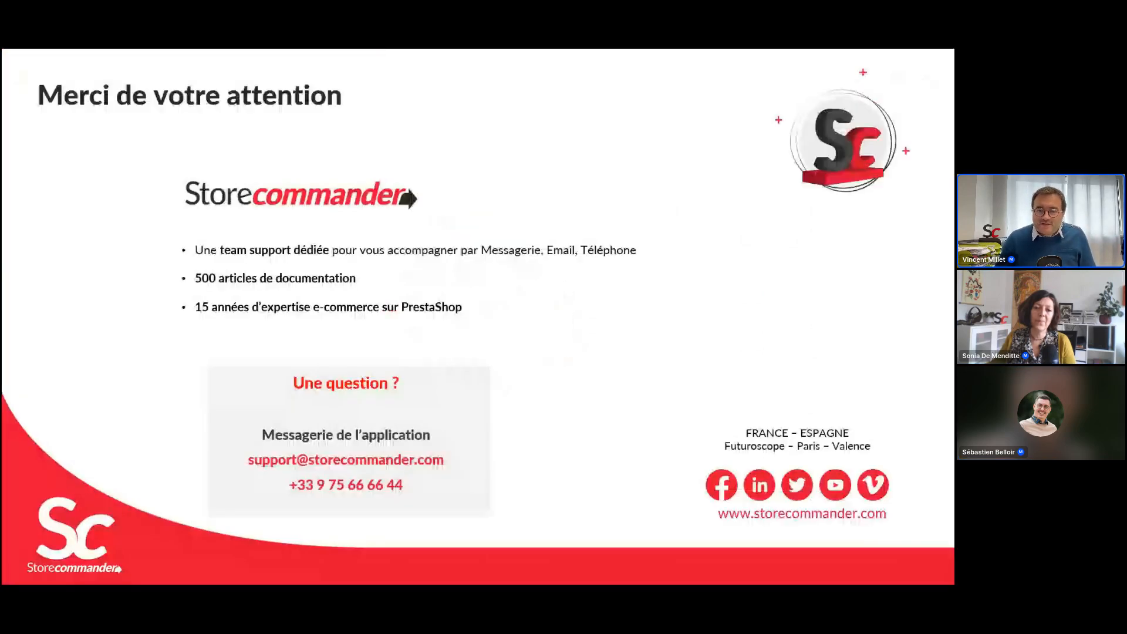